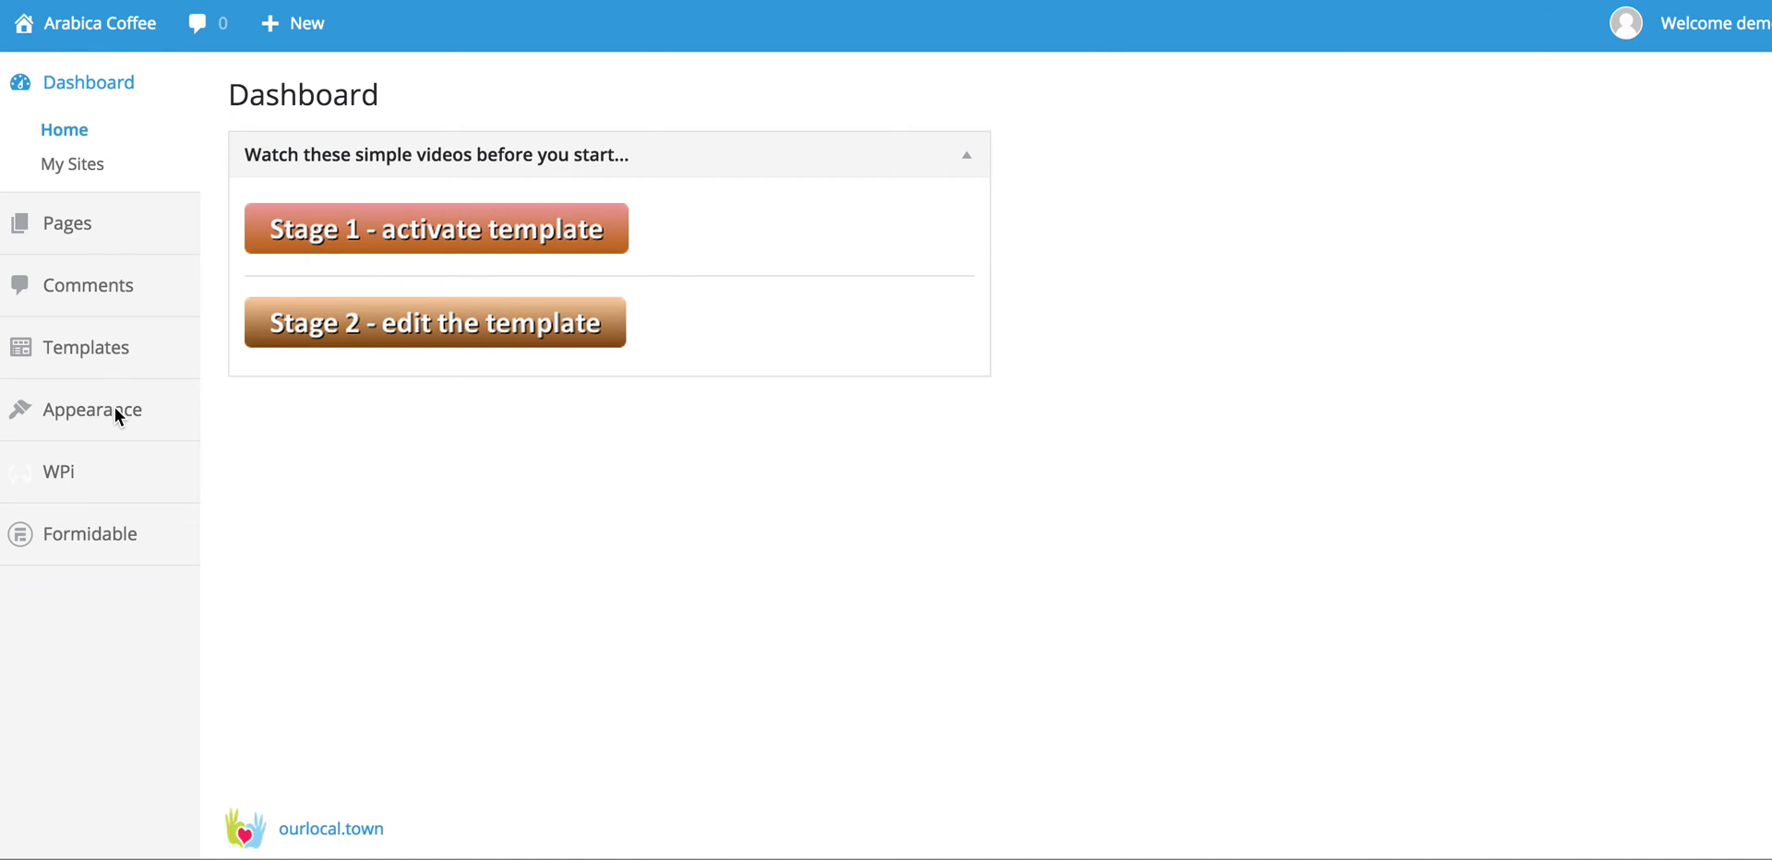
Step: Open the Customizer from the Appearance menu for the Arabica Coffee site
mouse_move(102, 414)
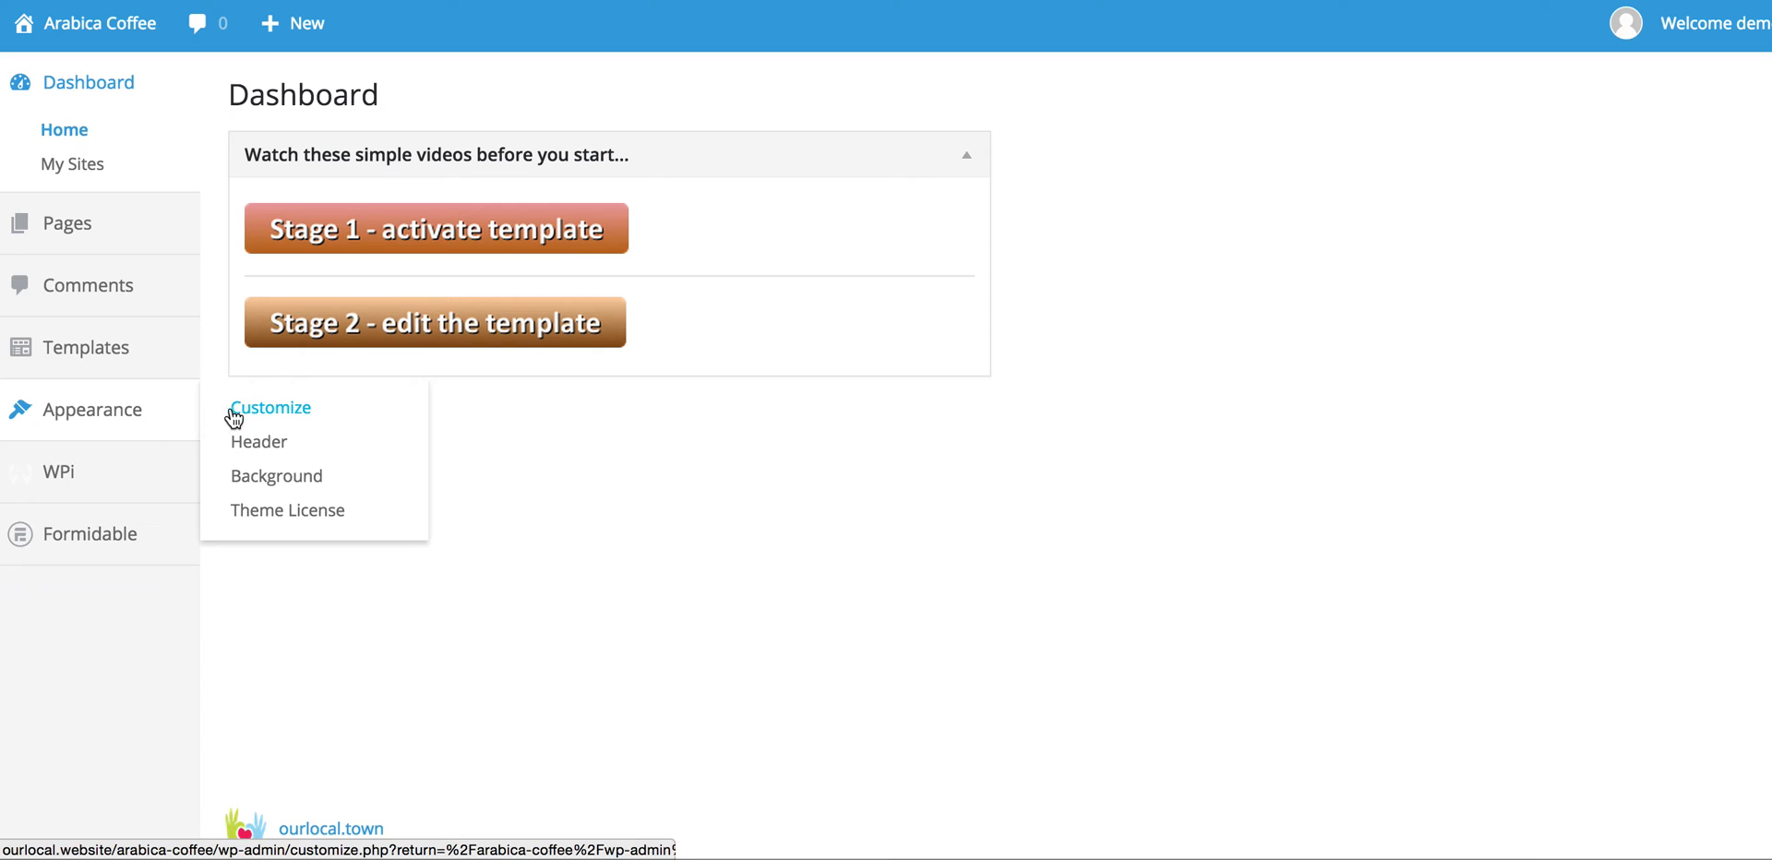
click(282, 415)
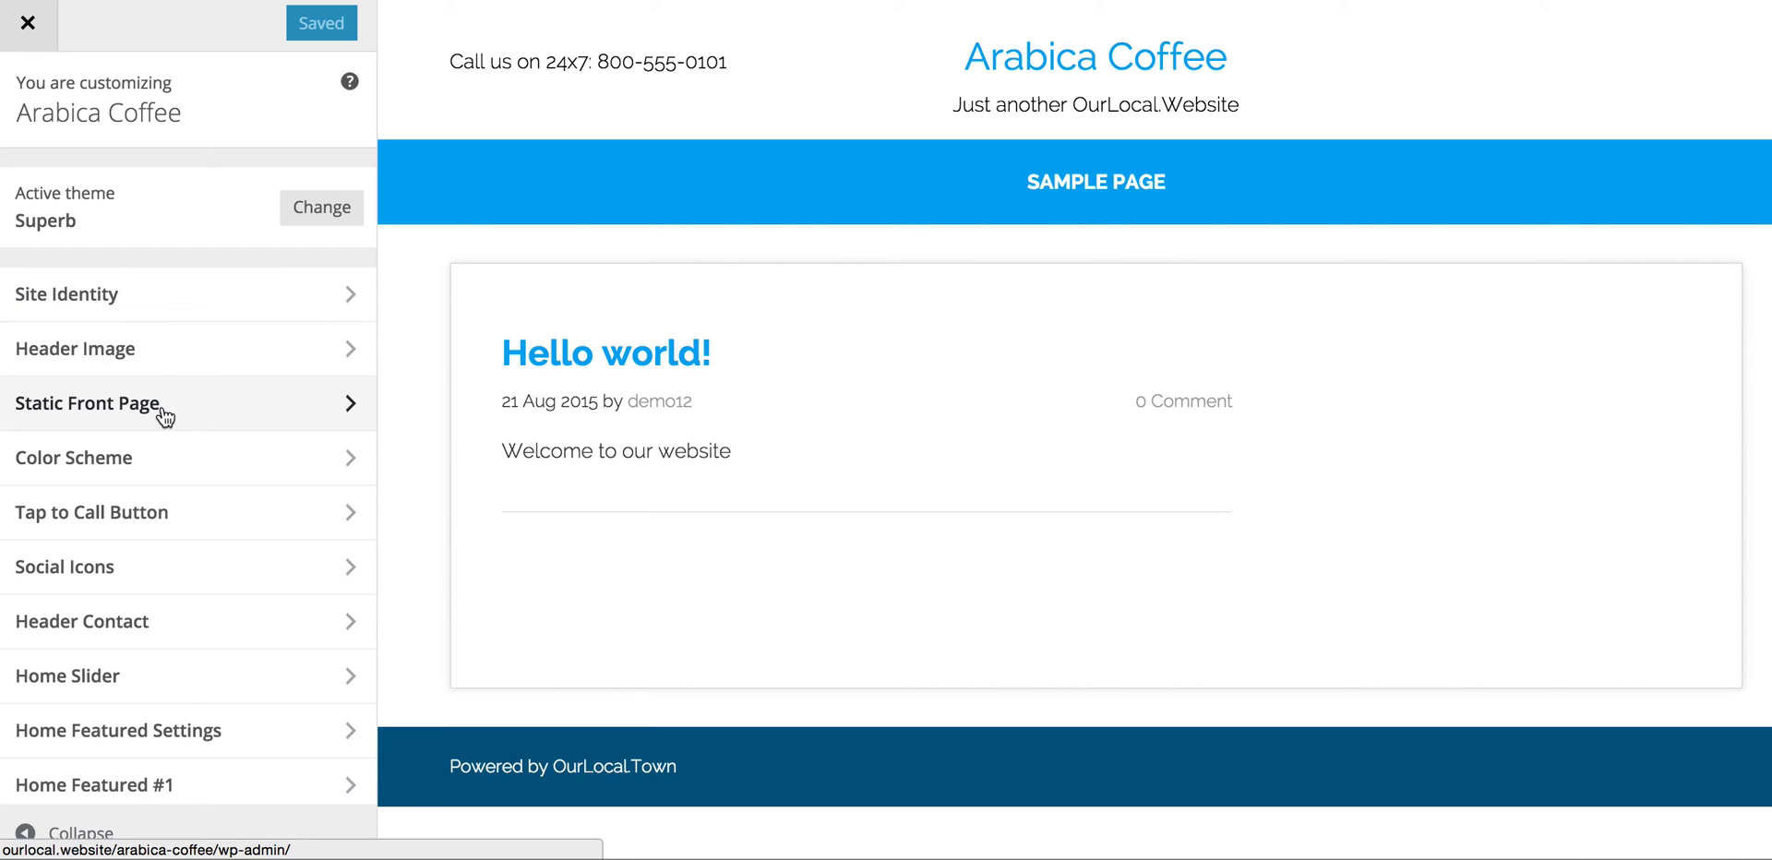
Step: Set Static Front Page to 'A static page' using Sample Page, publish, then close the Customizer
click(352, 403)
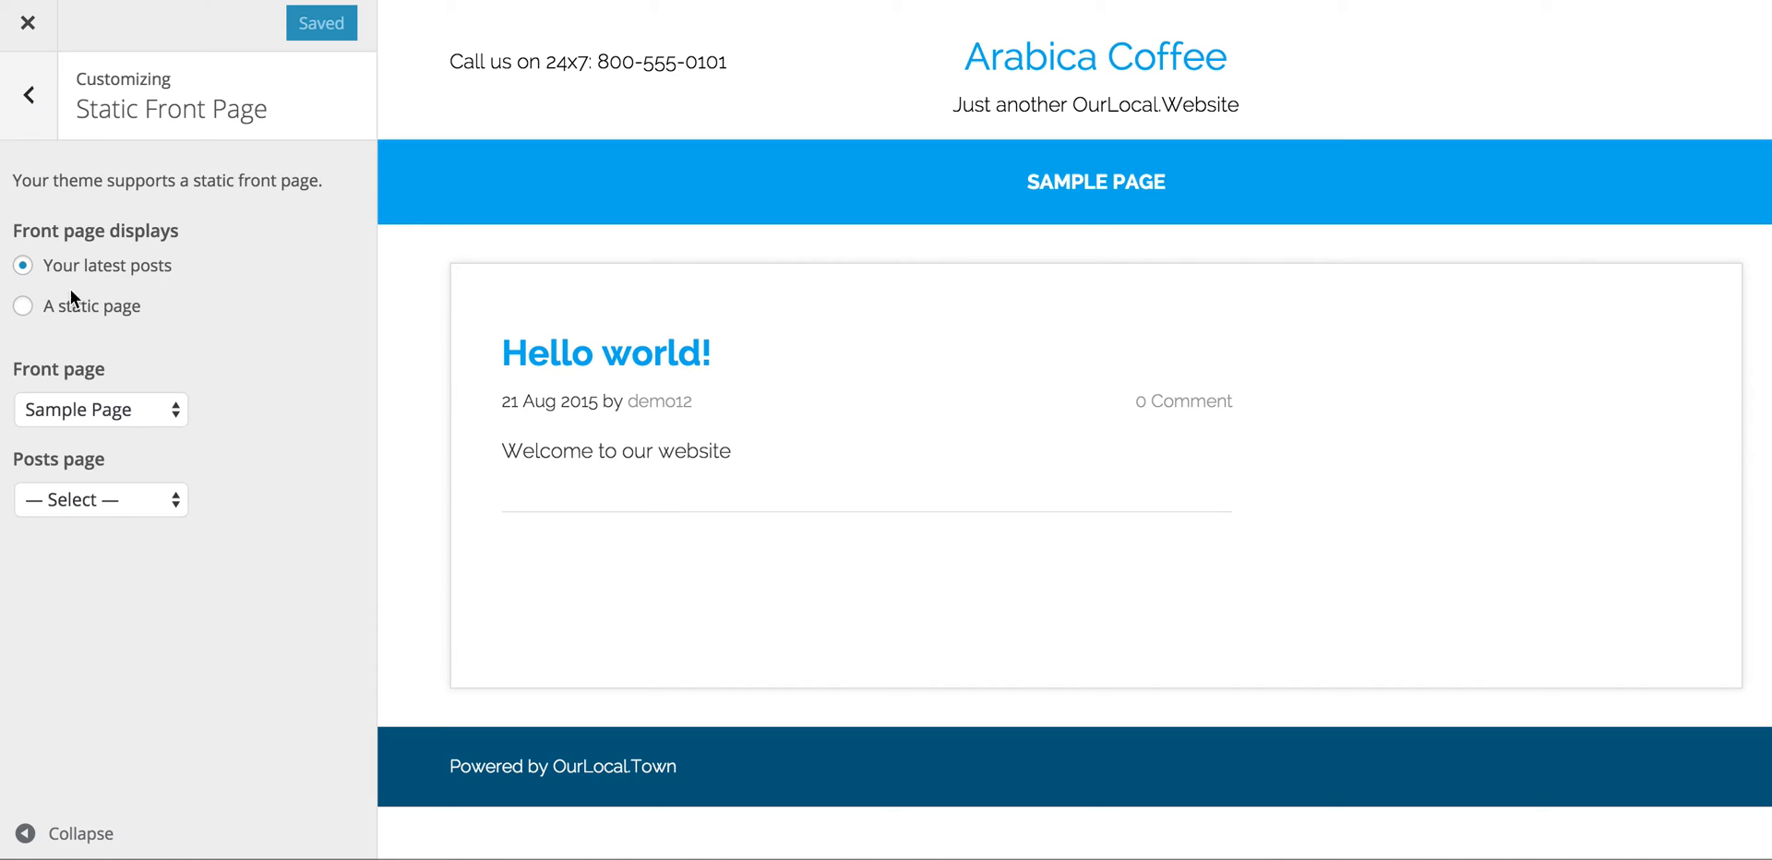
click(23, 307)
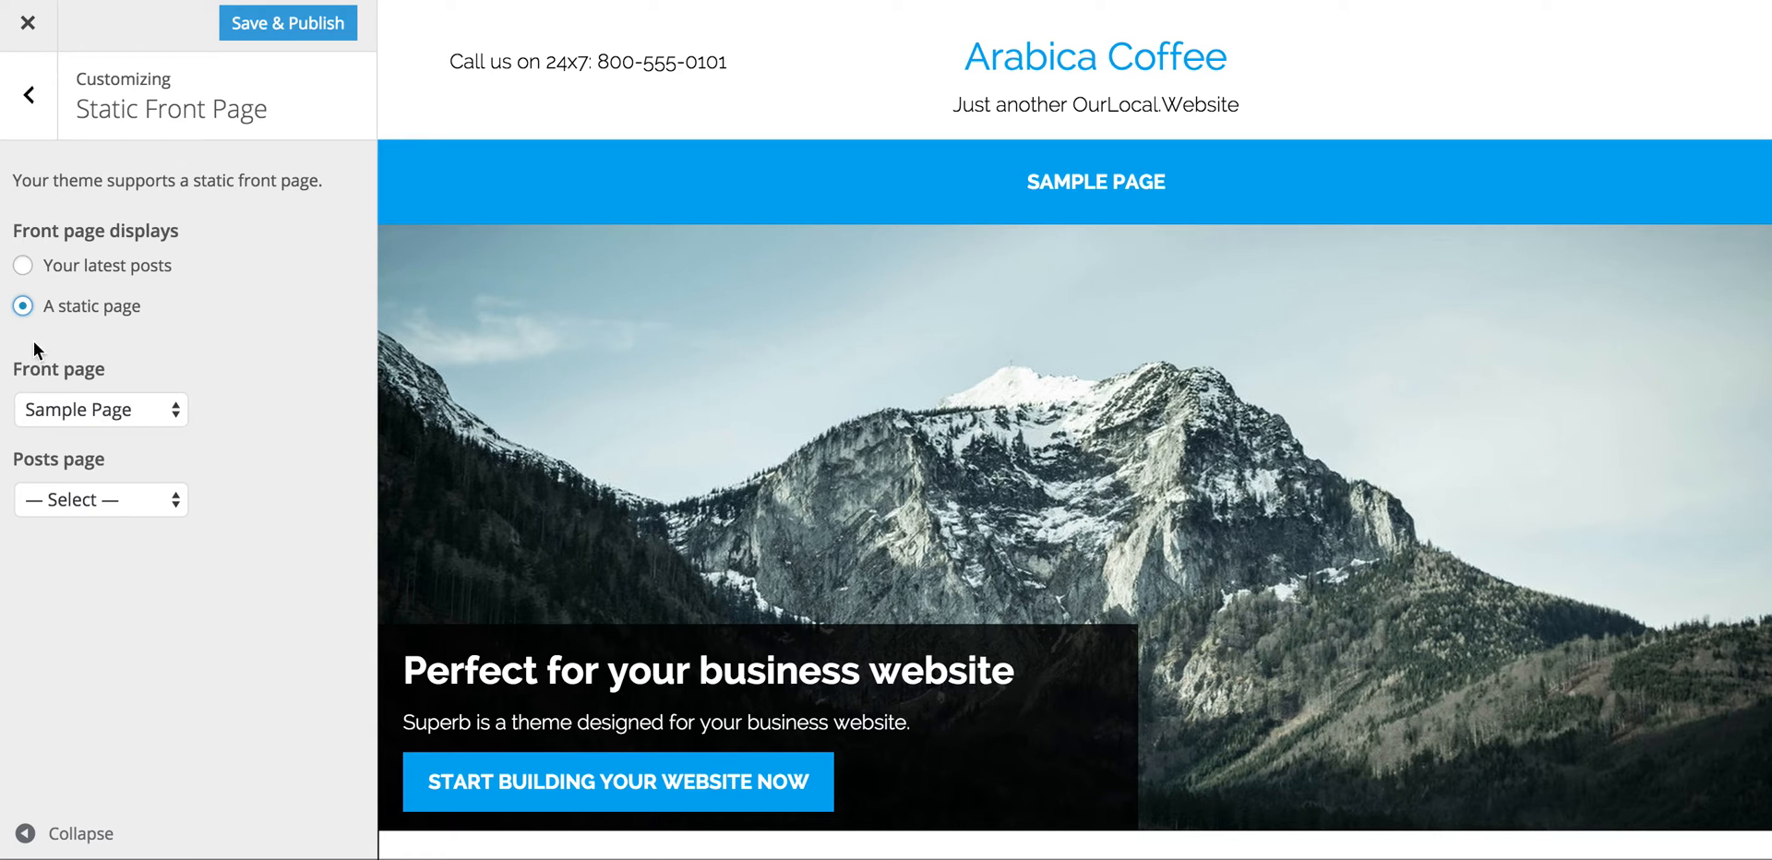
click(175, 407)
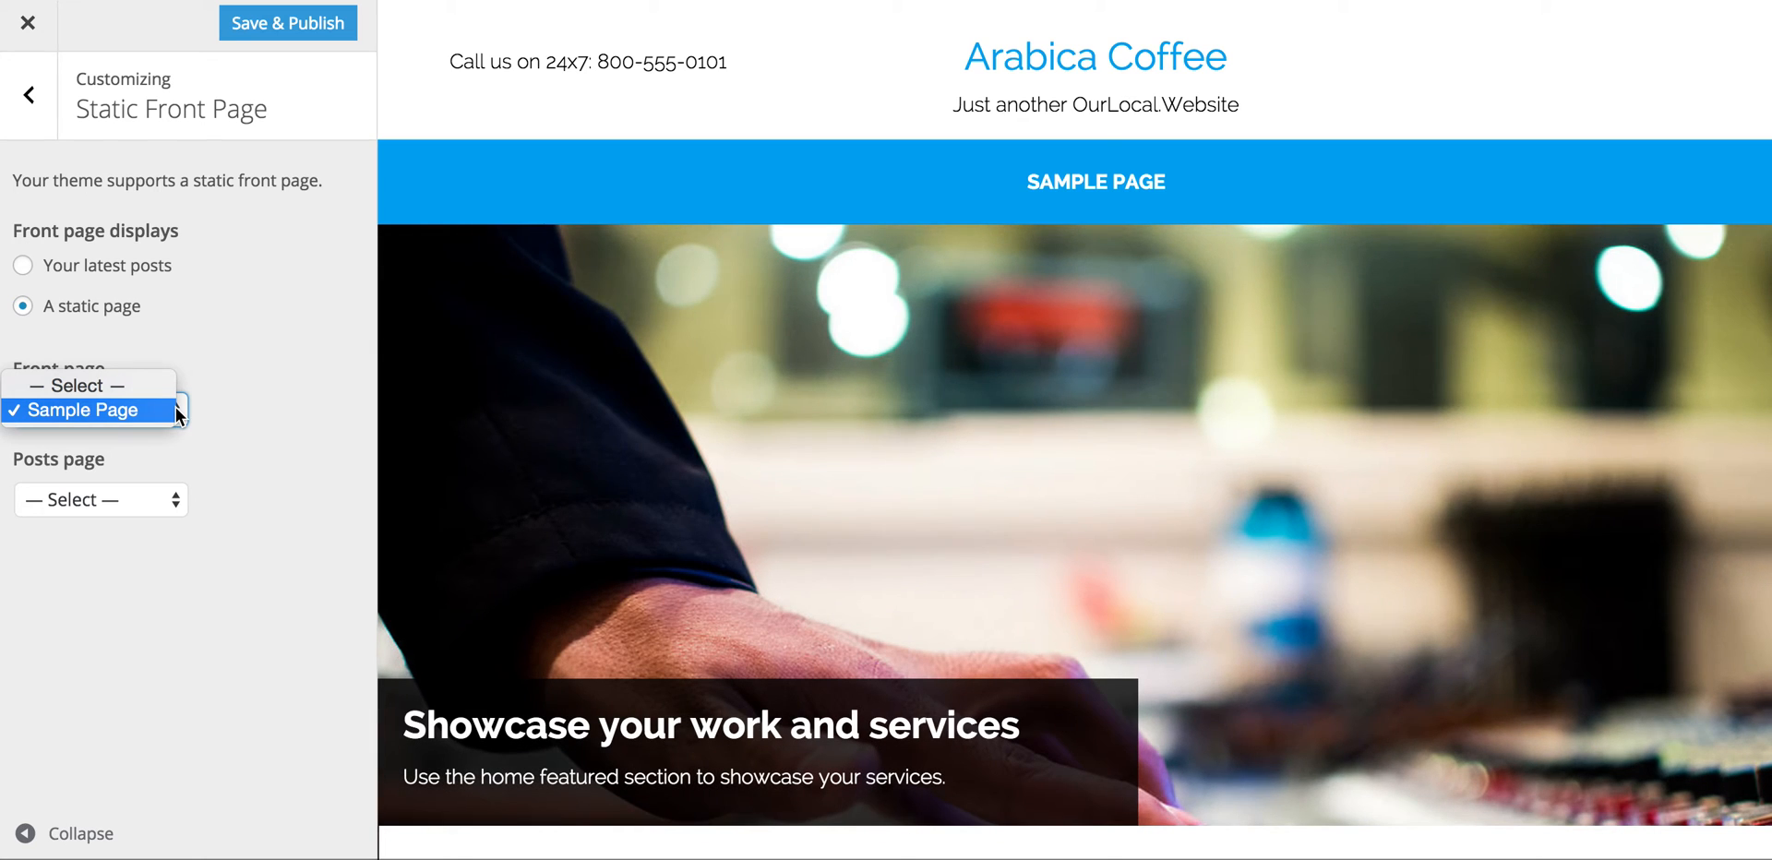
click(158, 387)
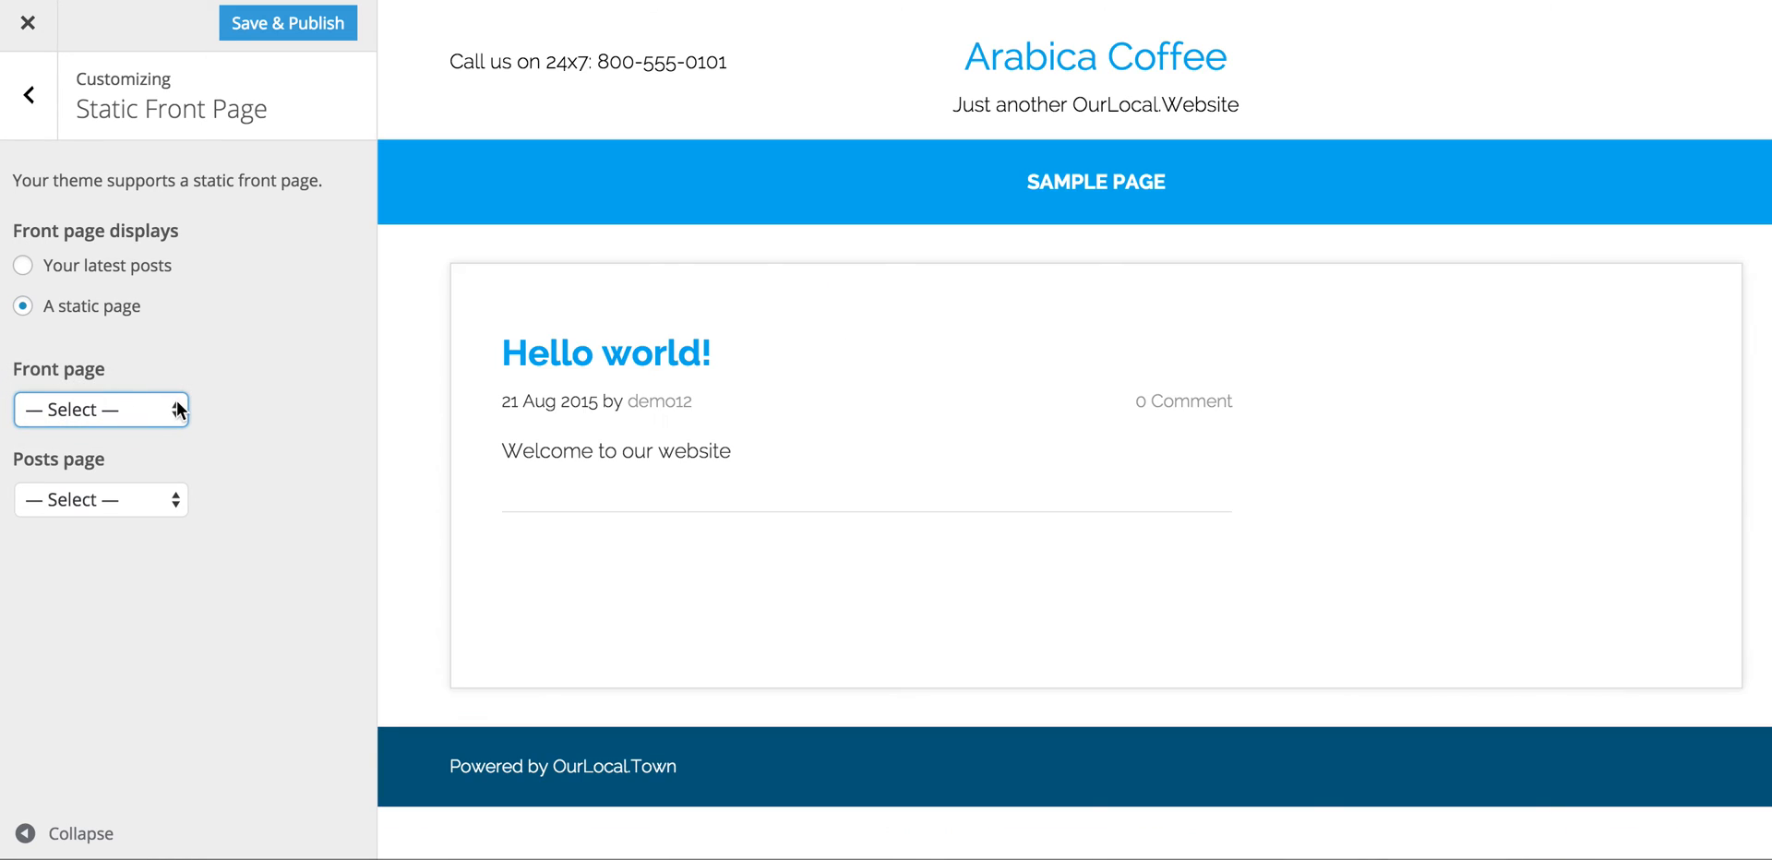
click(175, 401)
click(157, 428)
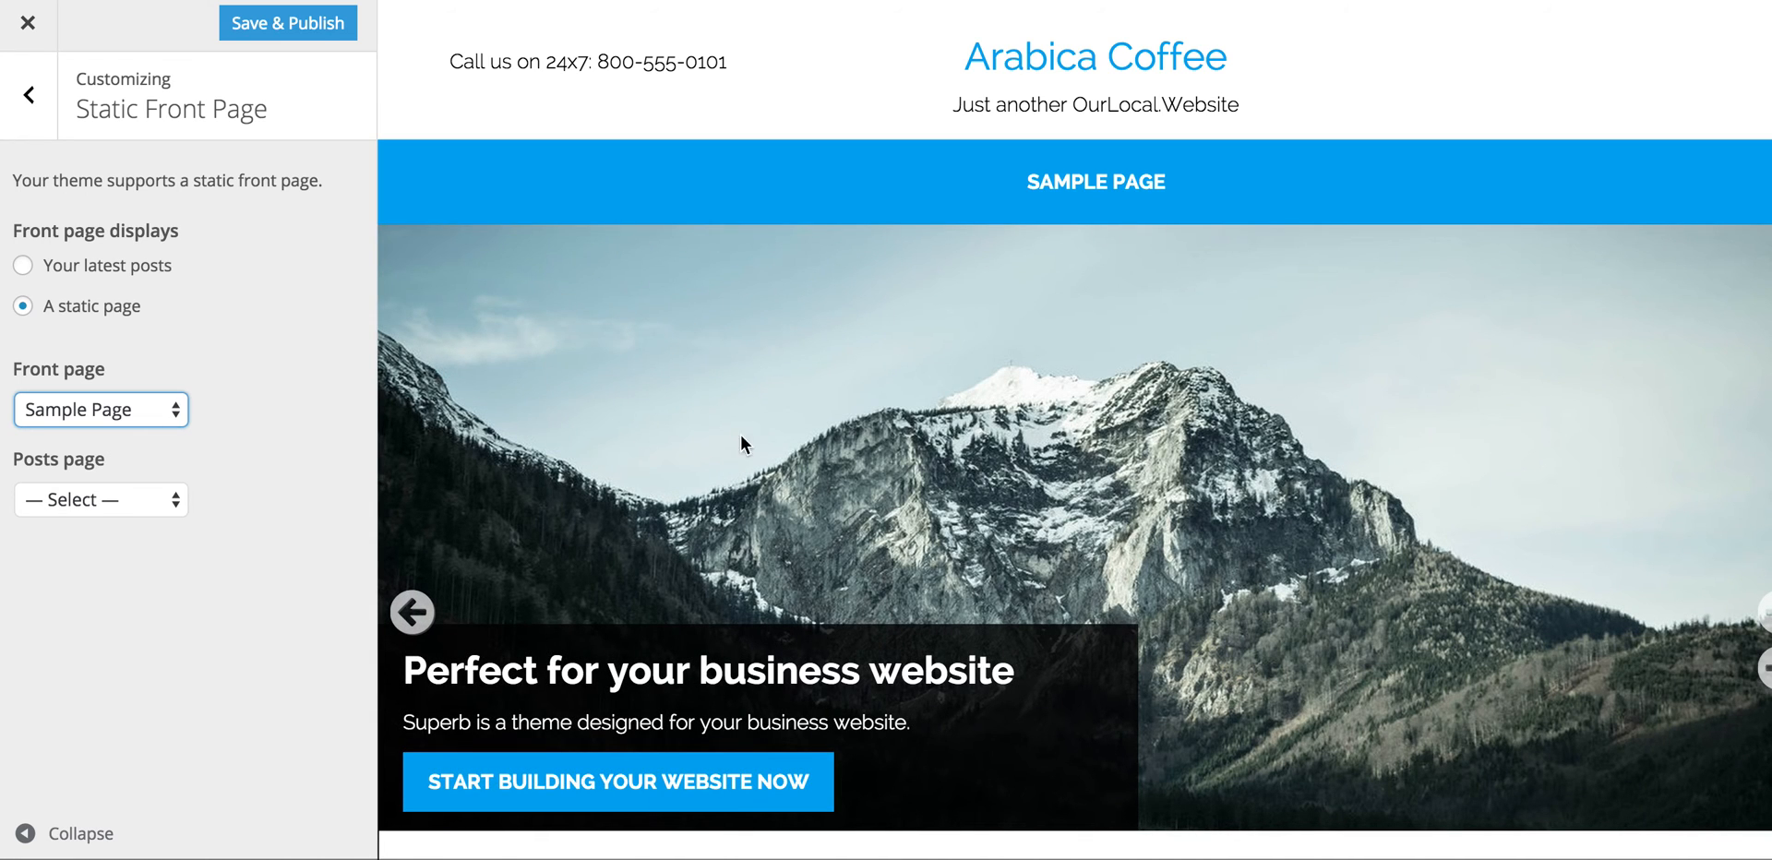
click(294, 26)
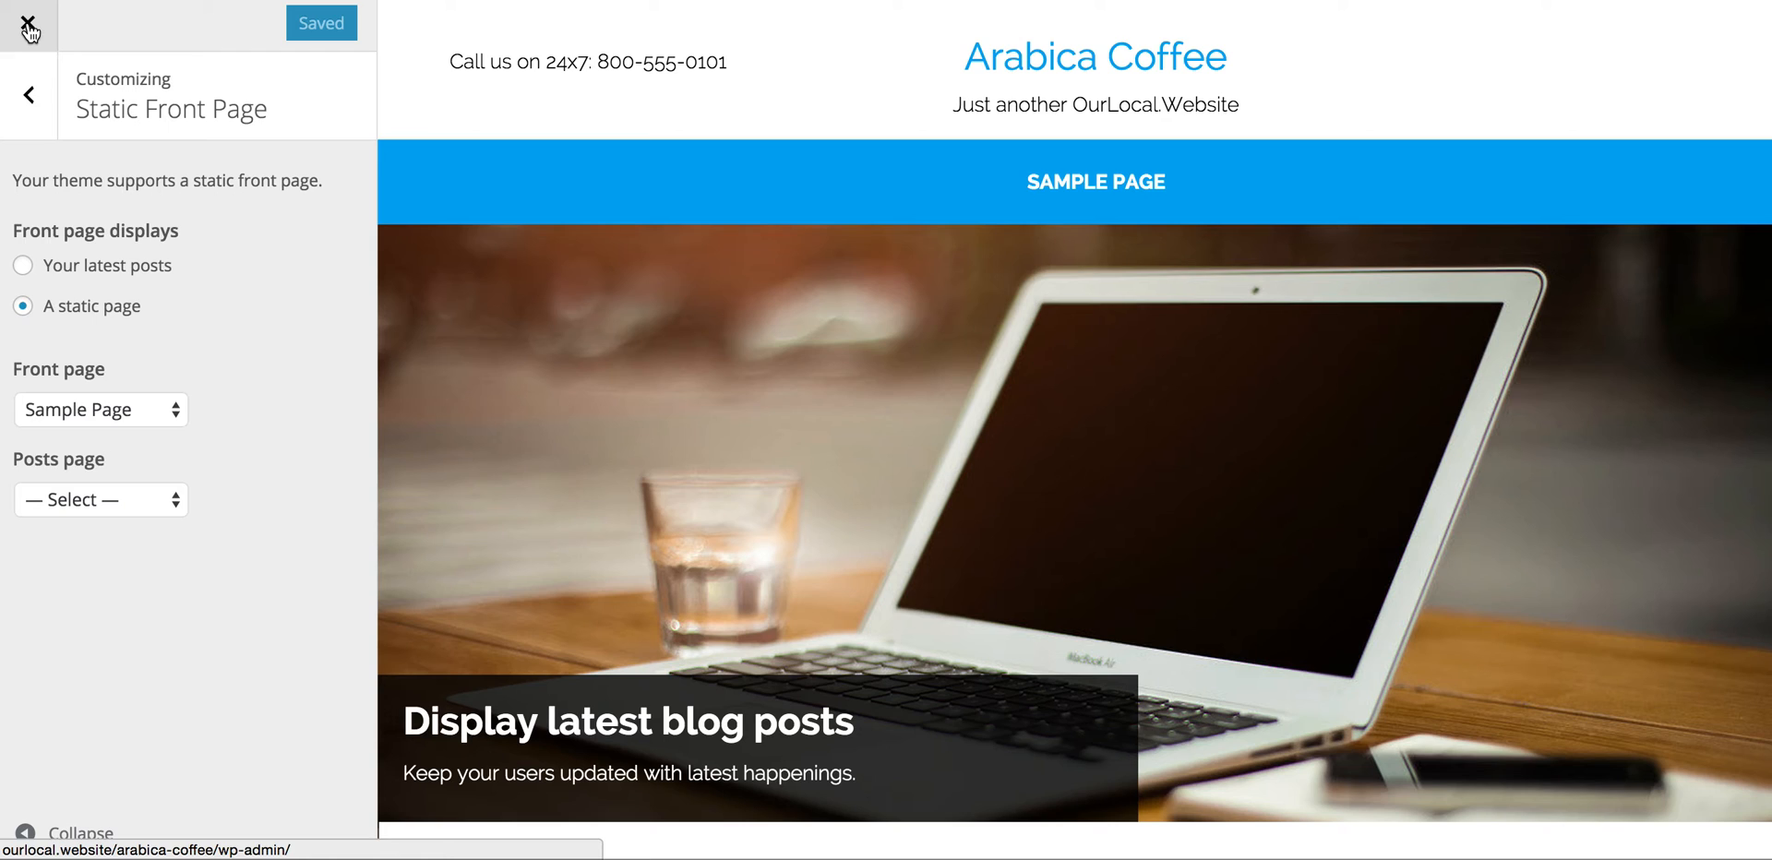
click(29, 26)
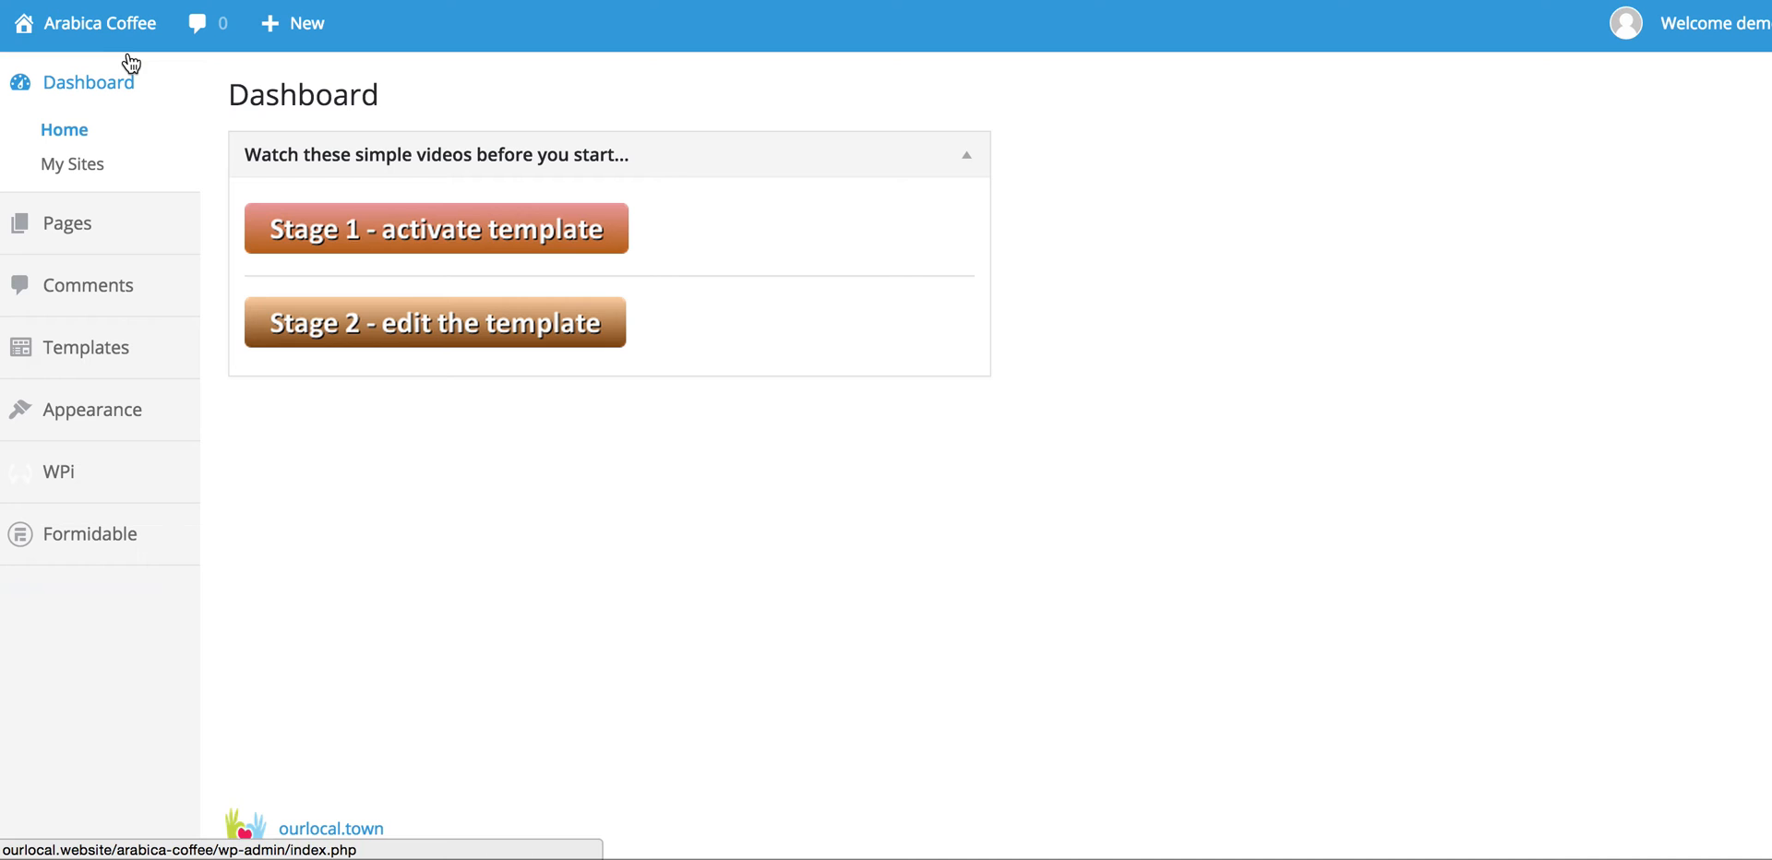
Step: Visit the live site, scroll through its sections, and step the hero slider back one slide
mouse_move(125, 31)
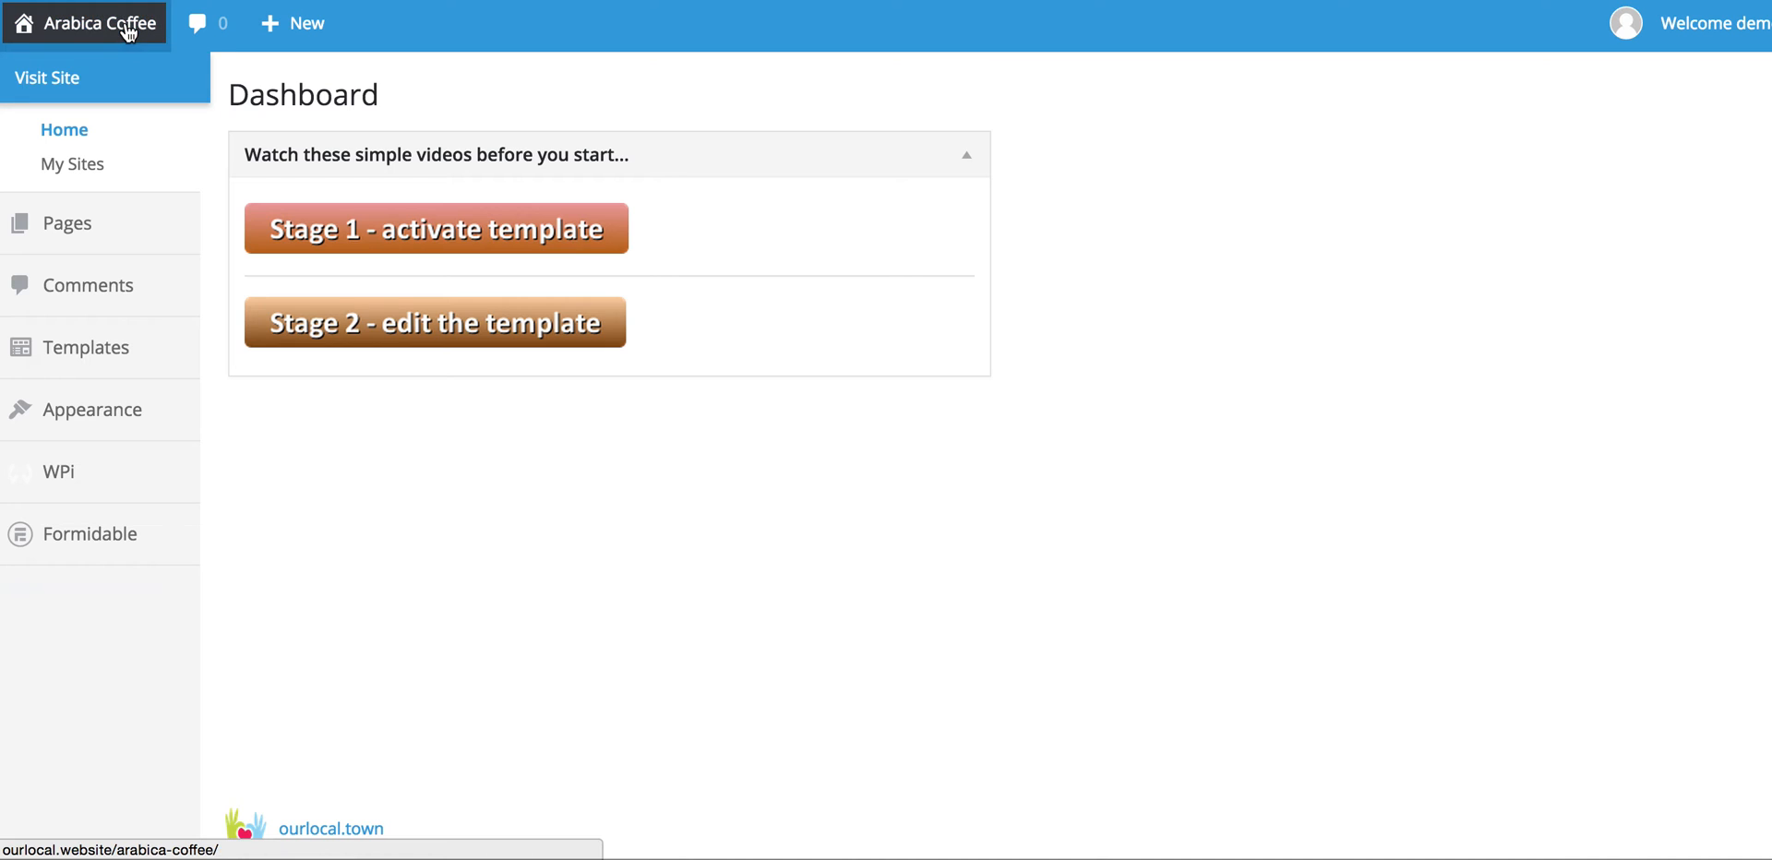
click(59, 84)
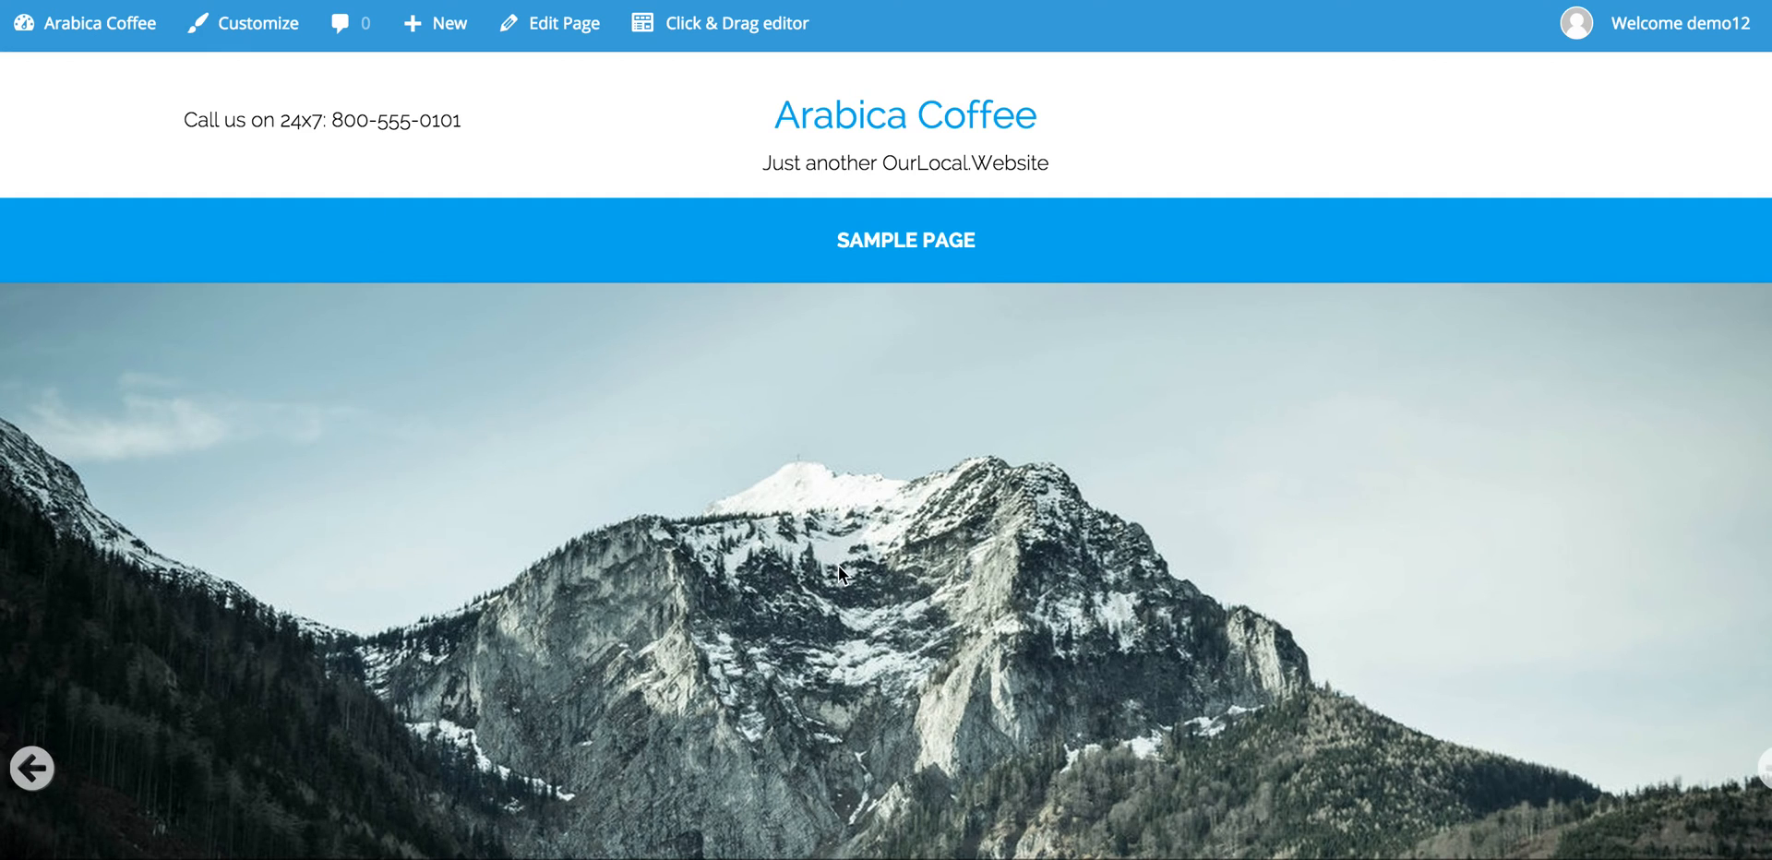
scroll(840, 565, down, 8)
scroll(839, 565, down, 15)
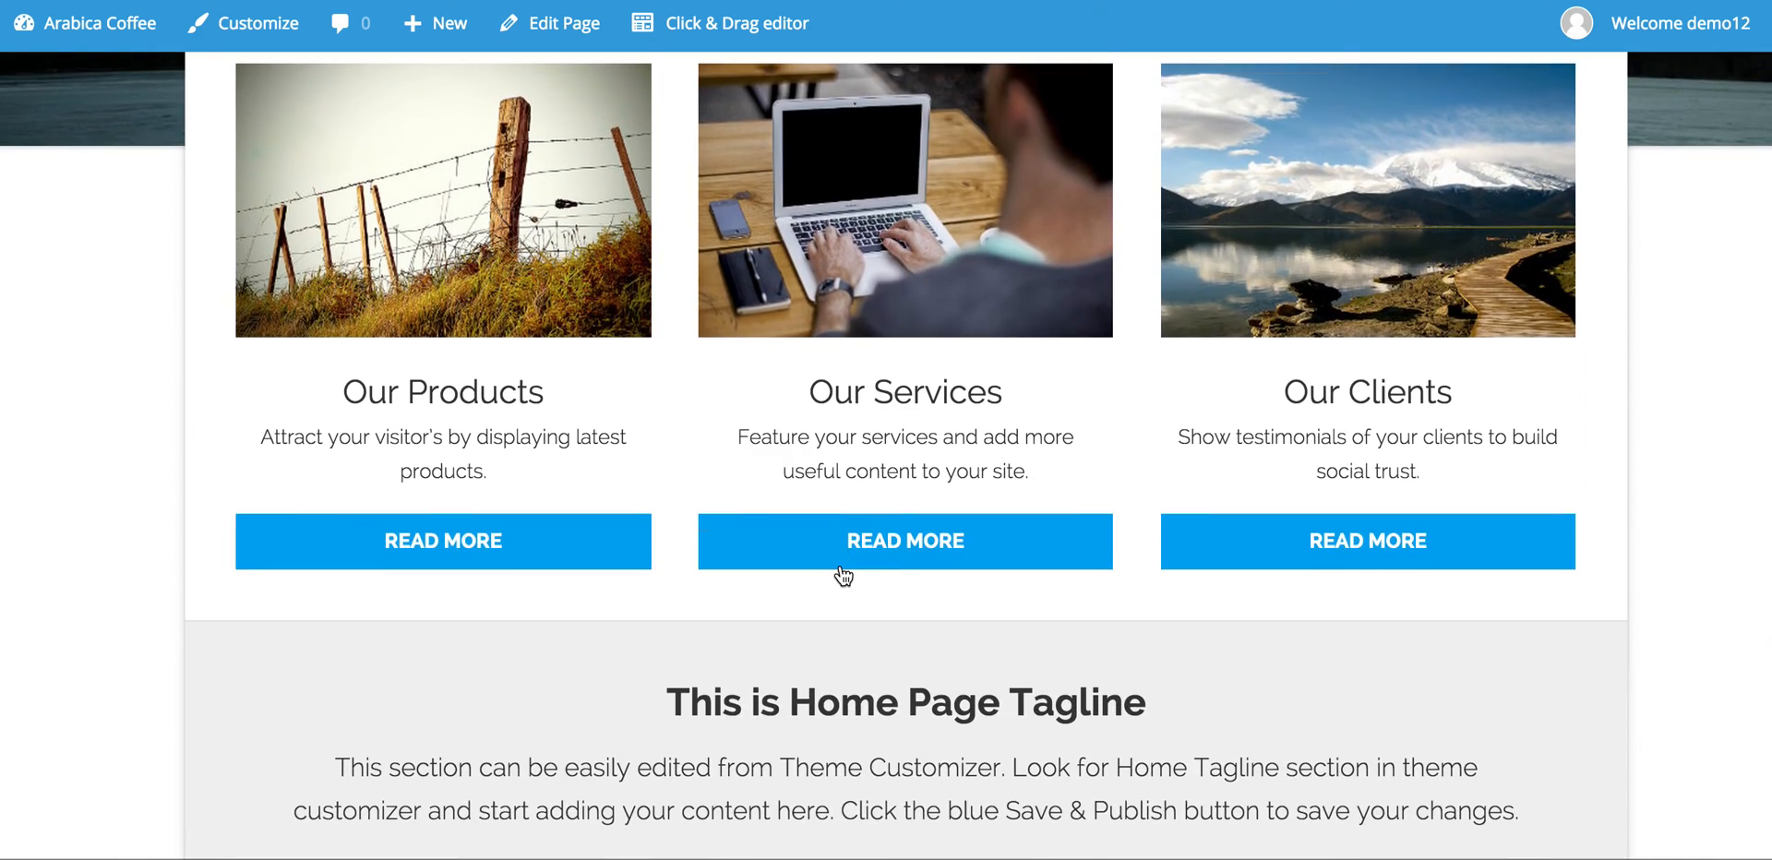
scroll(841, 565, up, 3)
scroll(840, 563, down, 7)
scroll(840, 563, up, 6)
scroll(840, 558, up, 15)
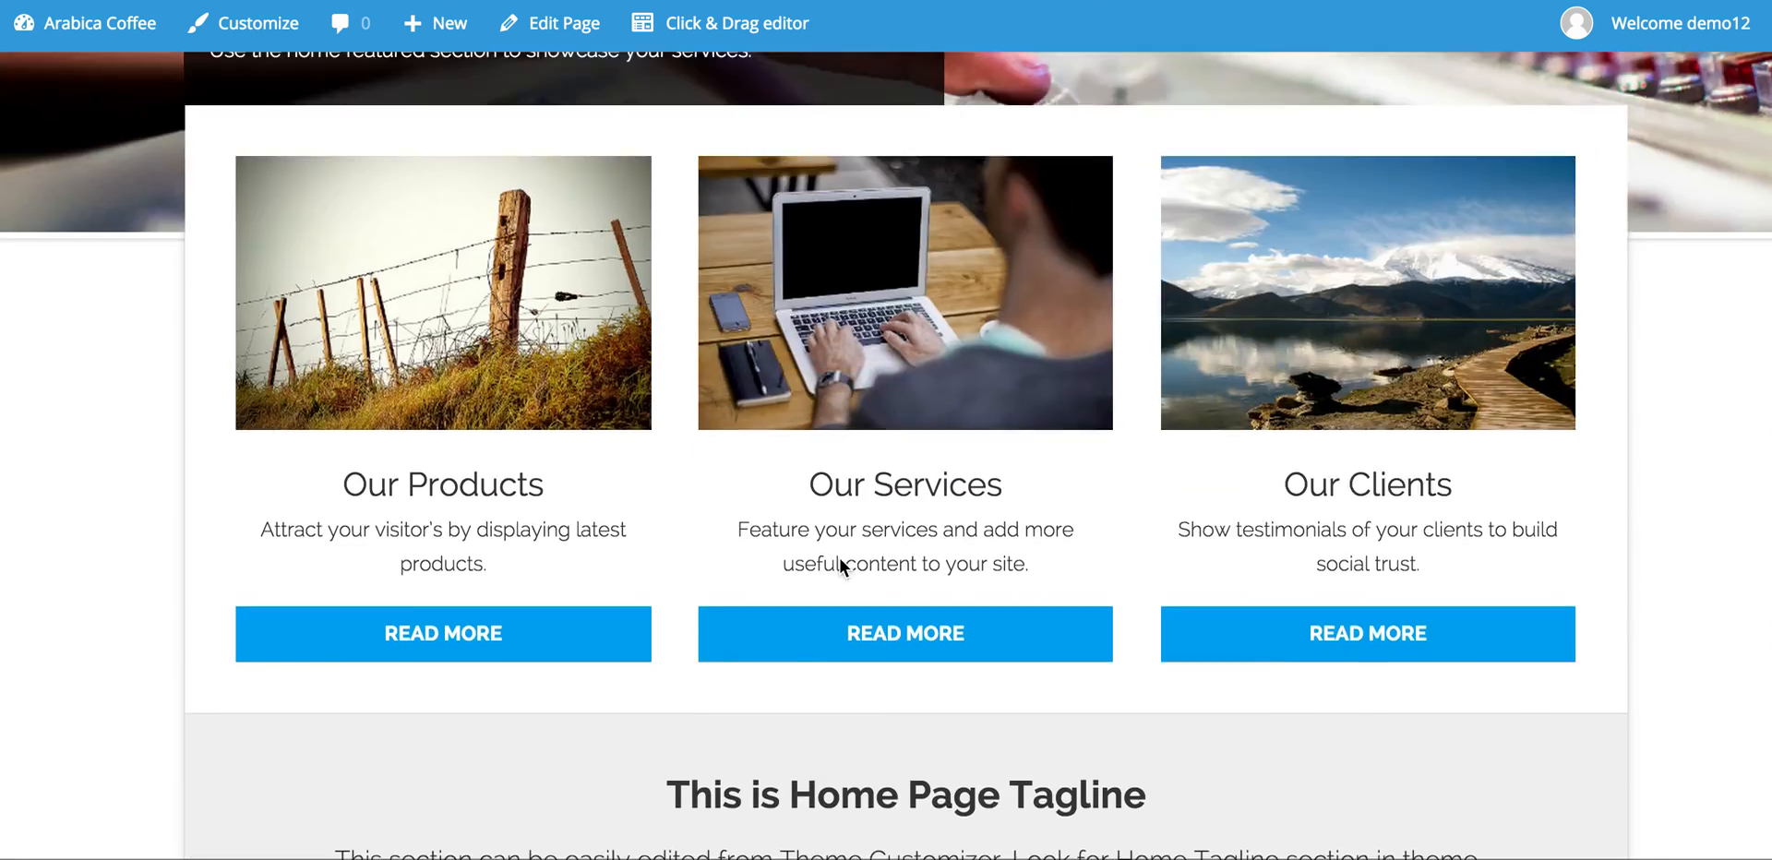
scroll(838, 557, down, 2)
scroll(839, 557, up, 1)
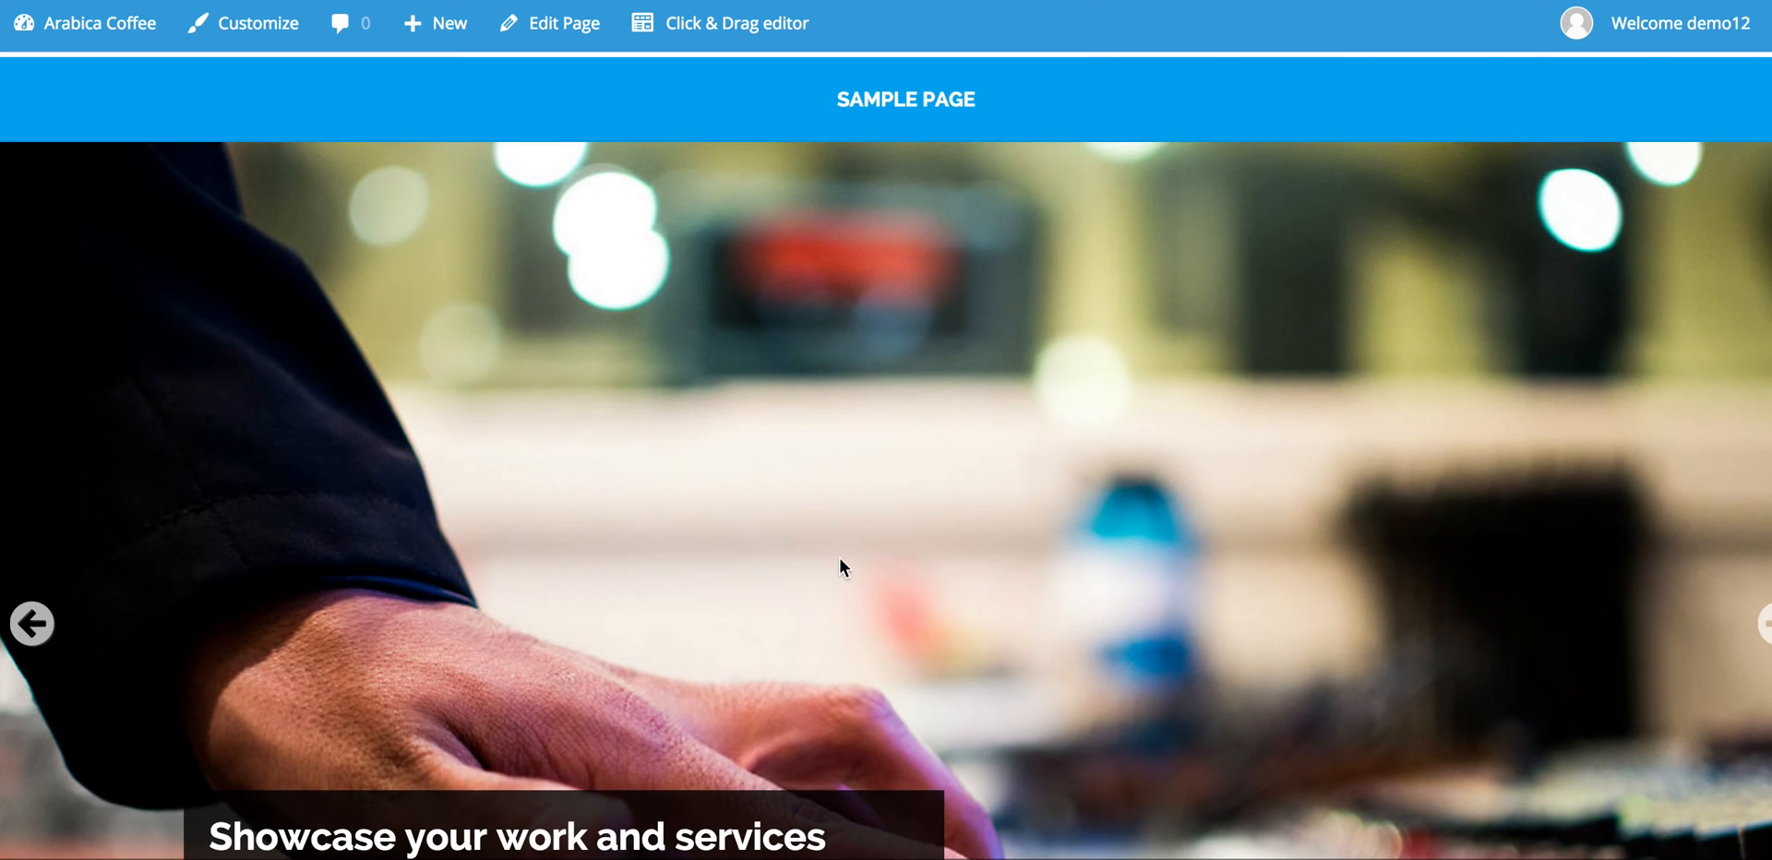
click(33, 628)
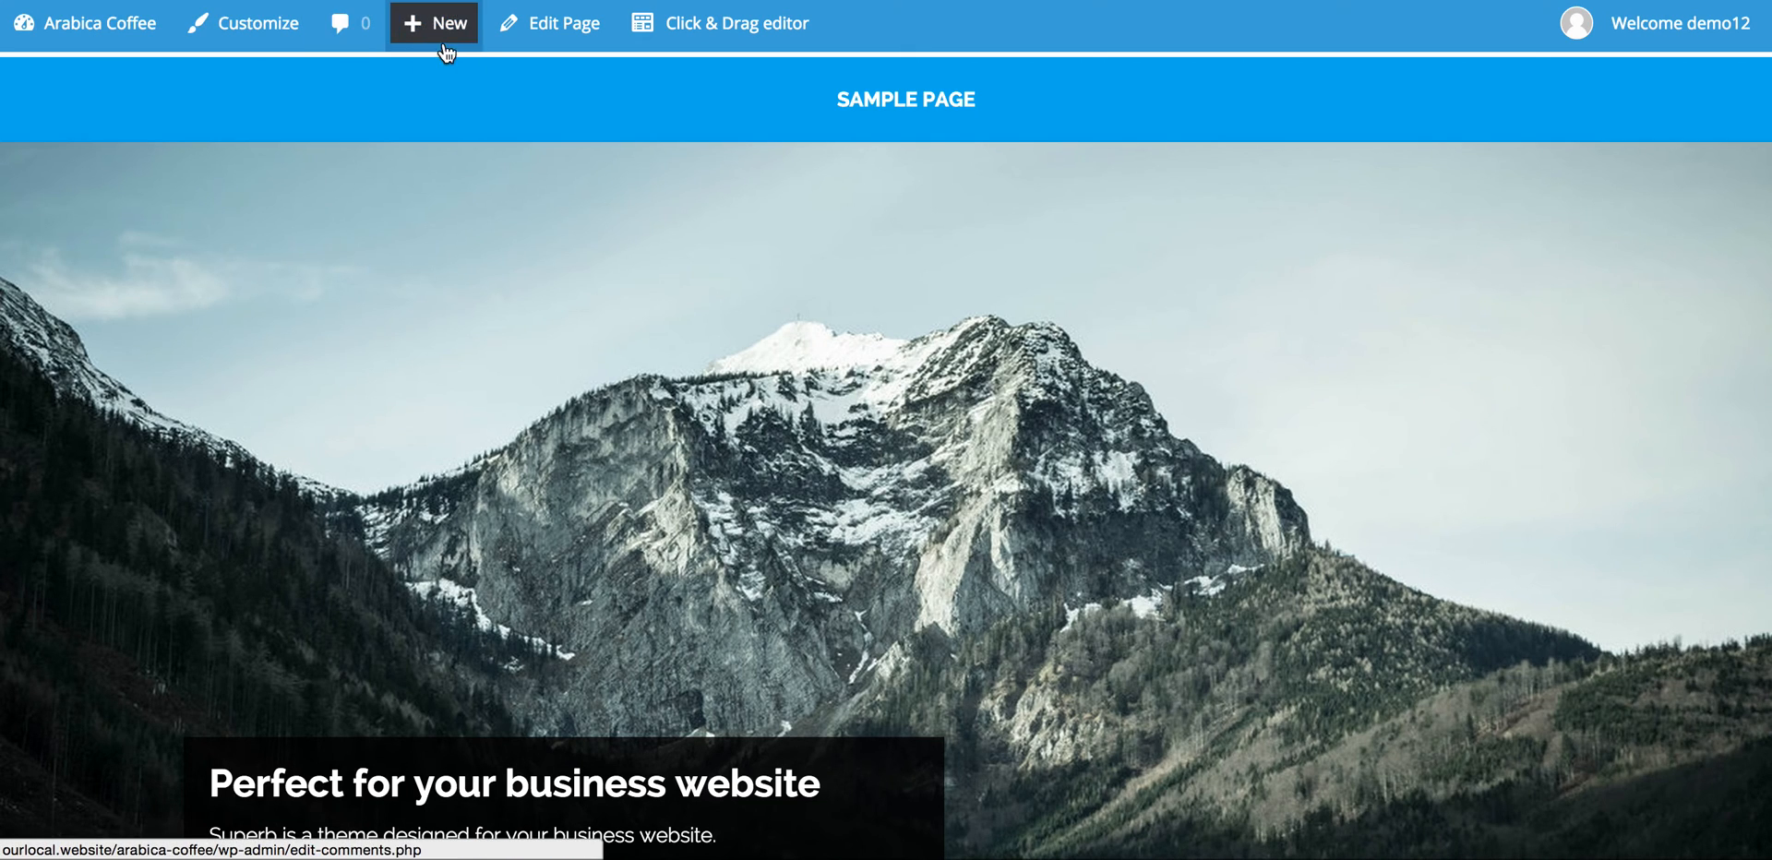
mouse_move(120, 30)
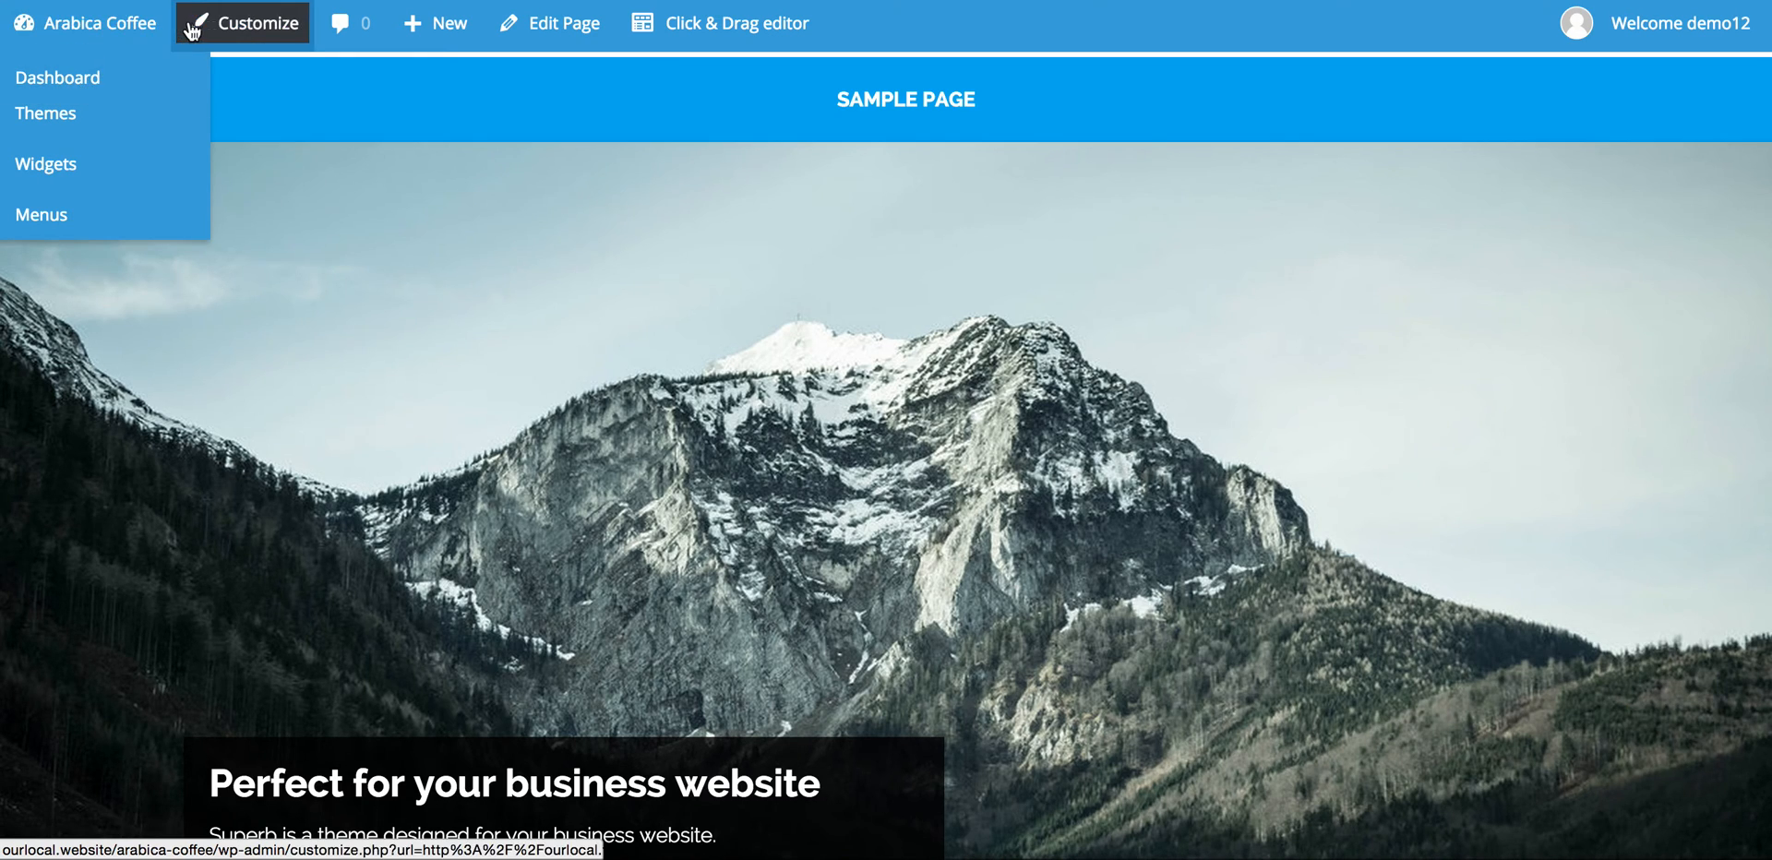
Step: In Site Identity, replace the tagline with 'Great coffee in lovely surroundings' and publish it
click(257, 40)
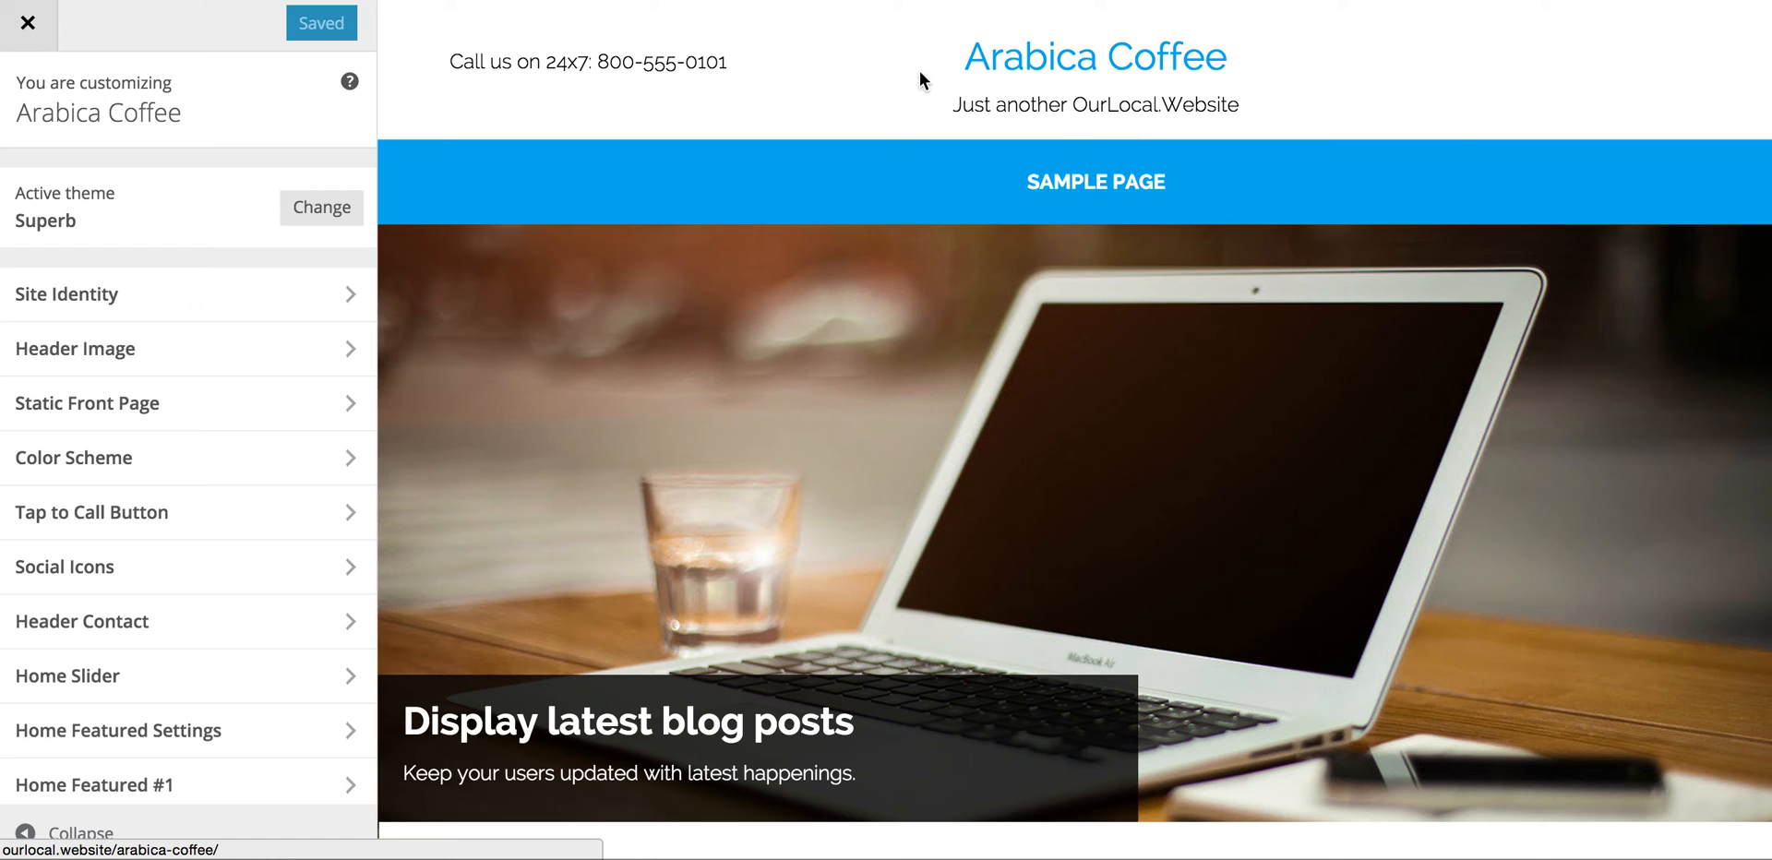
click(354, 299)
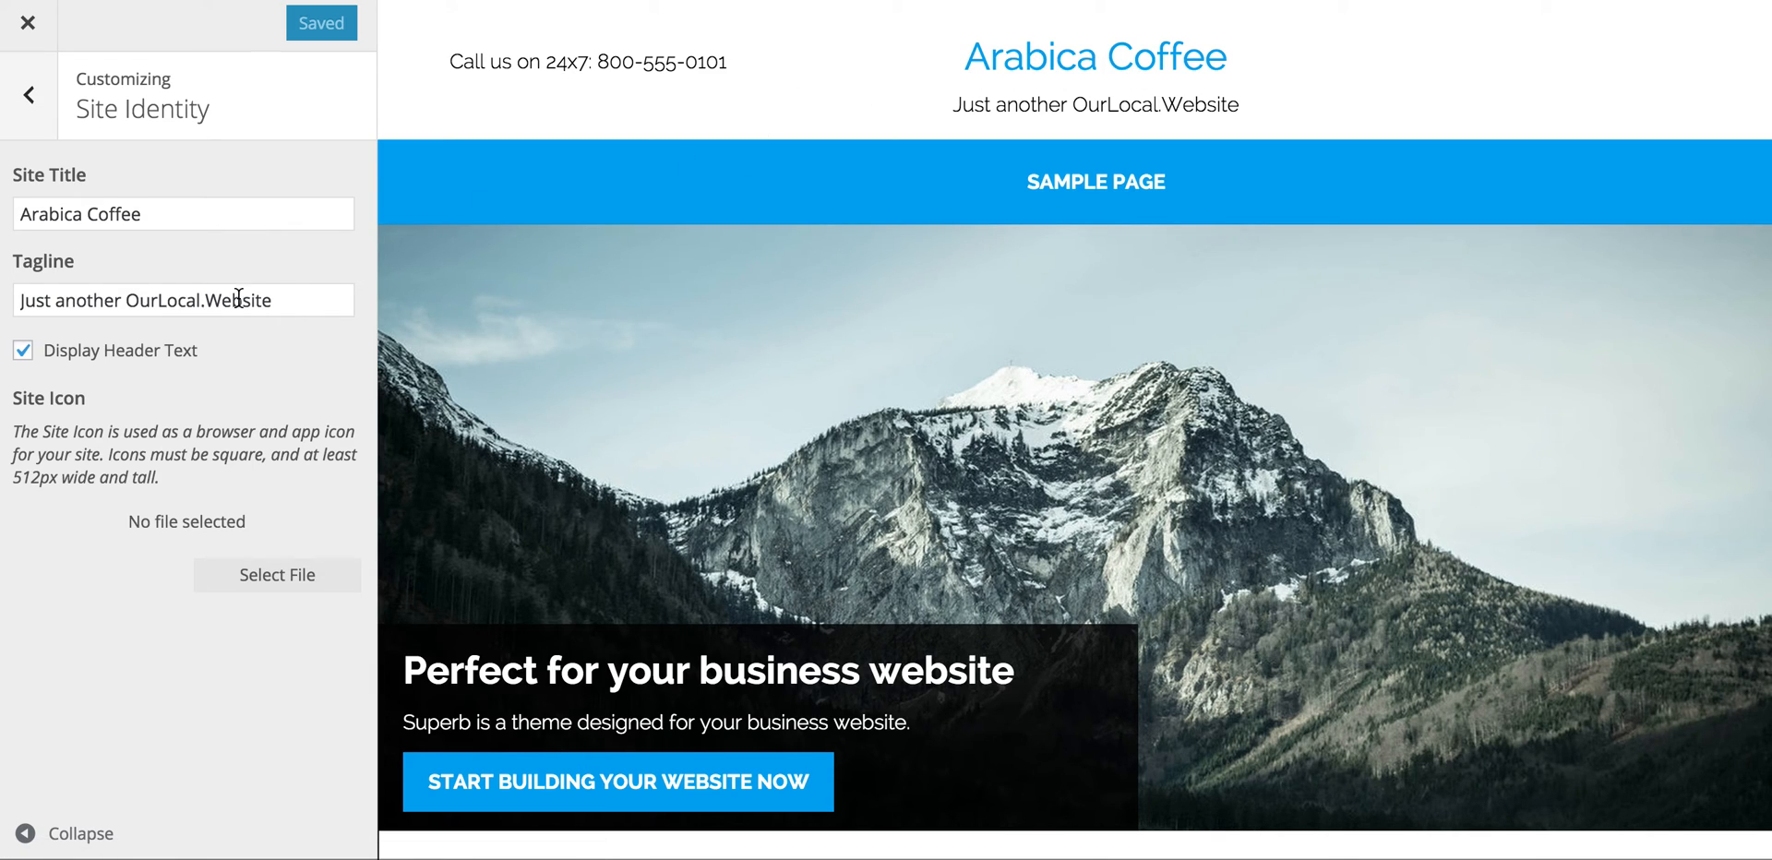
drag(272, 297, 55, 269)
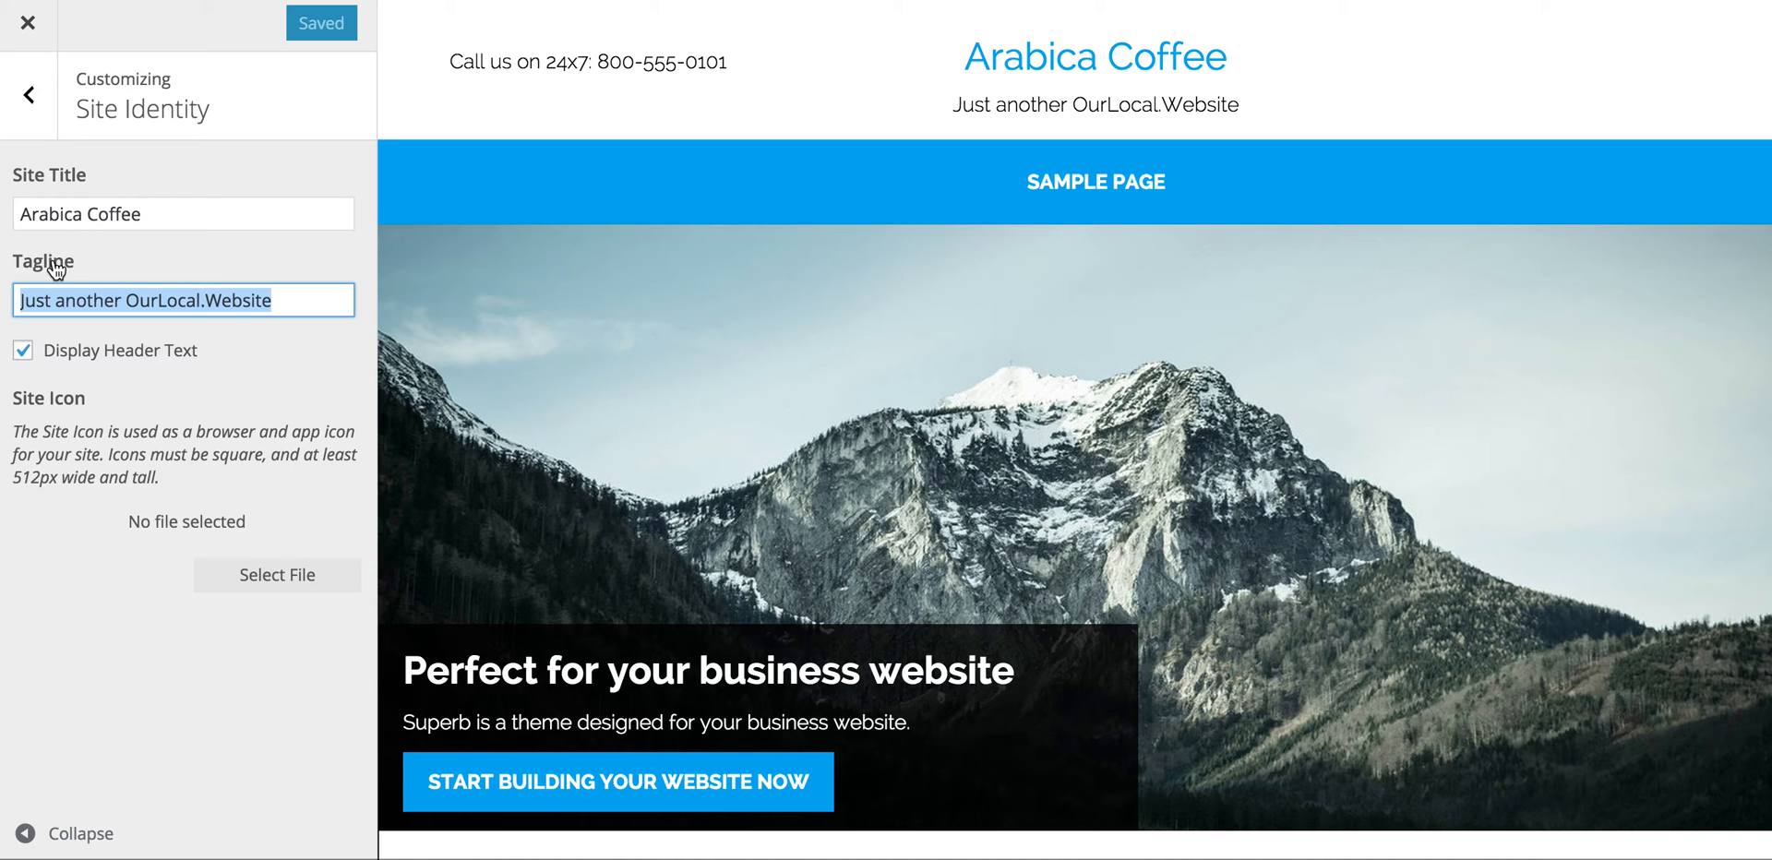
text(Great coffee in lovely su)
text(rroundings)
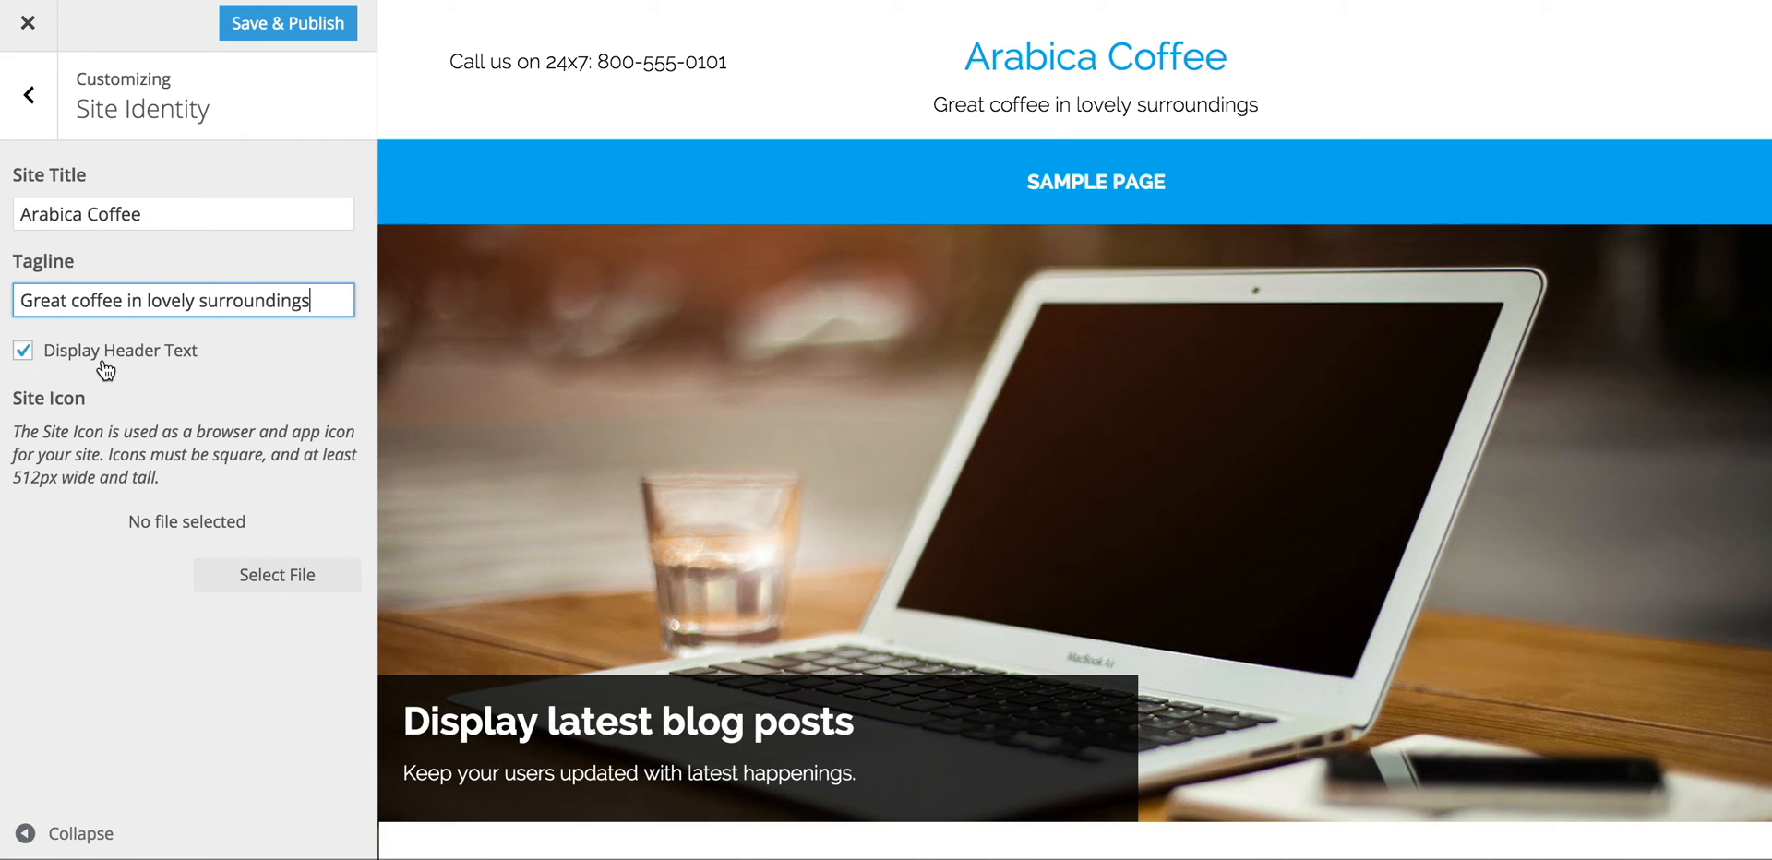
click(296, 24)
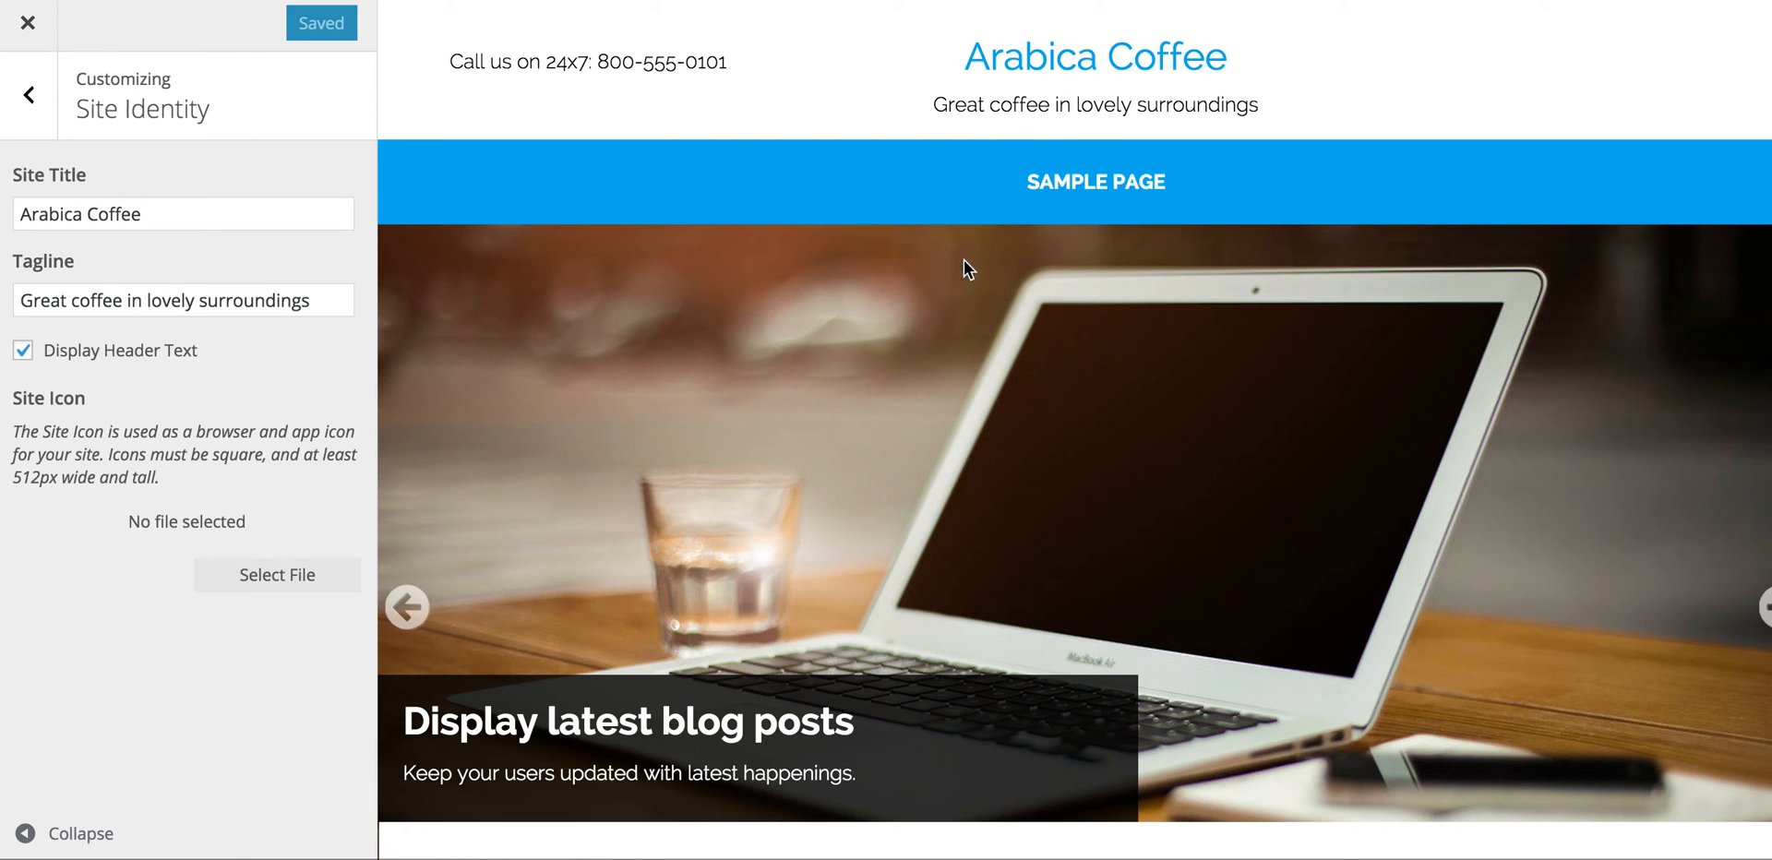
click(40, 97)
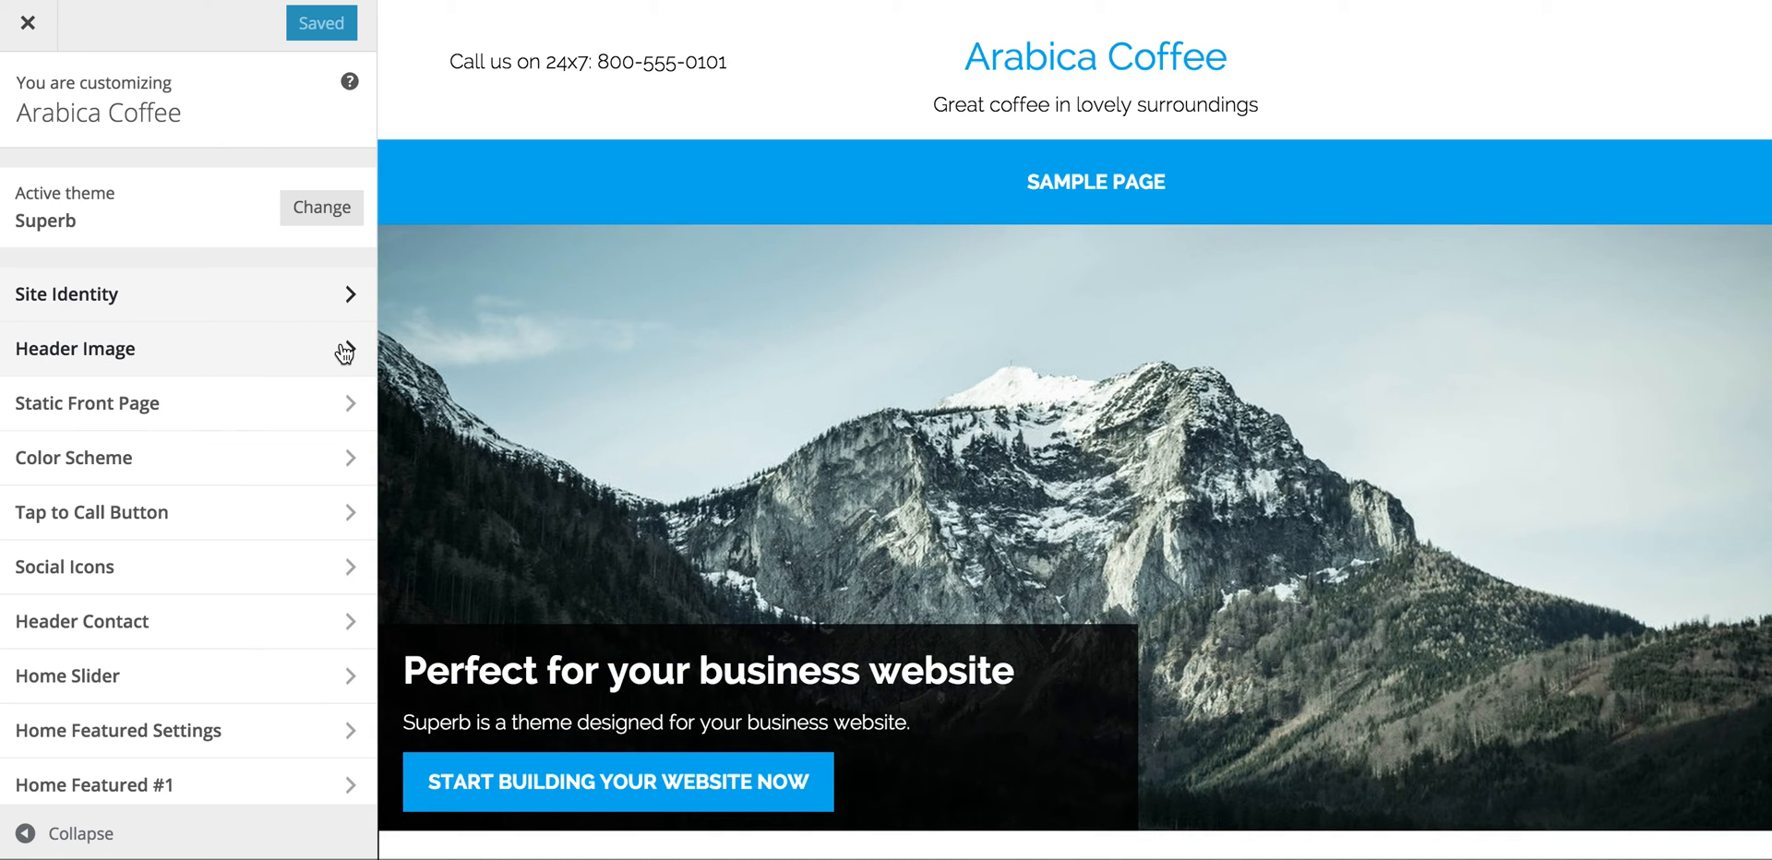
Step: Choose the Brown colour scheme, after briefly trying Red, and Save & Publish it
click(343, 351)
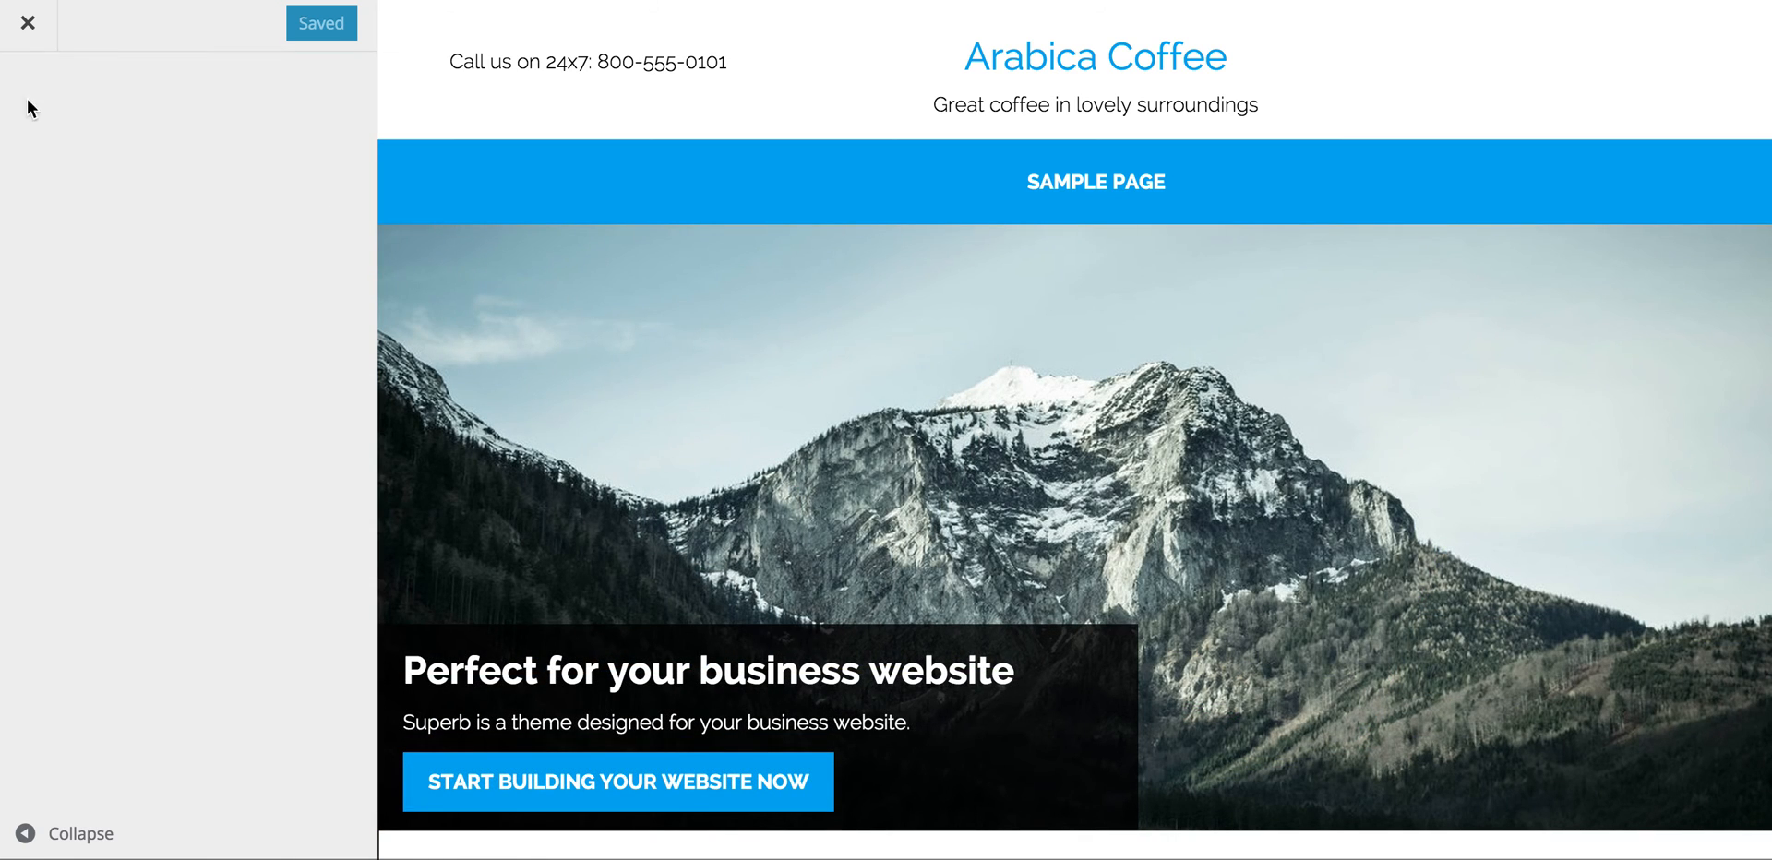
click(29, 101)
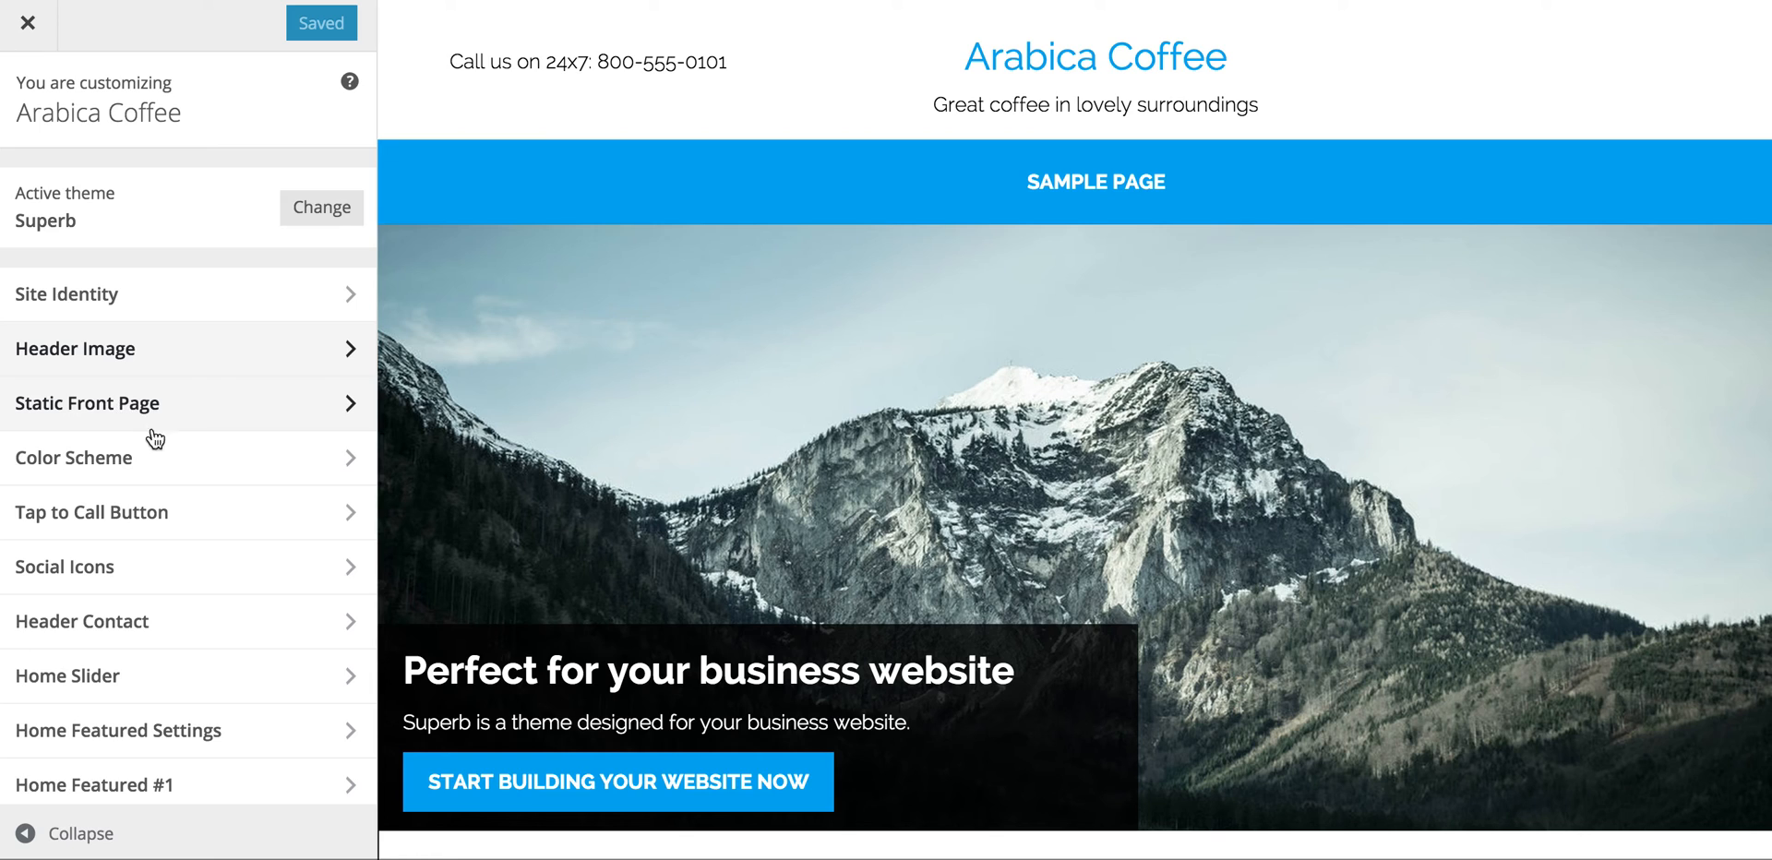
click(345, 460)
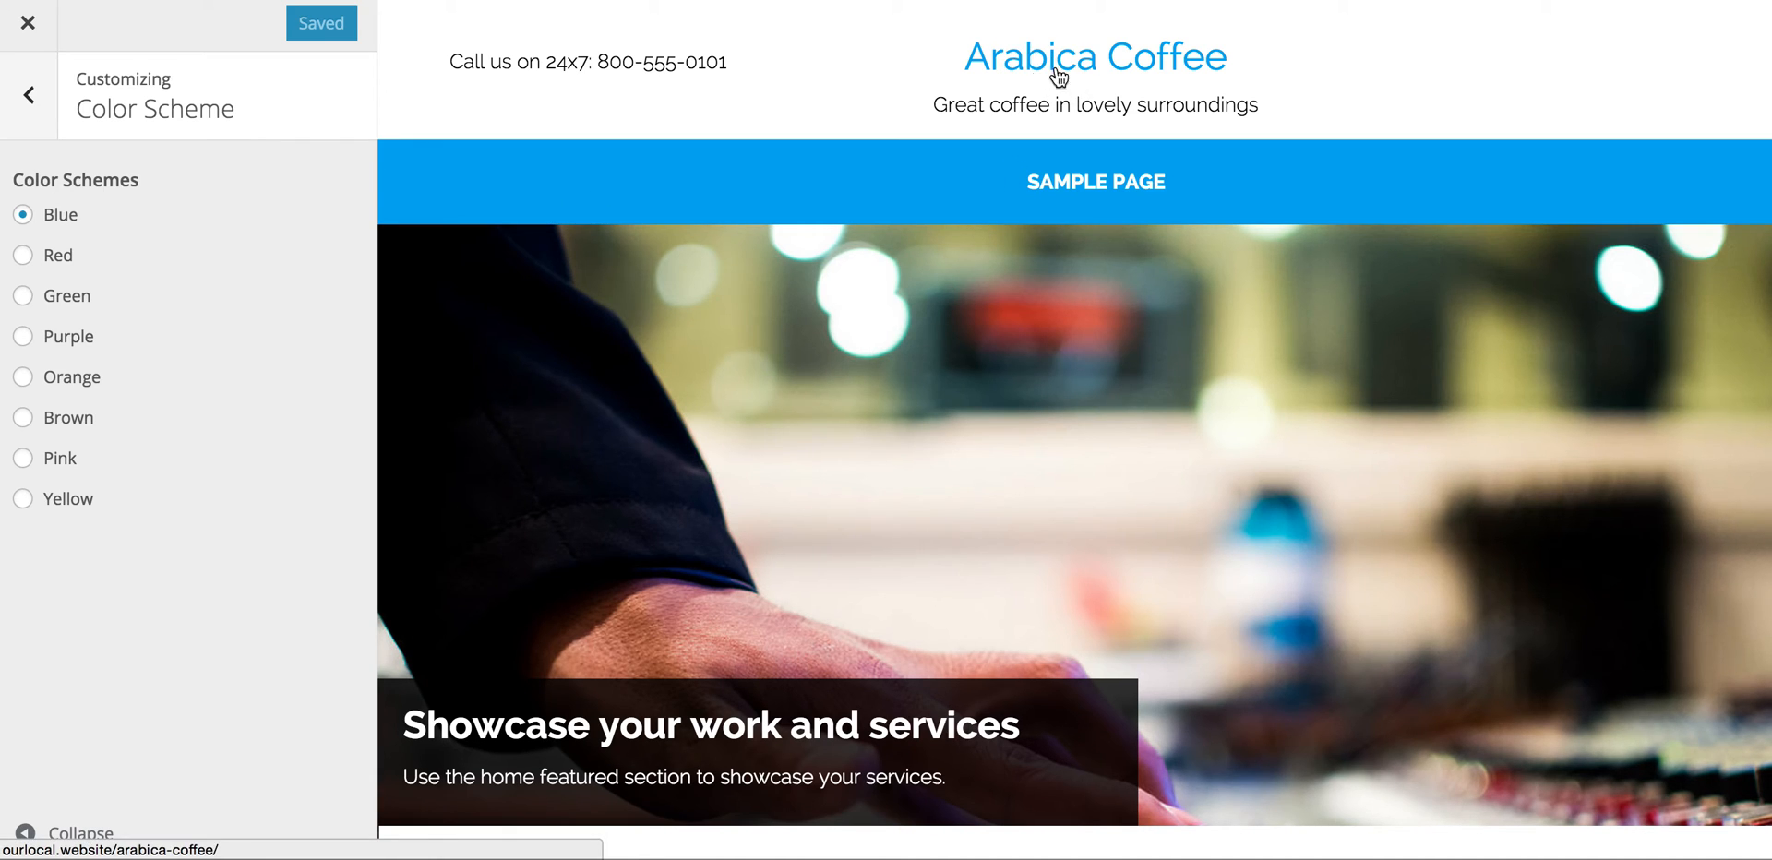
scroll(988, 222, down, 8)
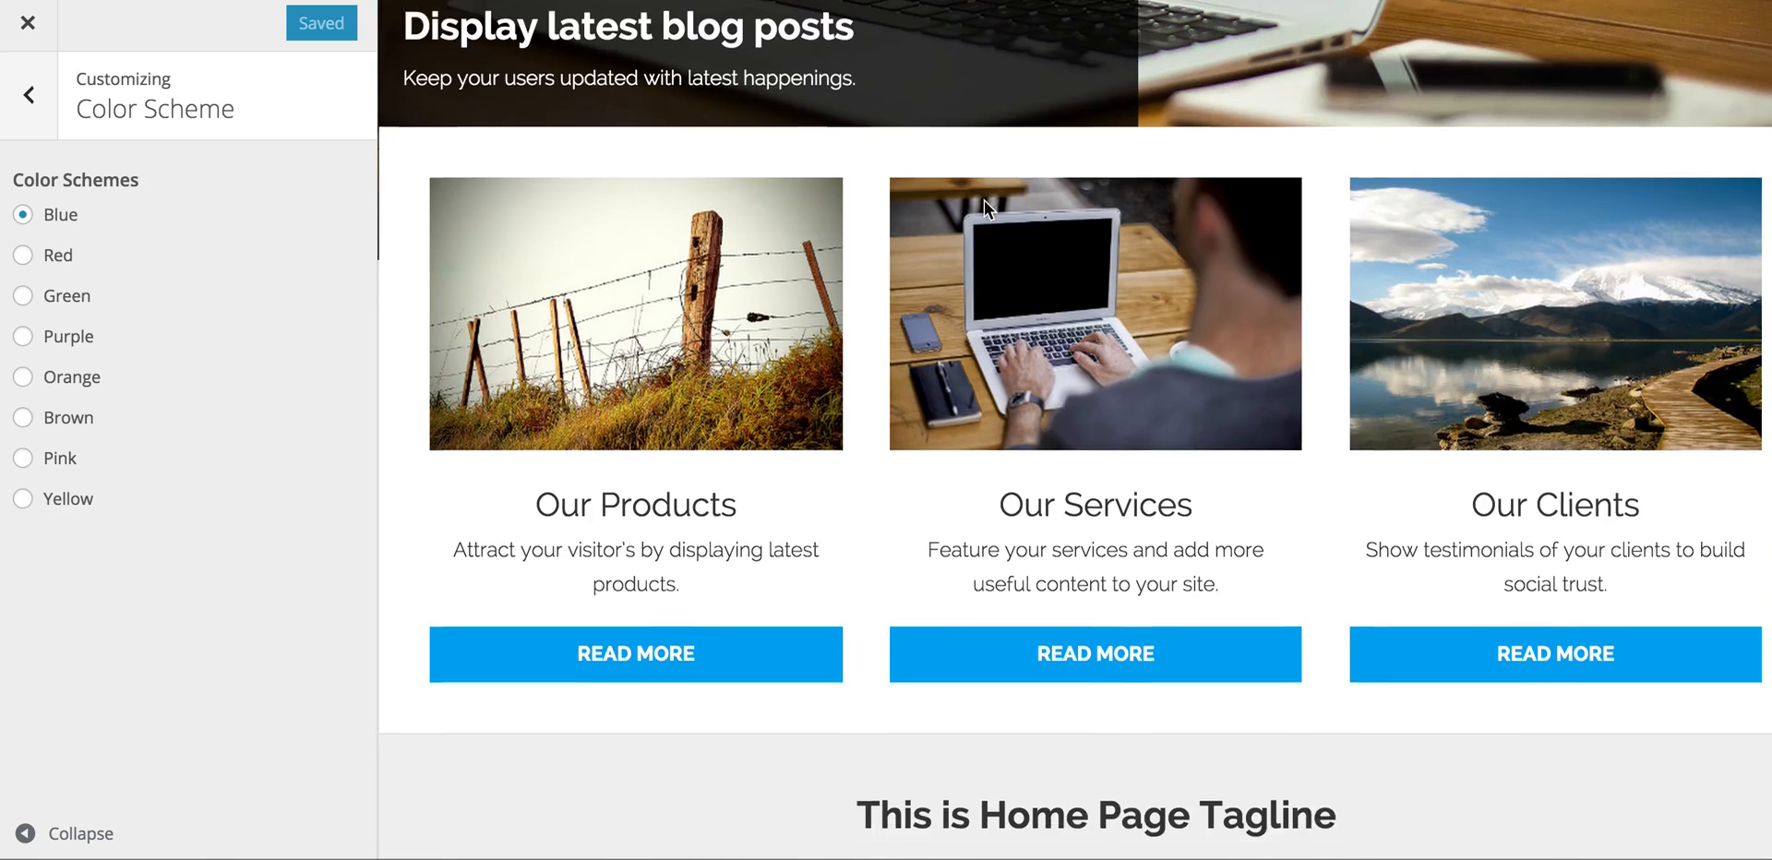
scroll(987, 362, up, 2)
scroll(987, 362, up, 6)
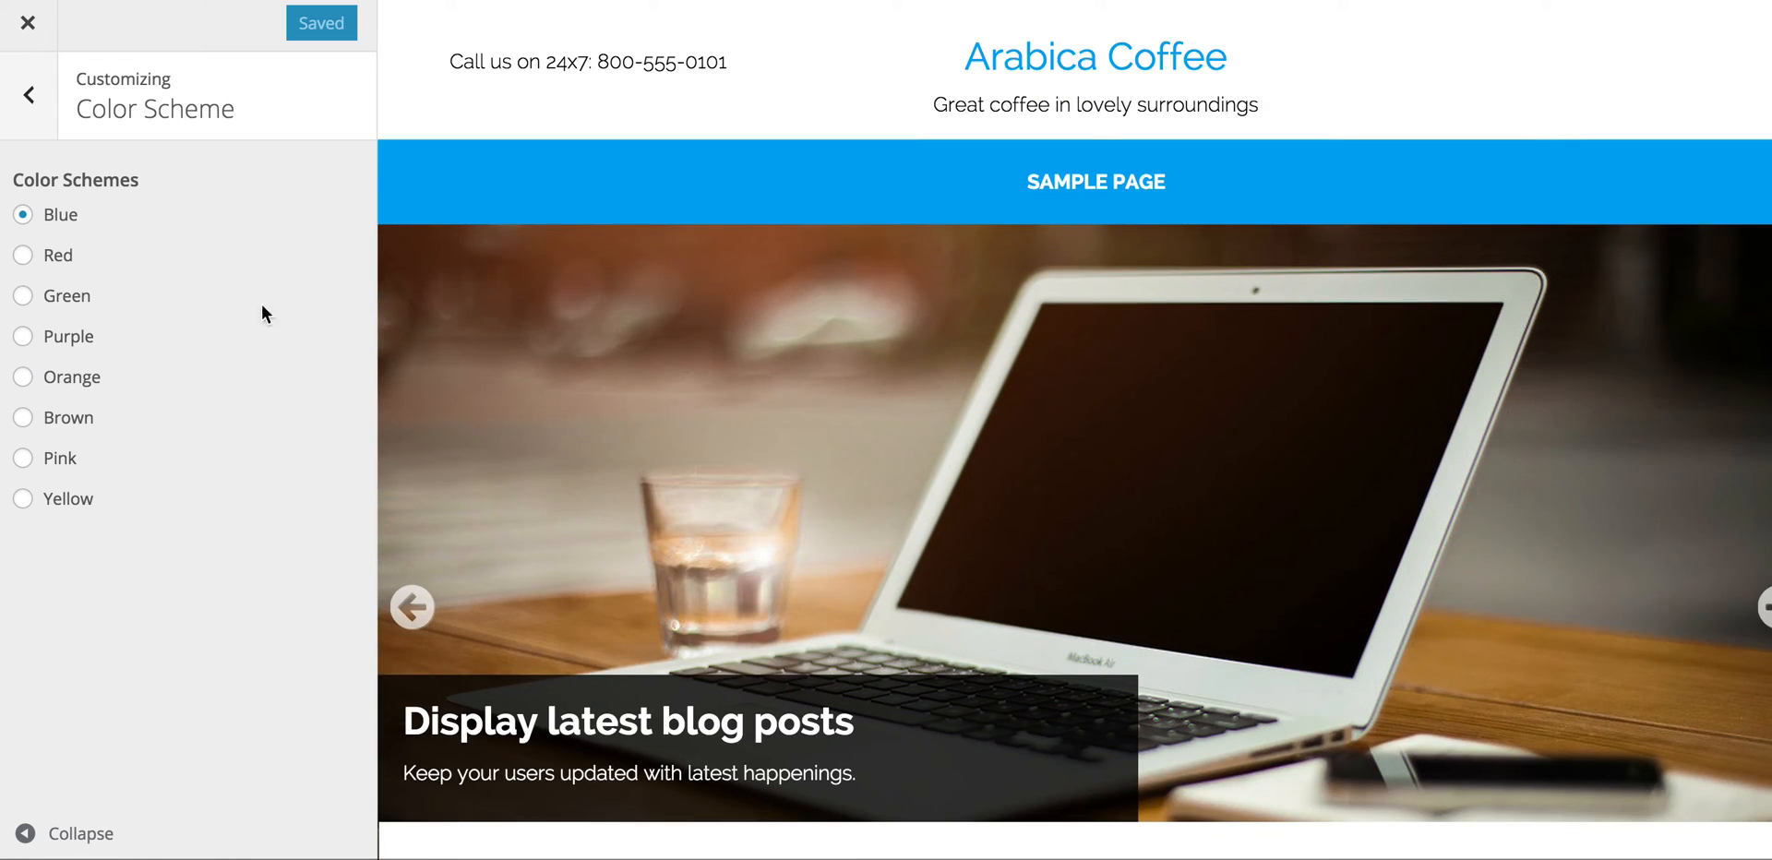
click(23, 261)
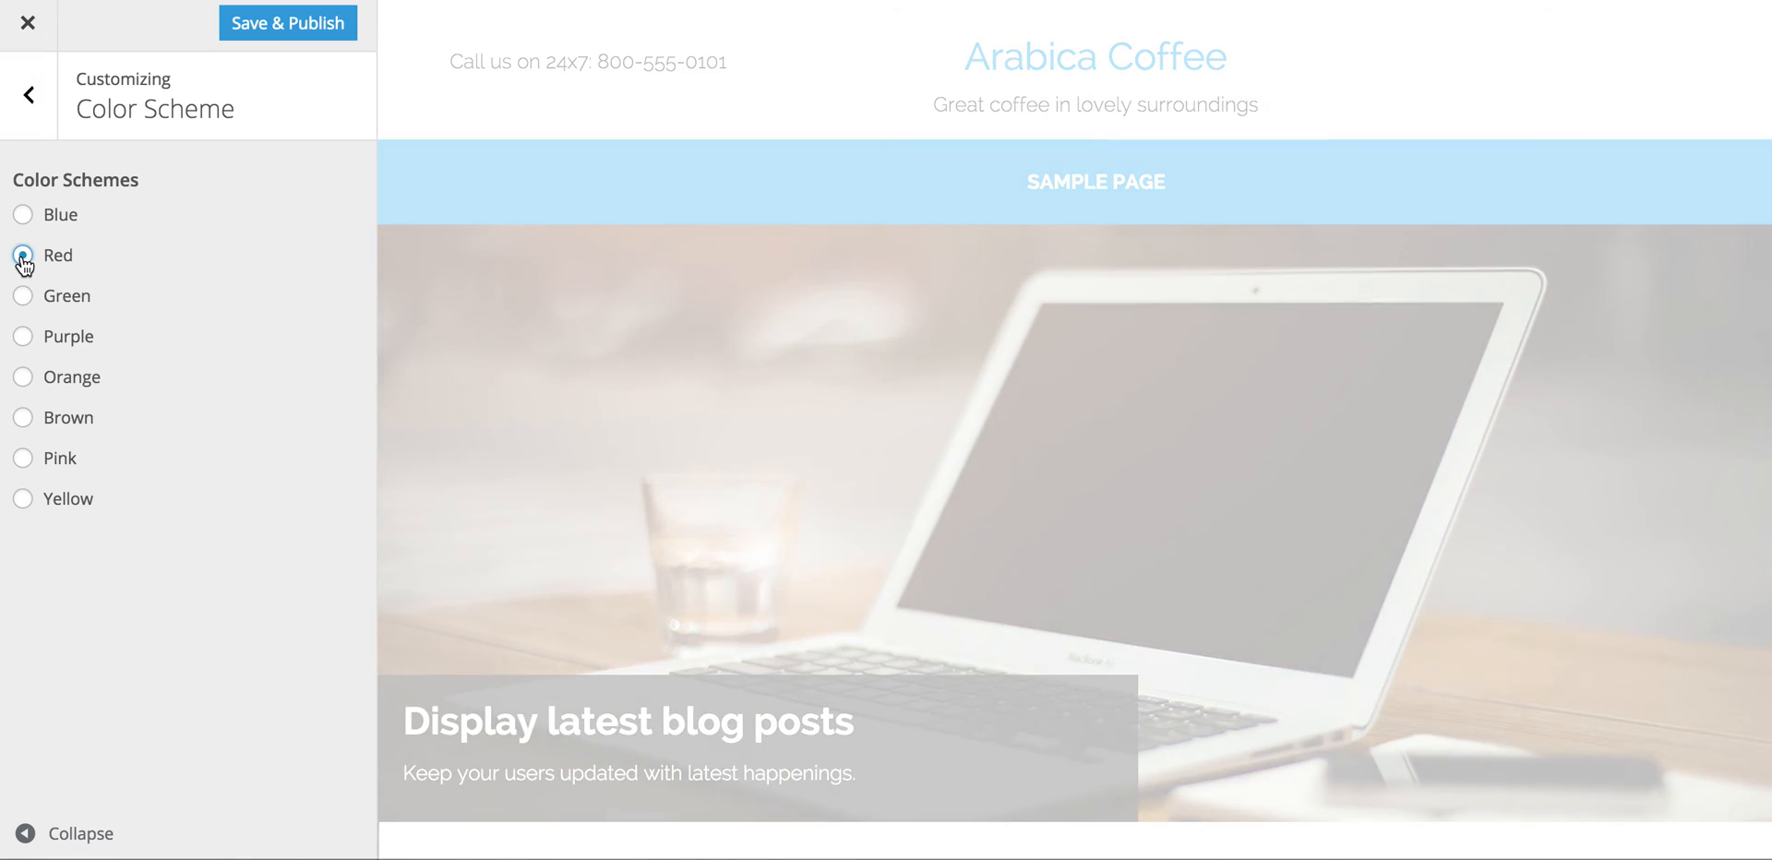
scroll(1021, 467, down, 20)
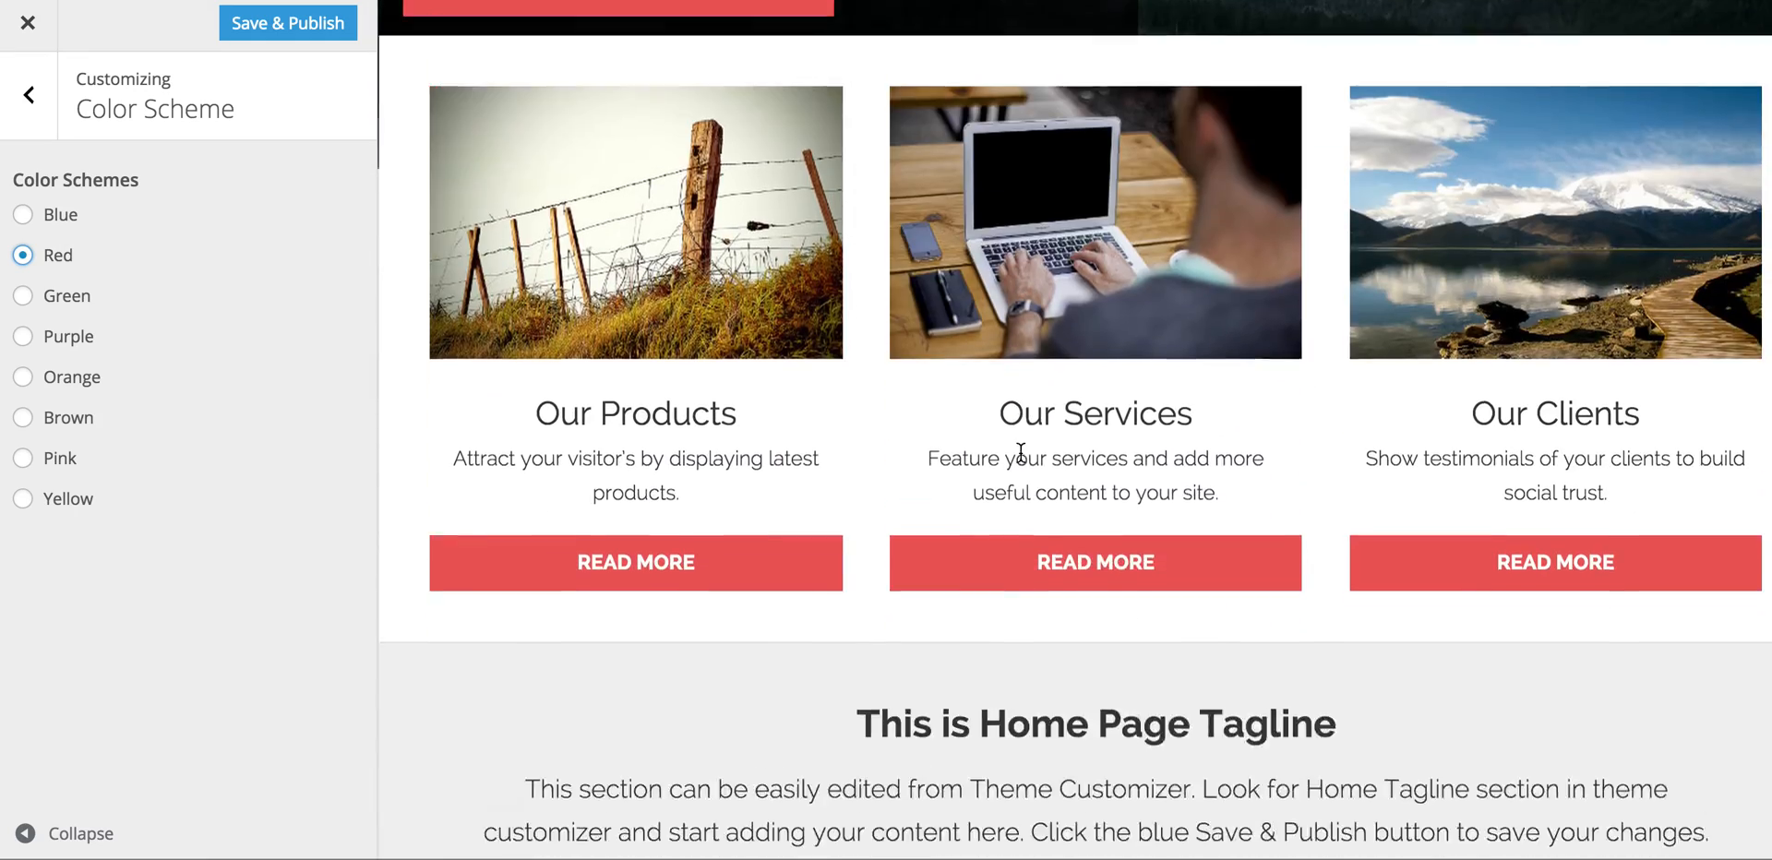
scroll(1020, 454, up, 20)
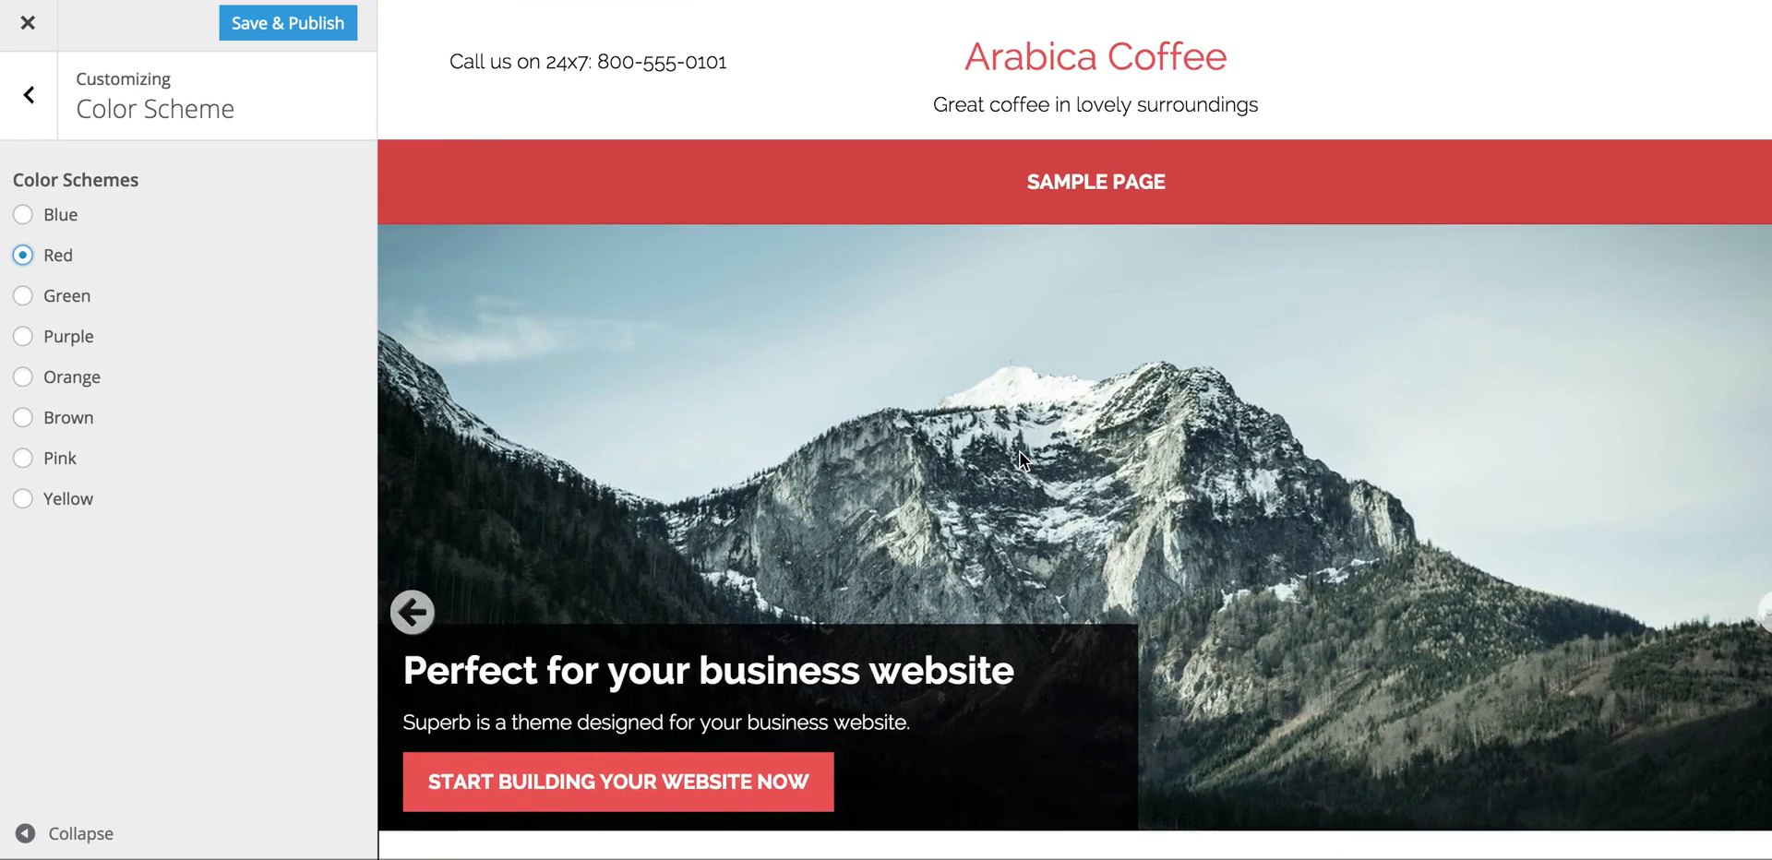
click(26, 417)
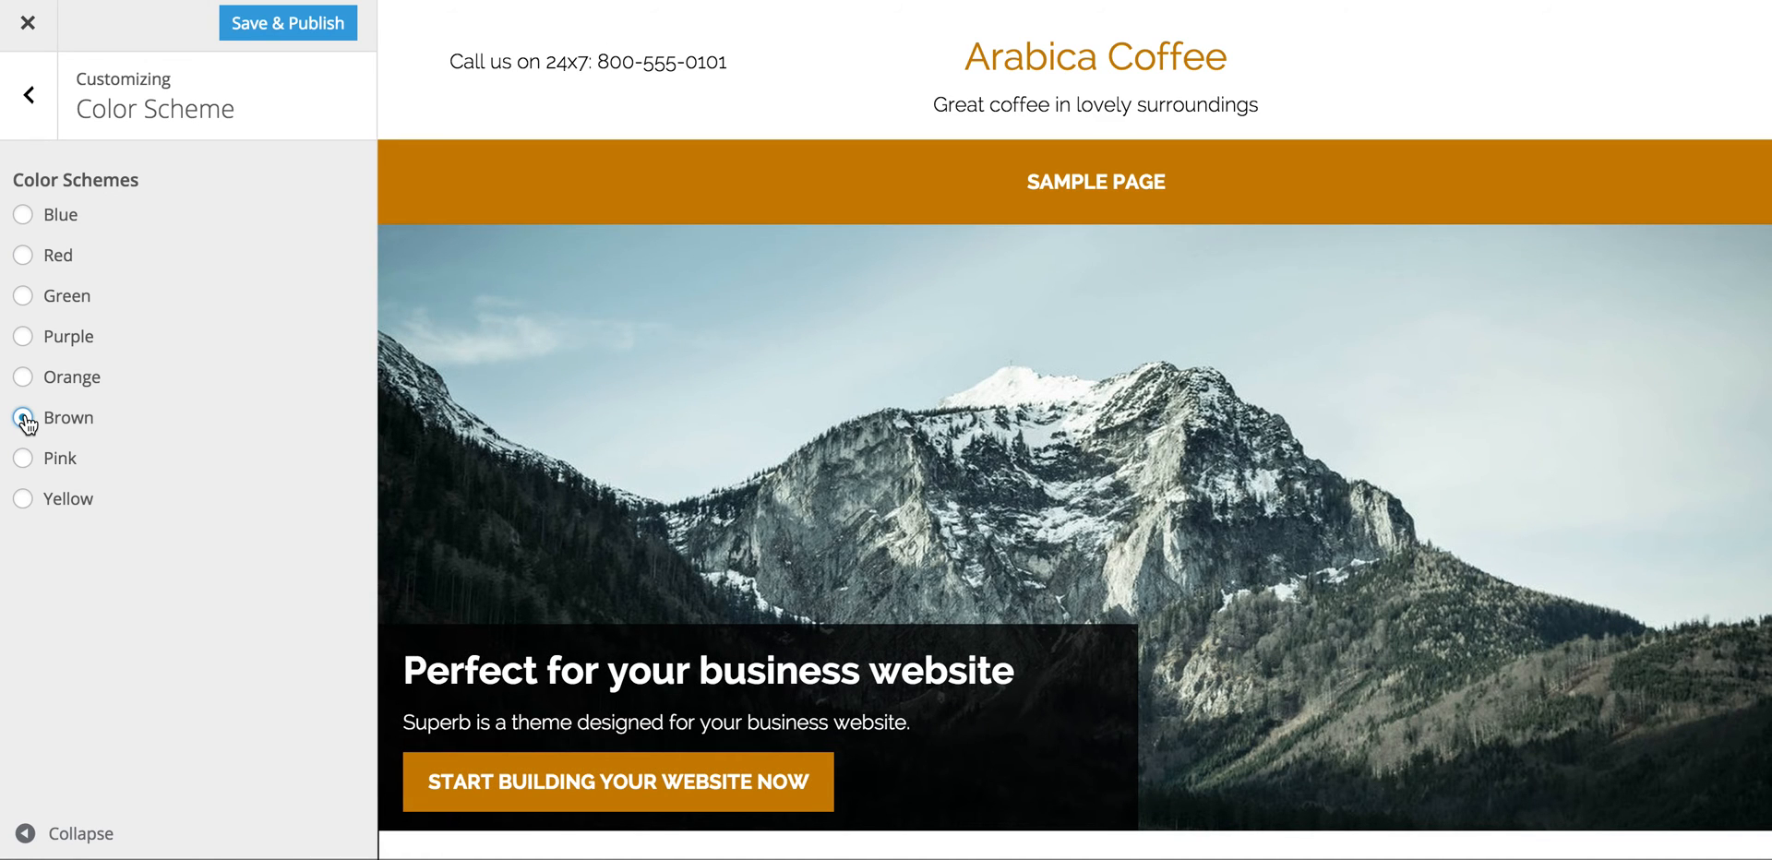
click(299, 25)
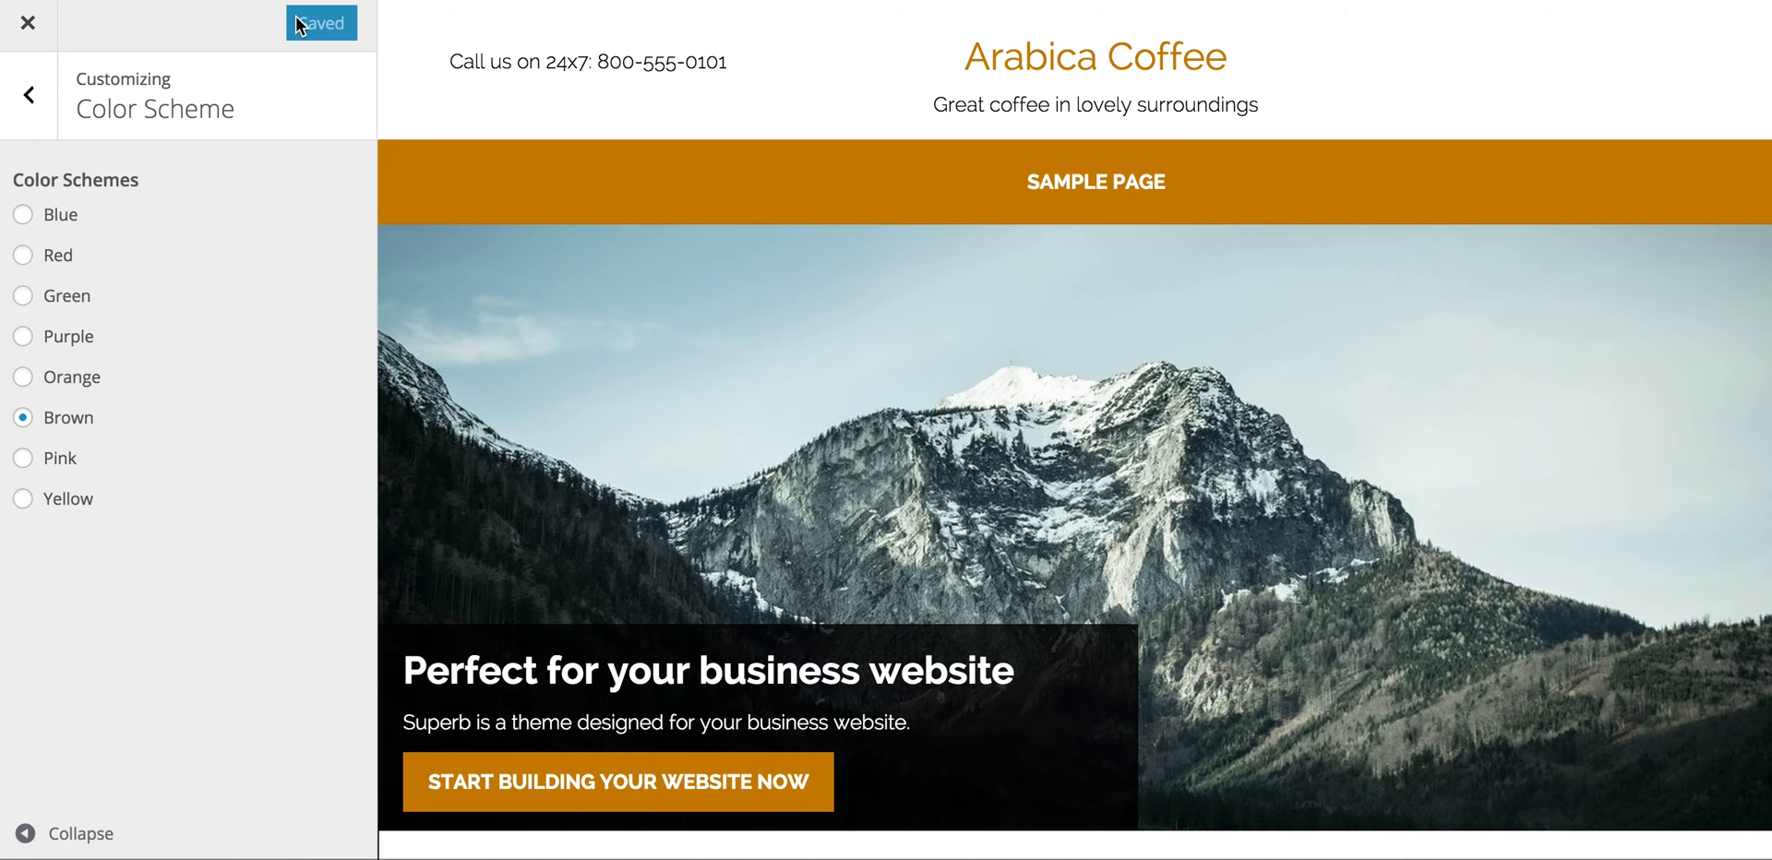
click(29, 98)
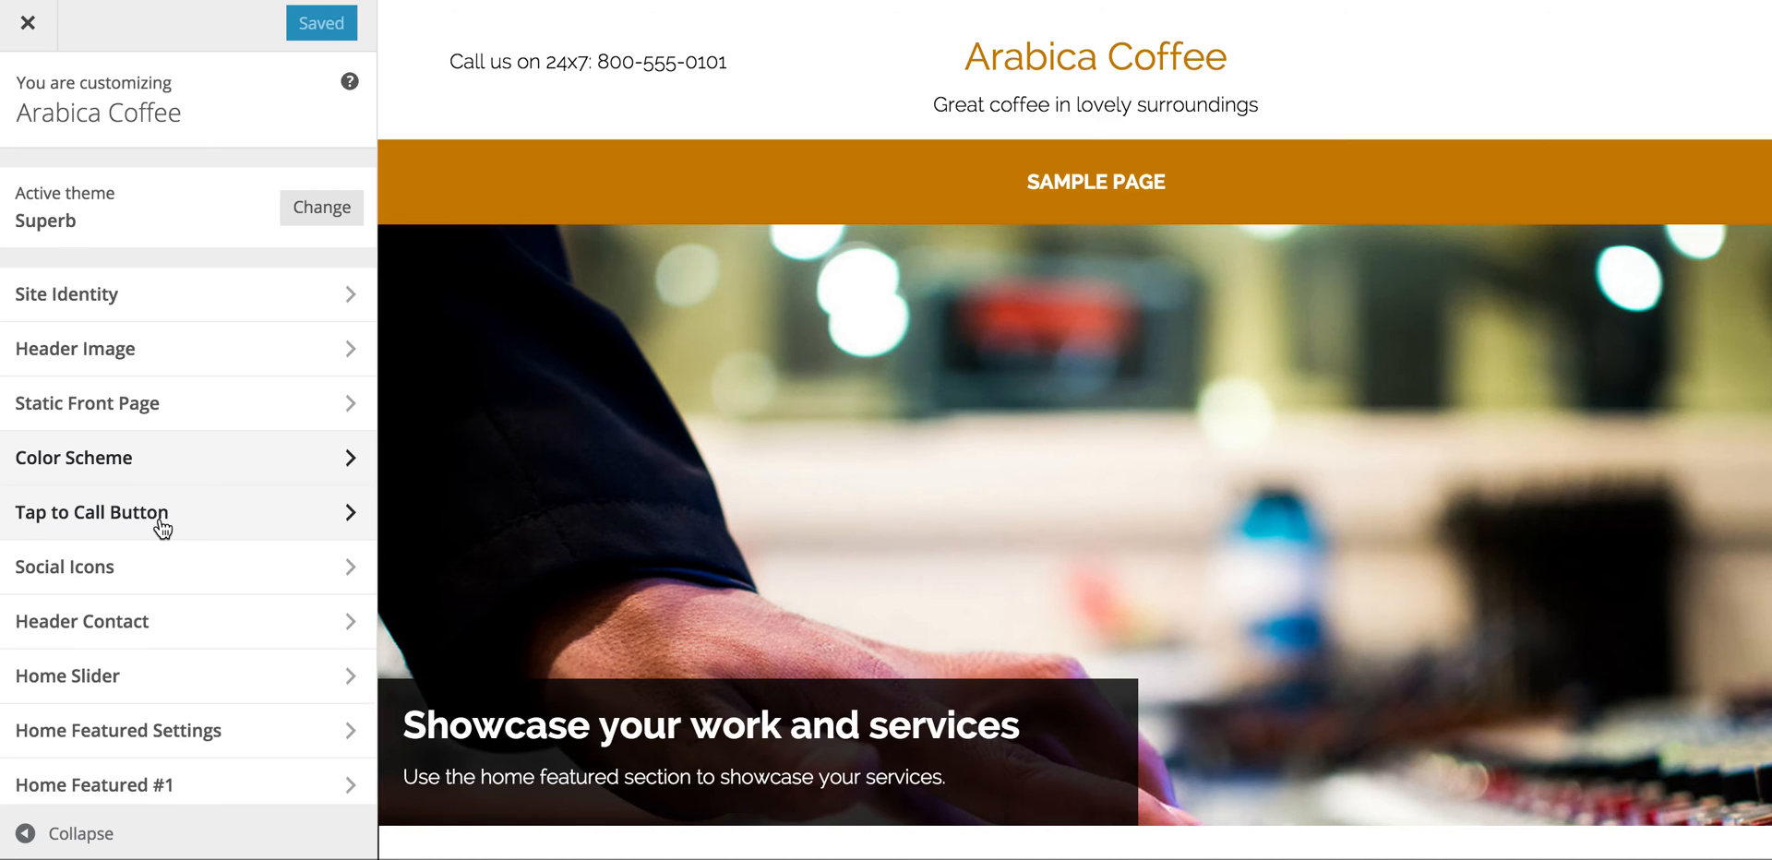
Step: Enter 'Call us on' followed by the café's phone number as the Header Contact detail
scroll(162, 527, down, 1)
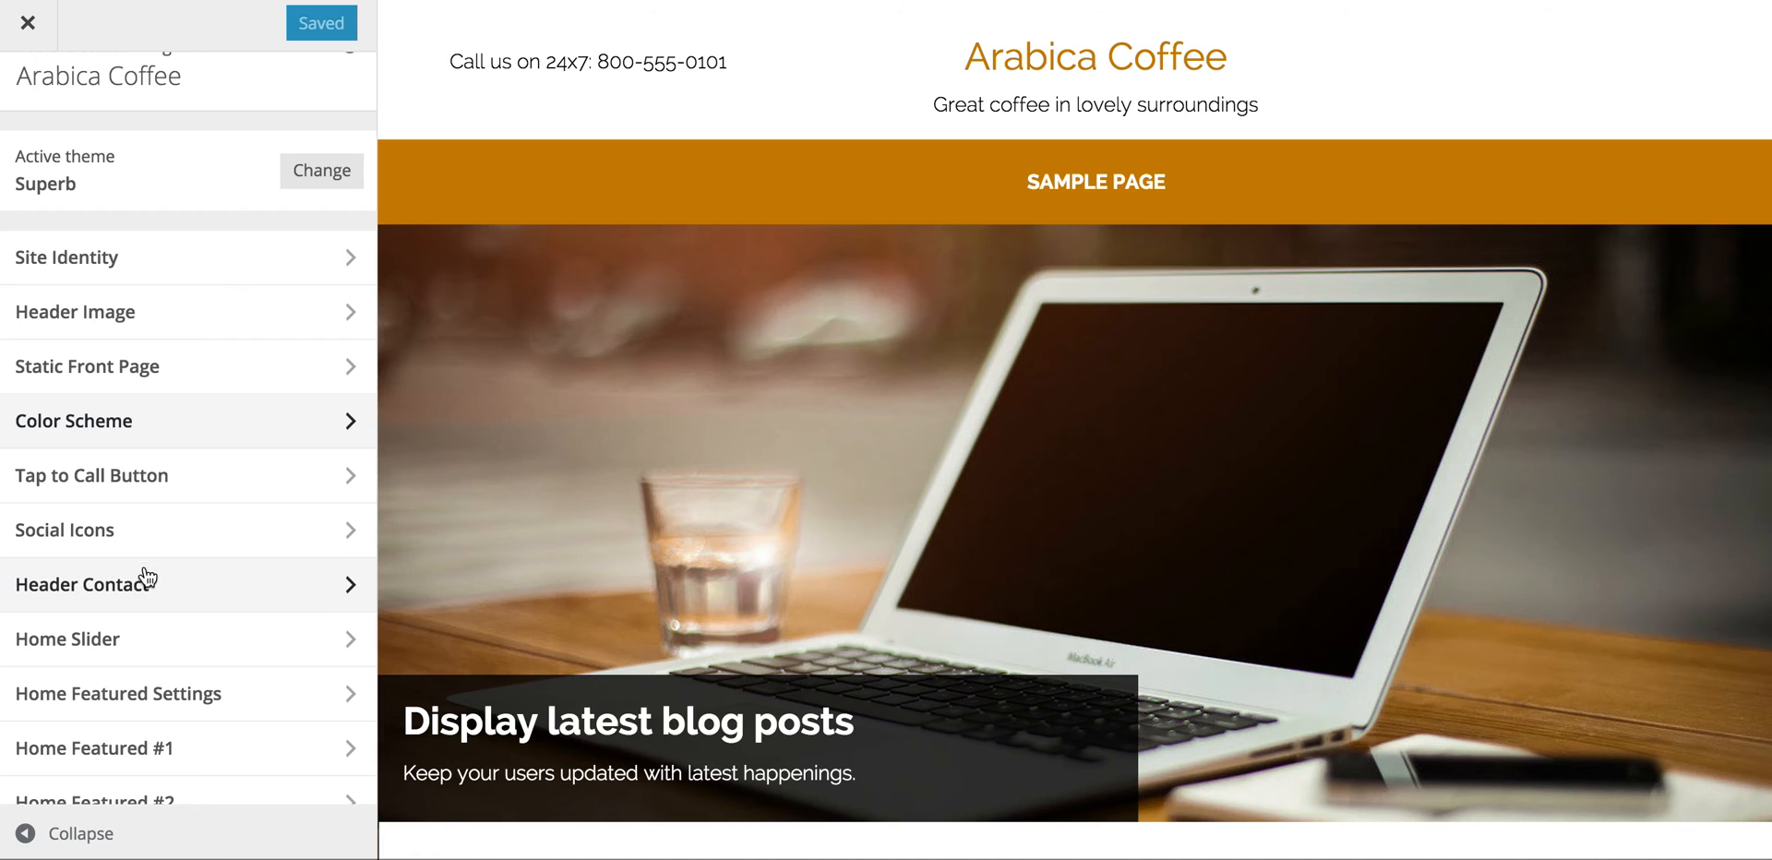
click(349, 587)
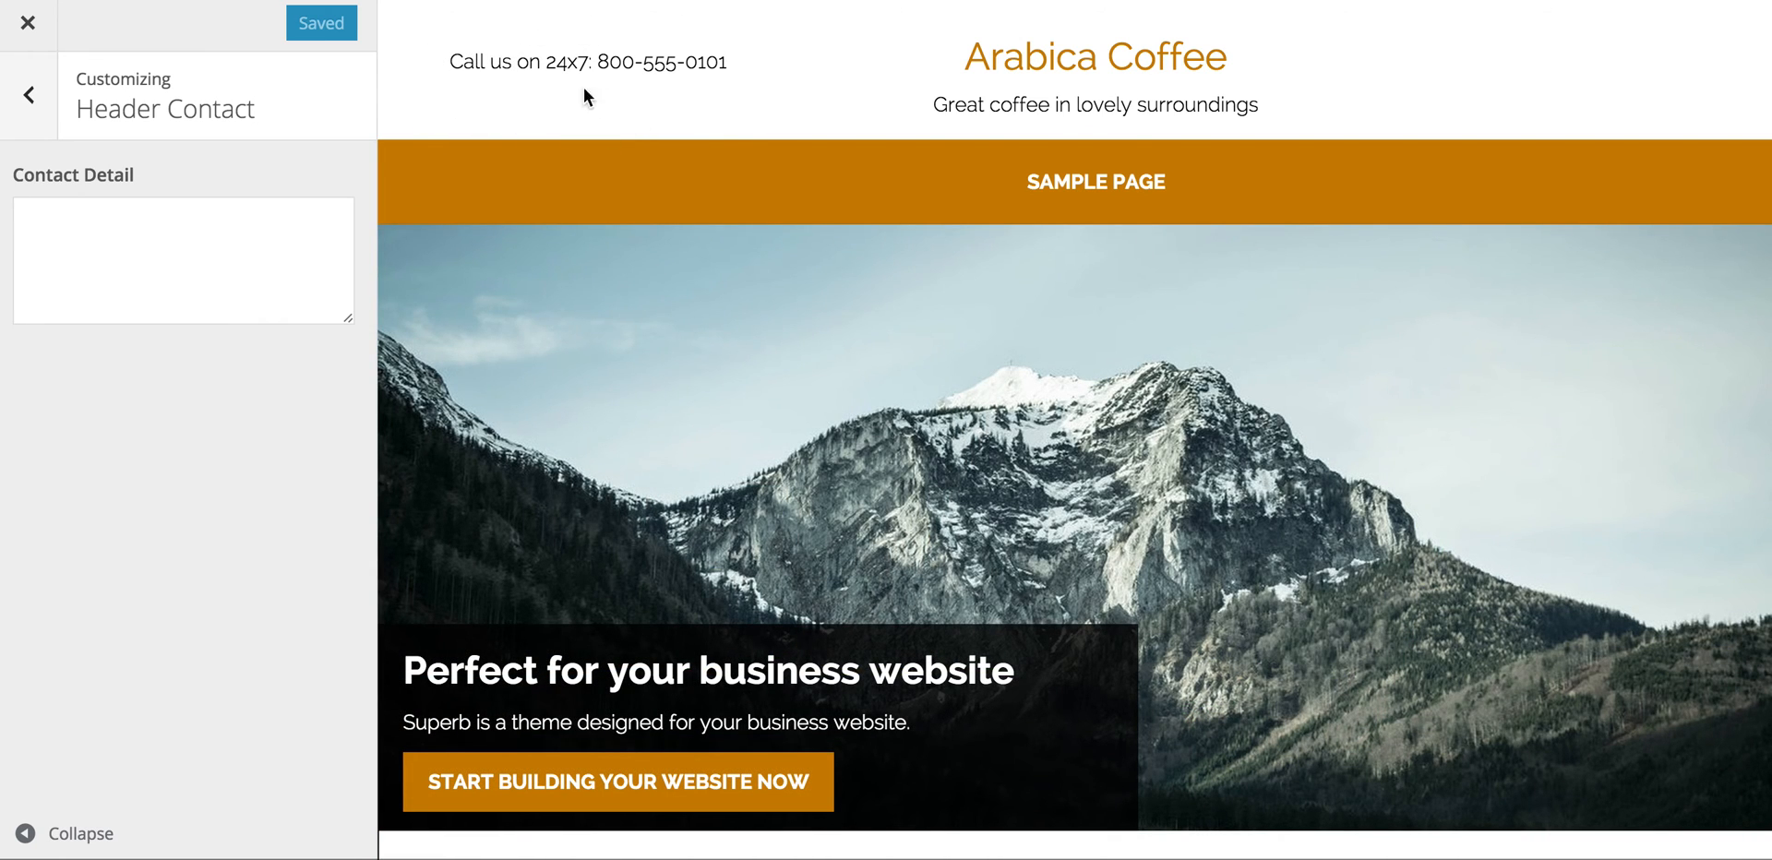
click(118, 233)
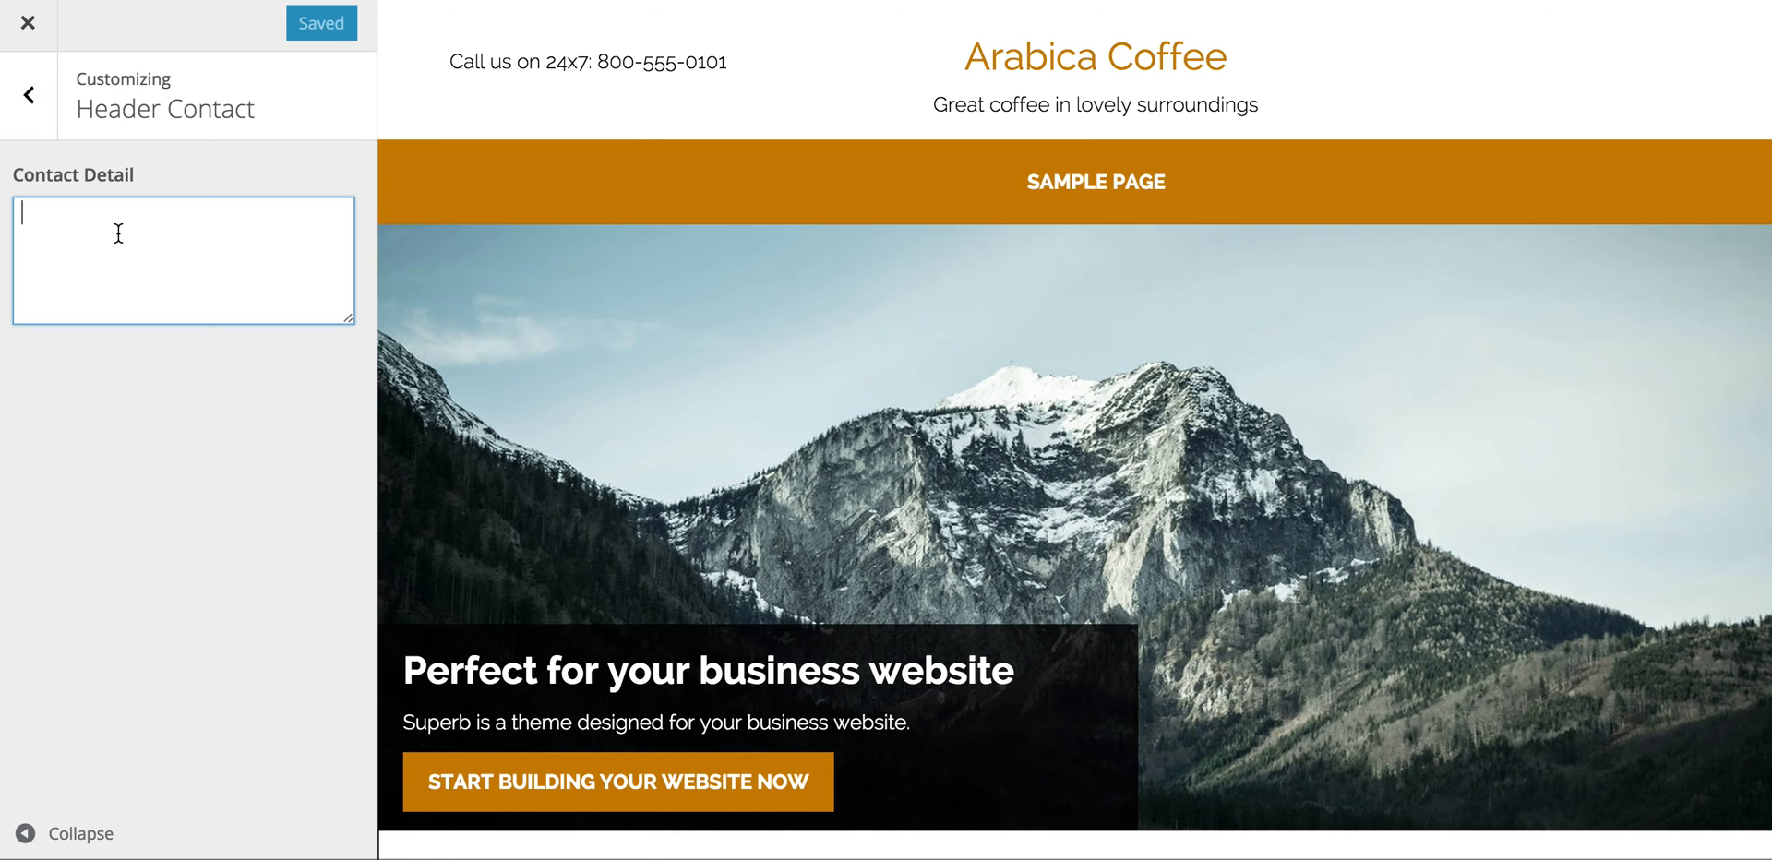
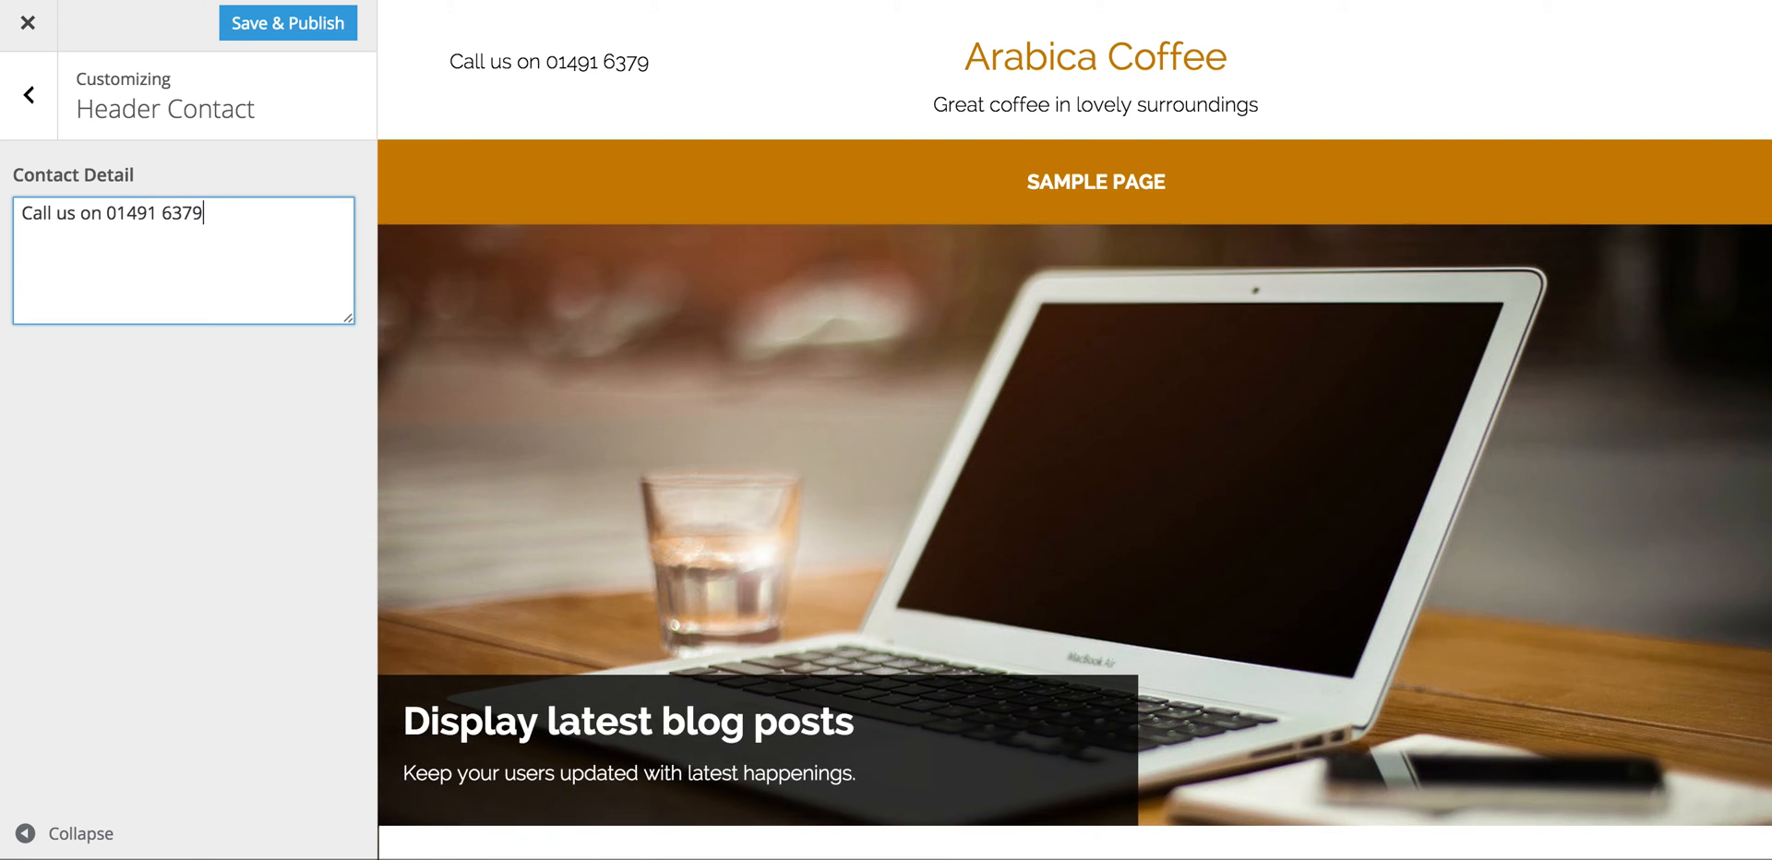
drag(231, 213, 110, 208)
key(ctrl+c)
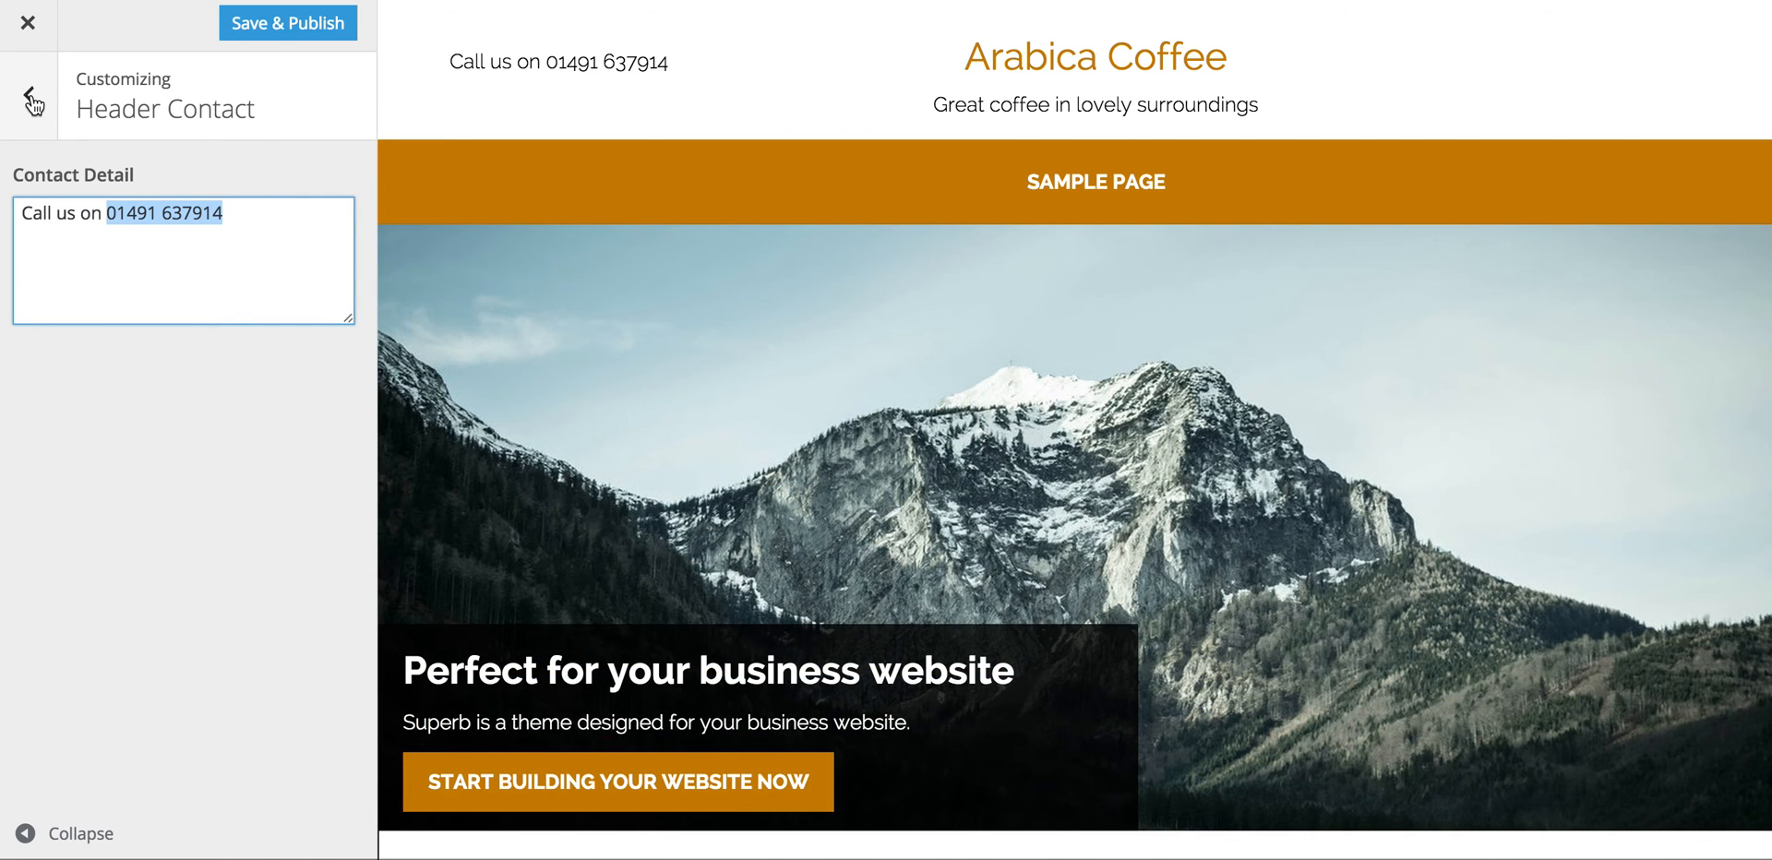
click(30, 97)
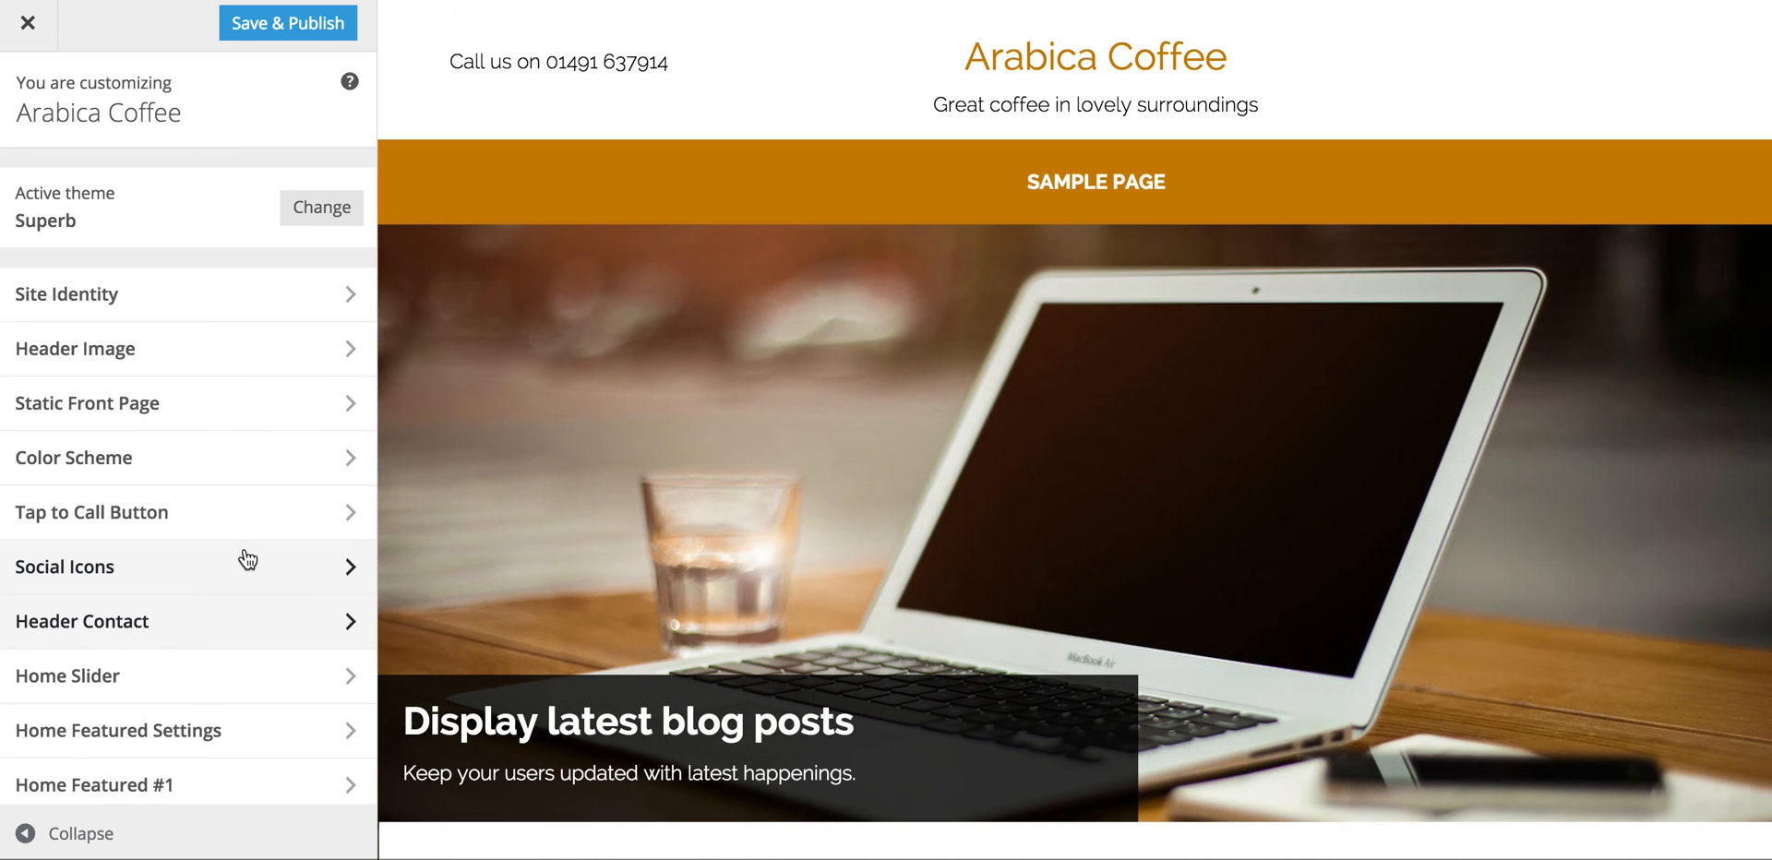
Step: Enable the mobile Tap to Call button labelled 'Call us' with the café's phone number, and publish
click(354, 514)
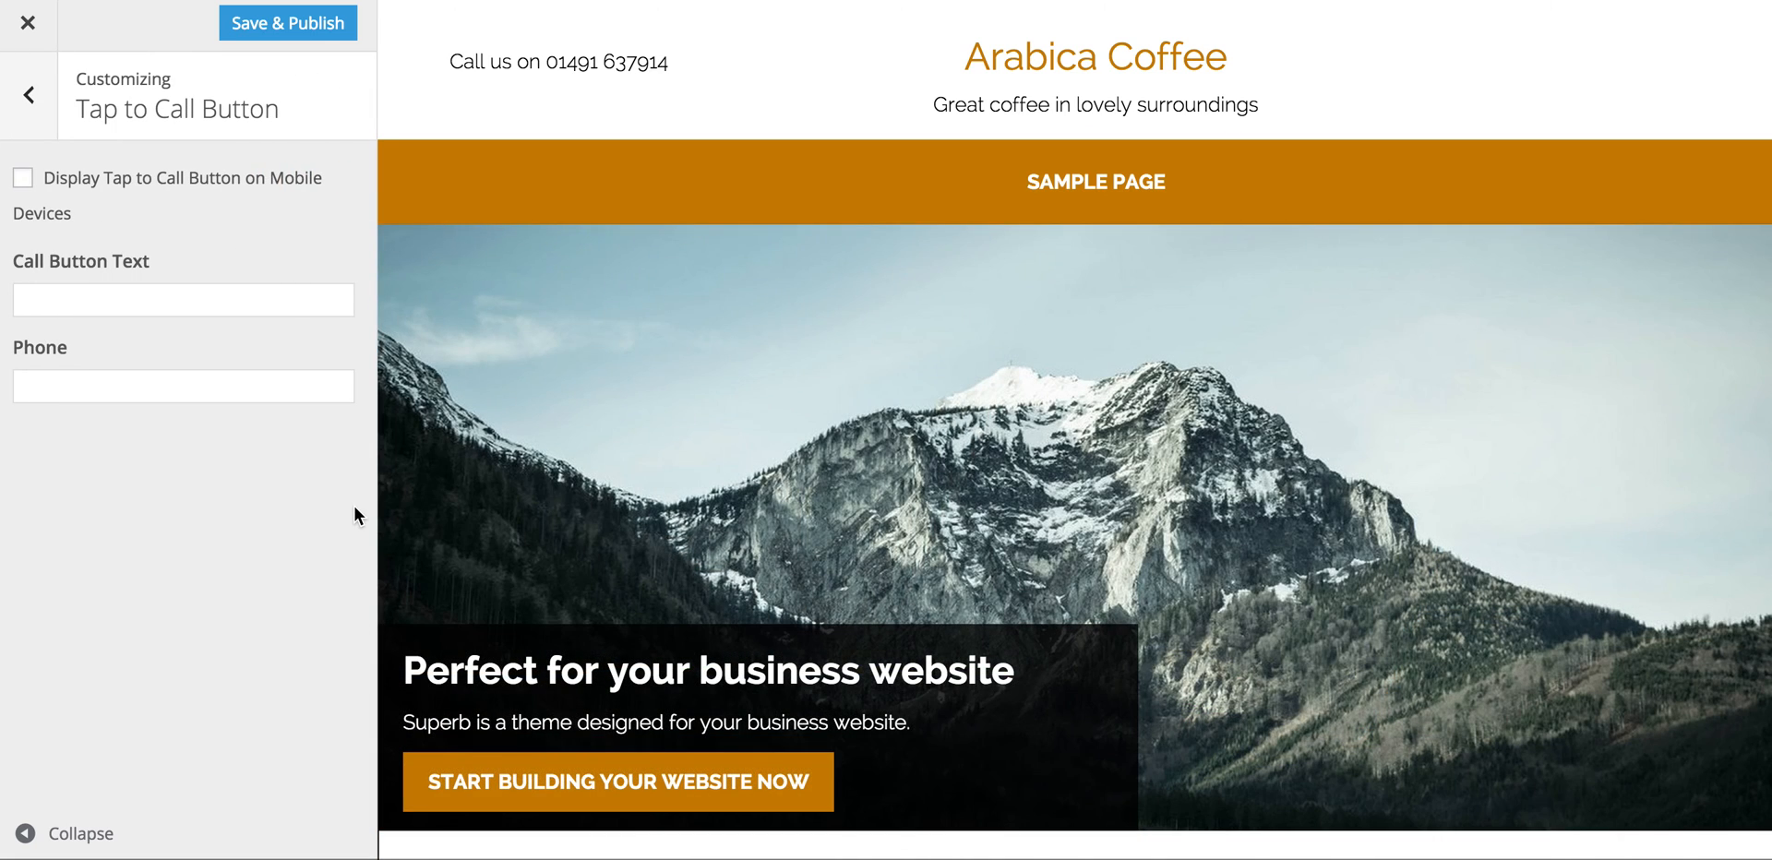
click(23, 178)
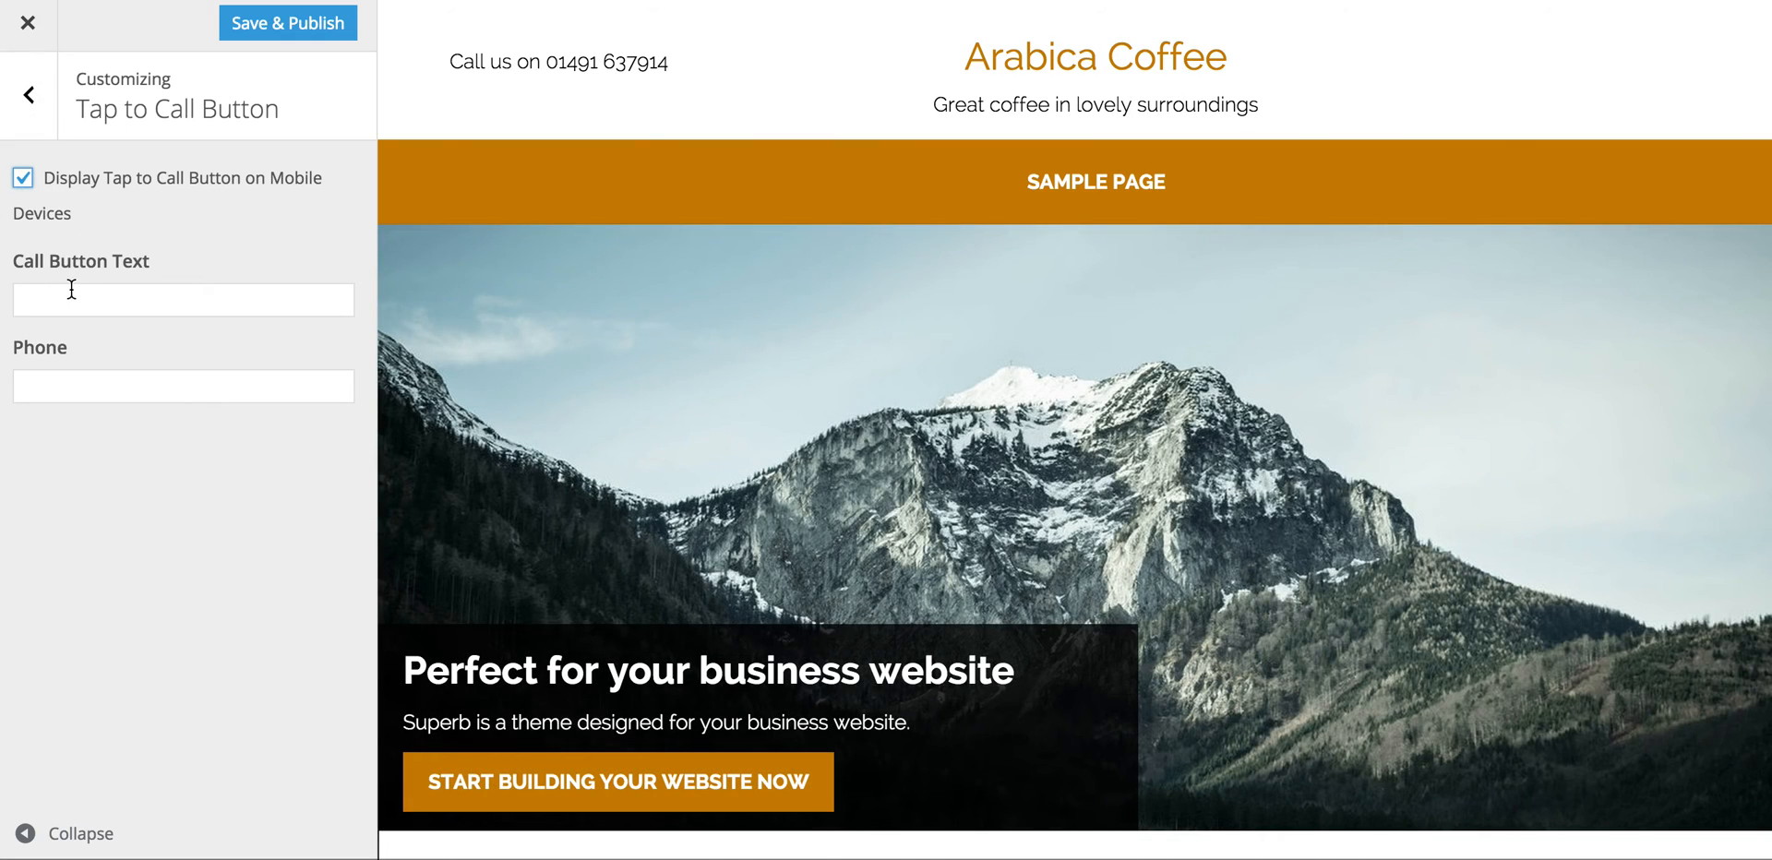
click(72, 290)
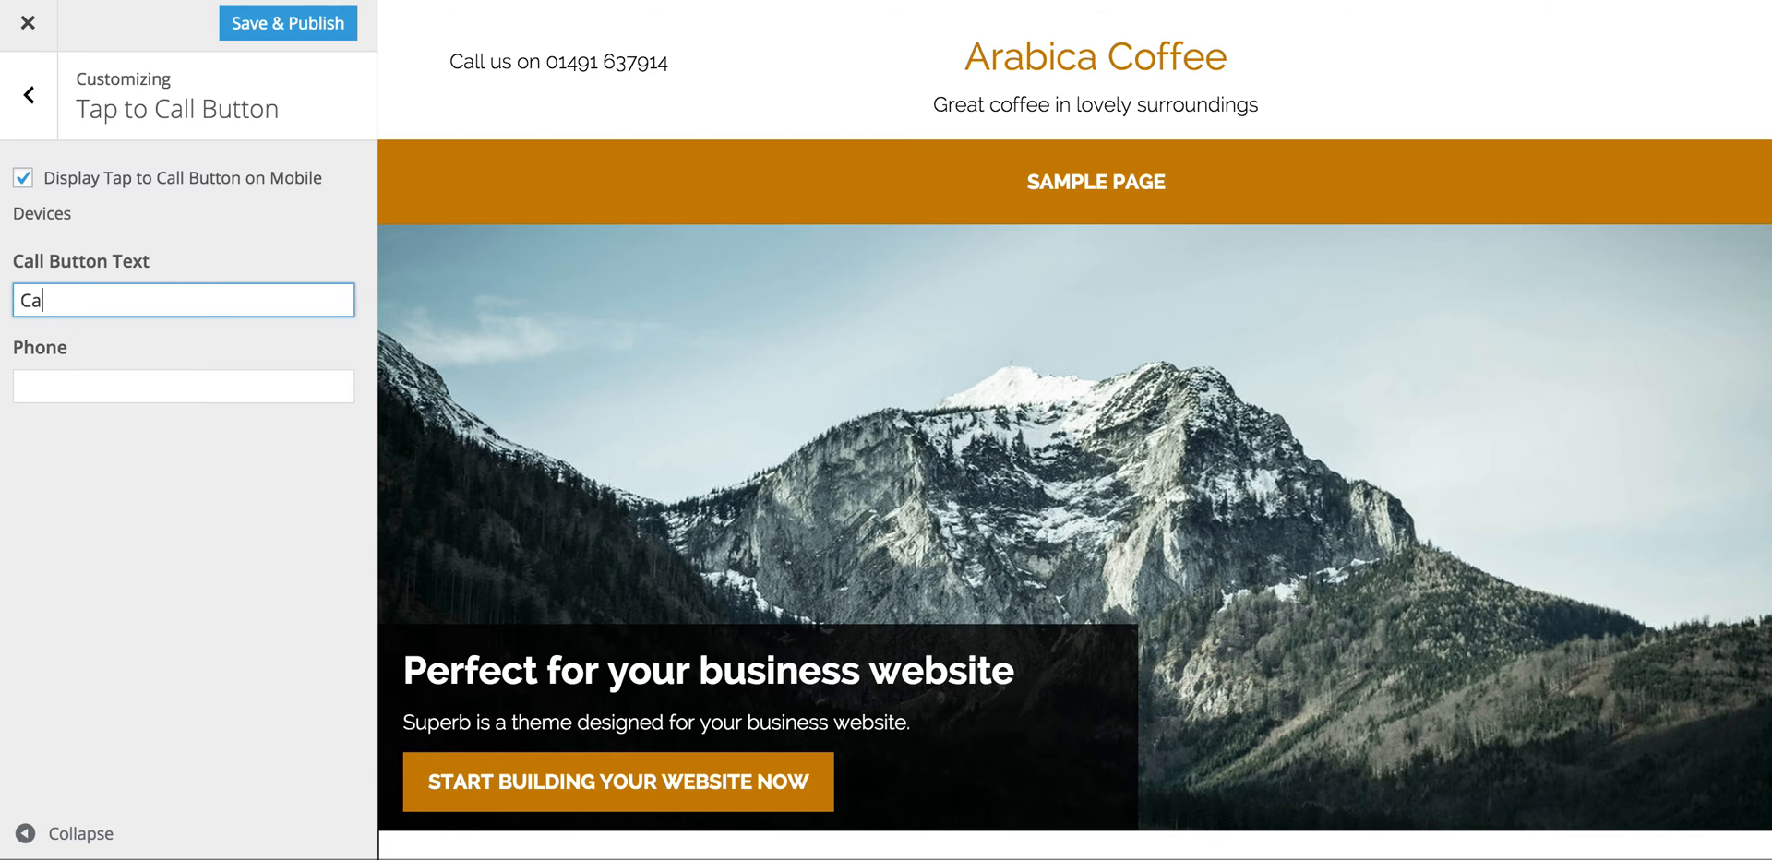
click(78, 386)
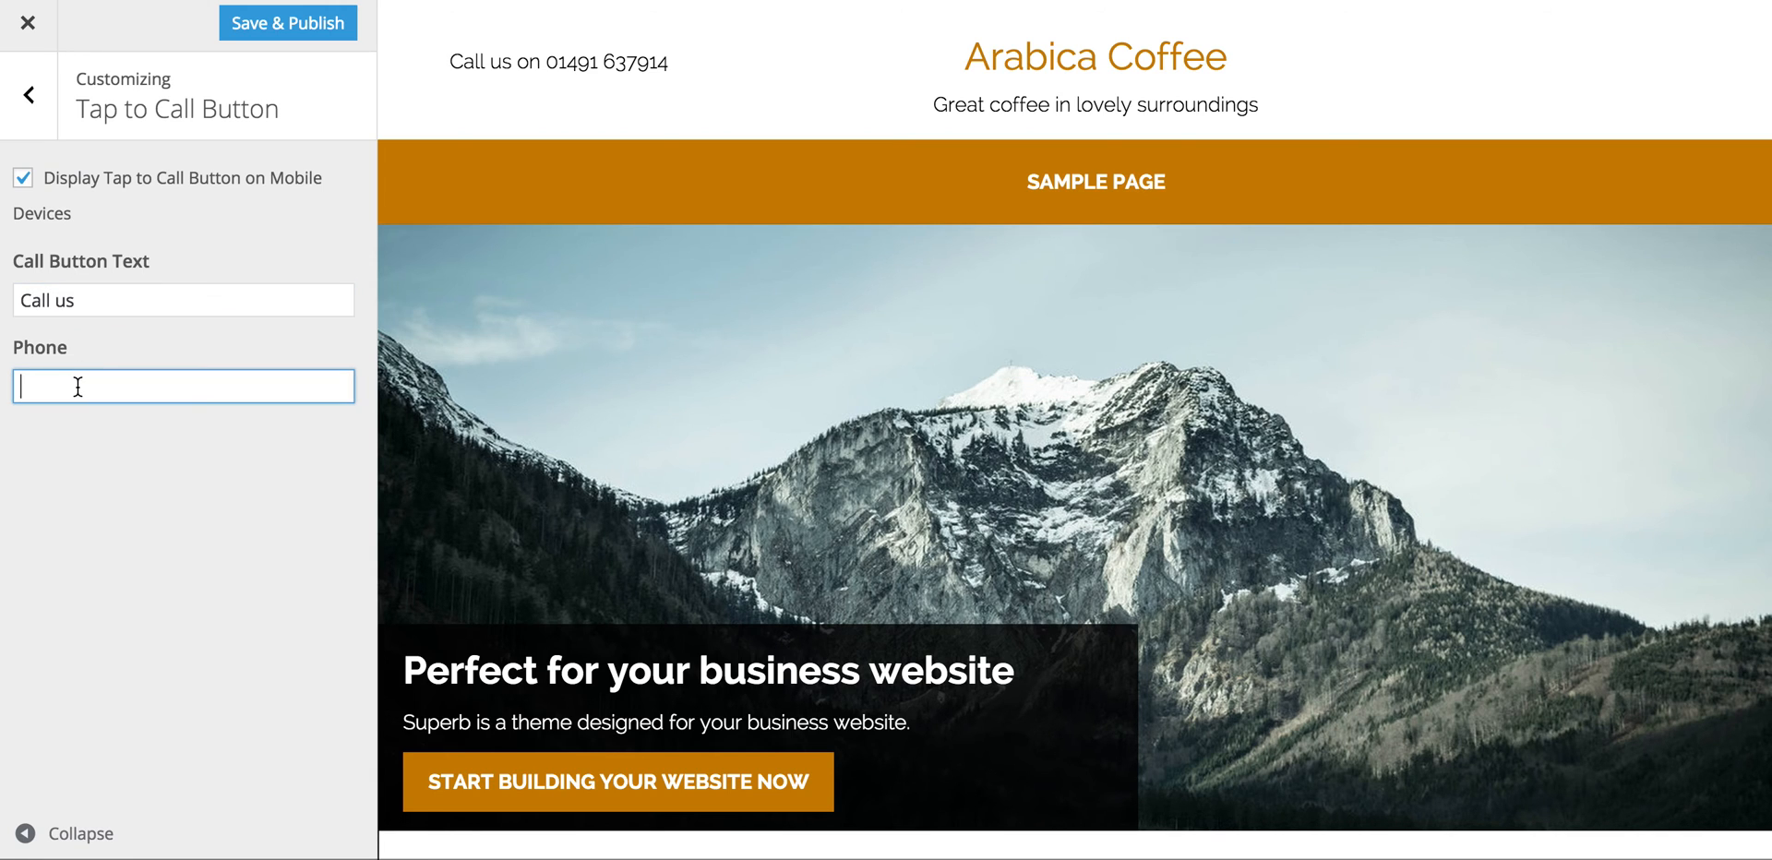
key(ctrl+v)
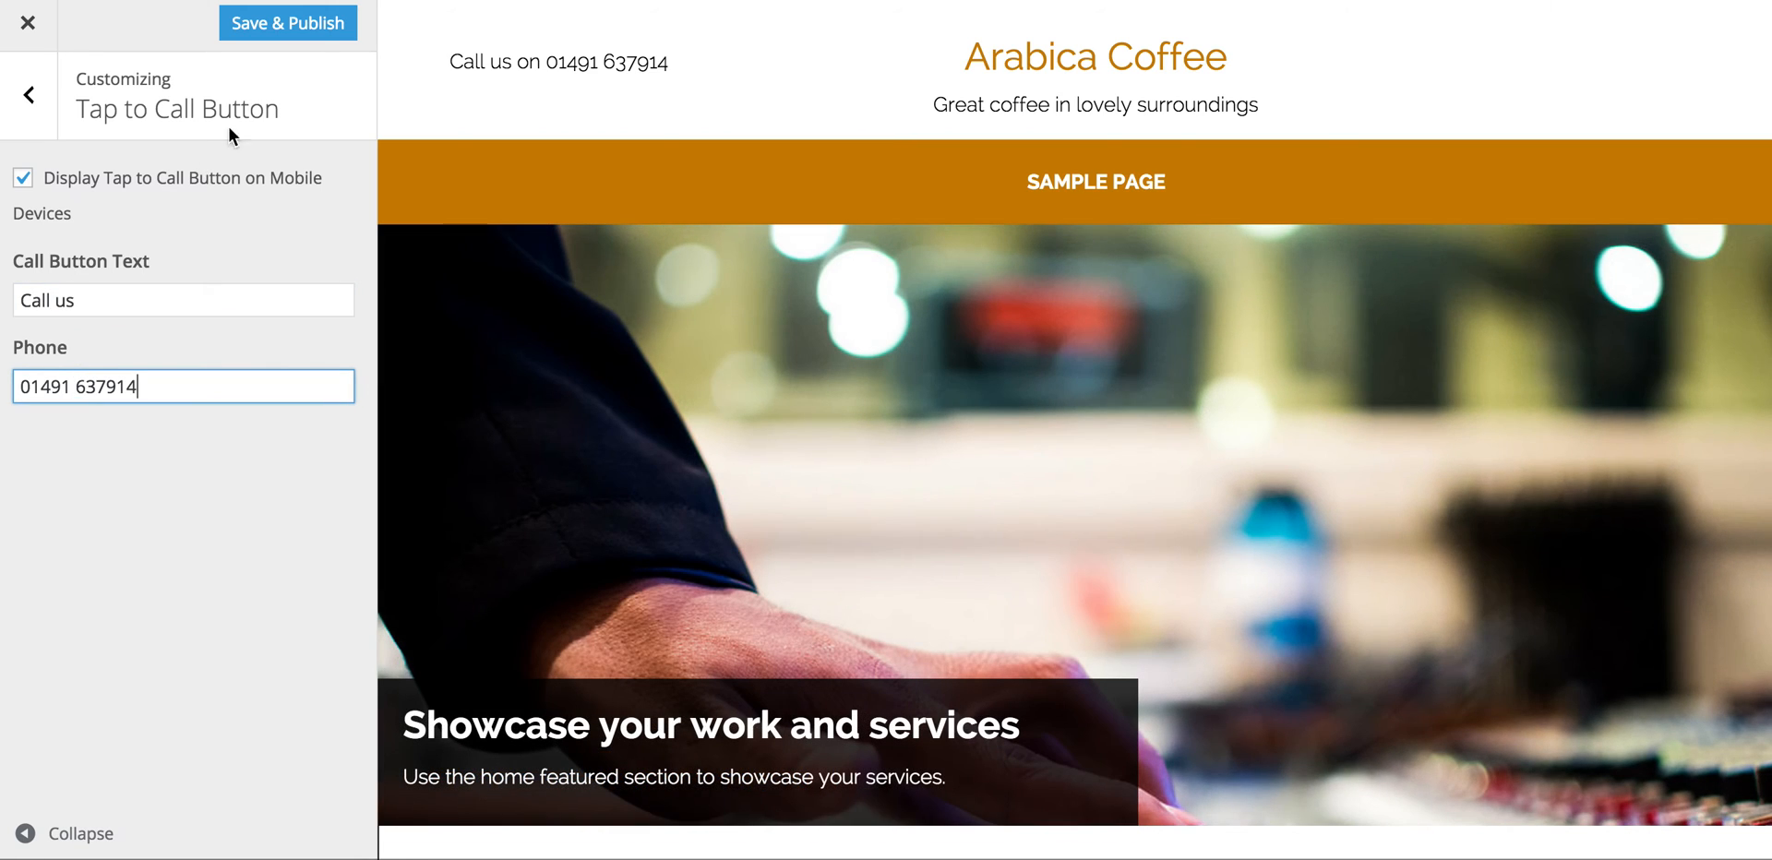
click(299, 33)
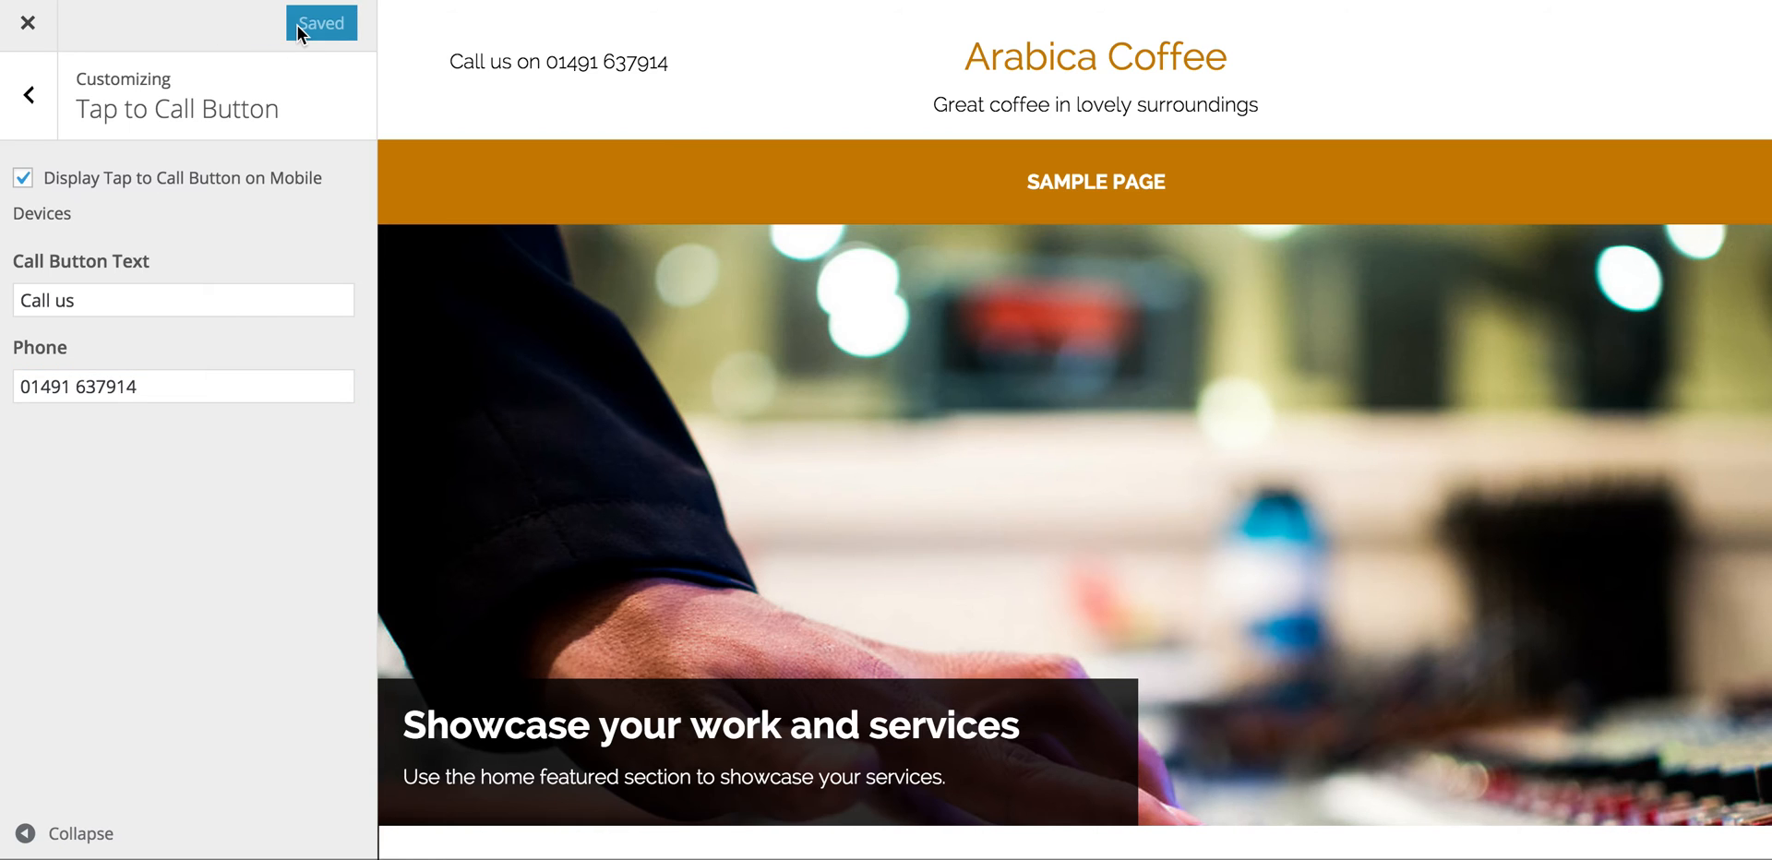
click(27, 29)
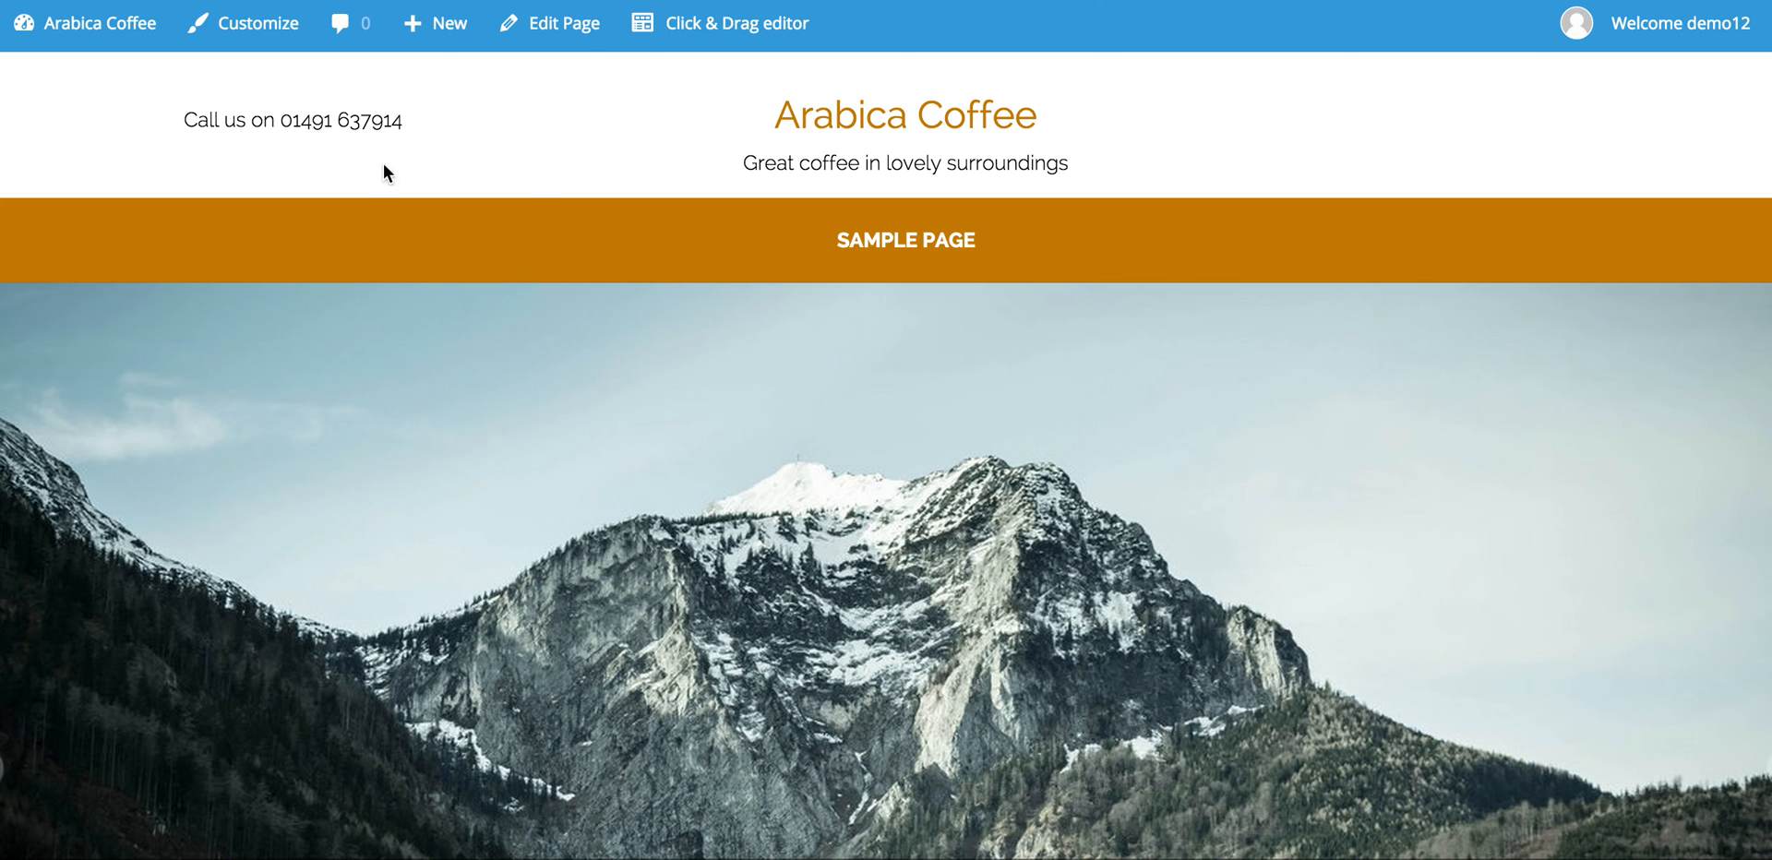
Step: Check the live site at phone width for the Call us button, then restore desktop width
scroll(360, 424, down, 5)
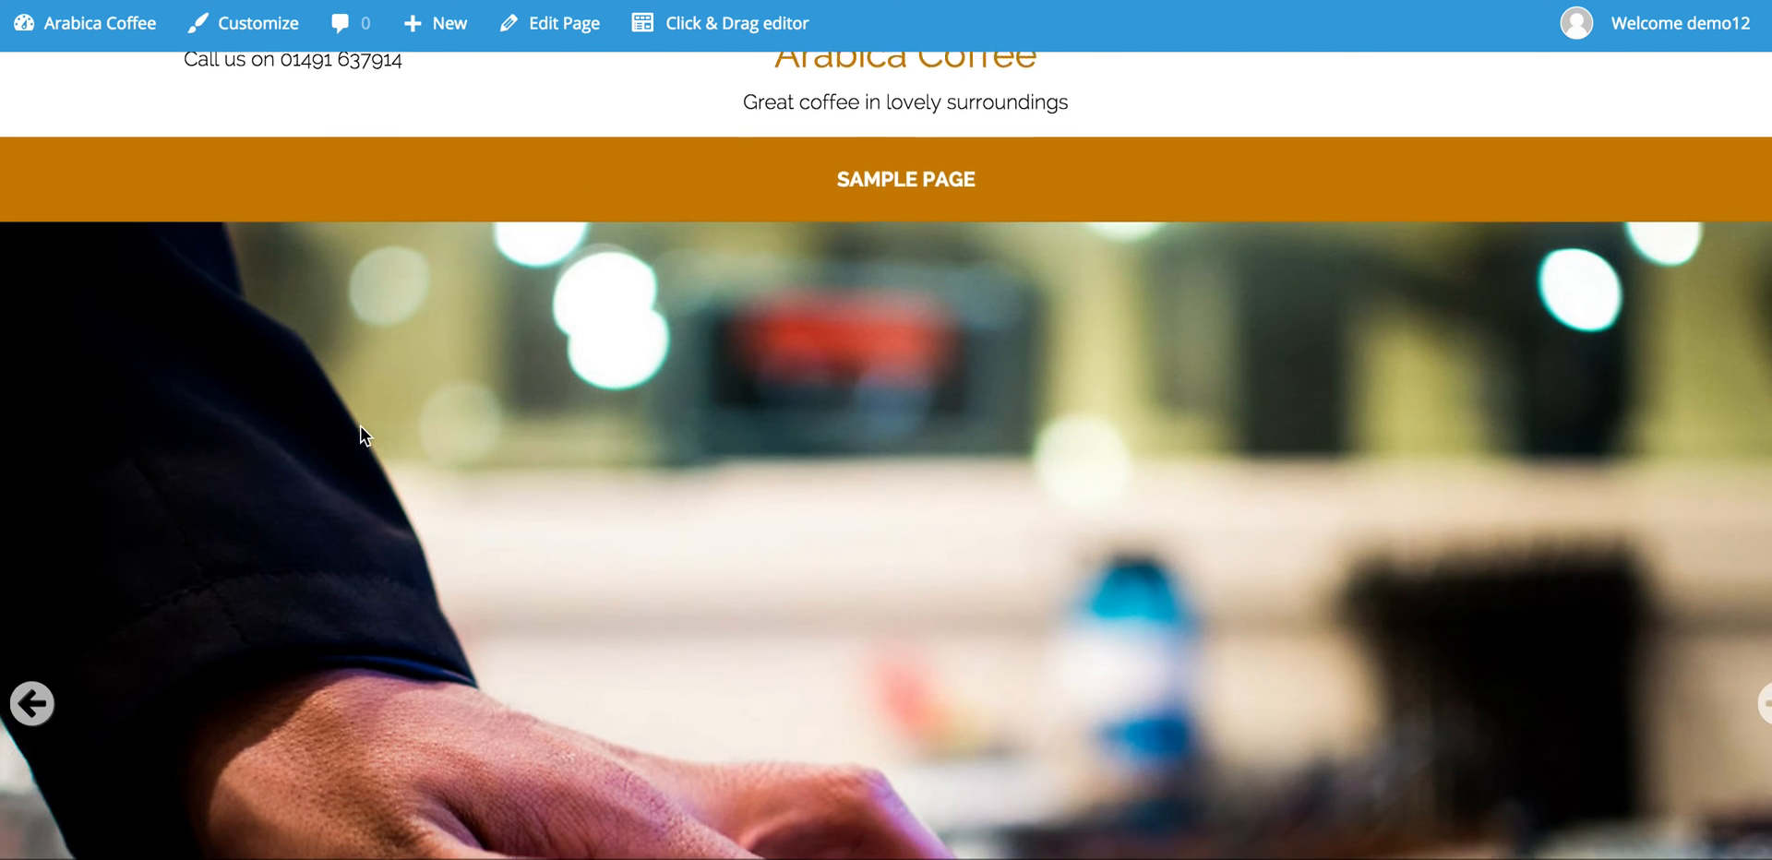
scroll(361, 429, down, 4)
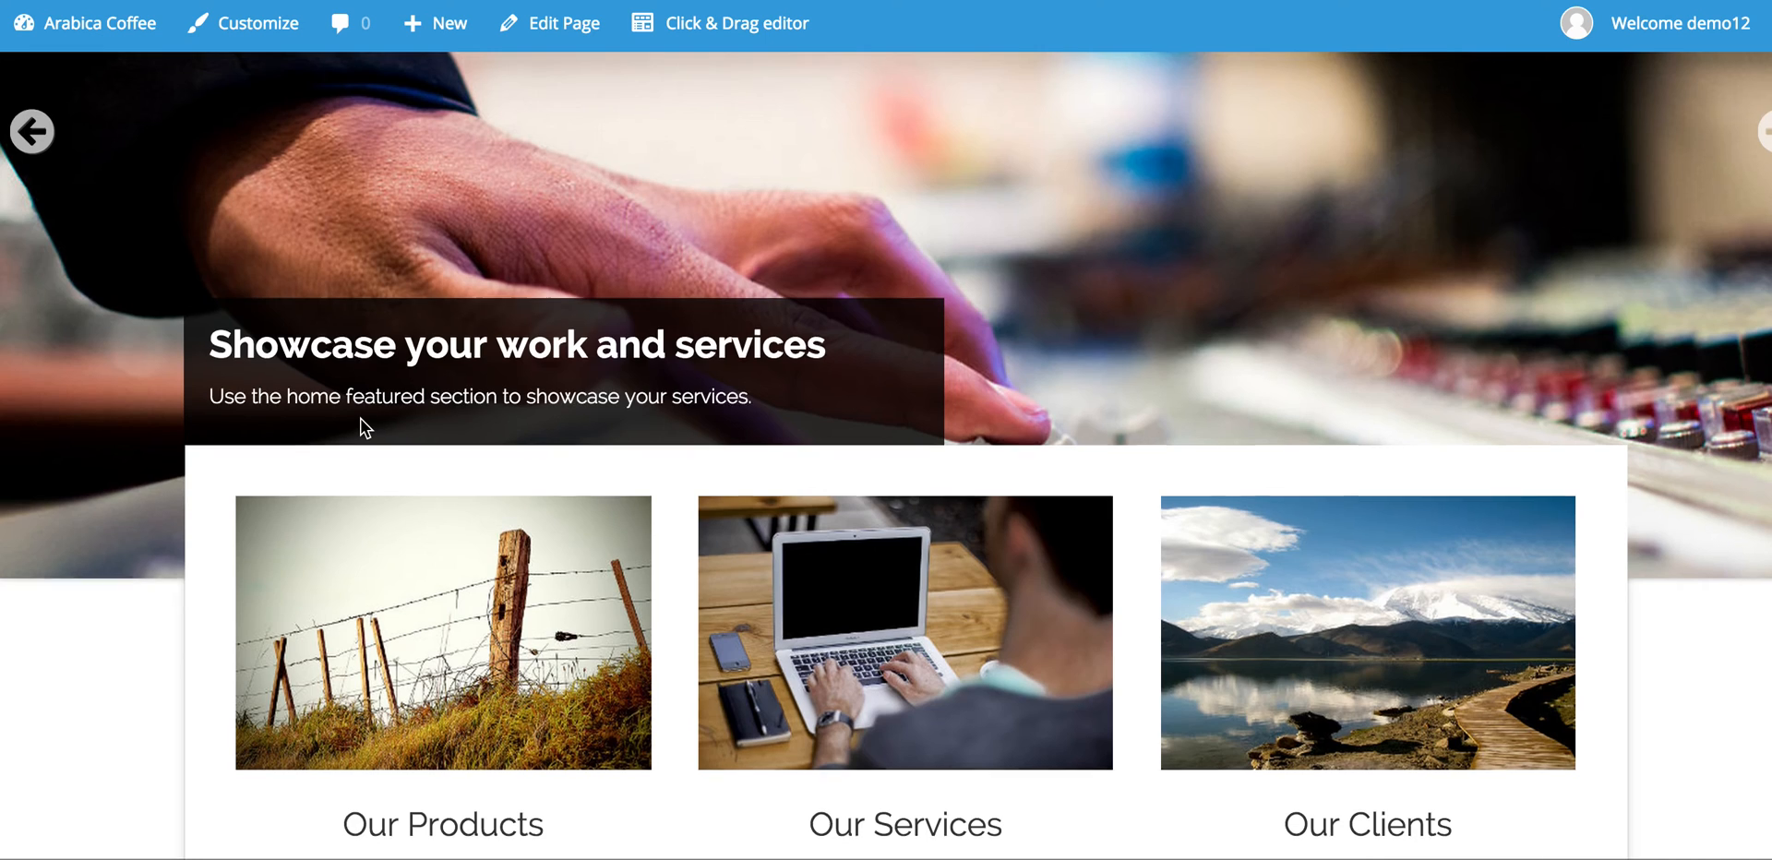
scroll(362, 420, up, 7)
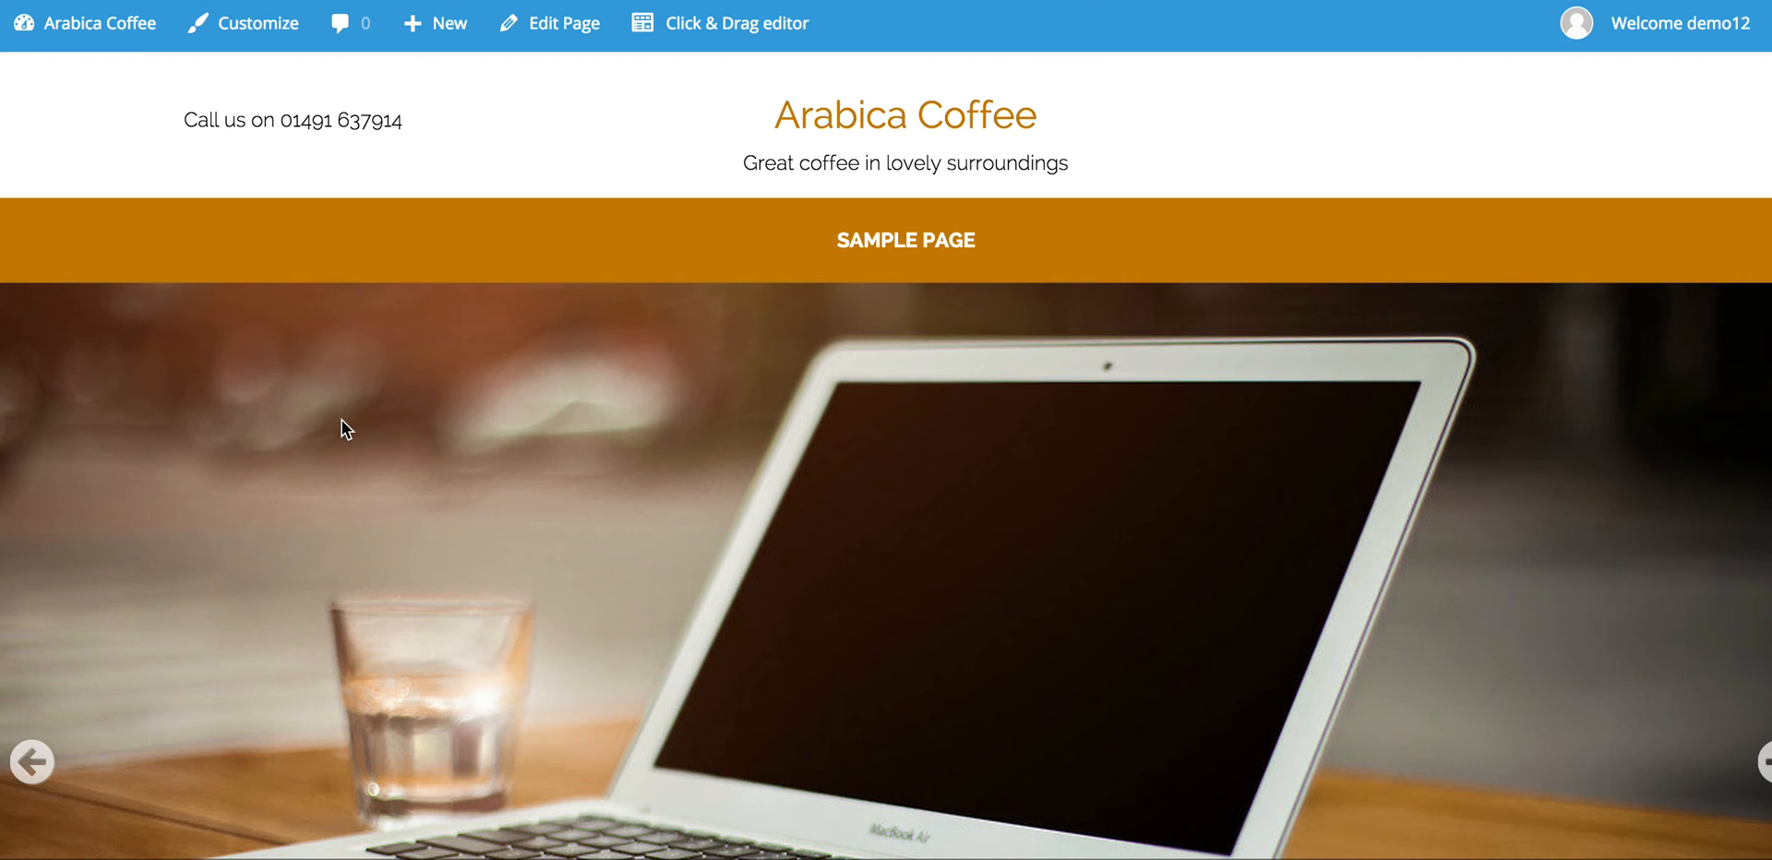
drag(3, 333, 1142, 245)
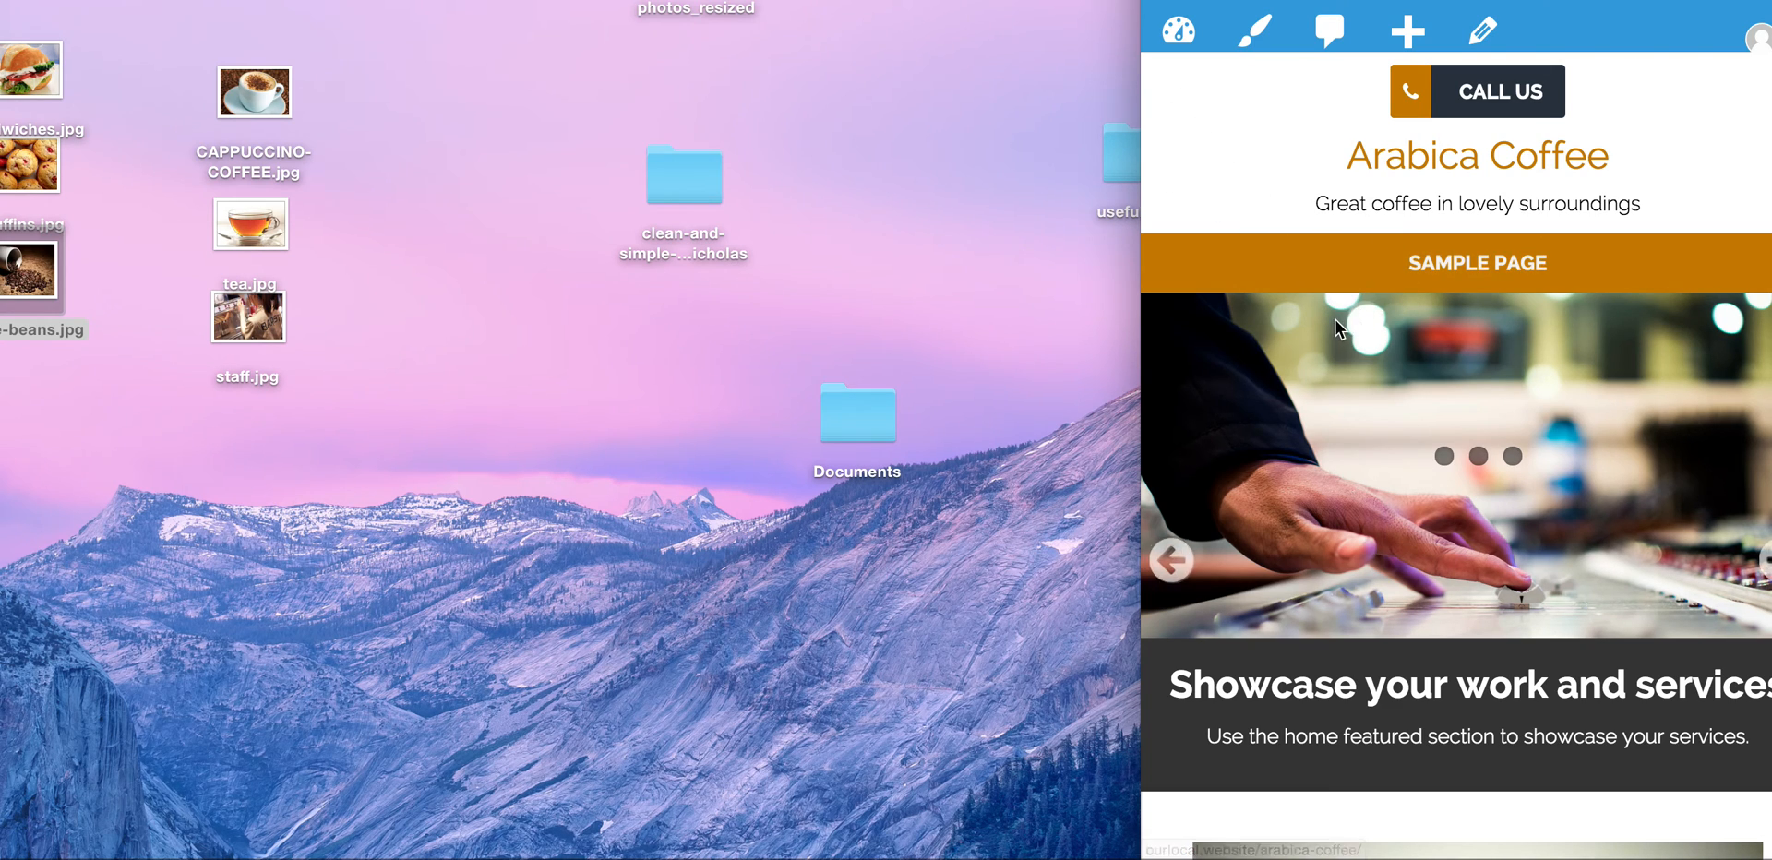
scroll(1503, 573, down, 15)
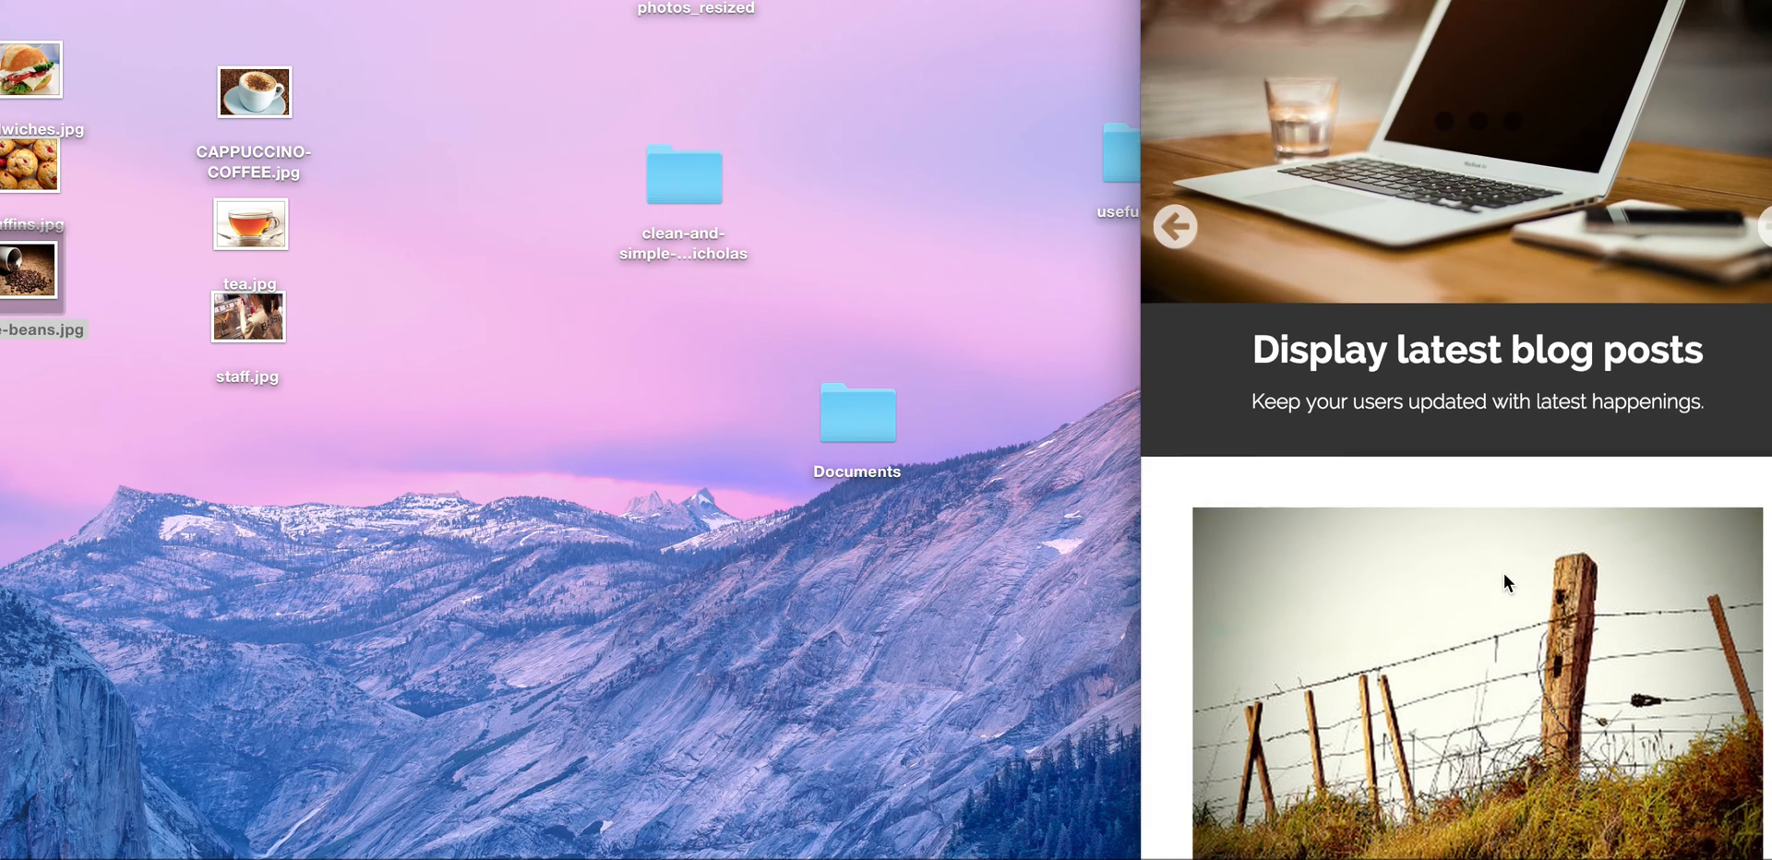
scroll(1503, 573, up, 20)
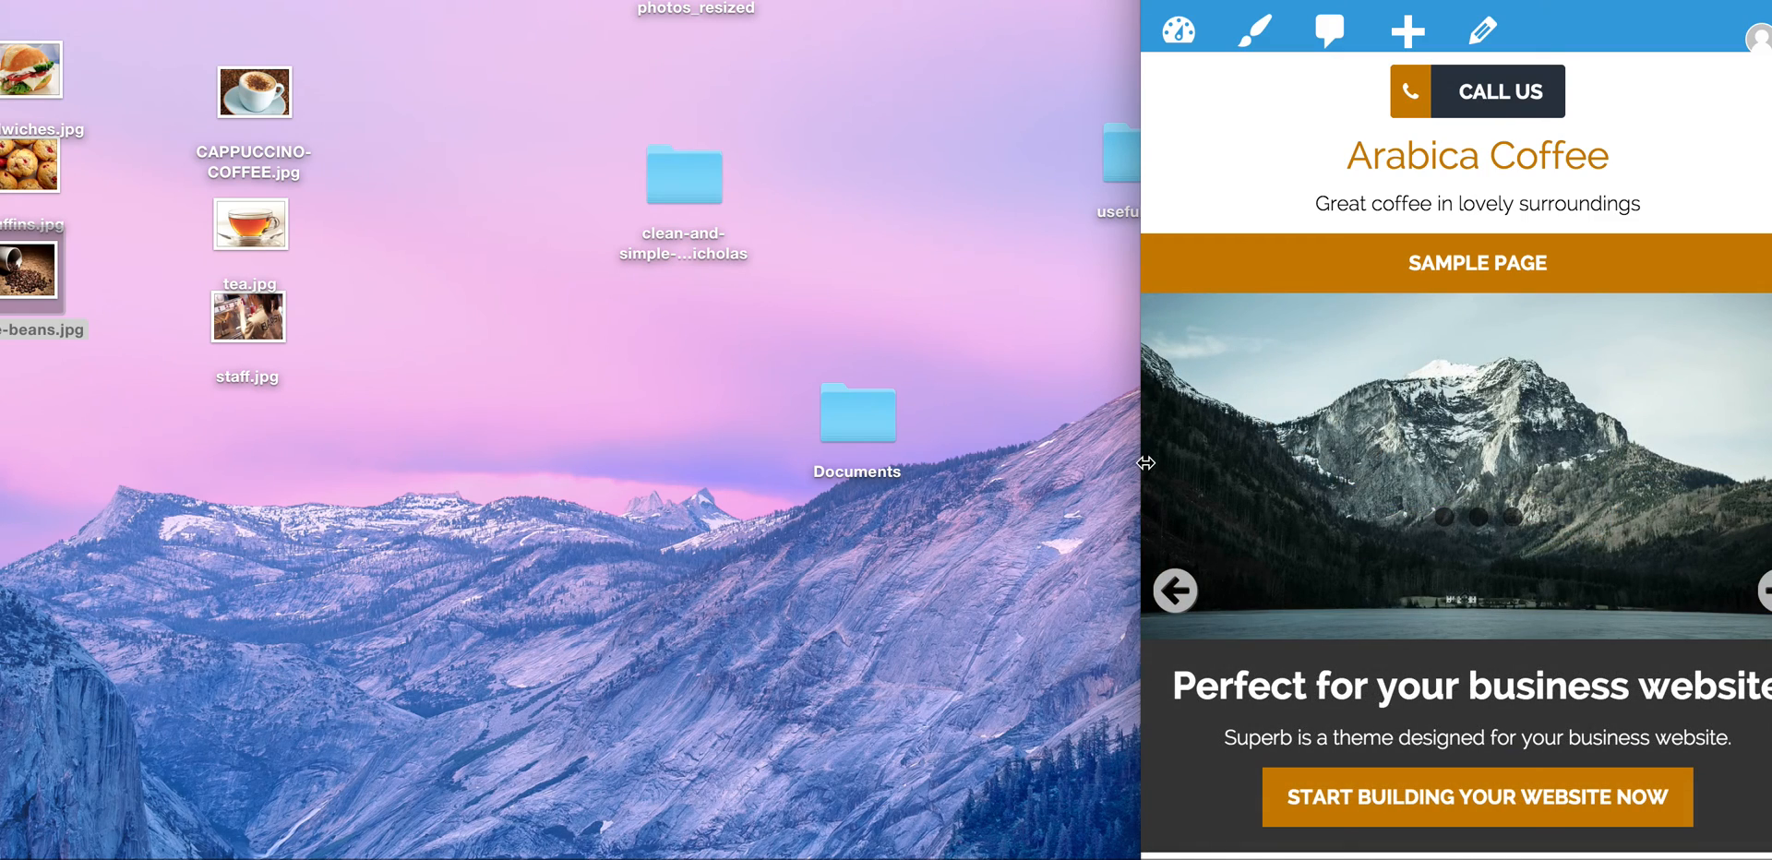
drag(1144, 468, 0, 475)
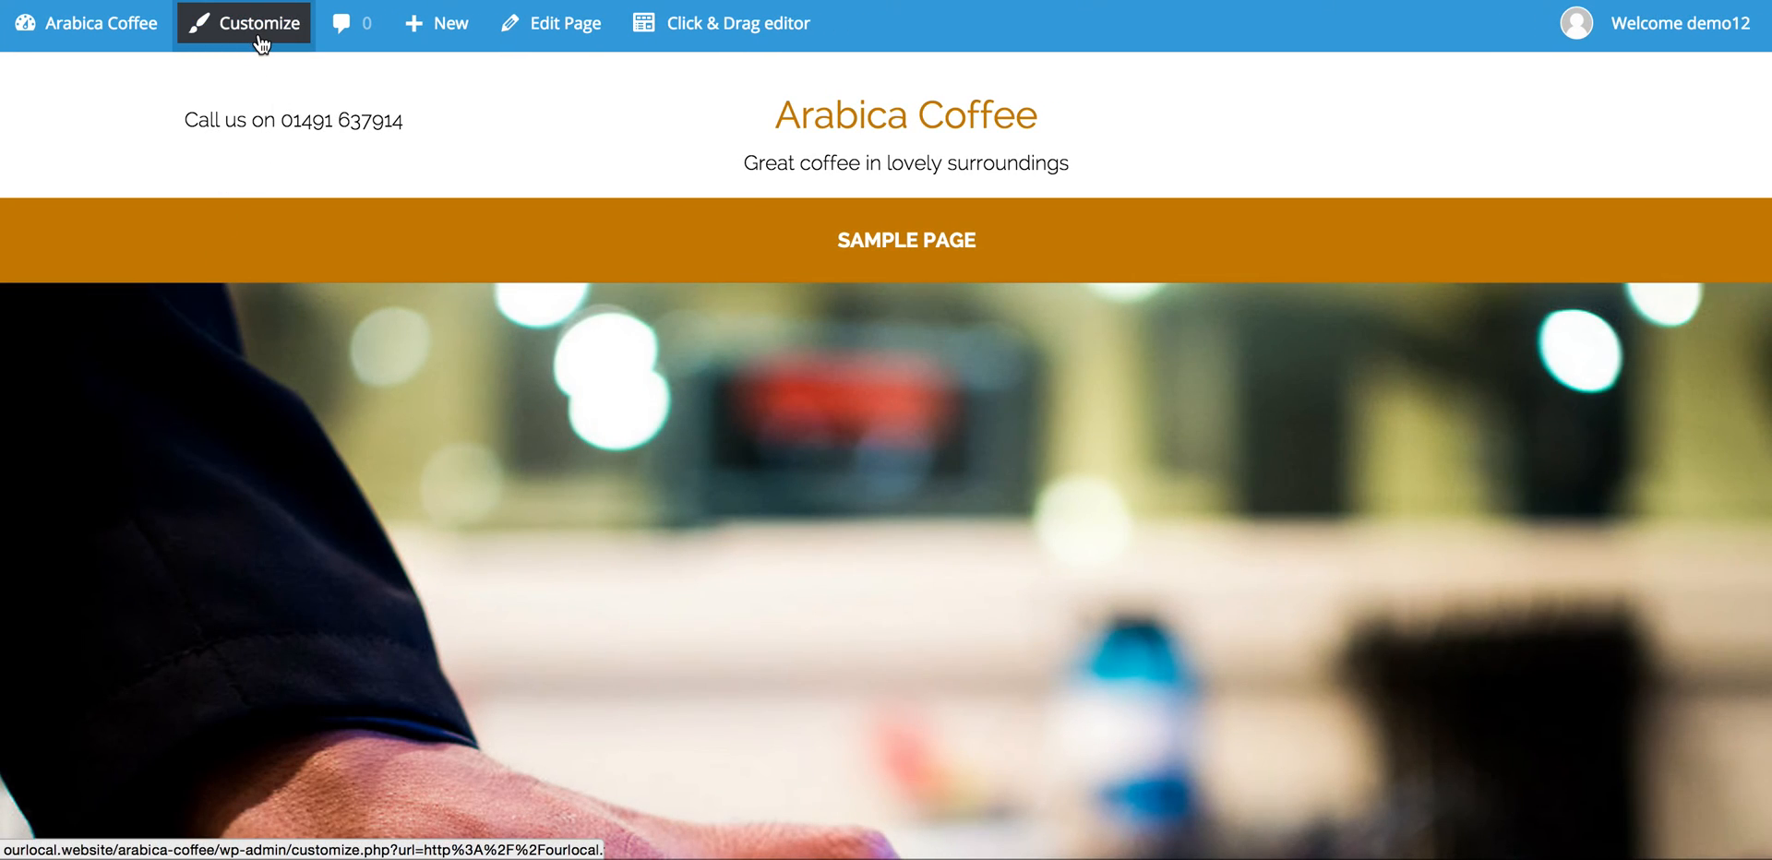
Step: Reopen the Customizer, look over the Social Icons section, and scroll down the sections list
click(259, 27)
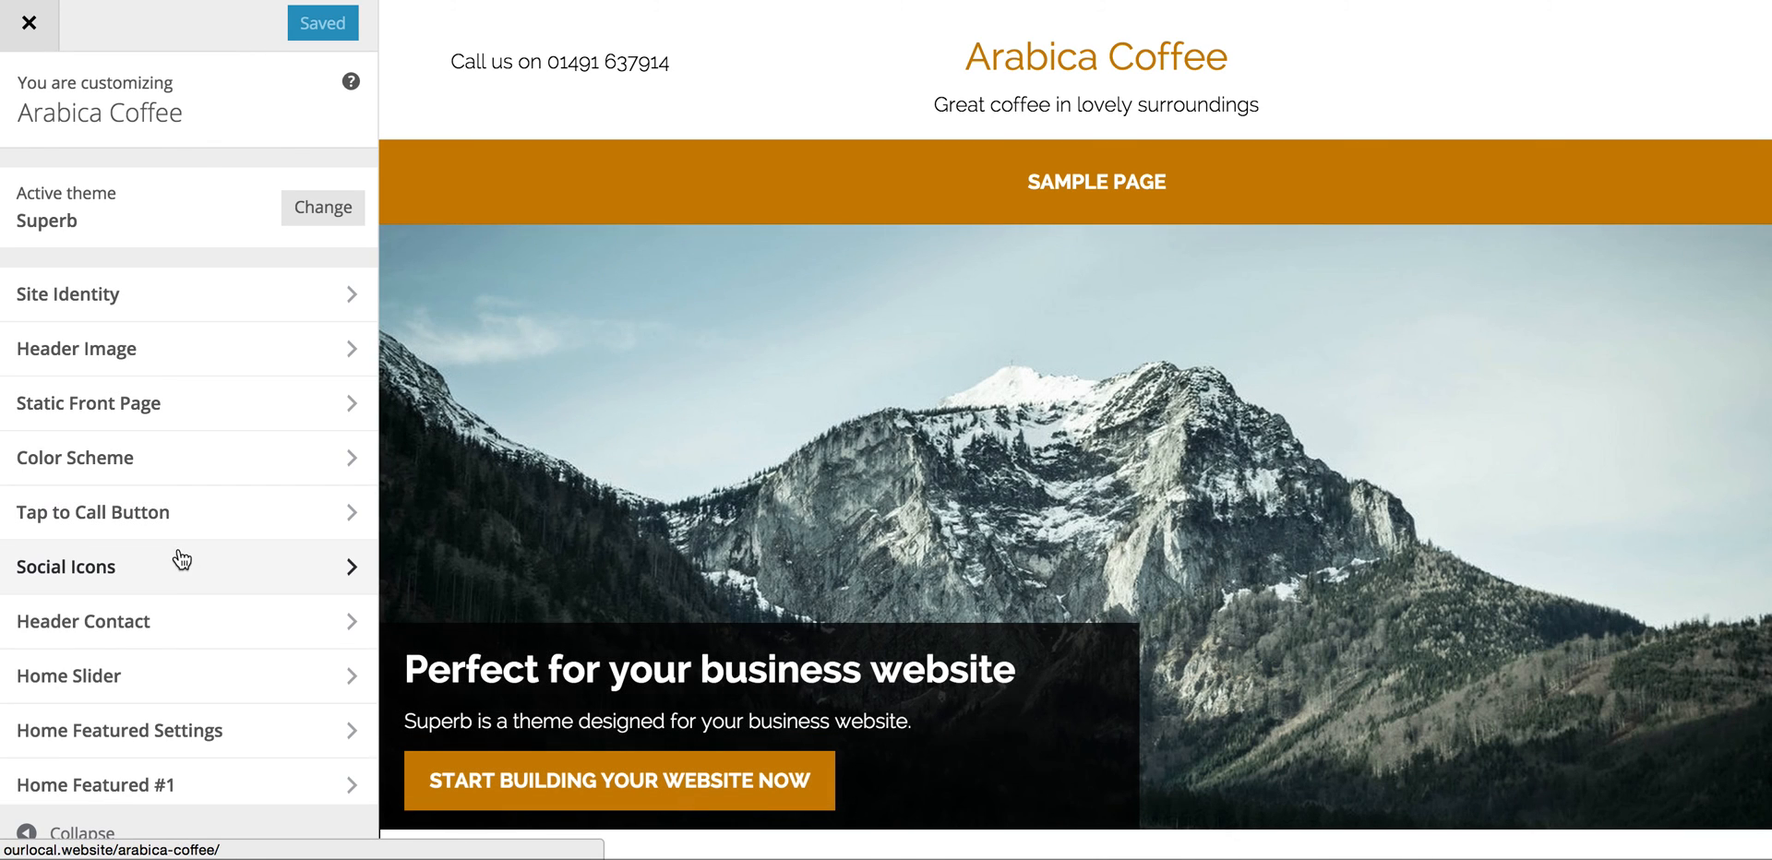
click(352, 567)
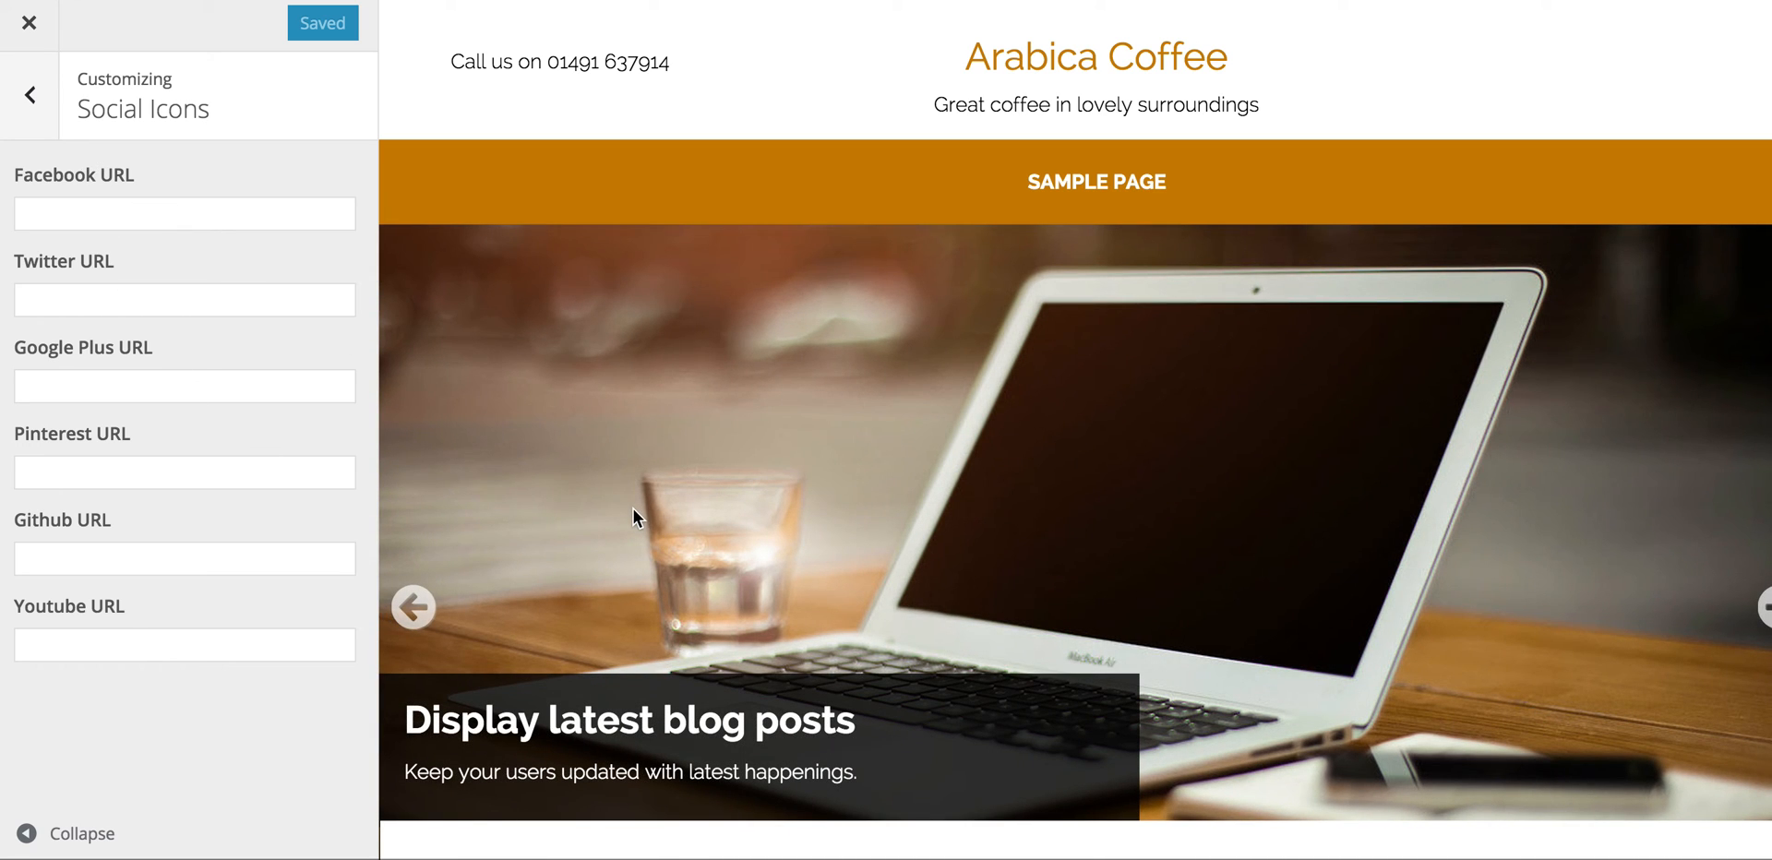
scroll(633, 508, down, 1)
scroll(633, 507, up, 1)
click(32, 97)
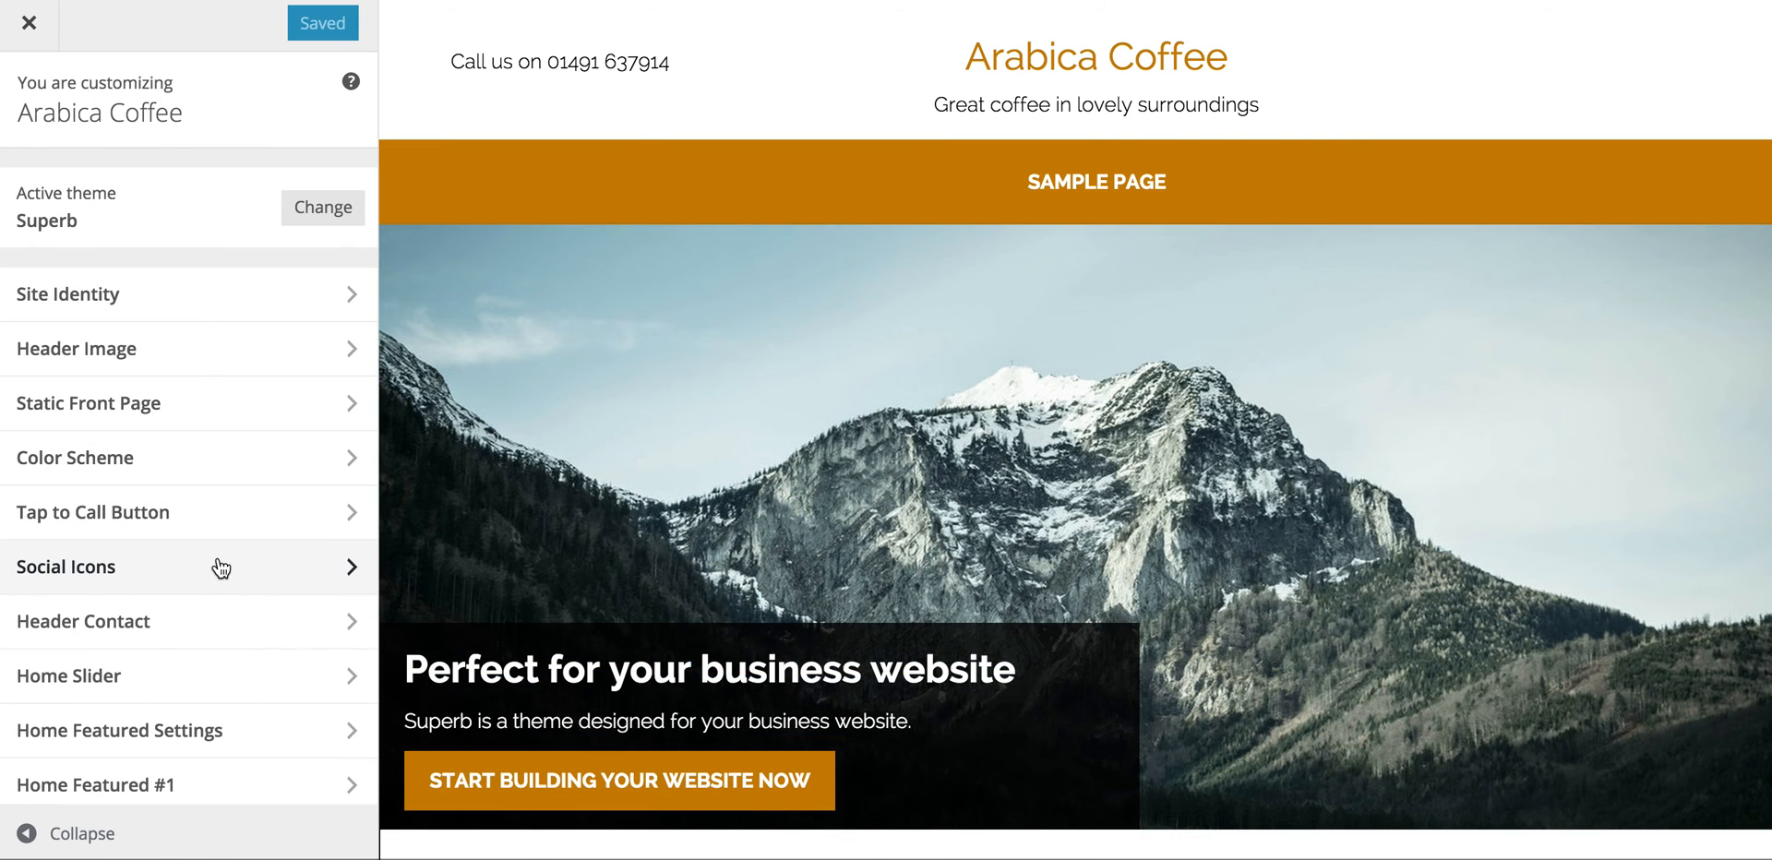
scroll(238, 627, down, 2)
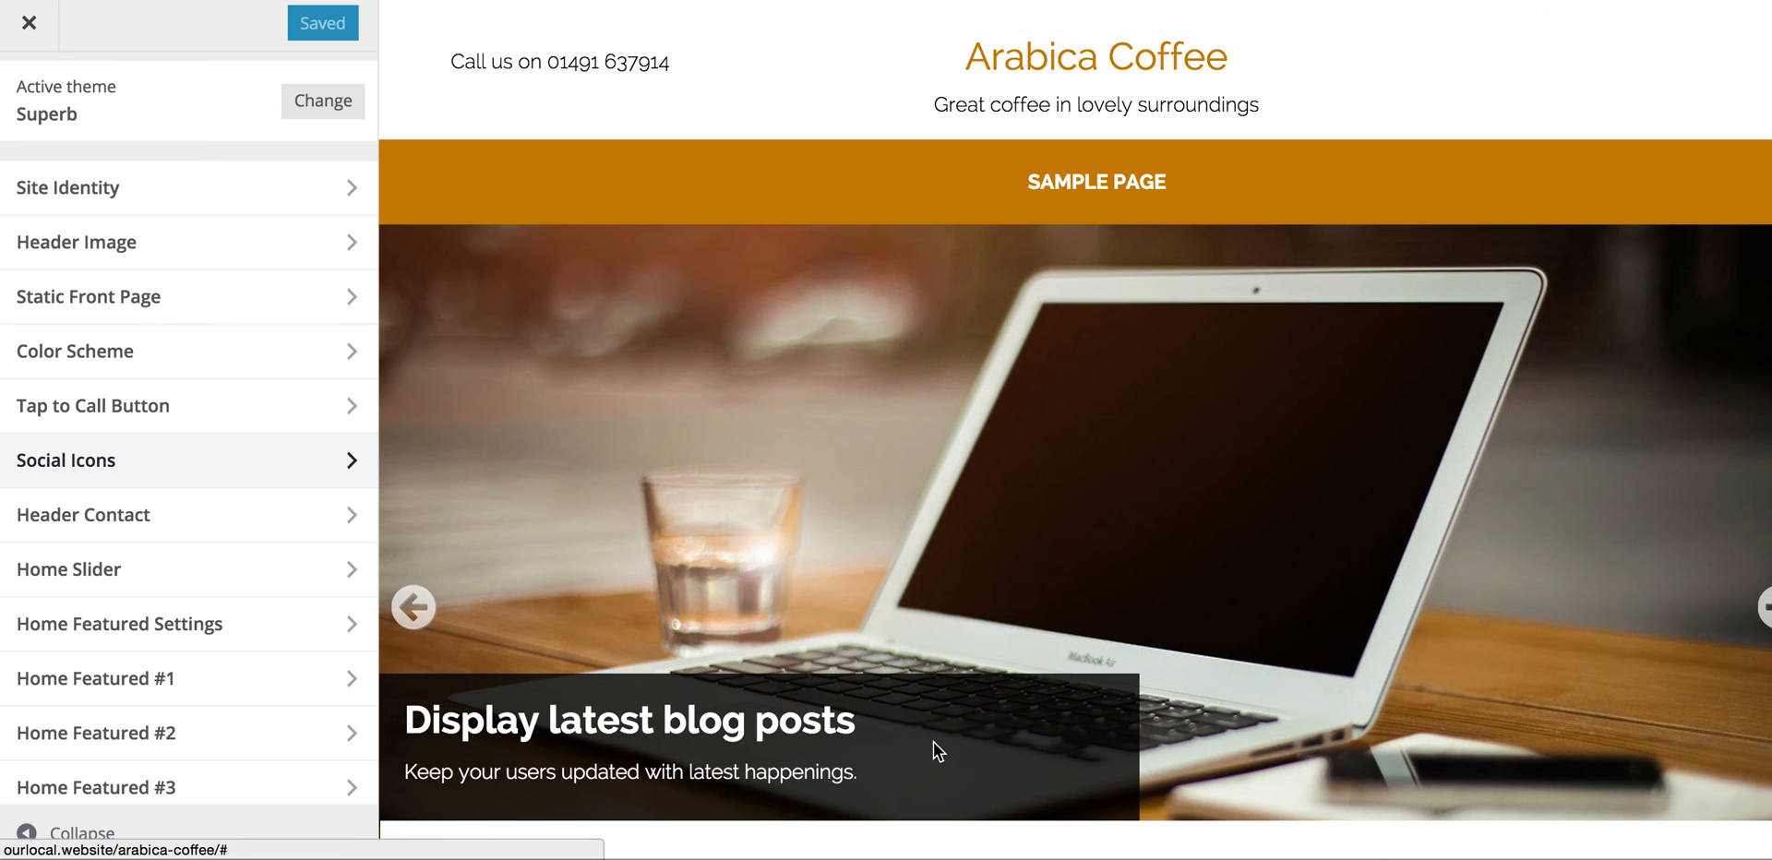
scroll(933, 742, down, 2)
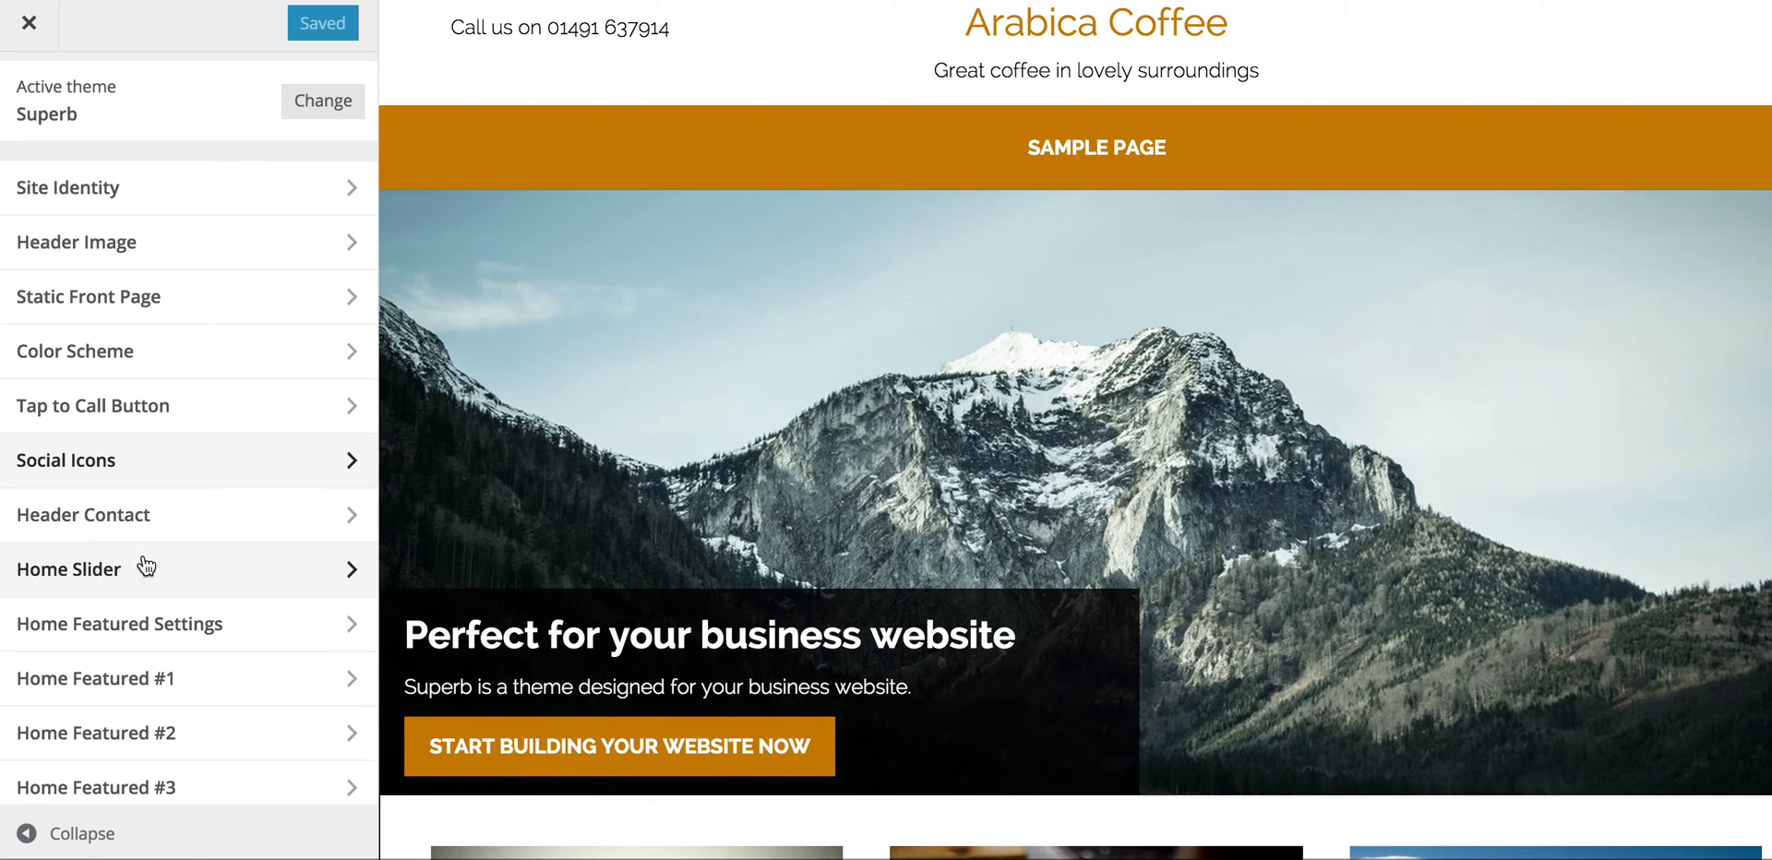
Step: Open the Home Slider's first-slide image picker and upload muffins.jpg from the desktop
click(350, 572)
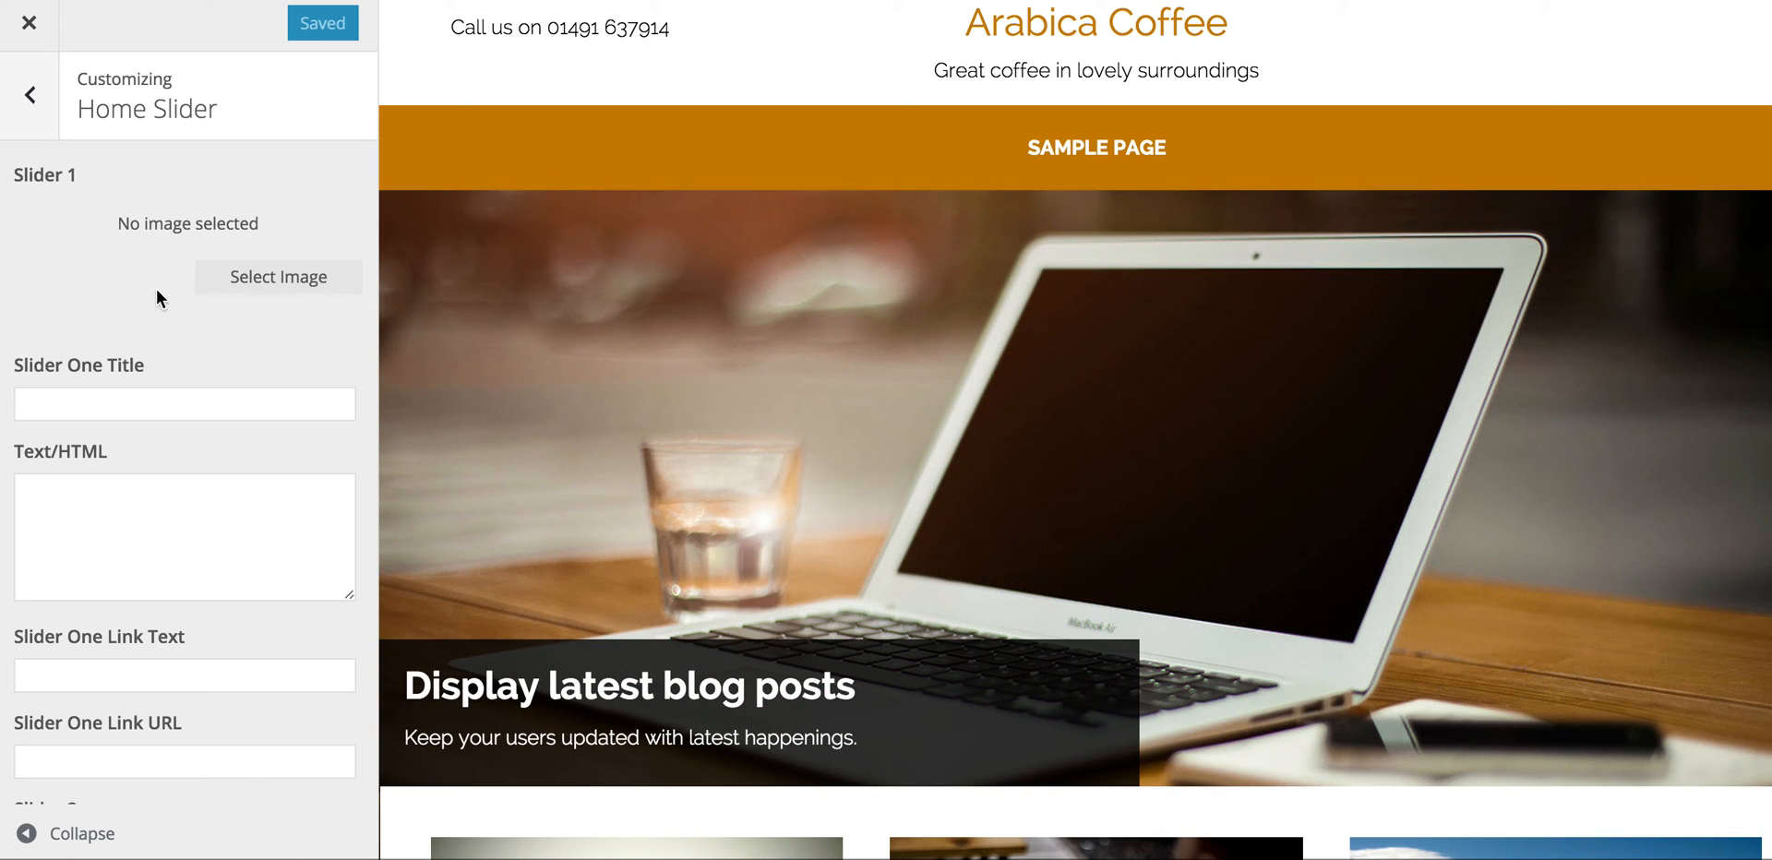
click(275, 276)
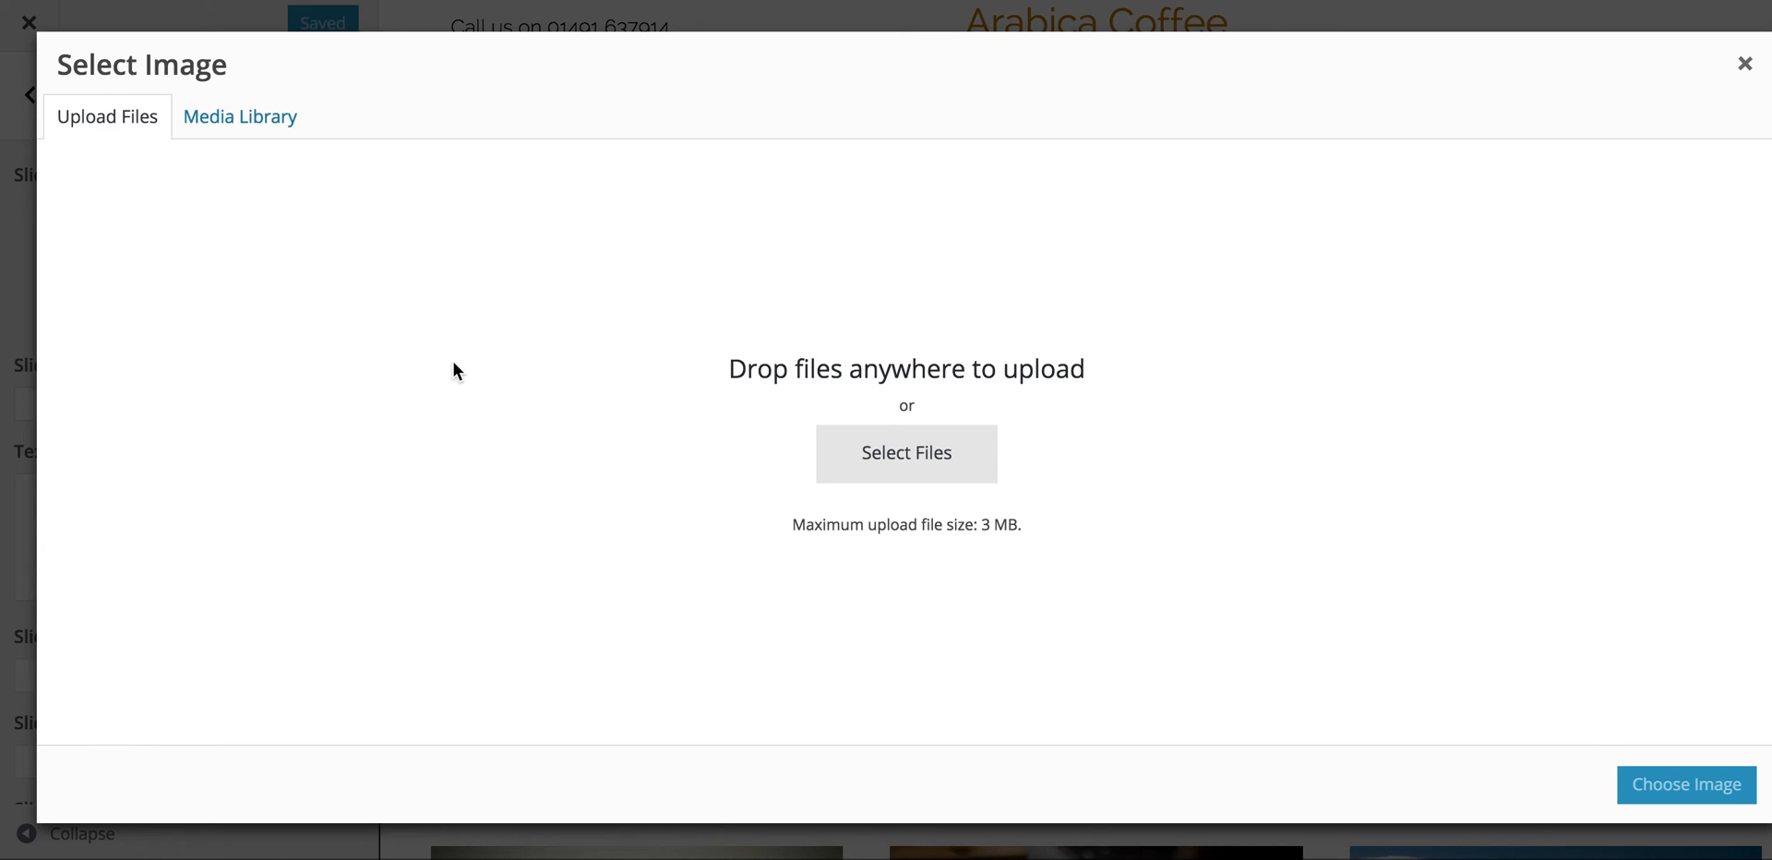
click(116, 122)
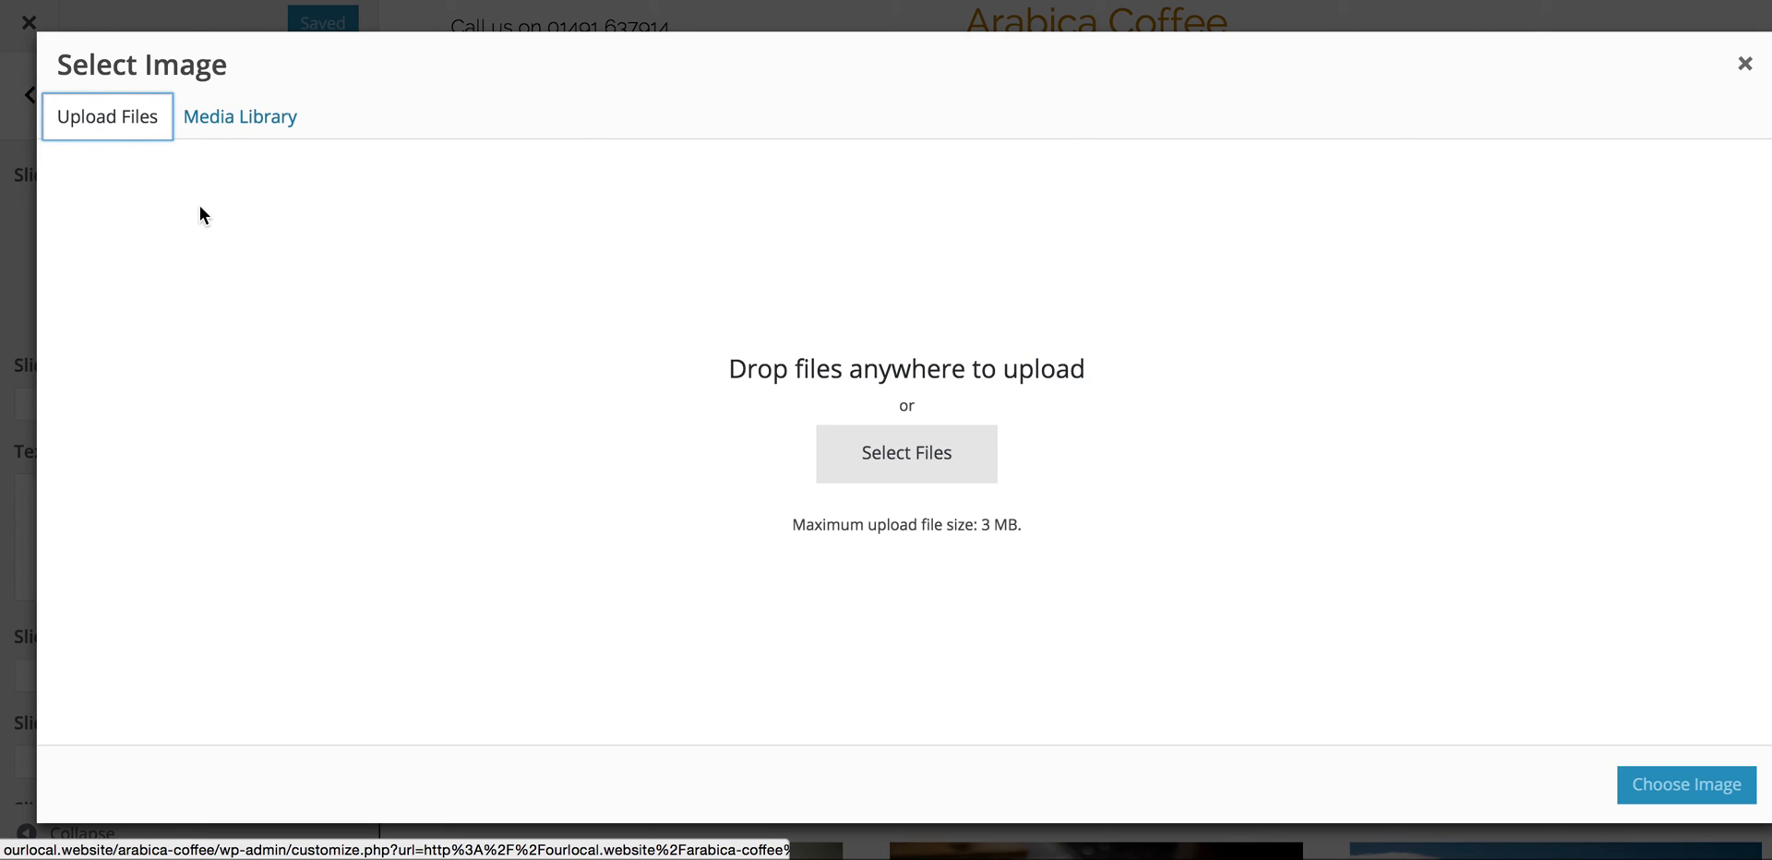
click(5, 413)
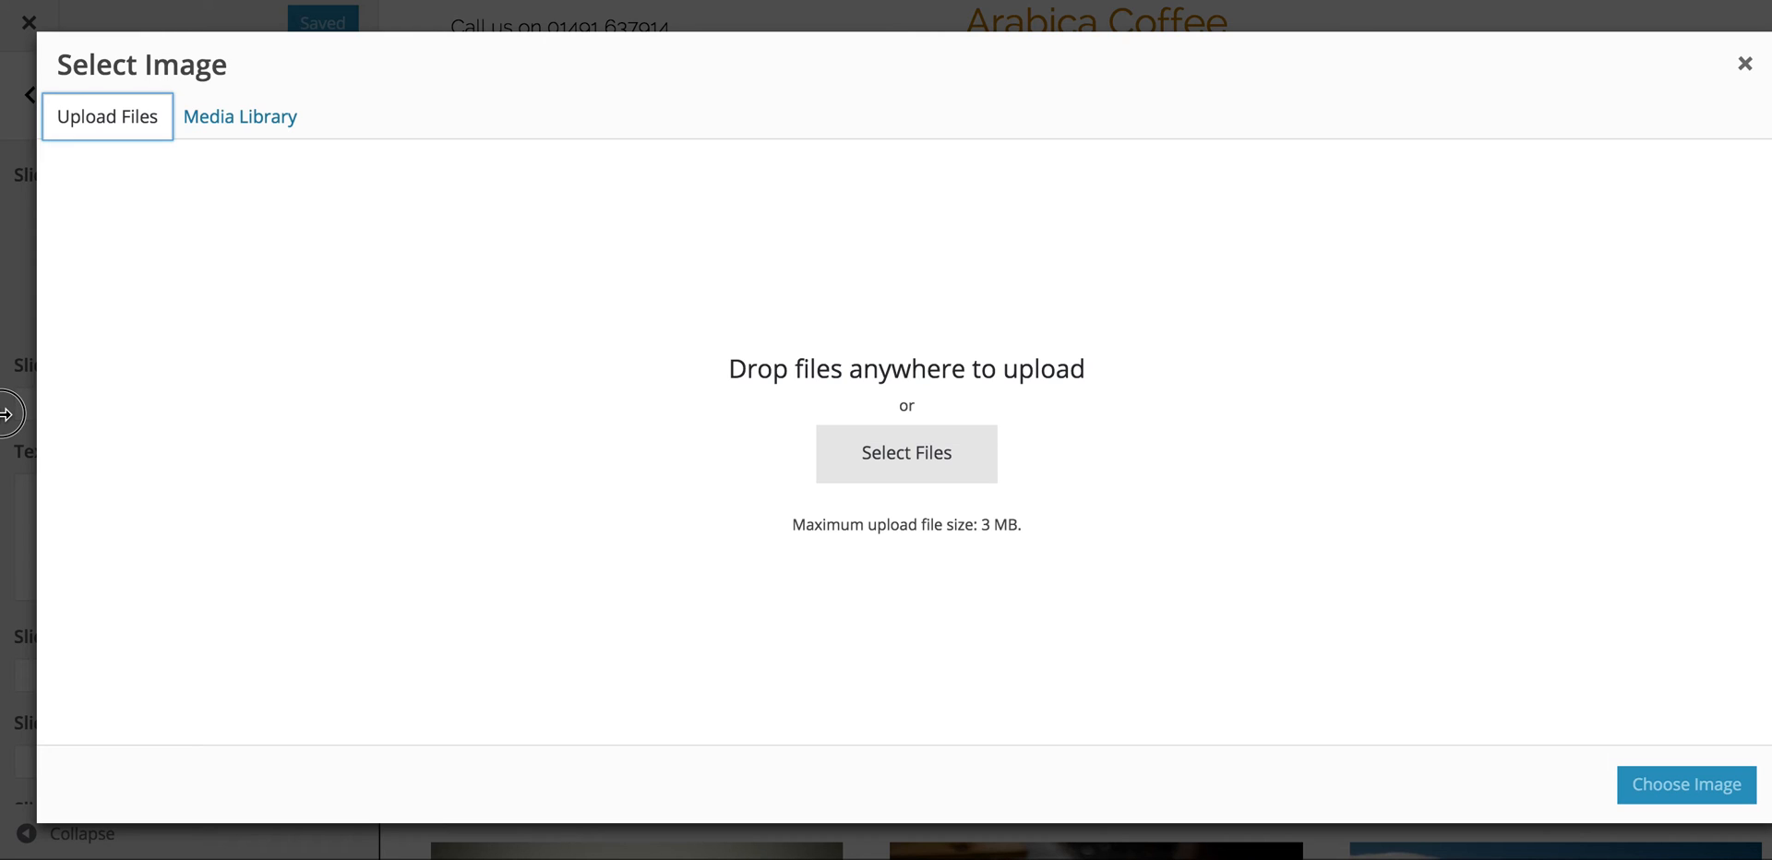
drag(4, 414, 393, 400)
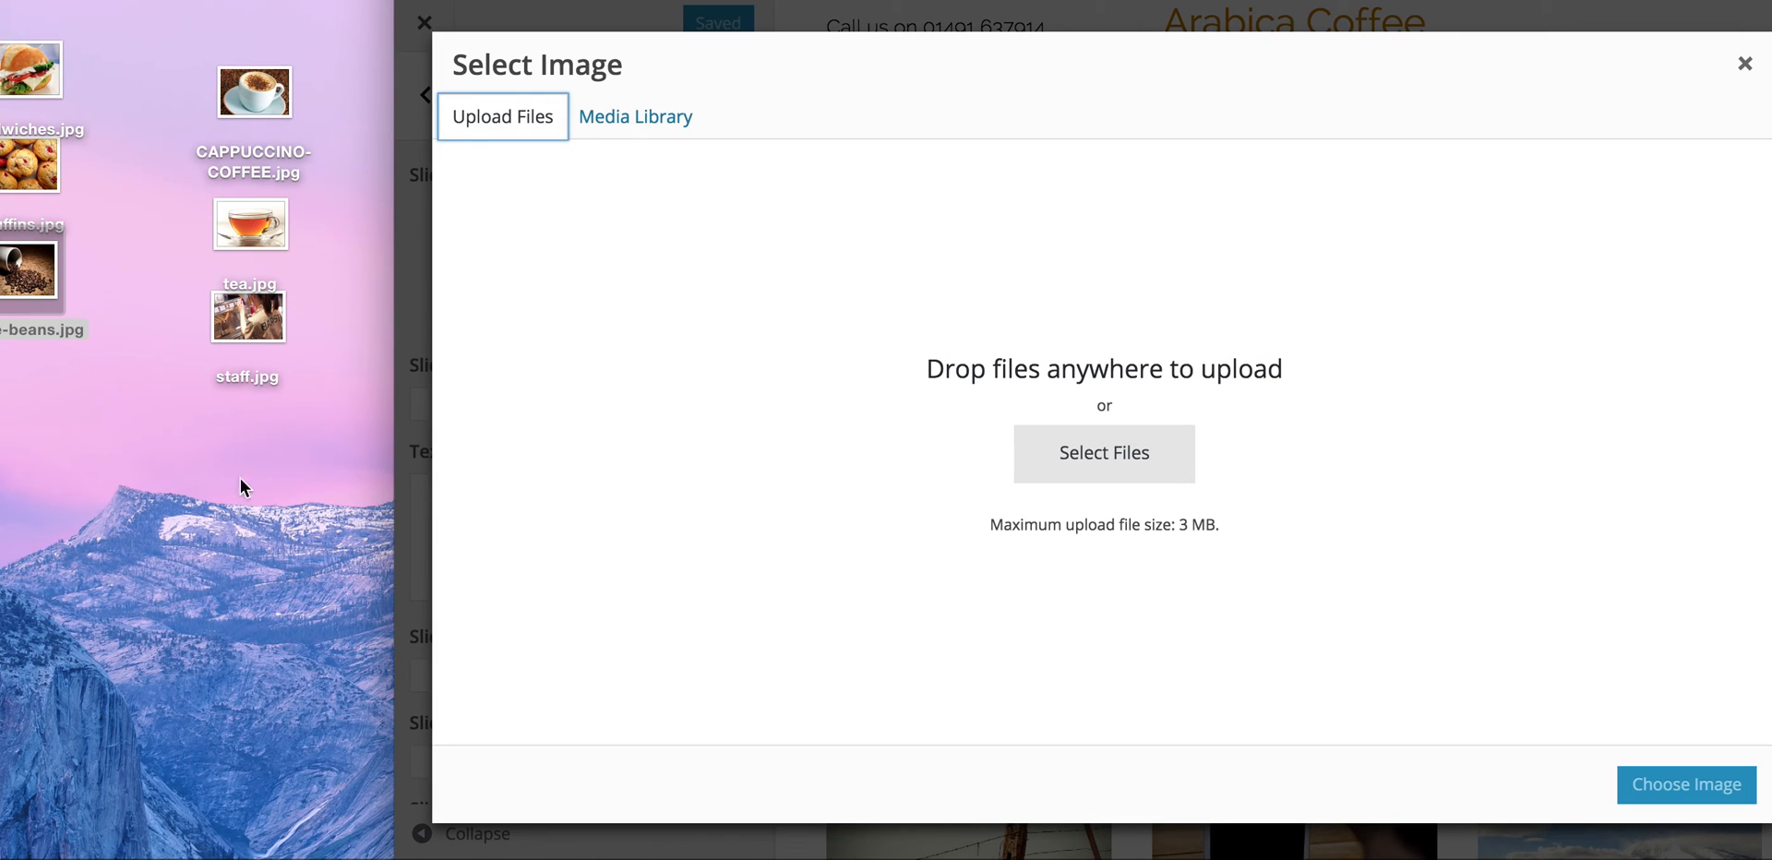
drag(47, 175, 970, 427)
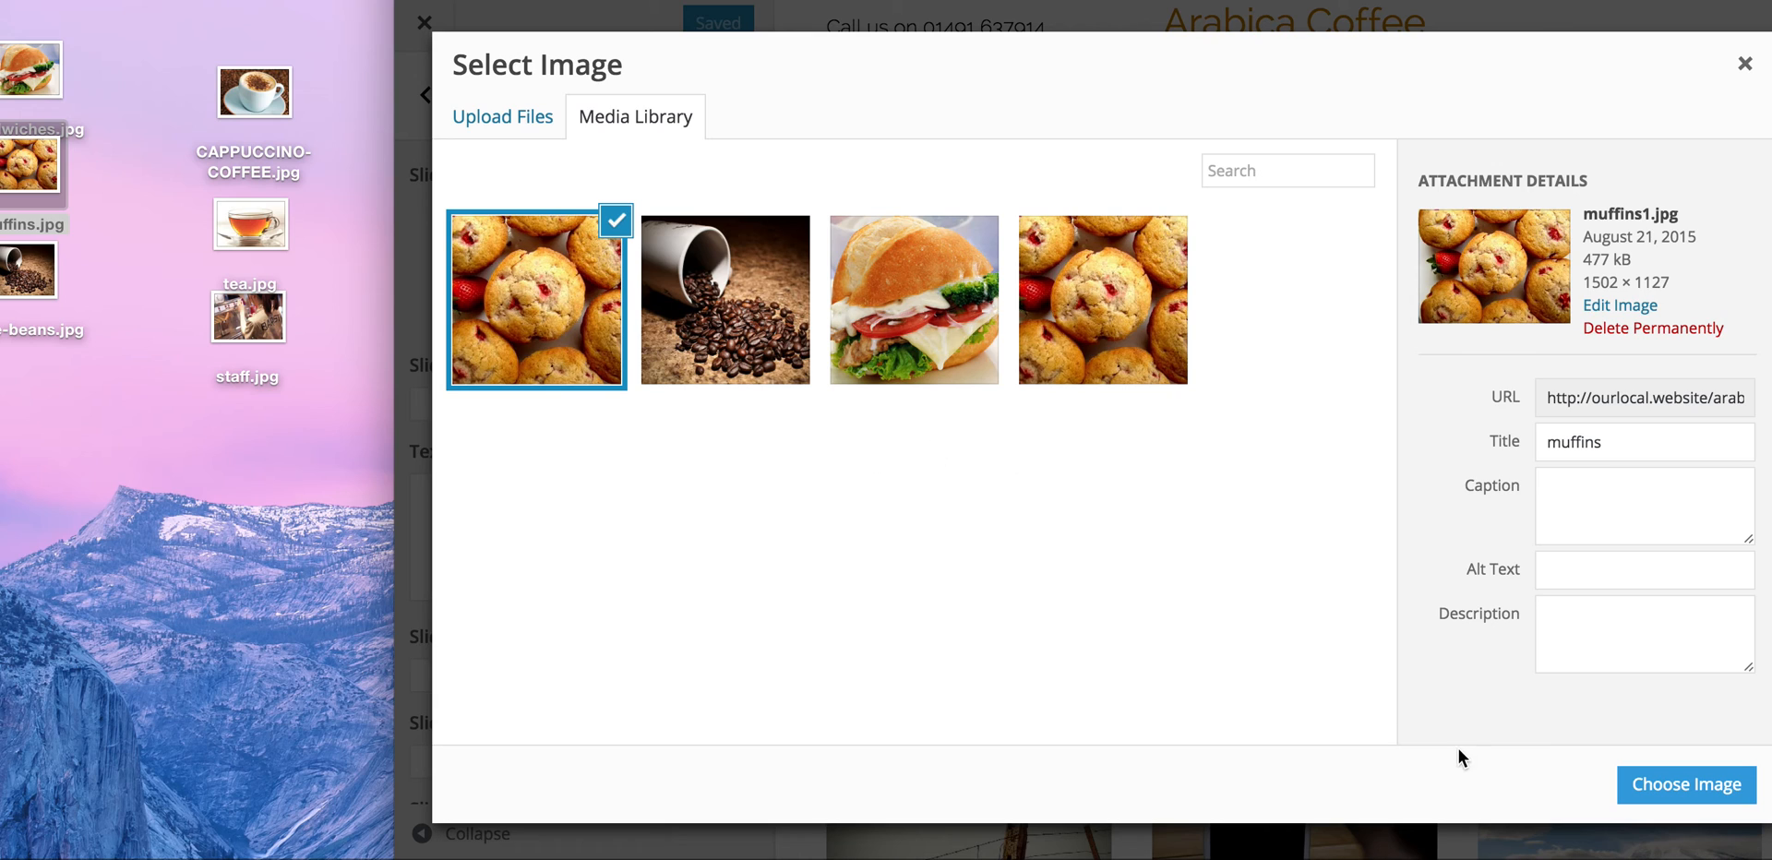
Step: Give the first slide the muffins photo, title 'Great cakes' and text 'Baked freshly every day'
click(1713, 785)
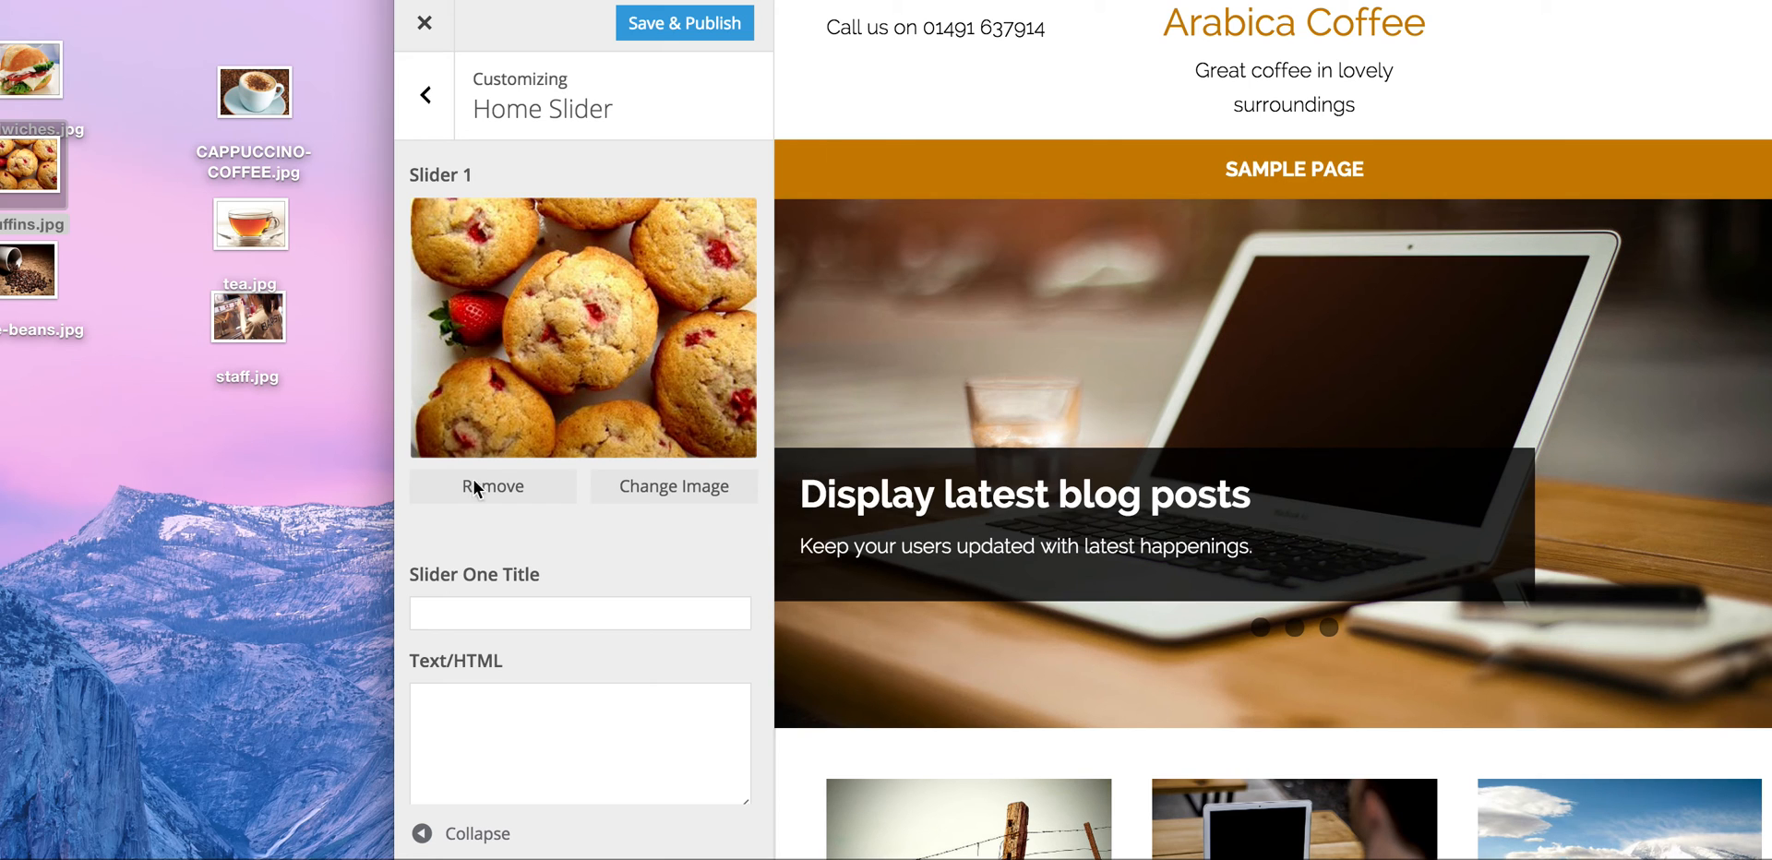
drag(392, 541, 2, 519)
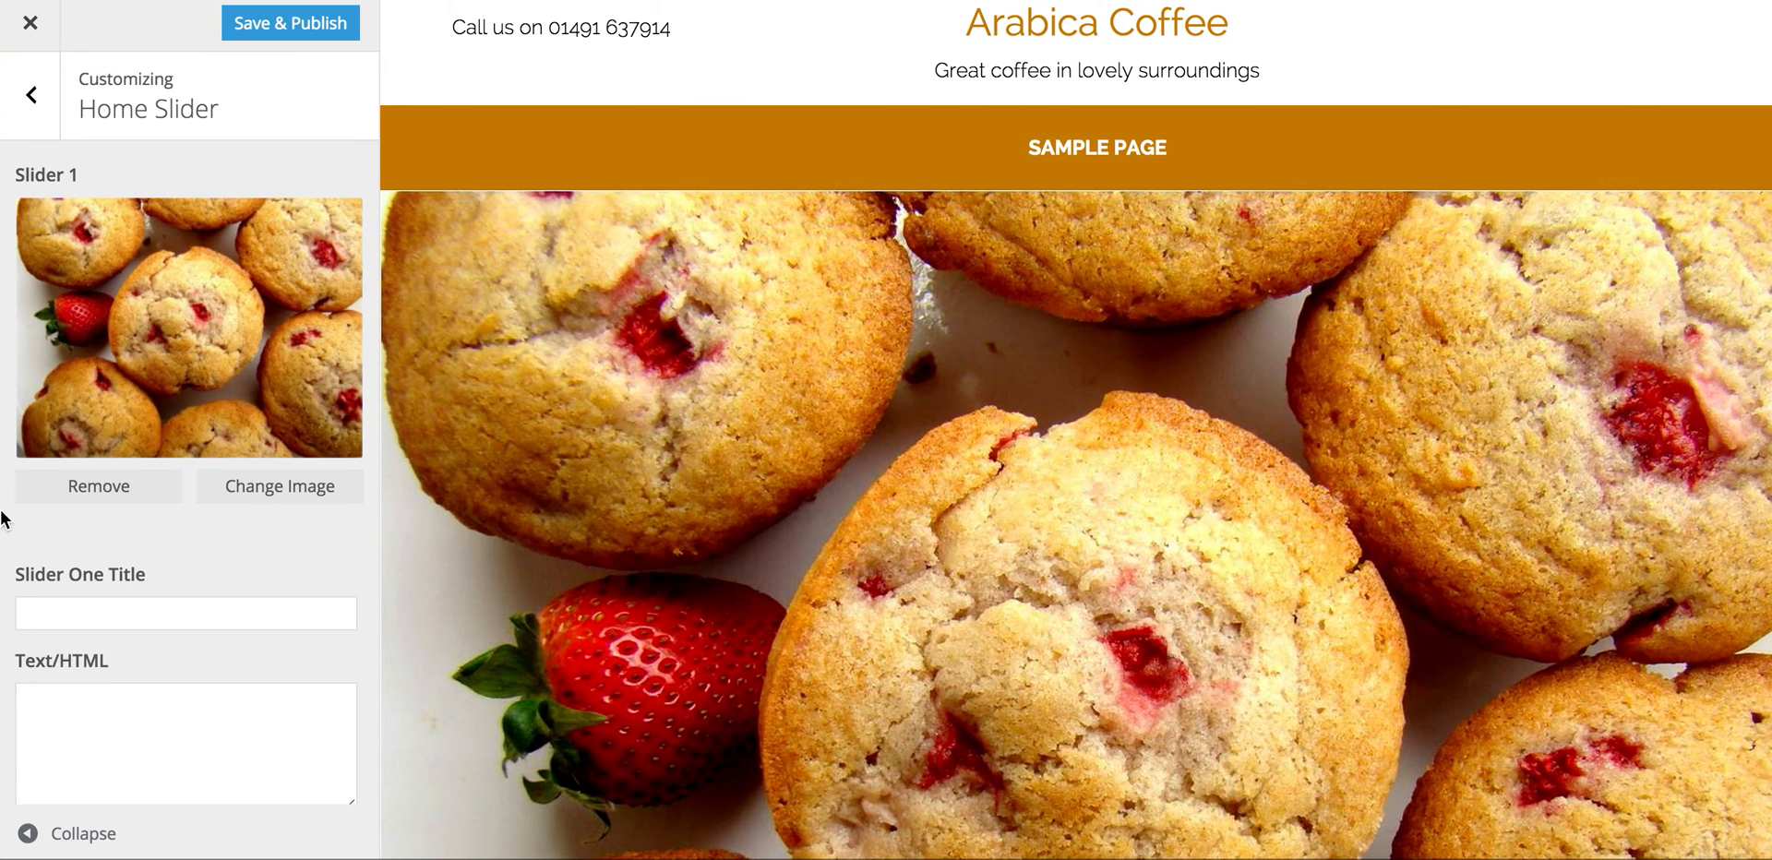
click(200, 611)
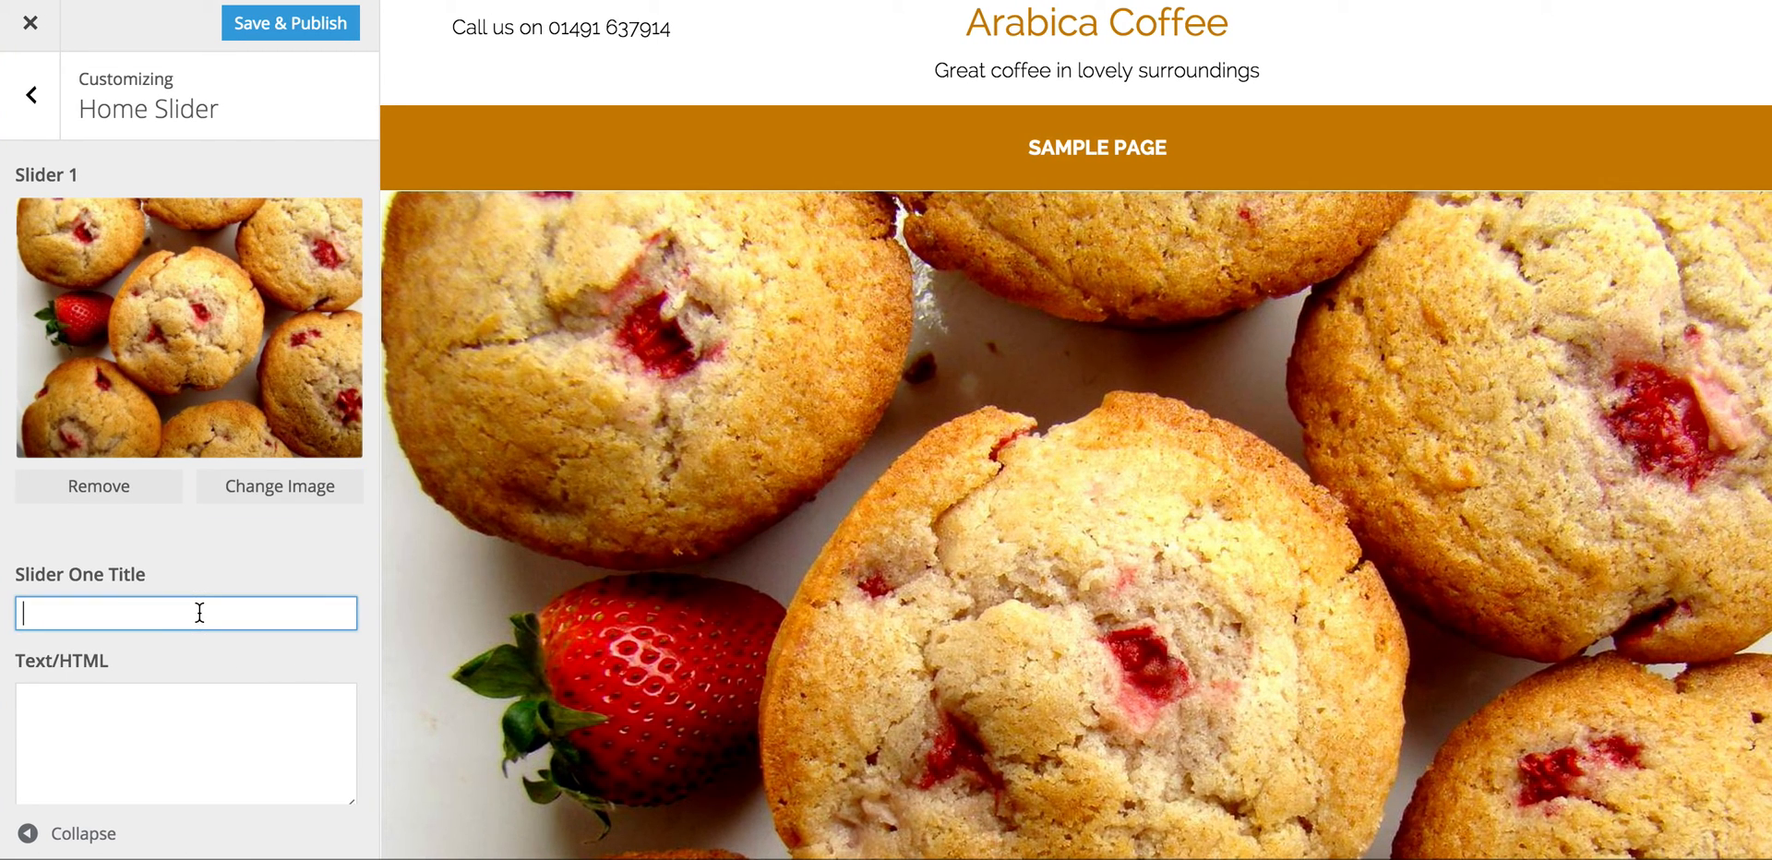
text(Great cakes)
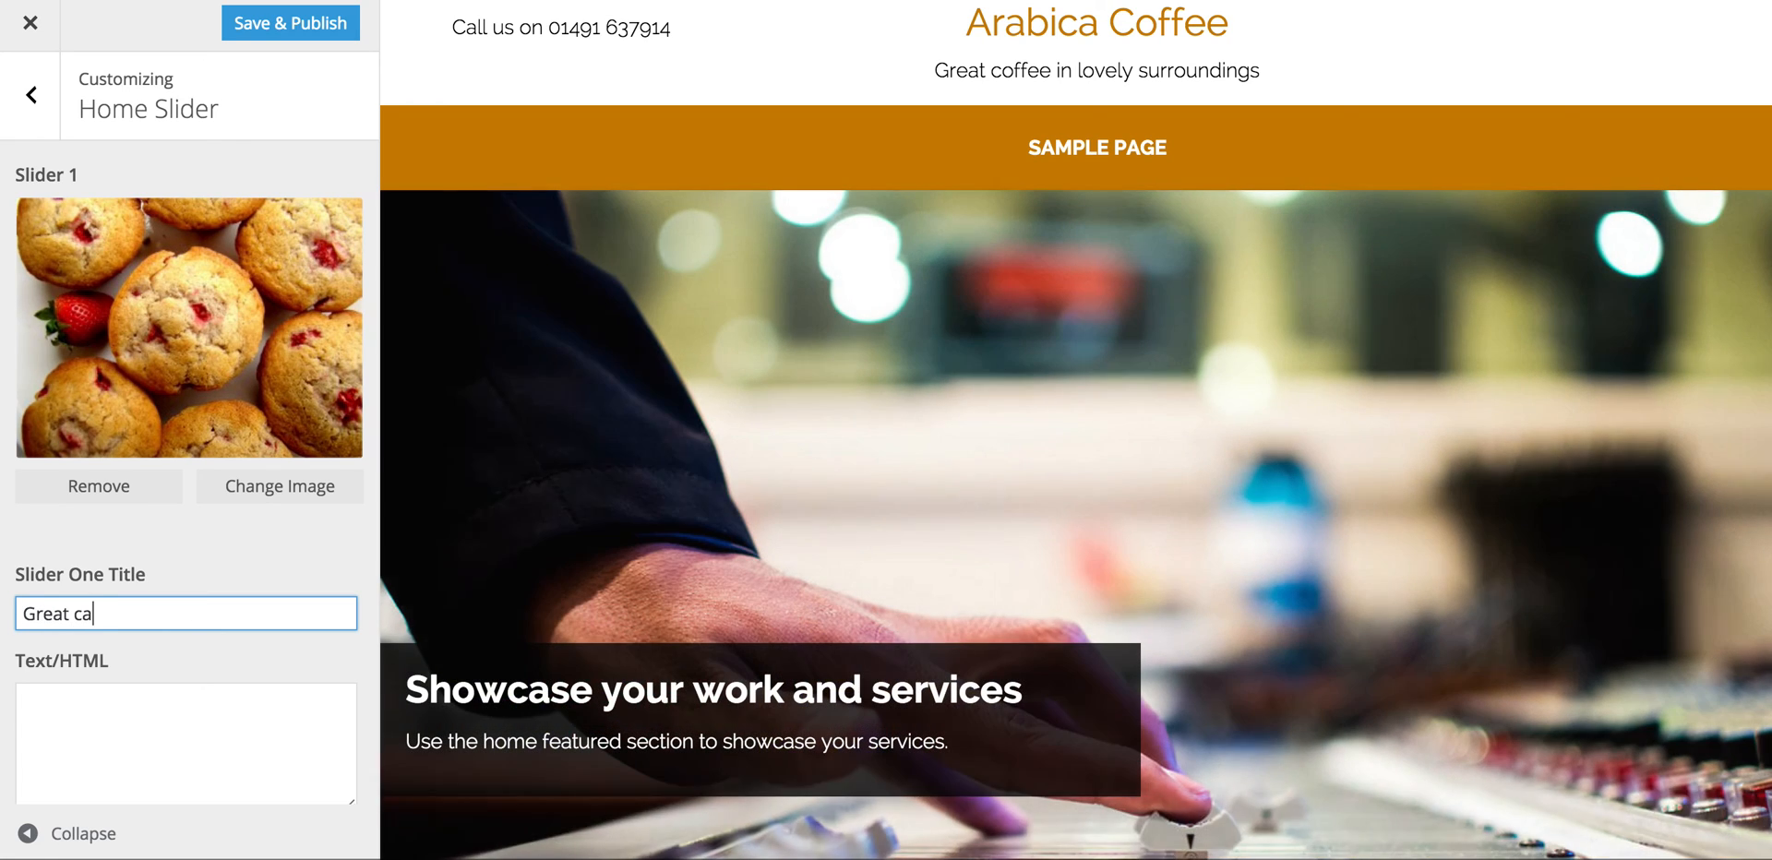
click(129, 696)
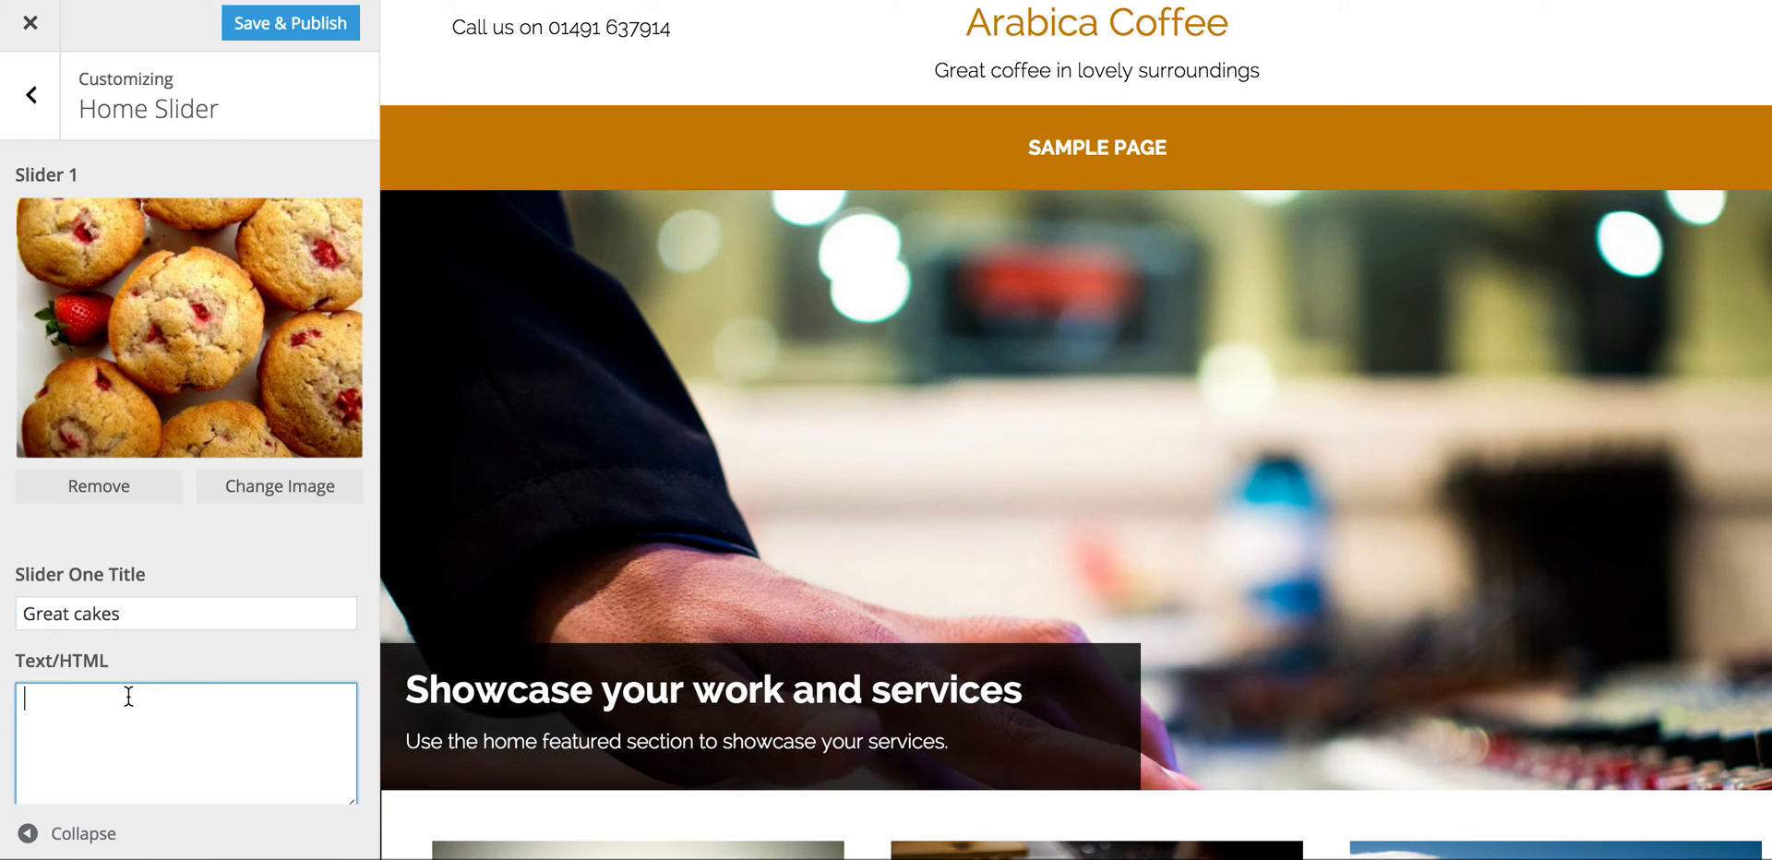
text(Book)
key(BackSpace)
key(BackSpace)
key(BackSpace)
text(aked freshely)
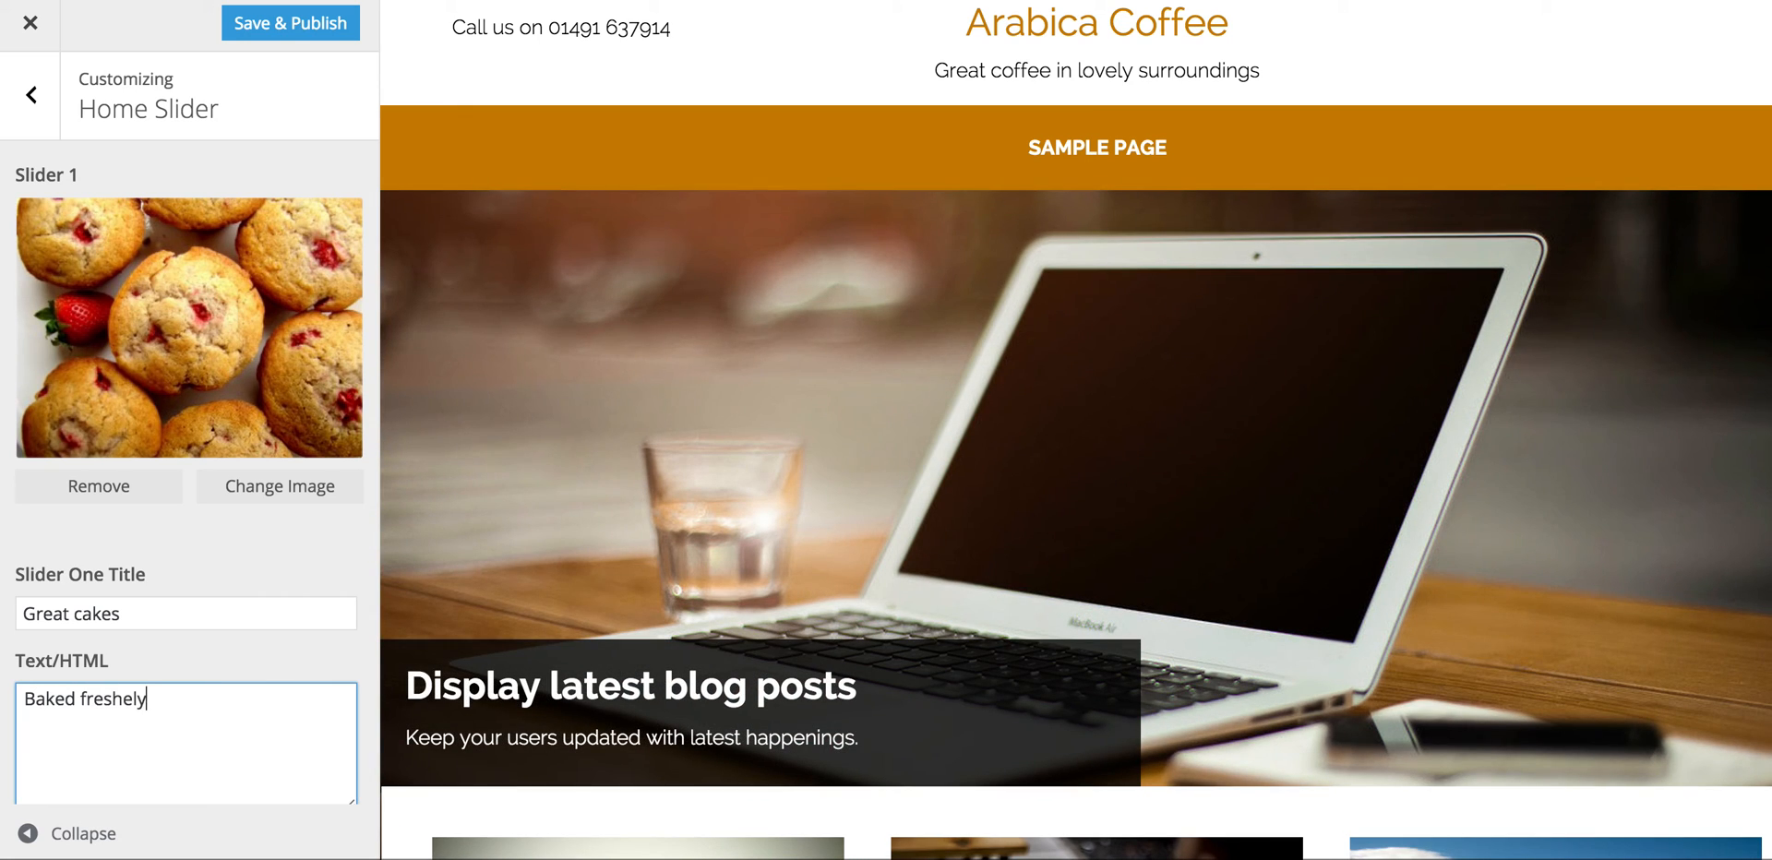
key(BackSpace)
key(BackSpace)
text(ly every day)
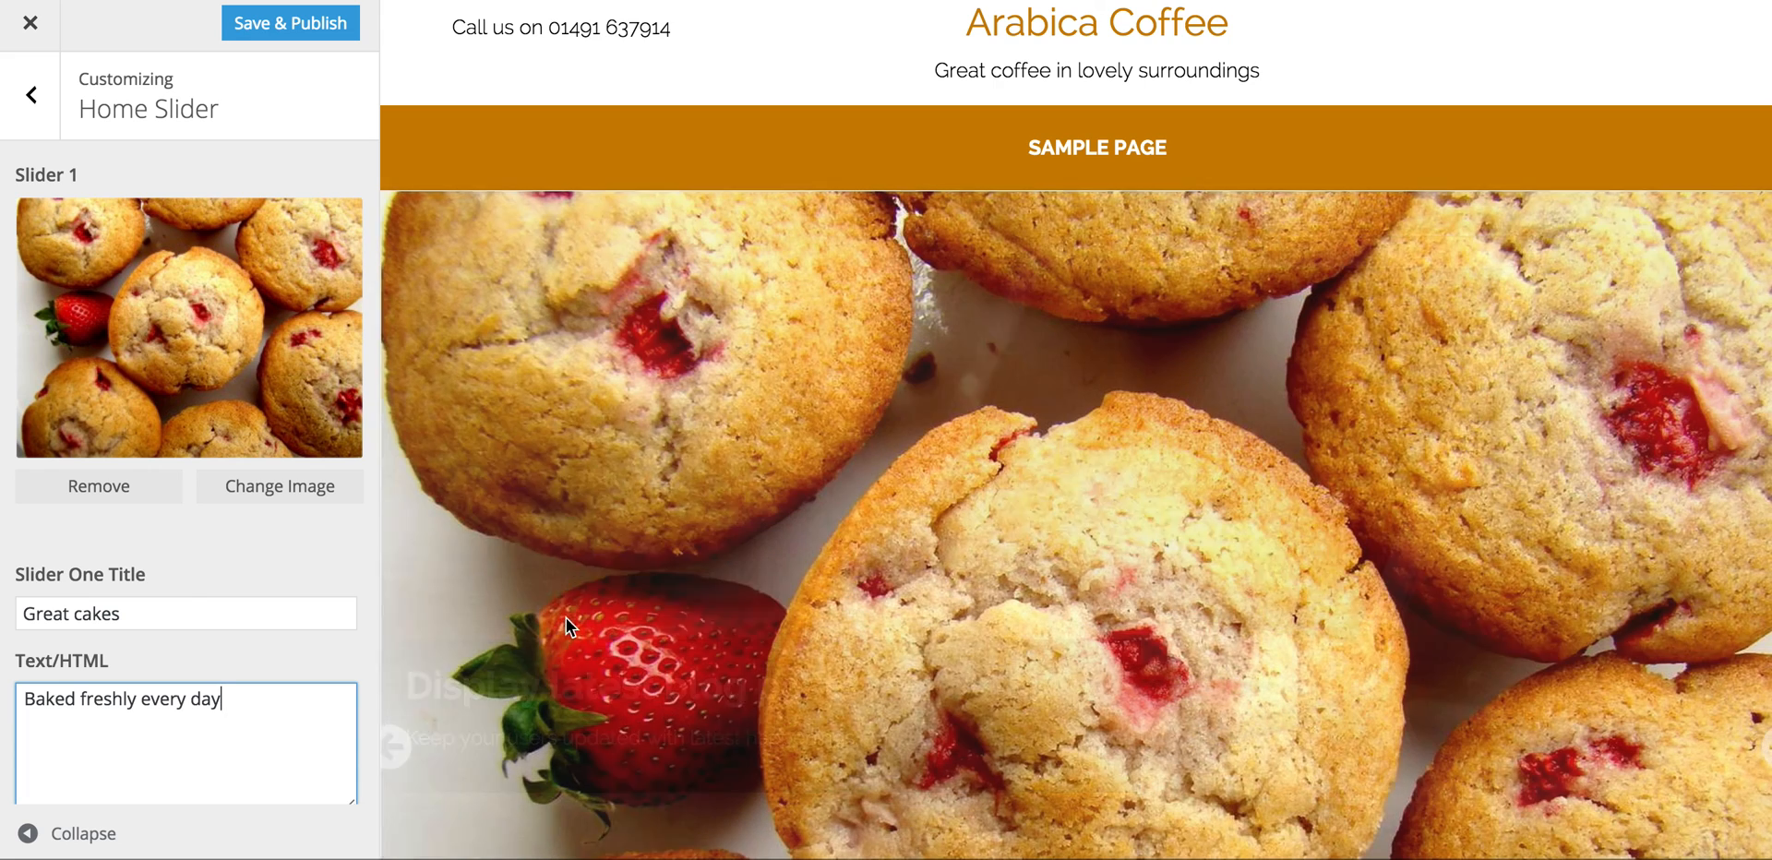
scroll(629, 649, down, 4)
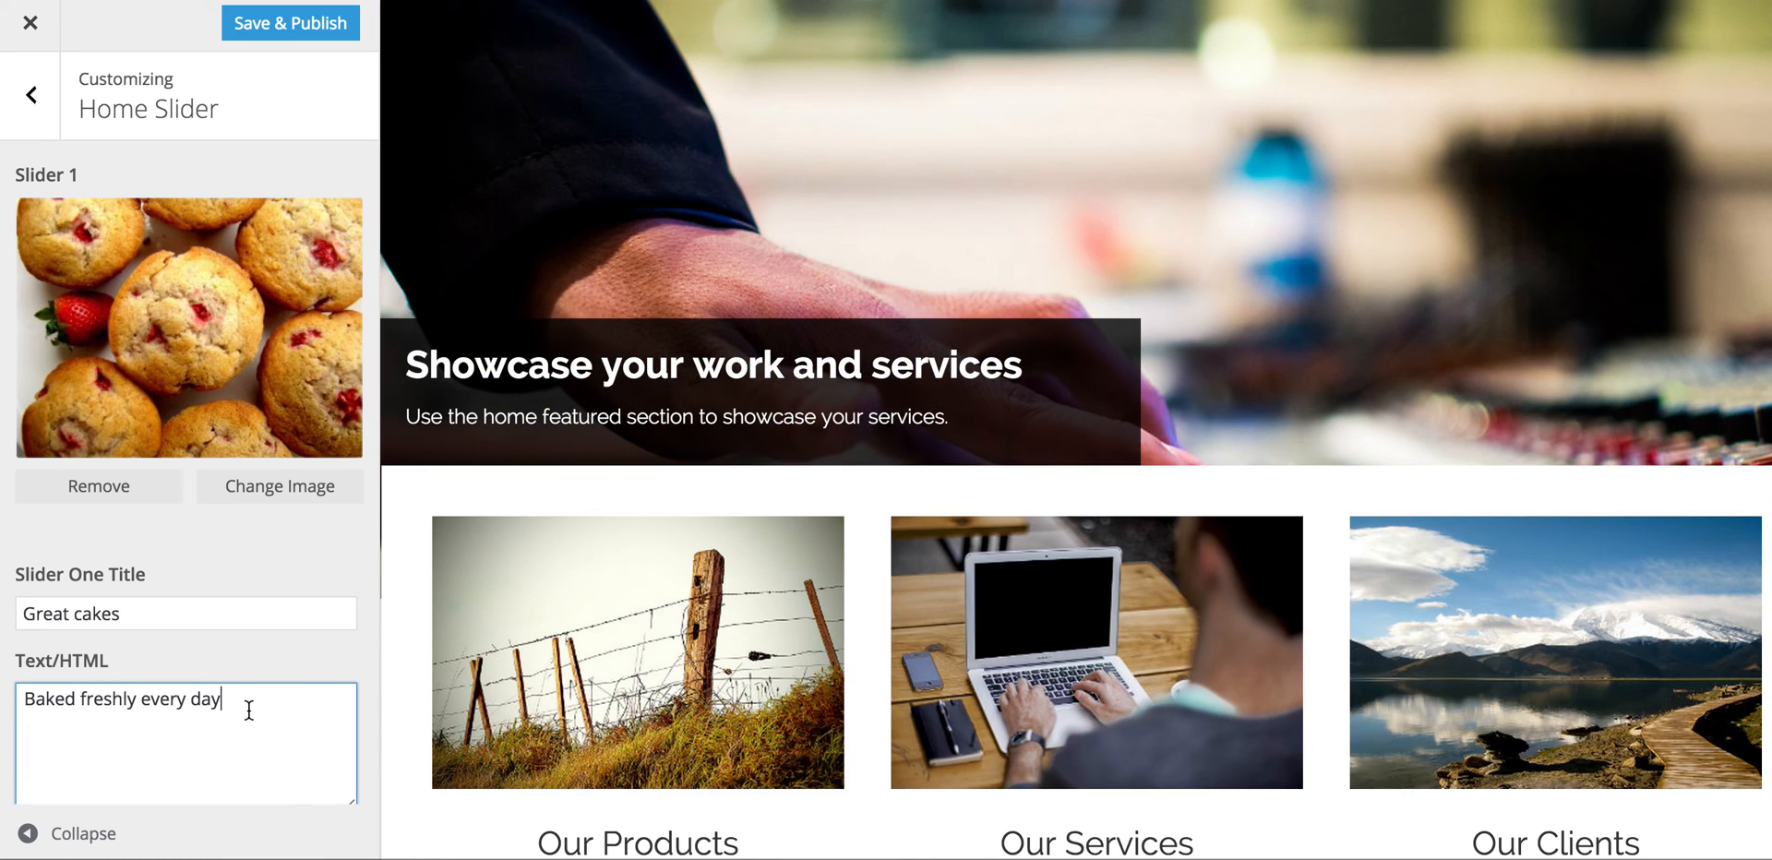
scroll(488, 504, up, 4)
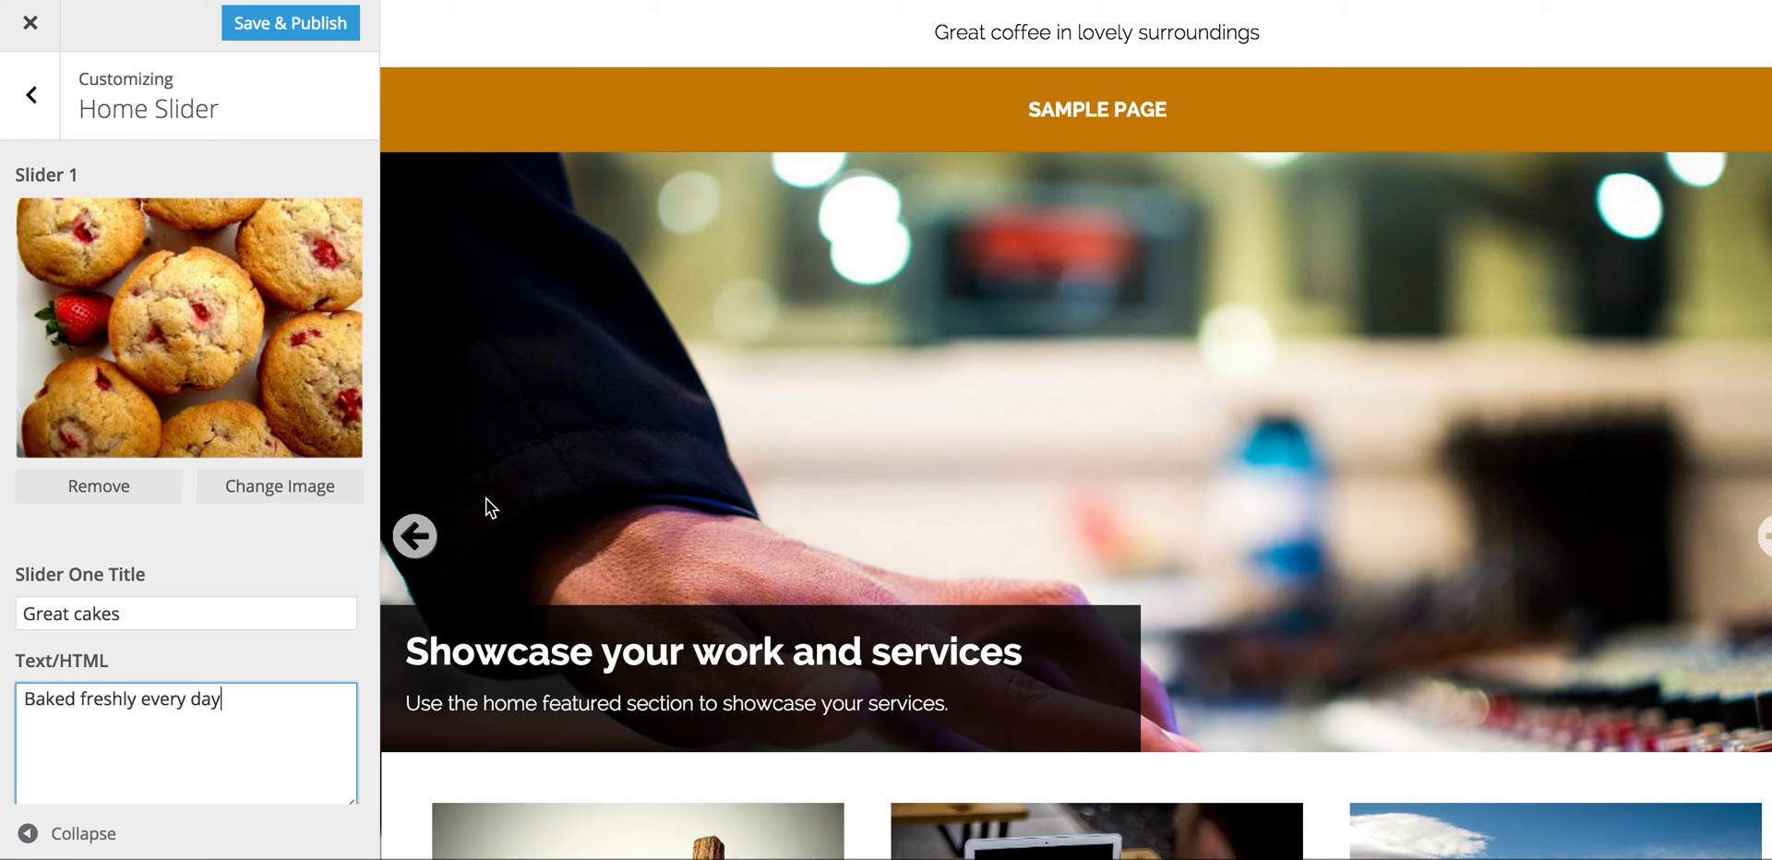
scroll(307, 629, down, 3)
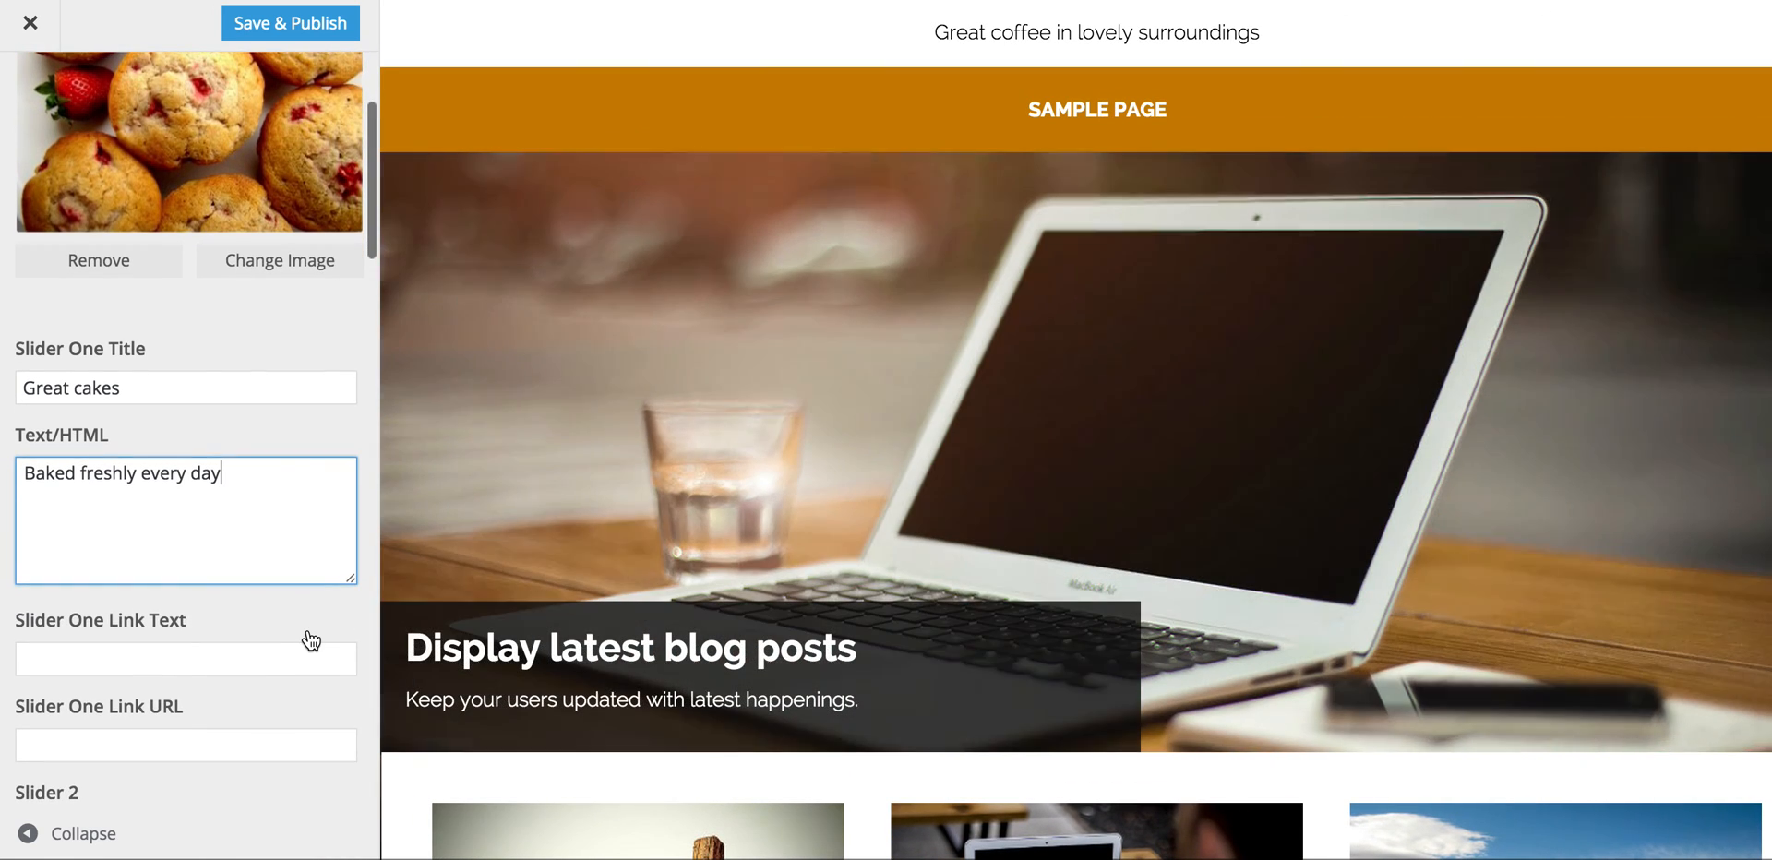
click(172, 662)
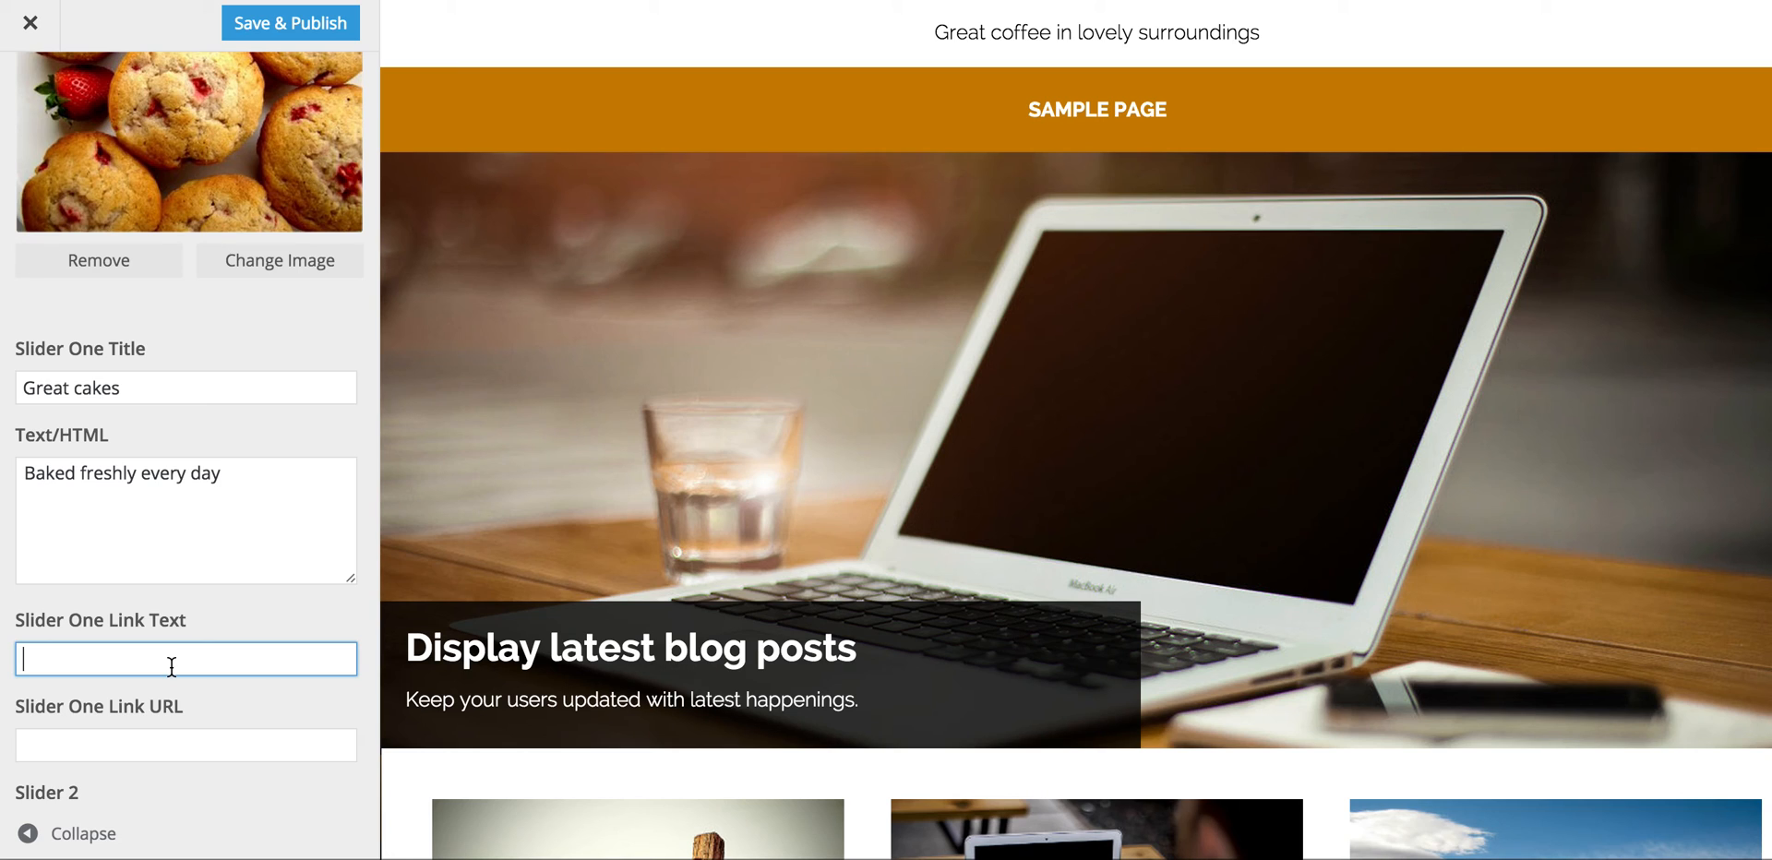
text(More infomar)
key(BackSpace)
key(BackSpace)
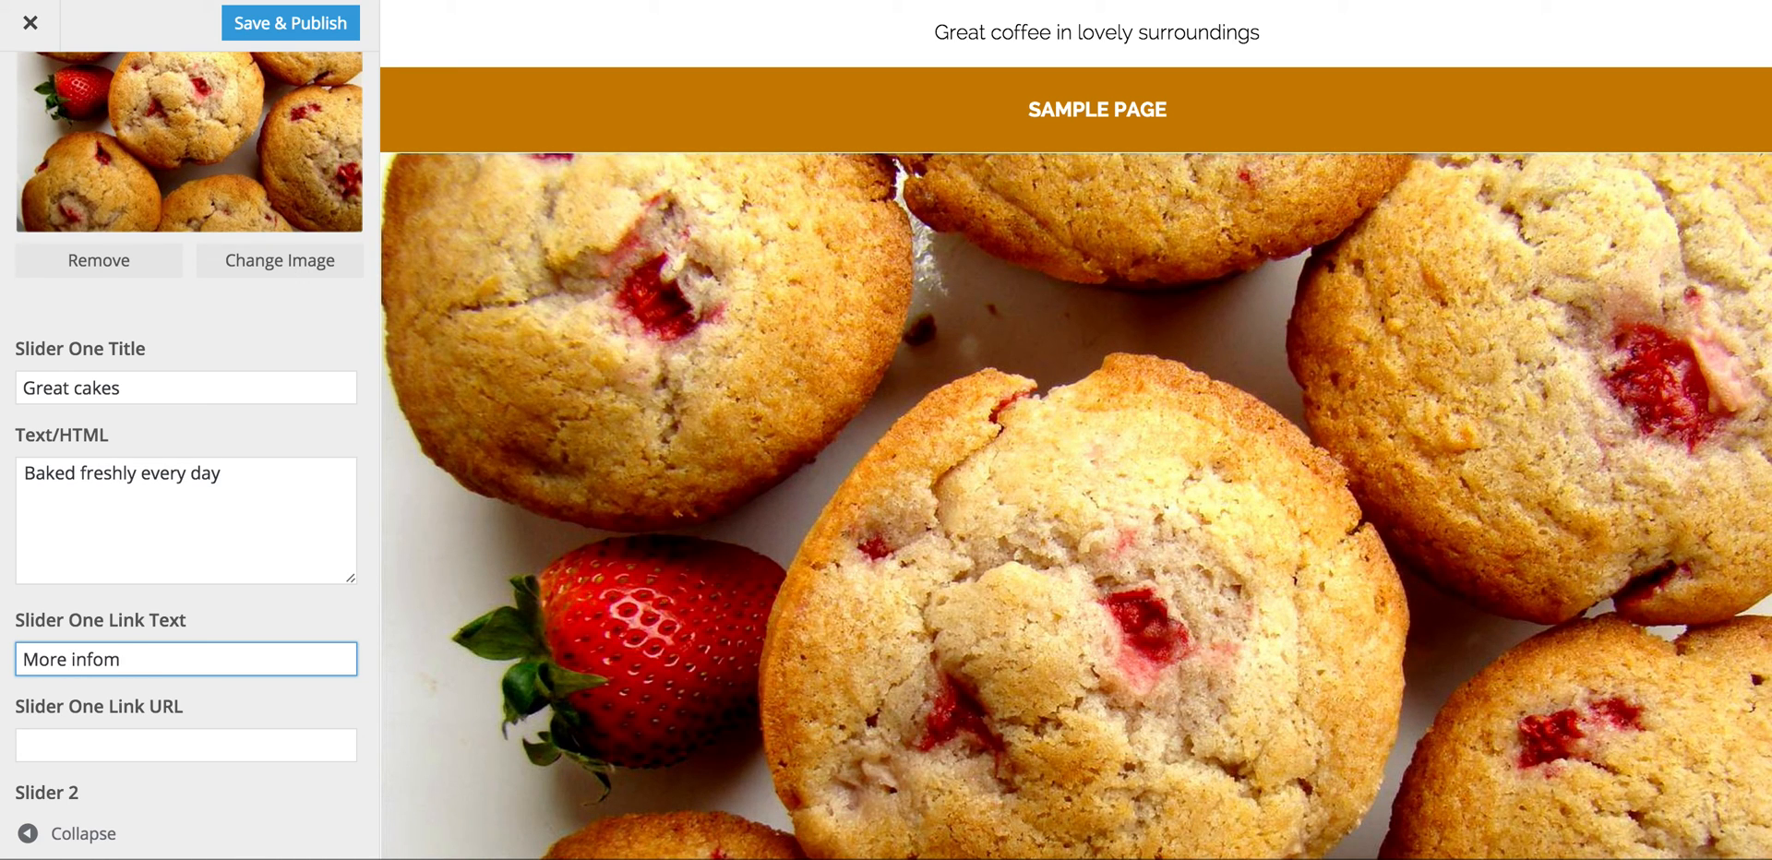
text(mation)
click(140, 745)
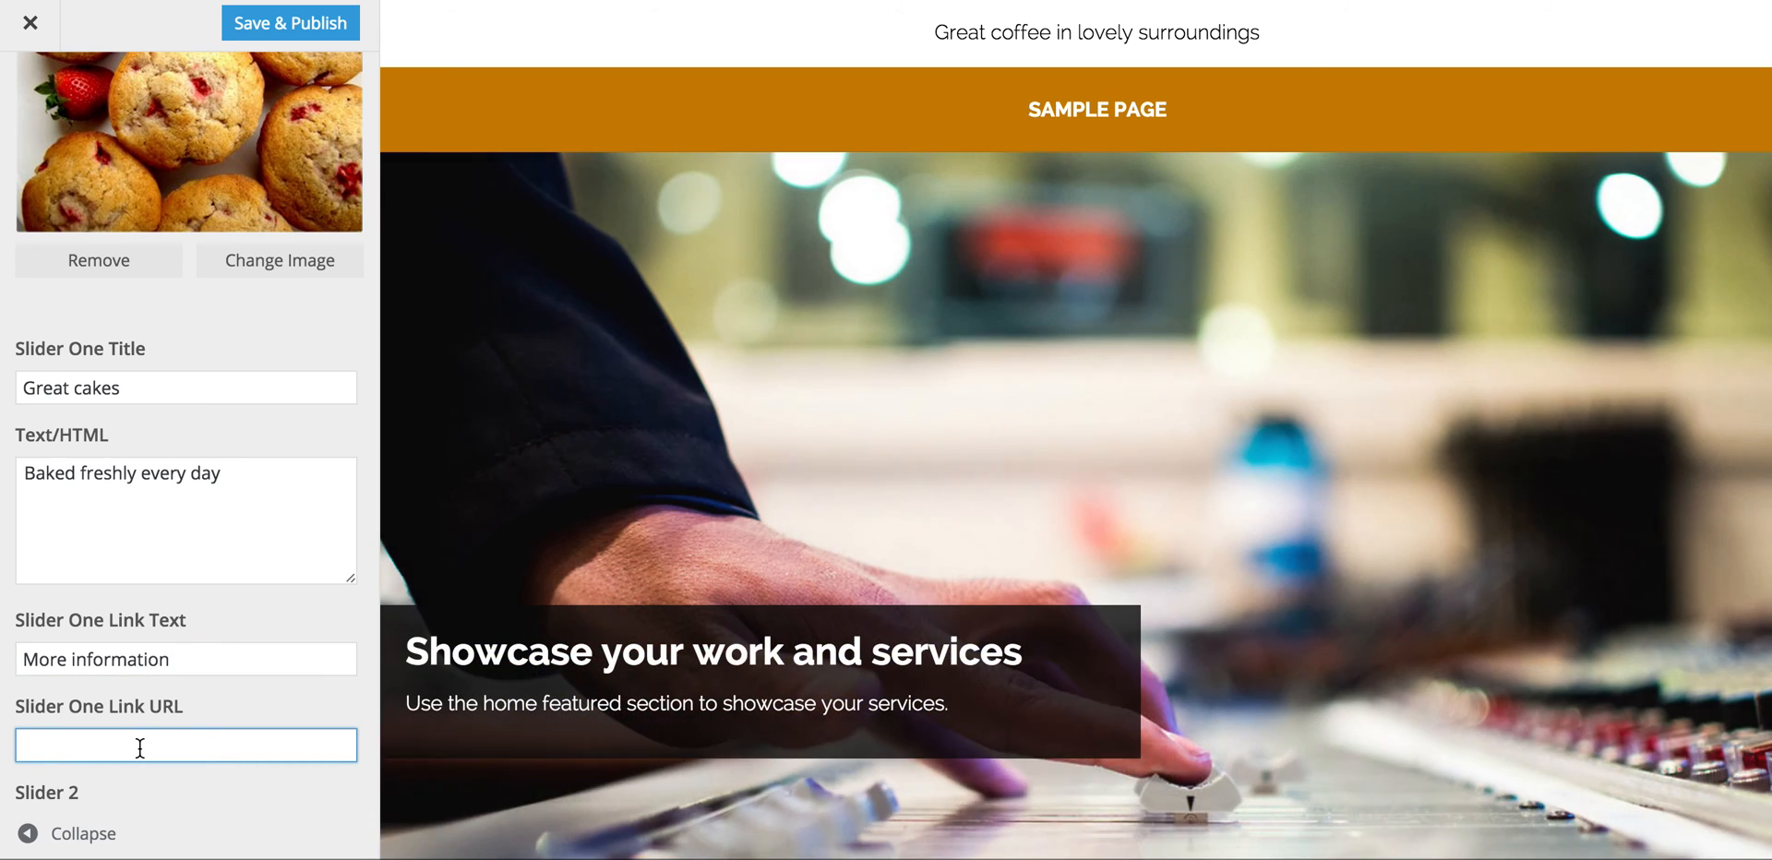
text(http://ourlocal.town)
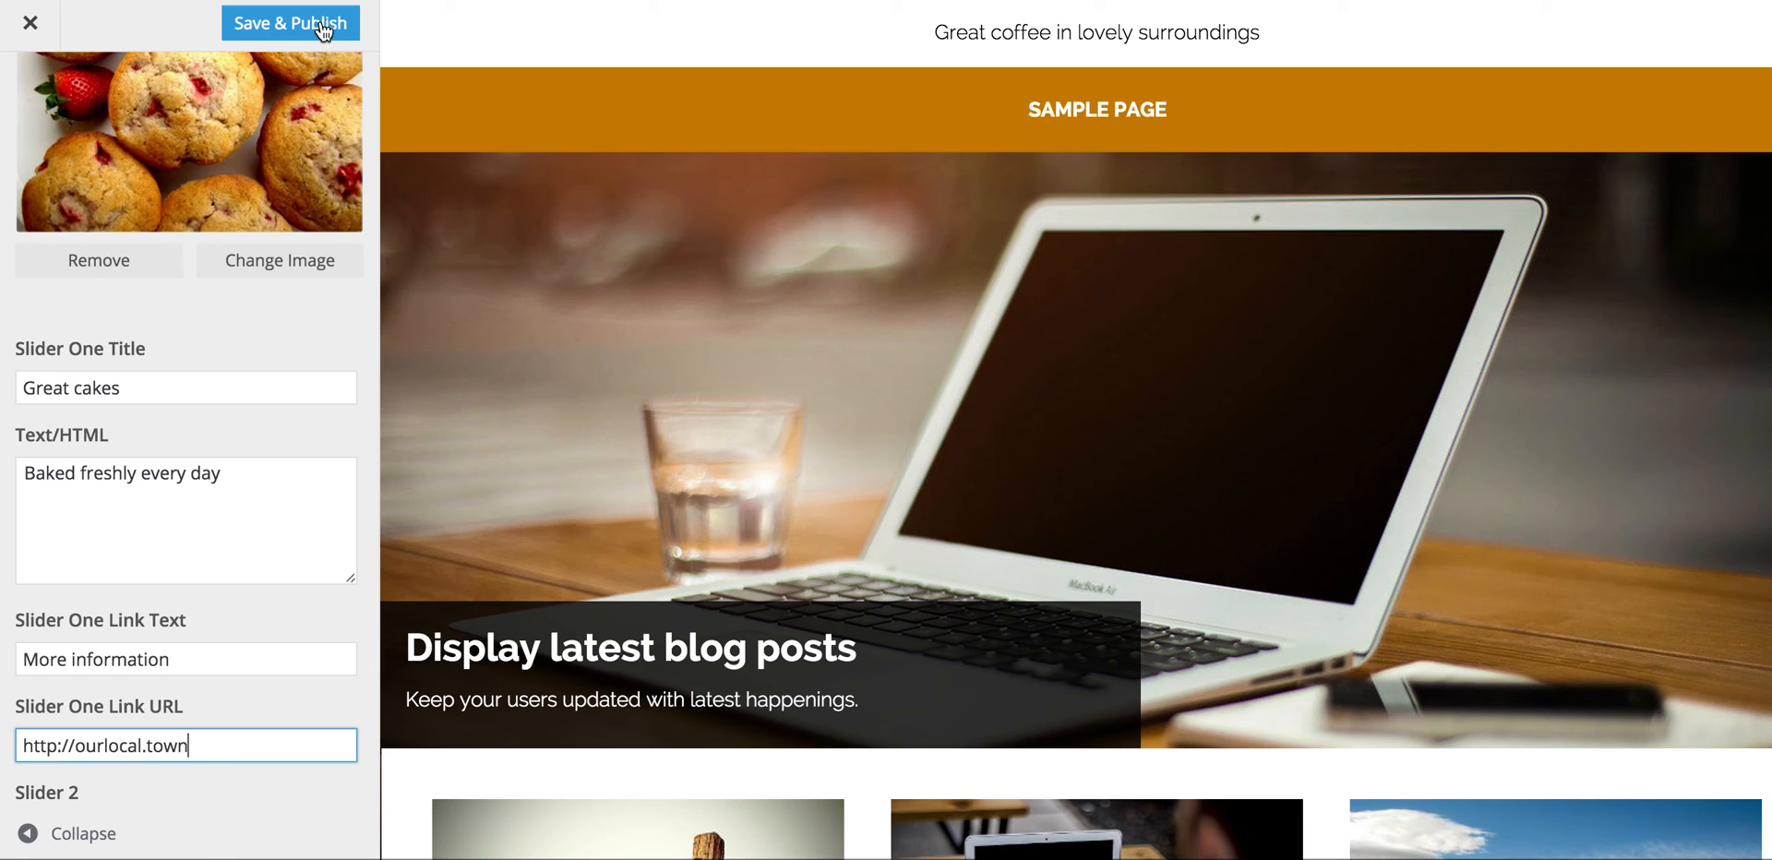
click(322, 31)
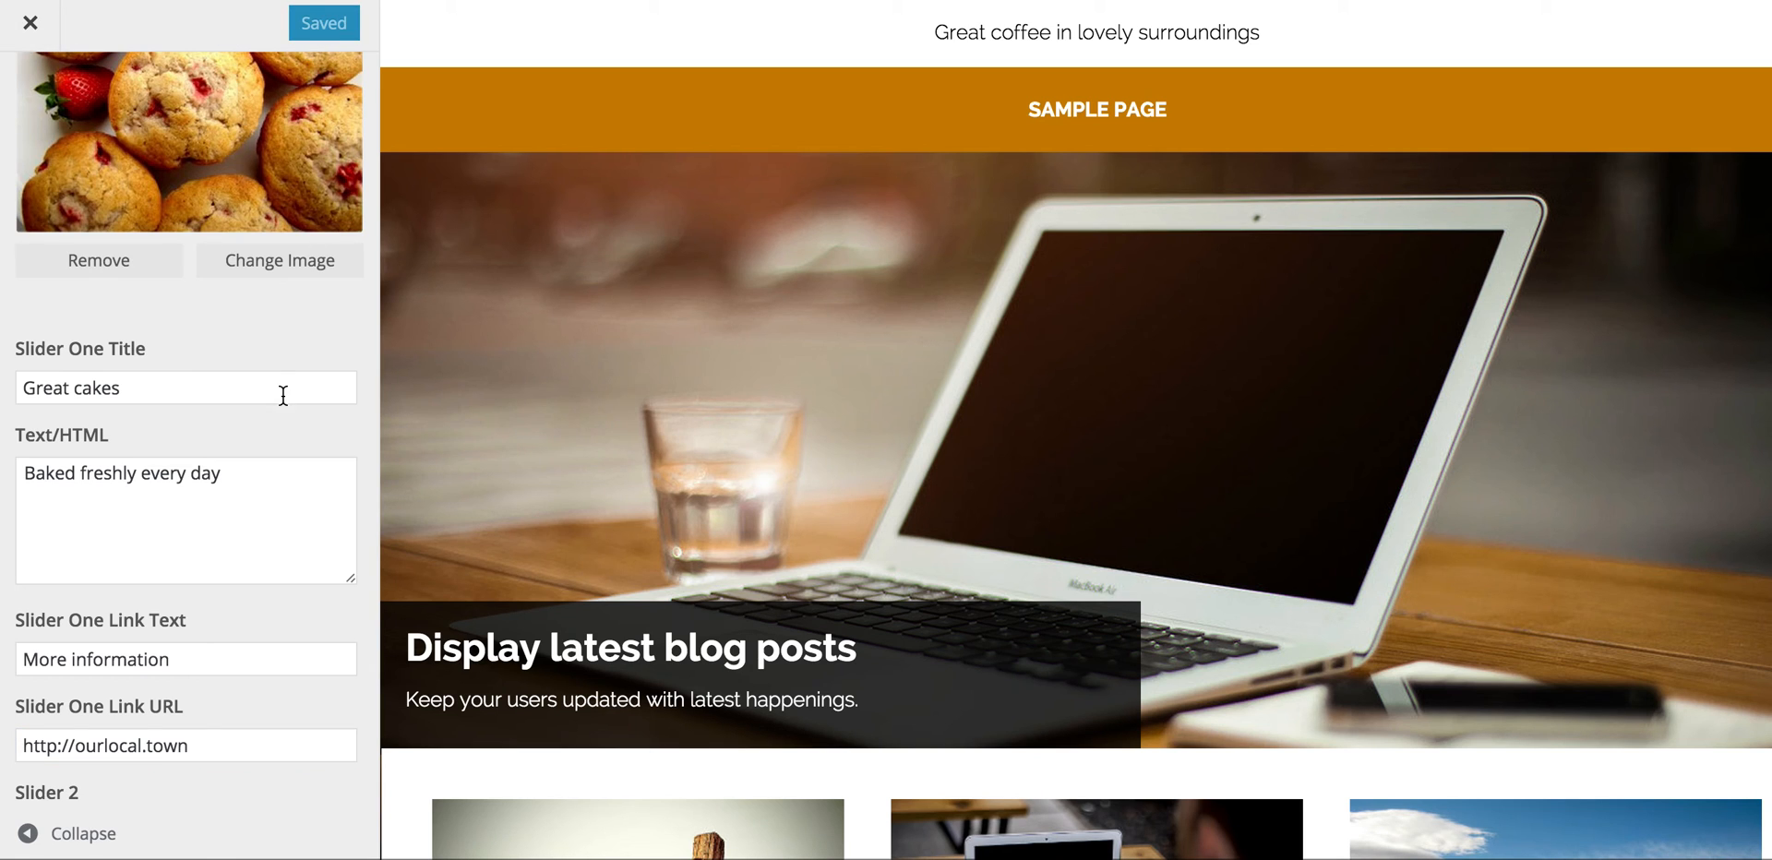
Step: Title the second slide 'Lovely sandwiches' with the text 'Freshly made every day'
scroll(332, 521, down, 10)
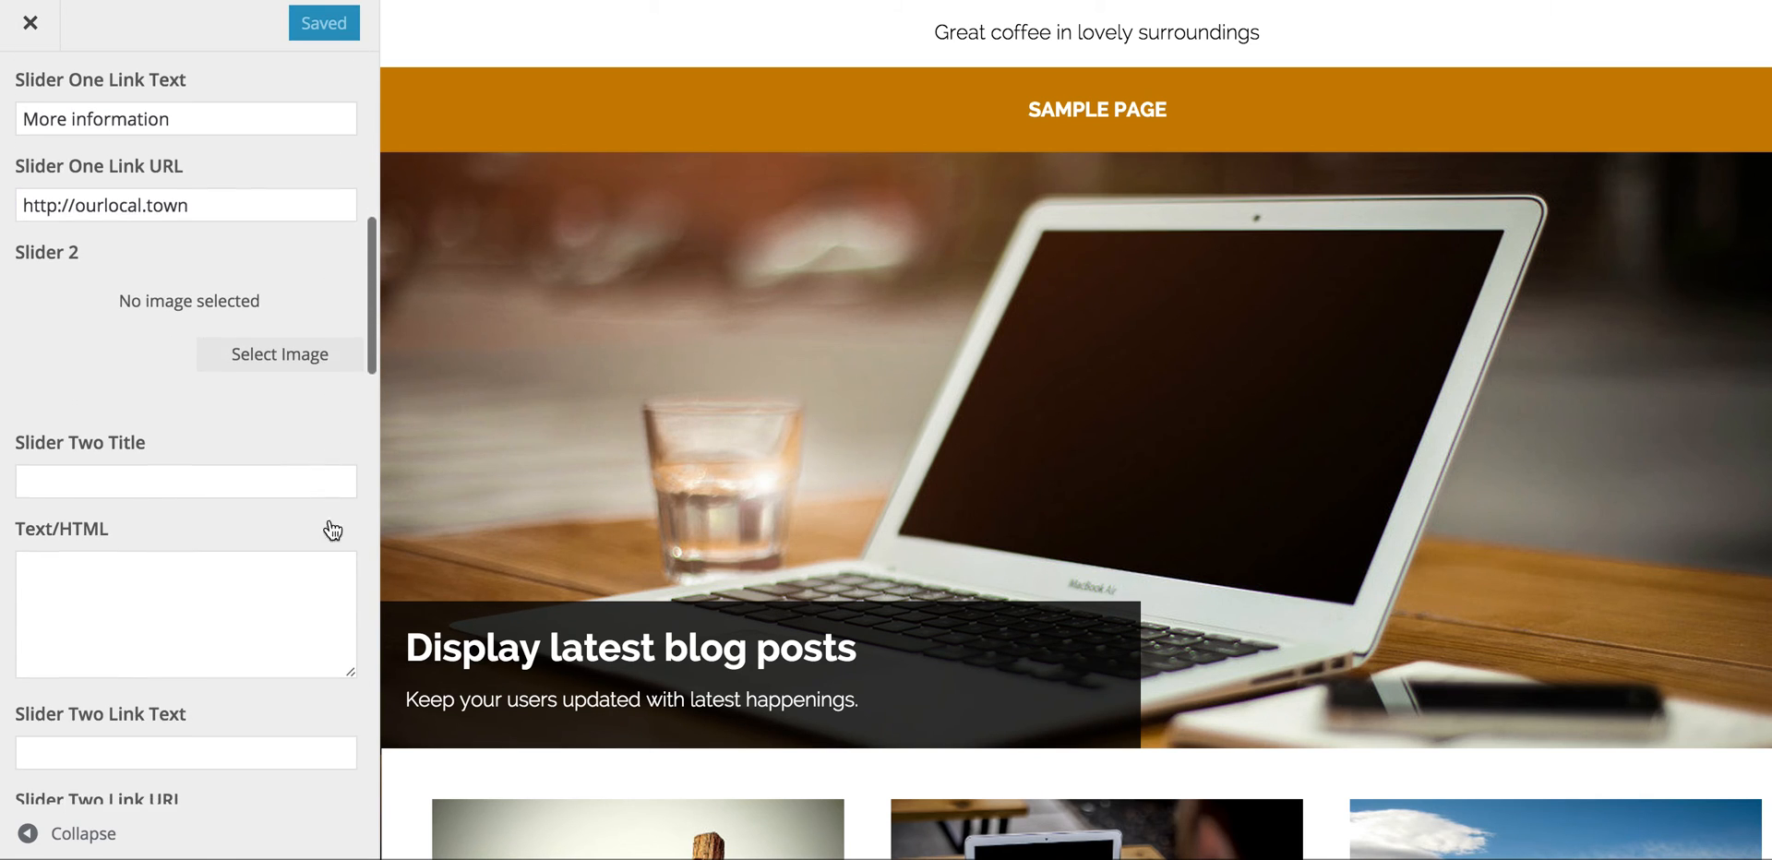
scroll(332, 528, down, 1)
click(420, 531)
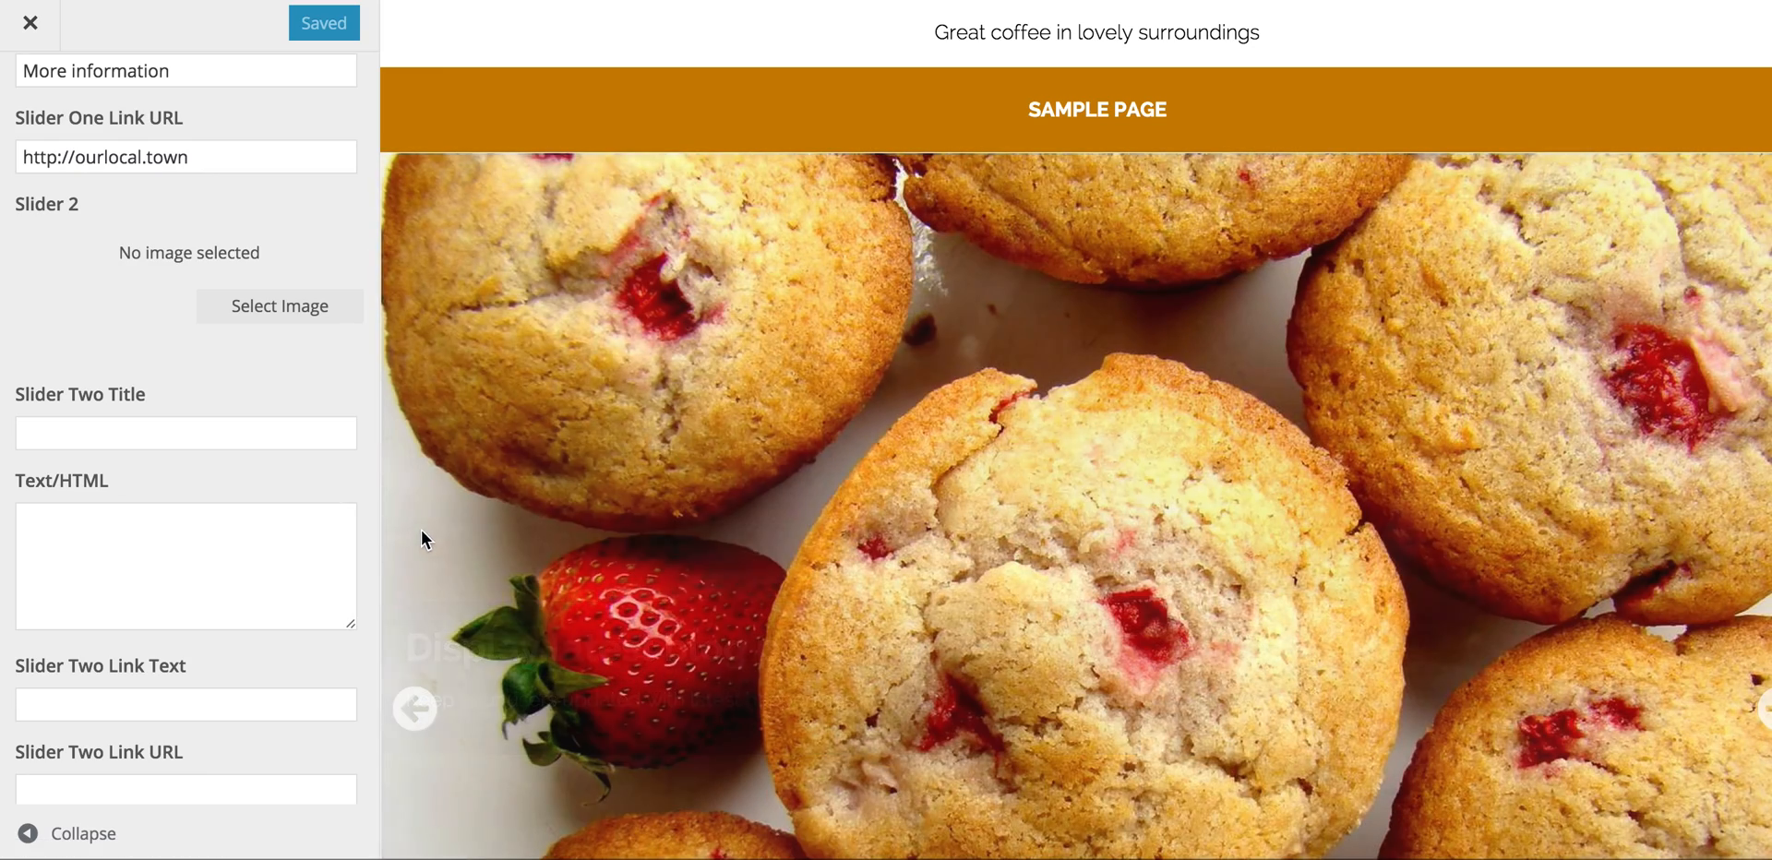
scroll(642, 607, down, 10)
scroll(644, 611, up, 3)
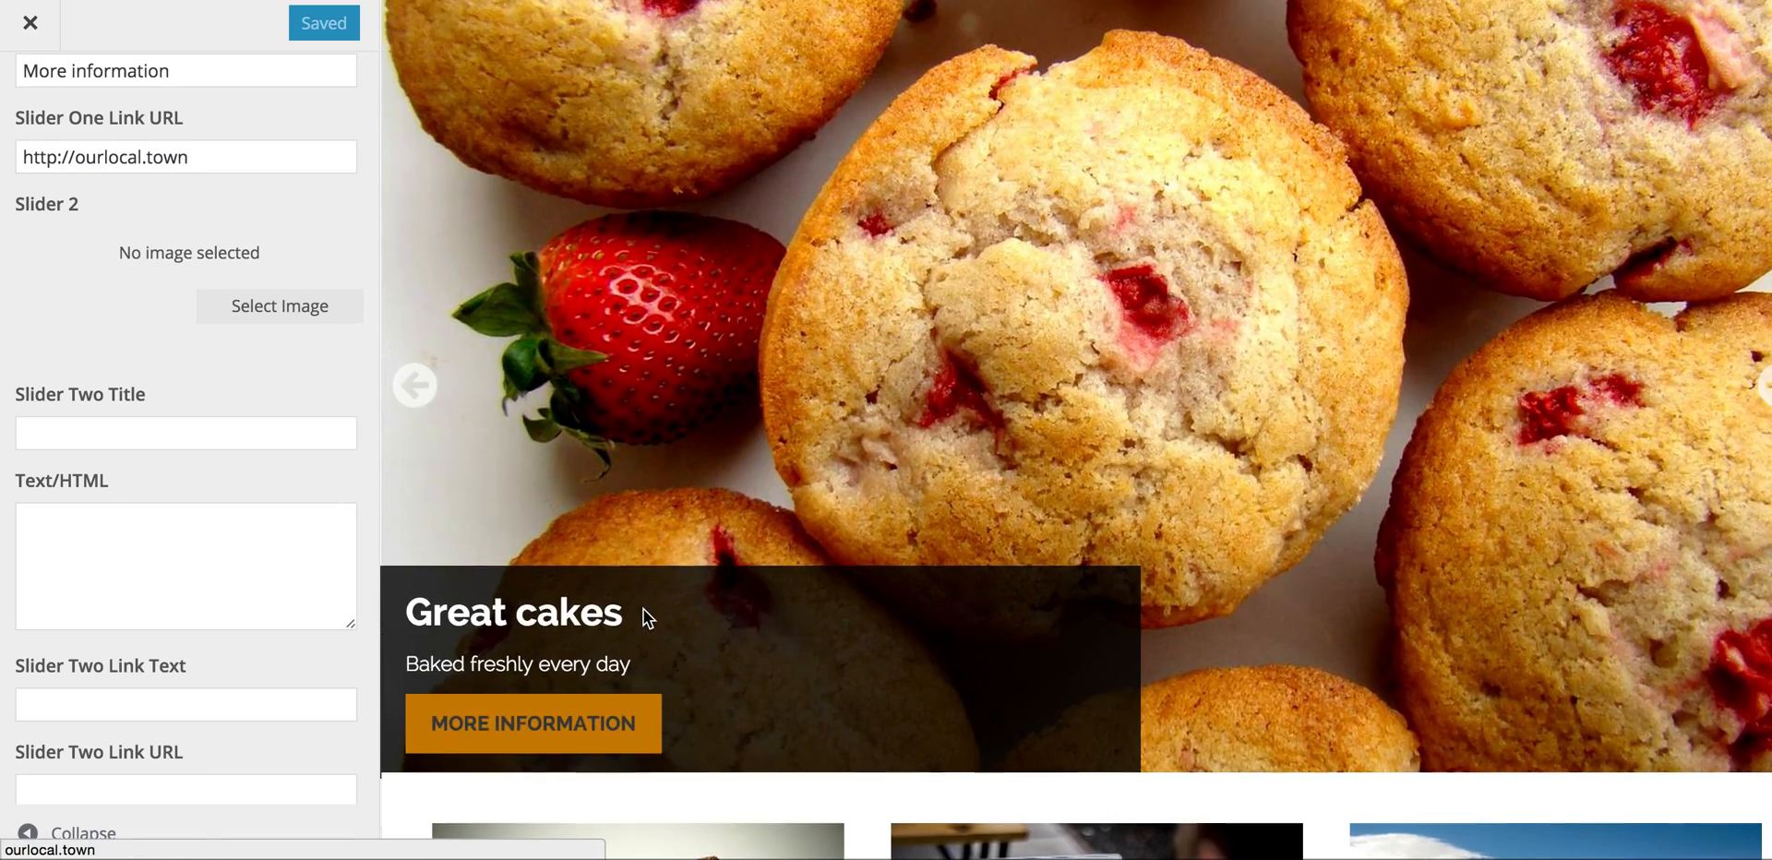
click(415, 388)
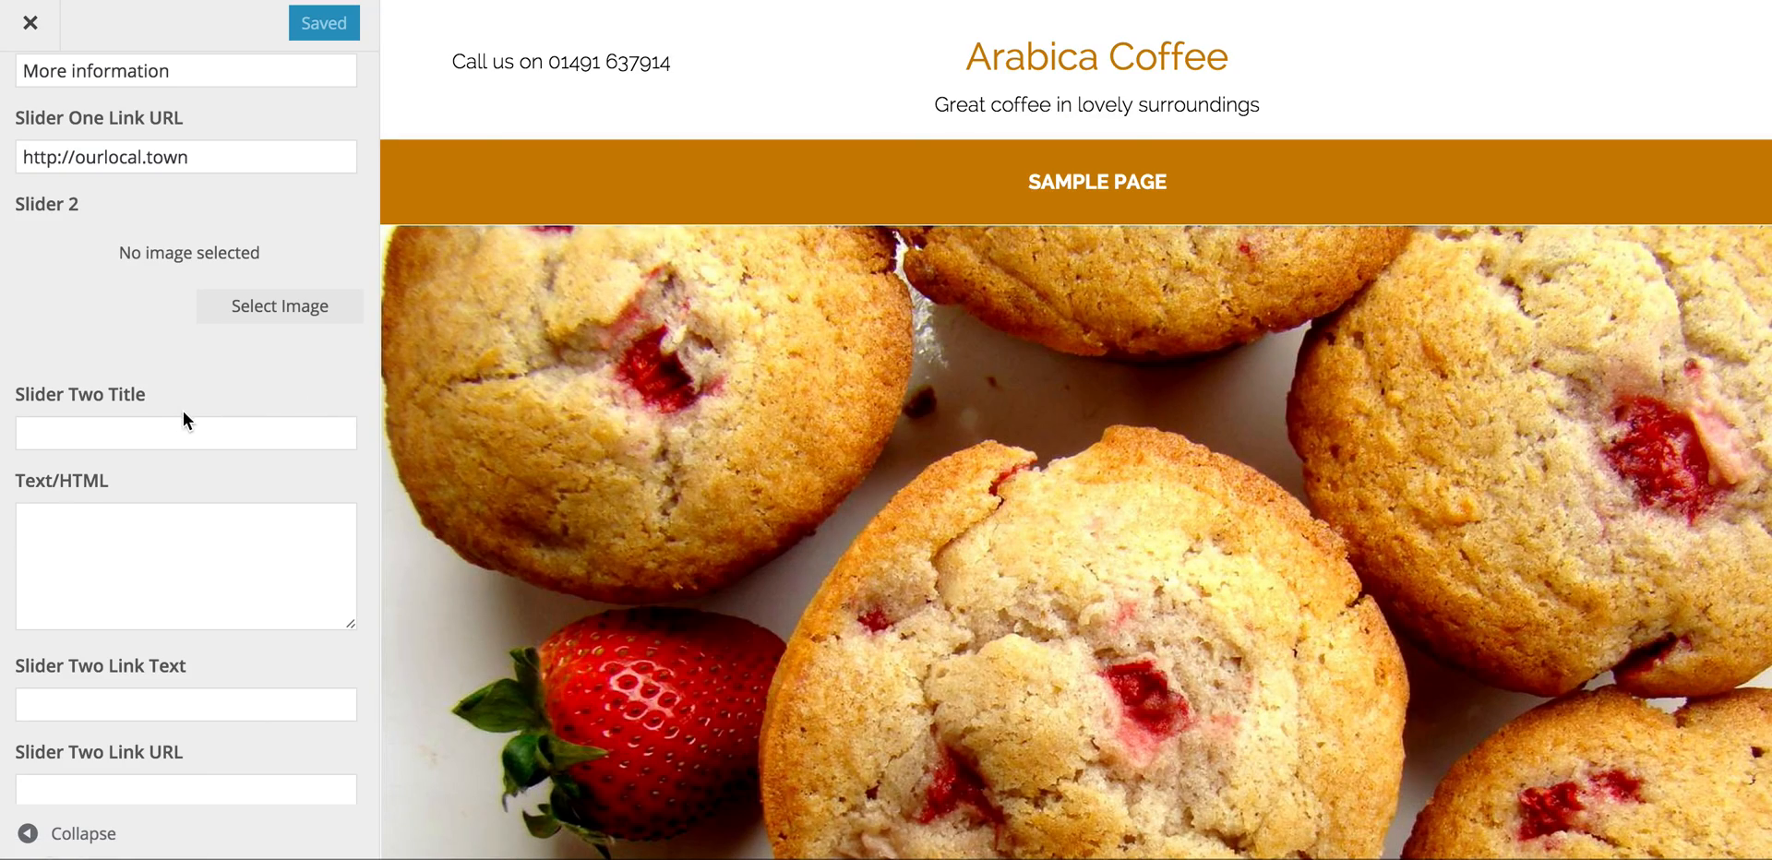
click(105, 429)
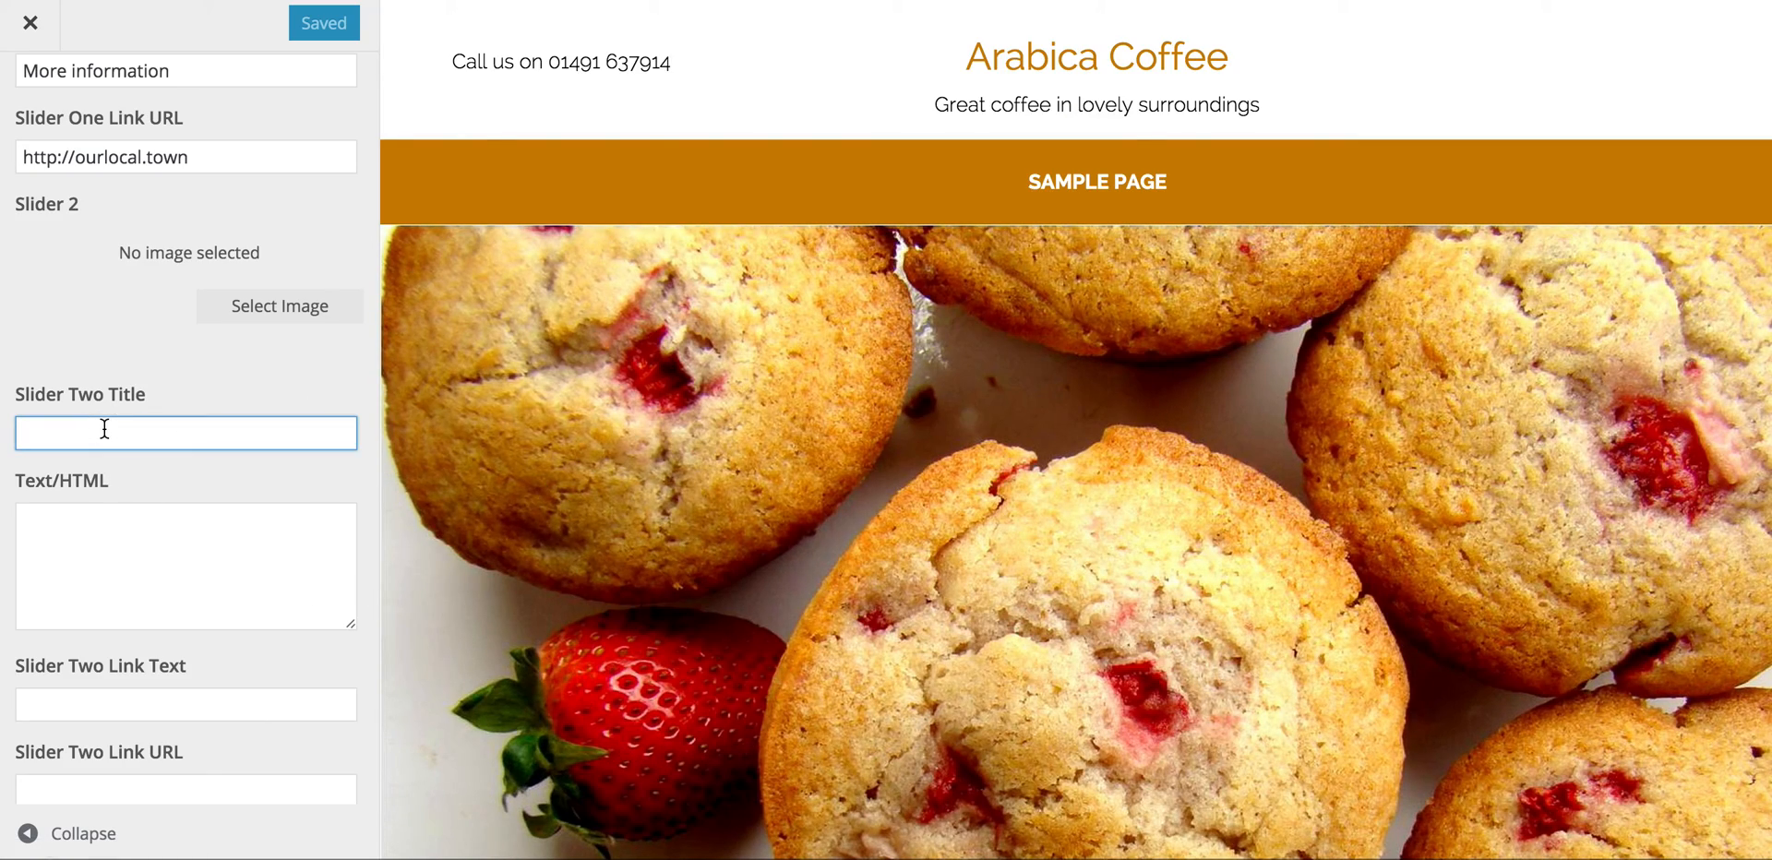
mouse_move(2, 381)
mouse_down()
mouse_move(237, 391)
mouse_move(0, 406)
mouse_up()
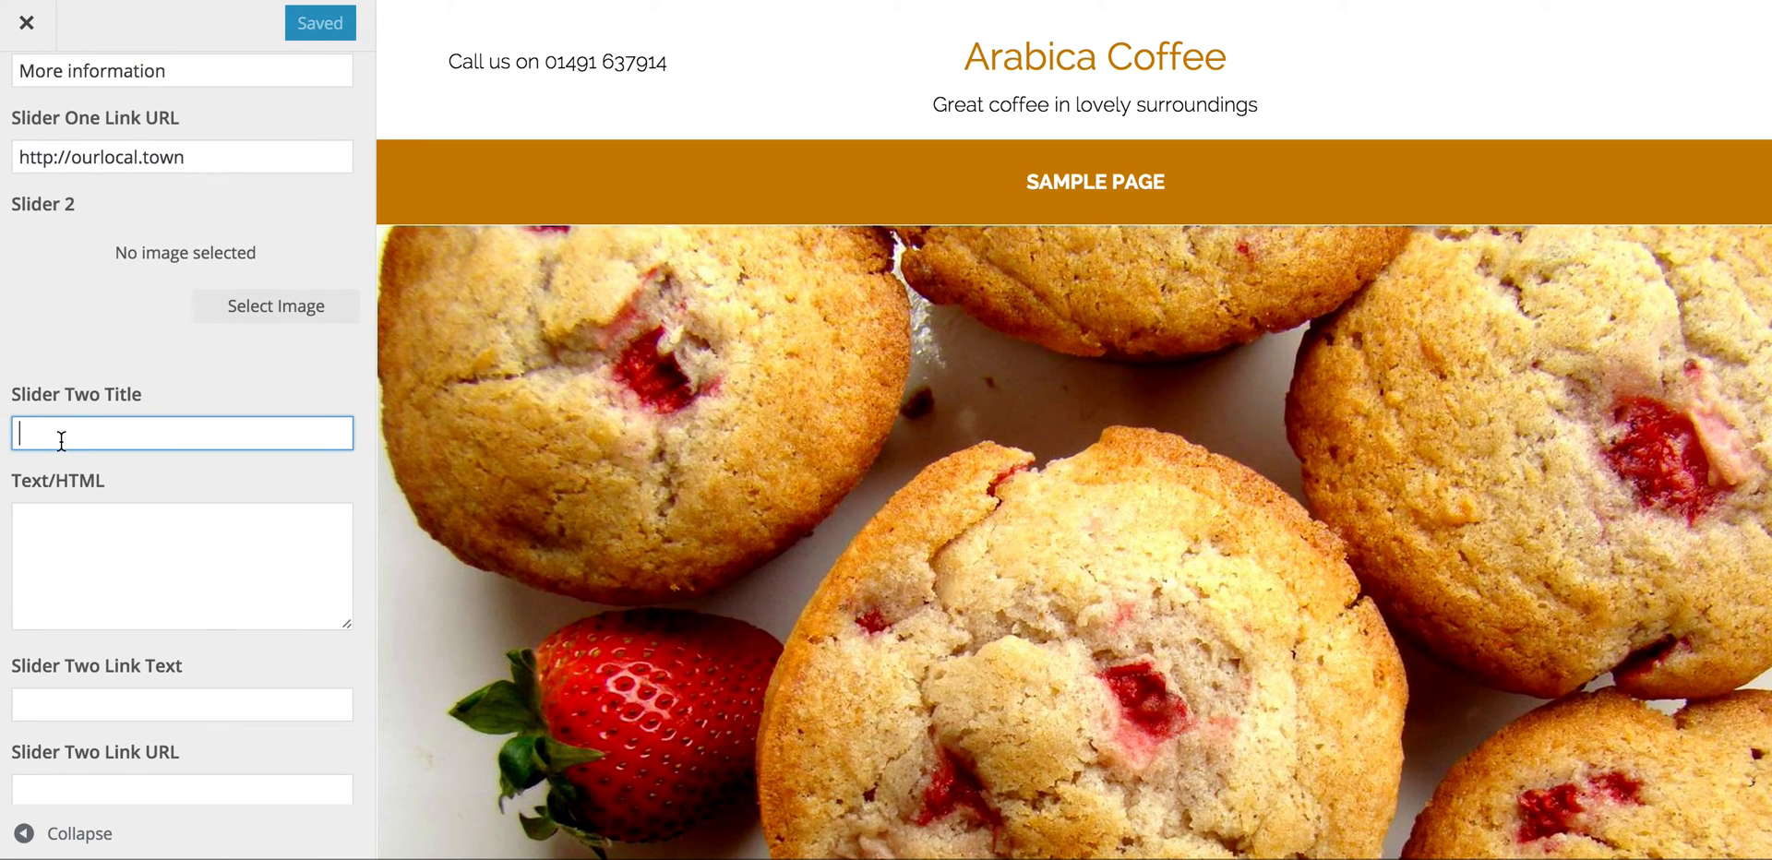
text(Lovel)
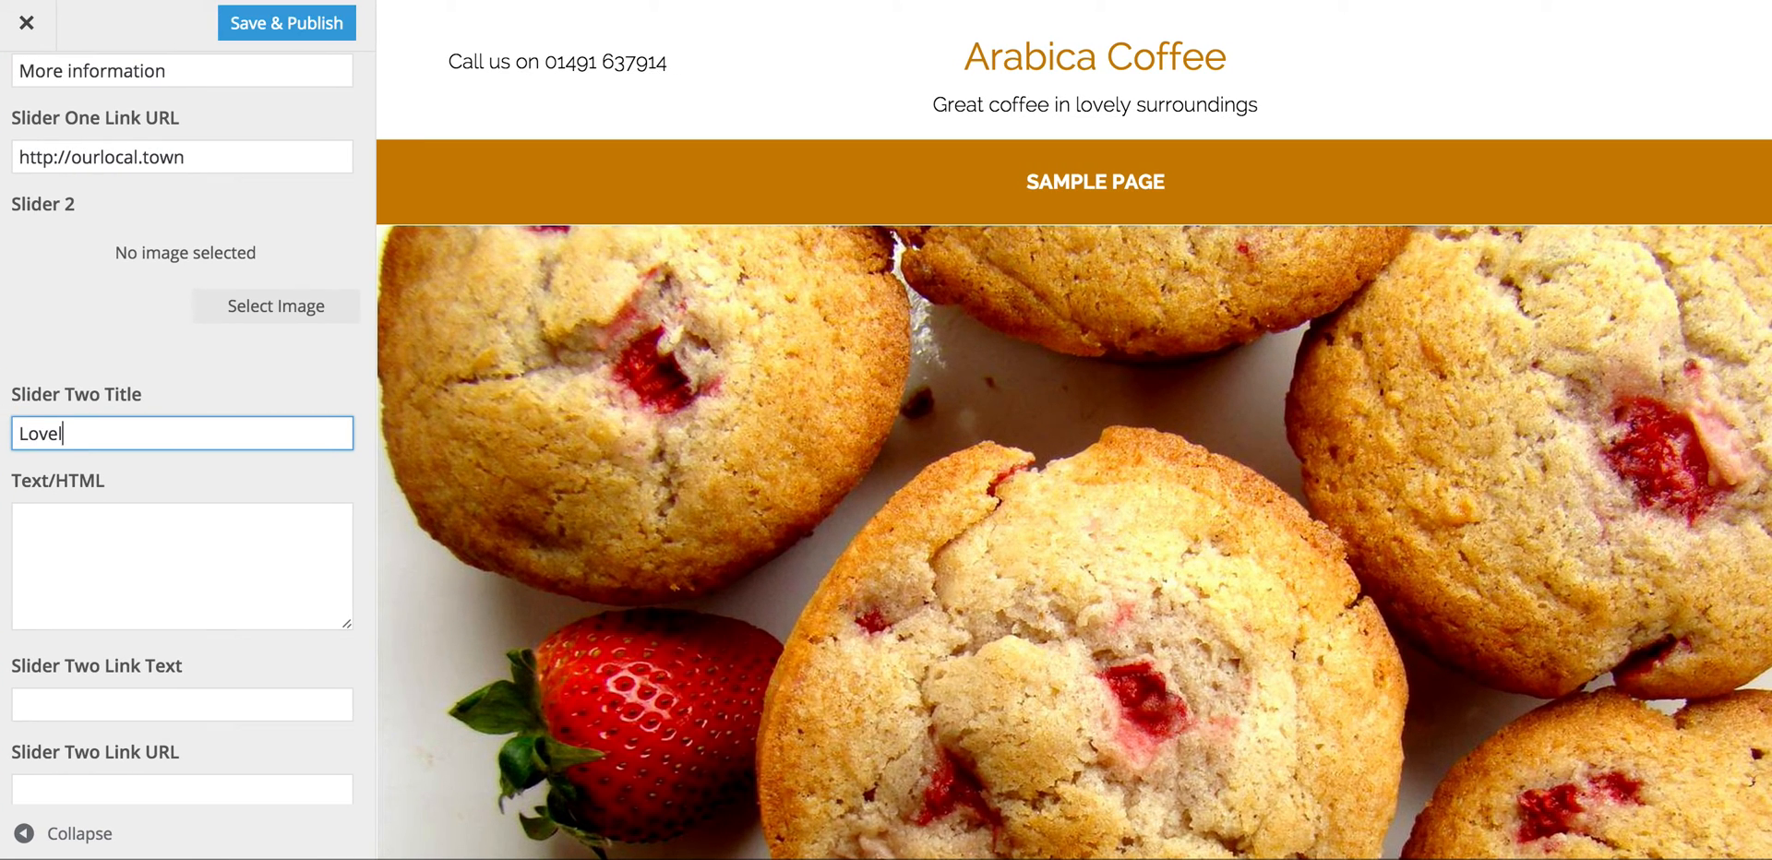
text(y sandwis)
key(BackSpace)
text(hes)
click(55, 505)
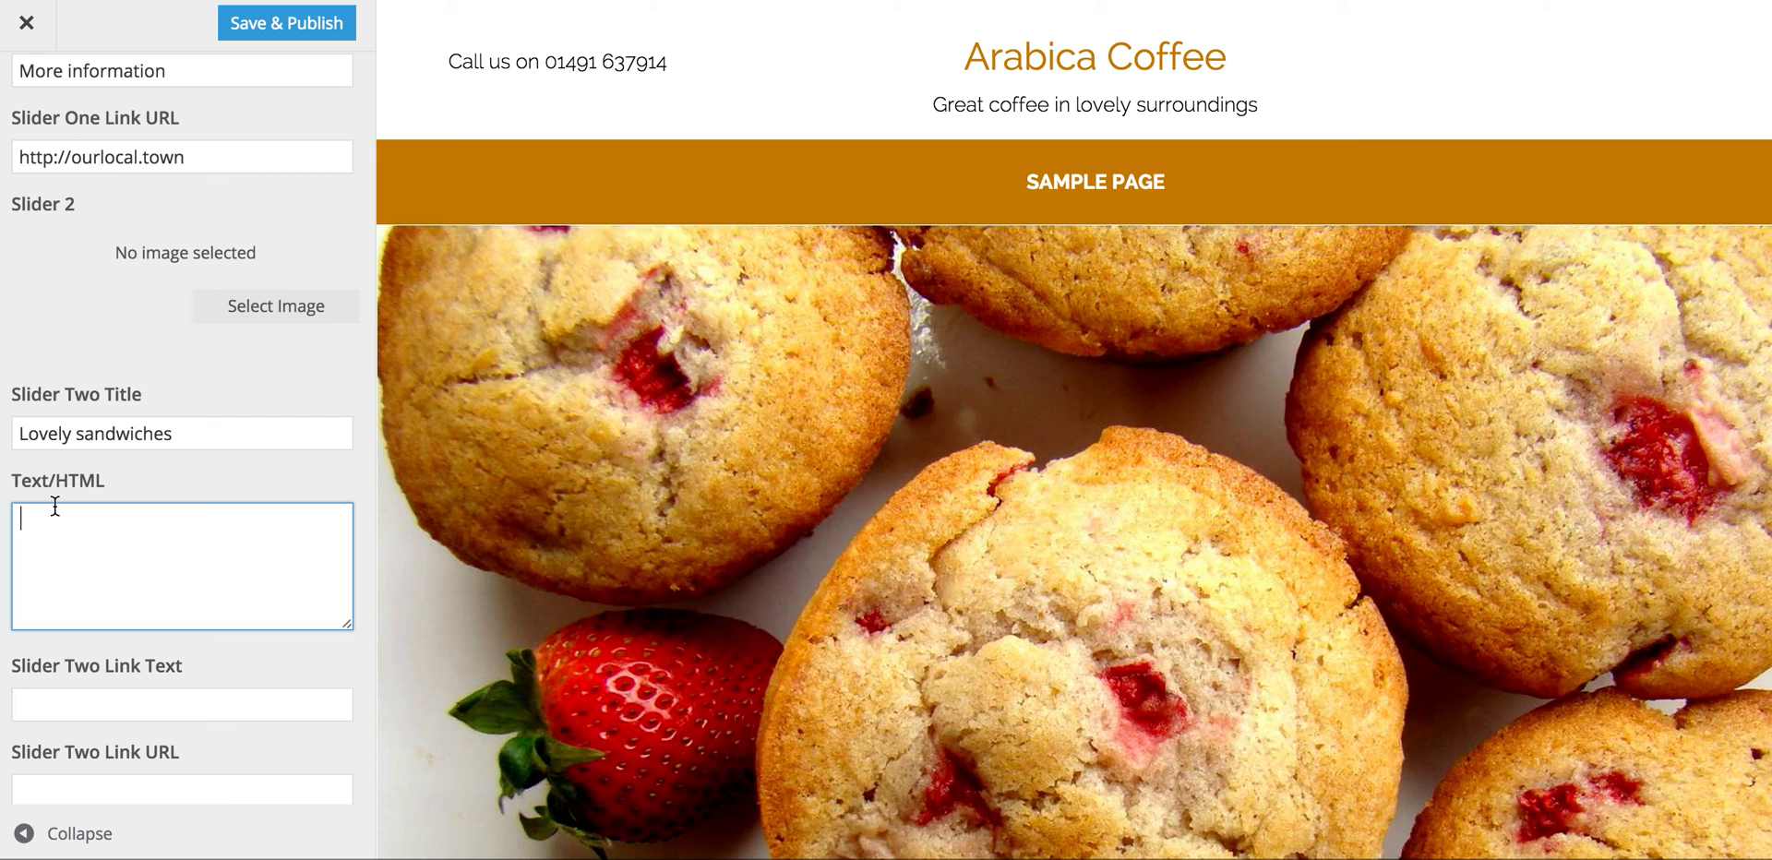
text(Freshly made every day)
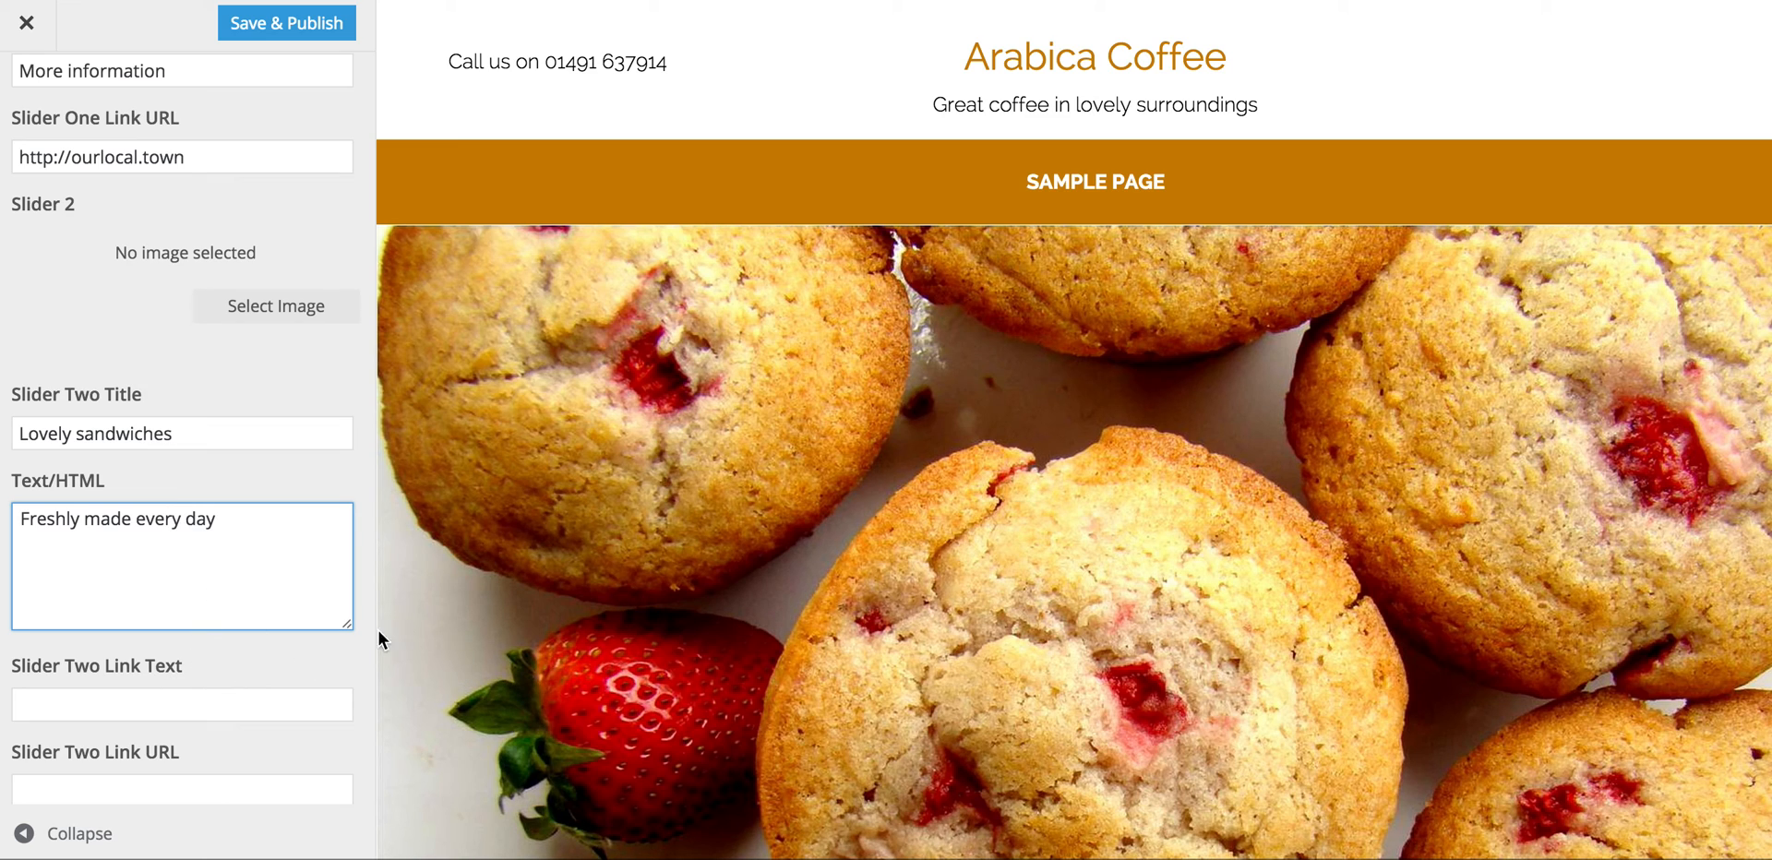
Step: Set sandwiches.jpg from the Media Library as the second slide's image
click(291, 314)
click(489, 325)
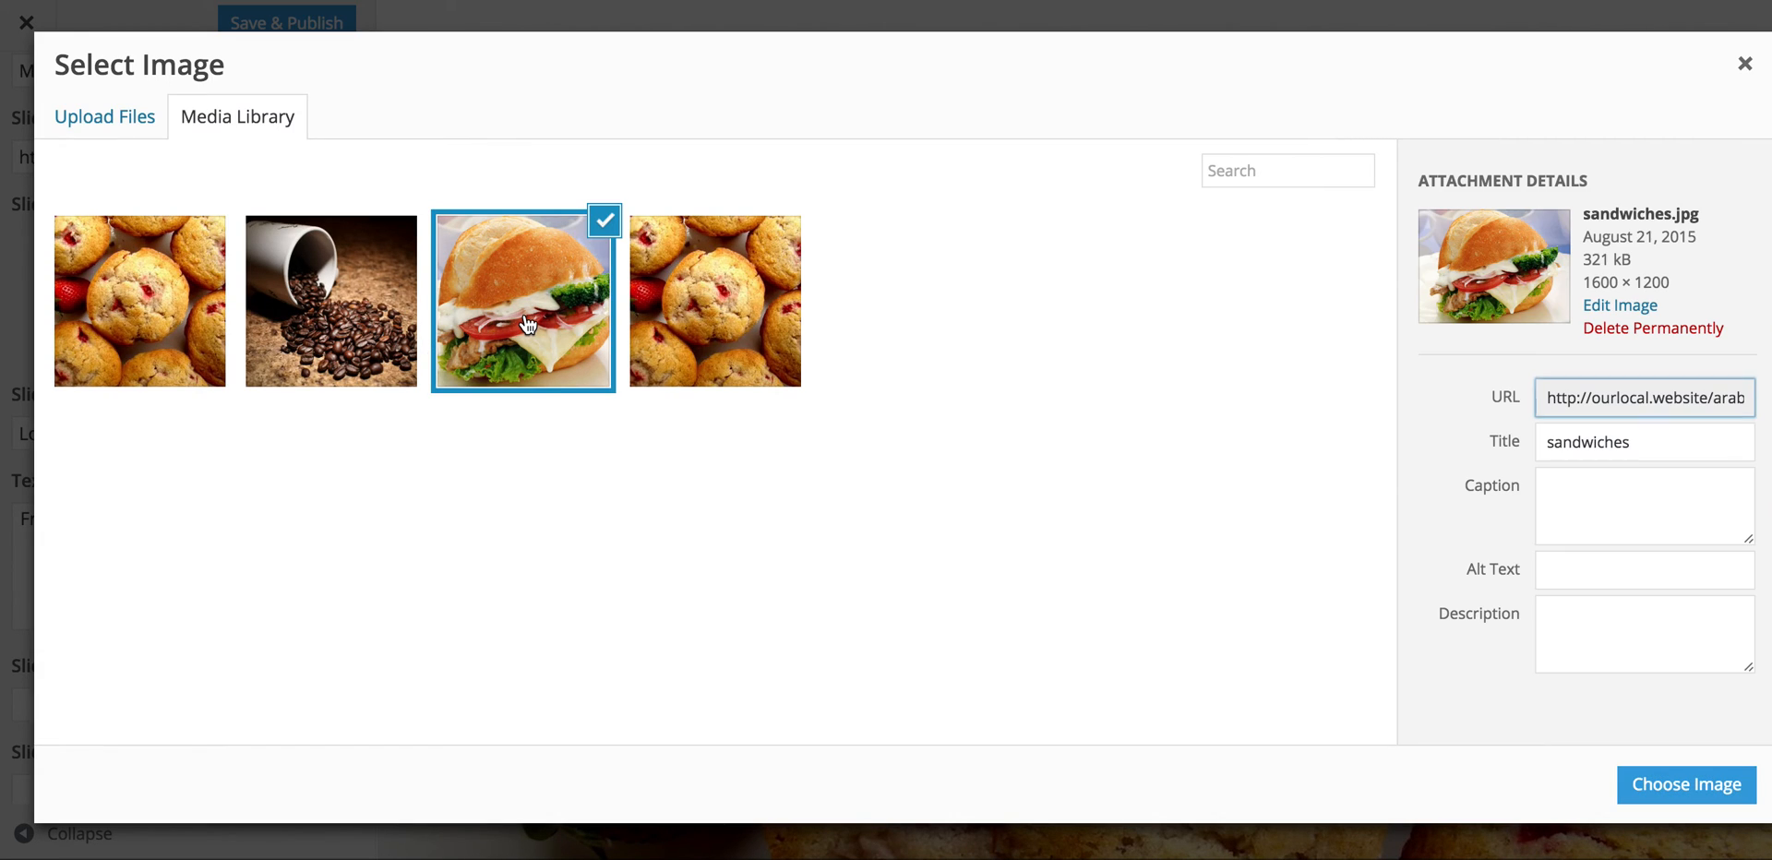
click(1686, 783)
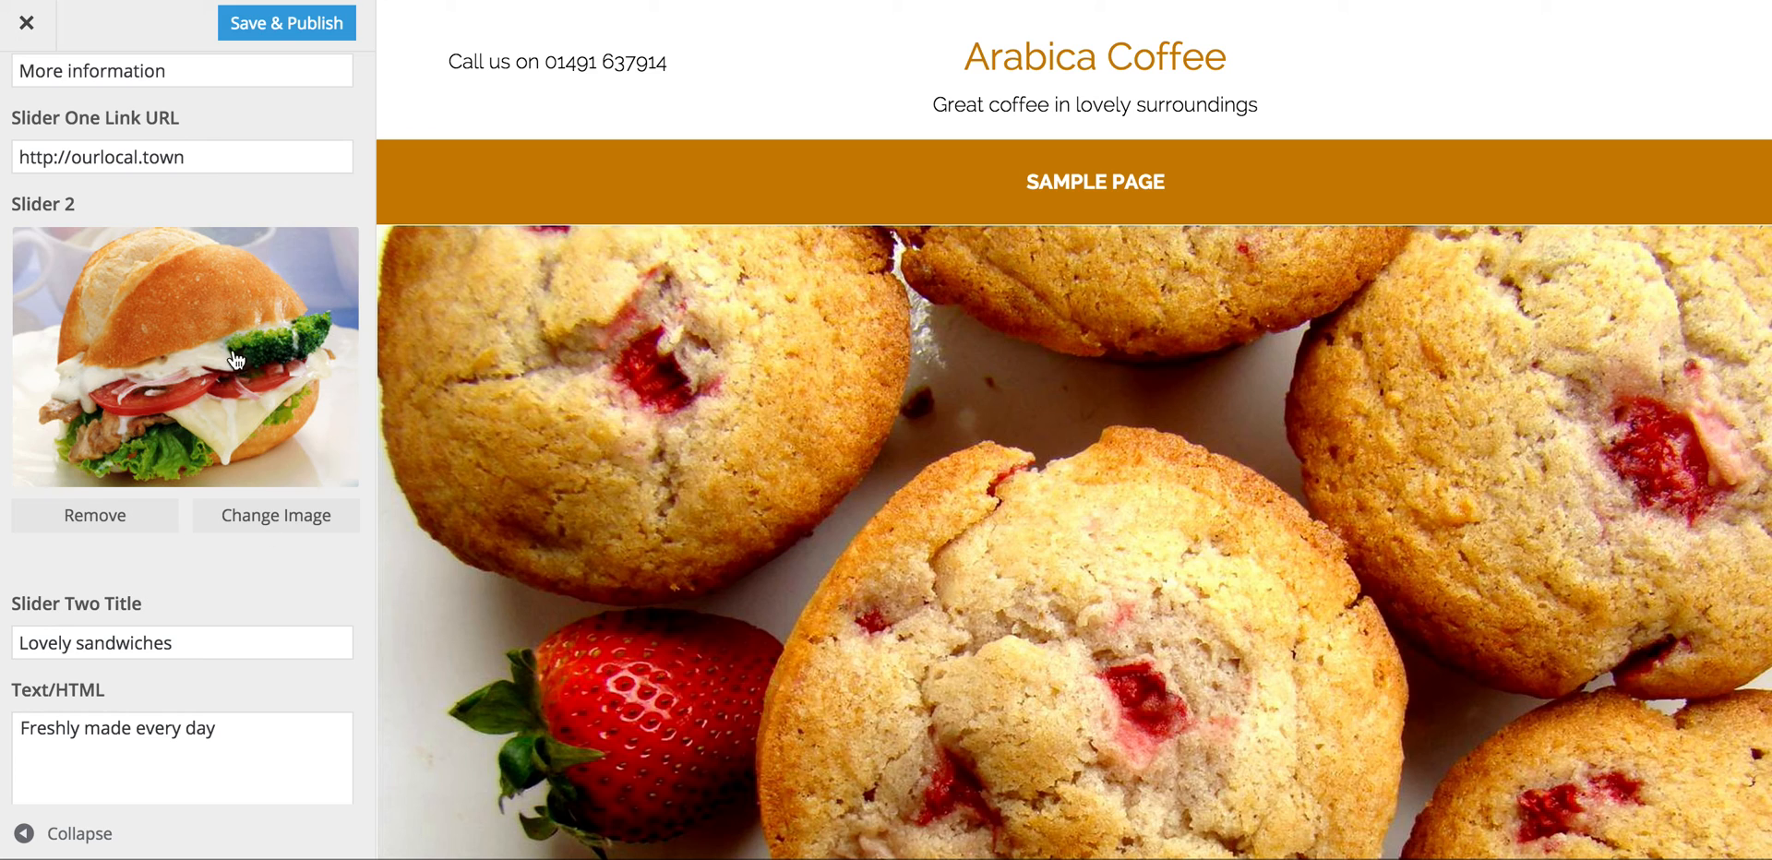
scroll(257, 630, down, 5)
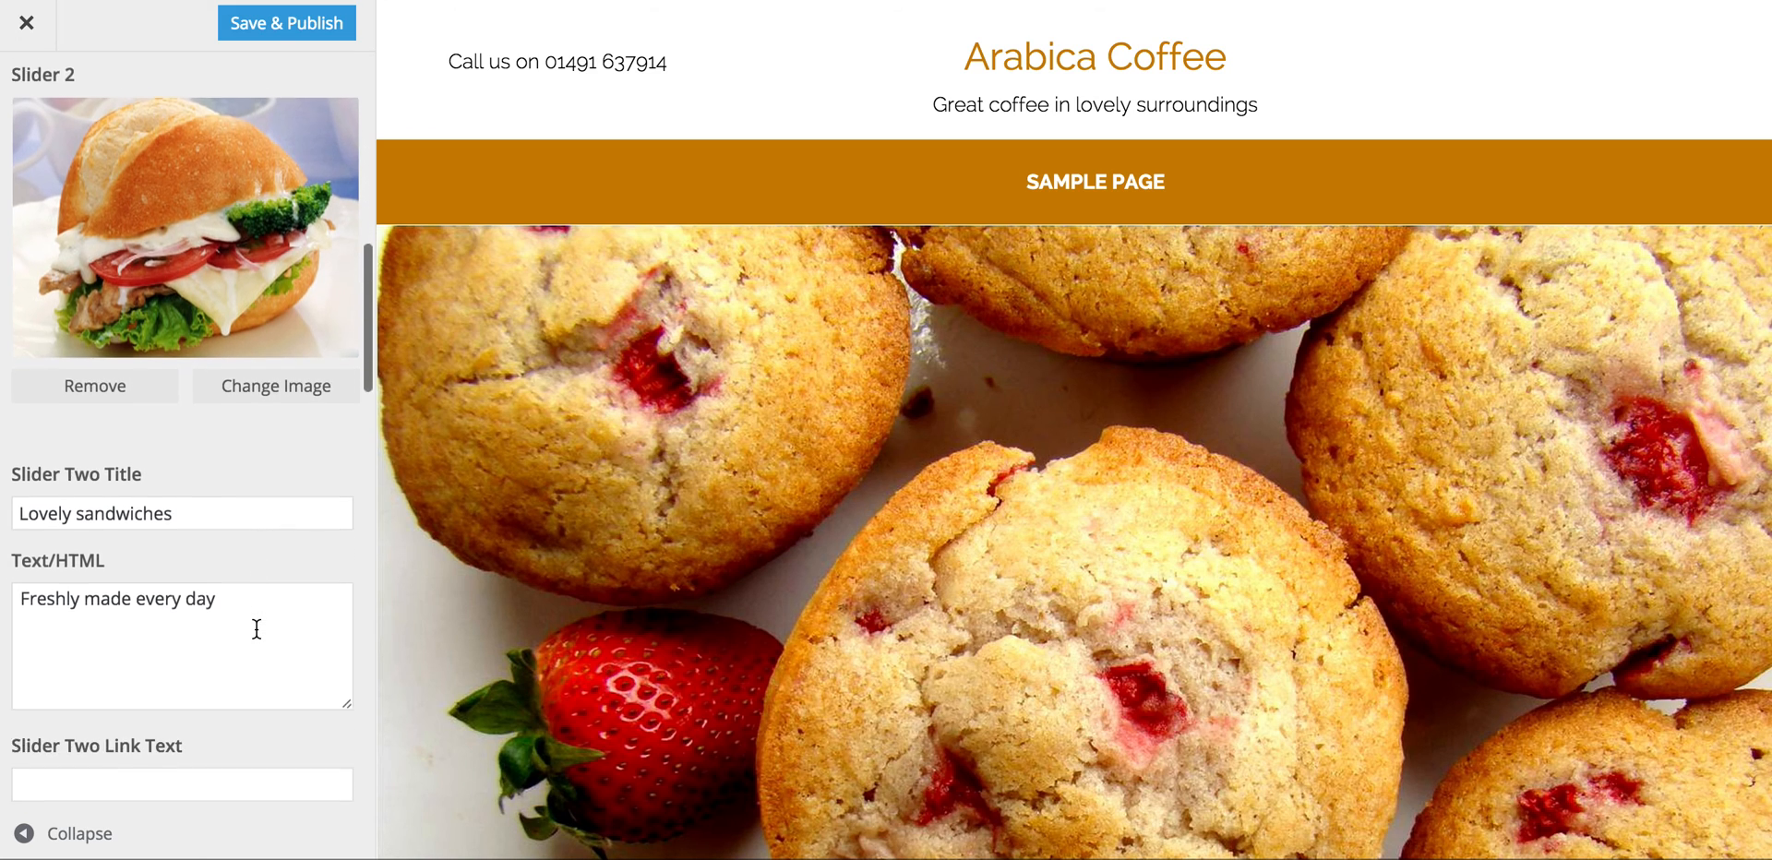
scroll(255, 616, down, 4)
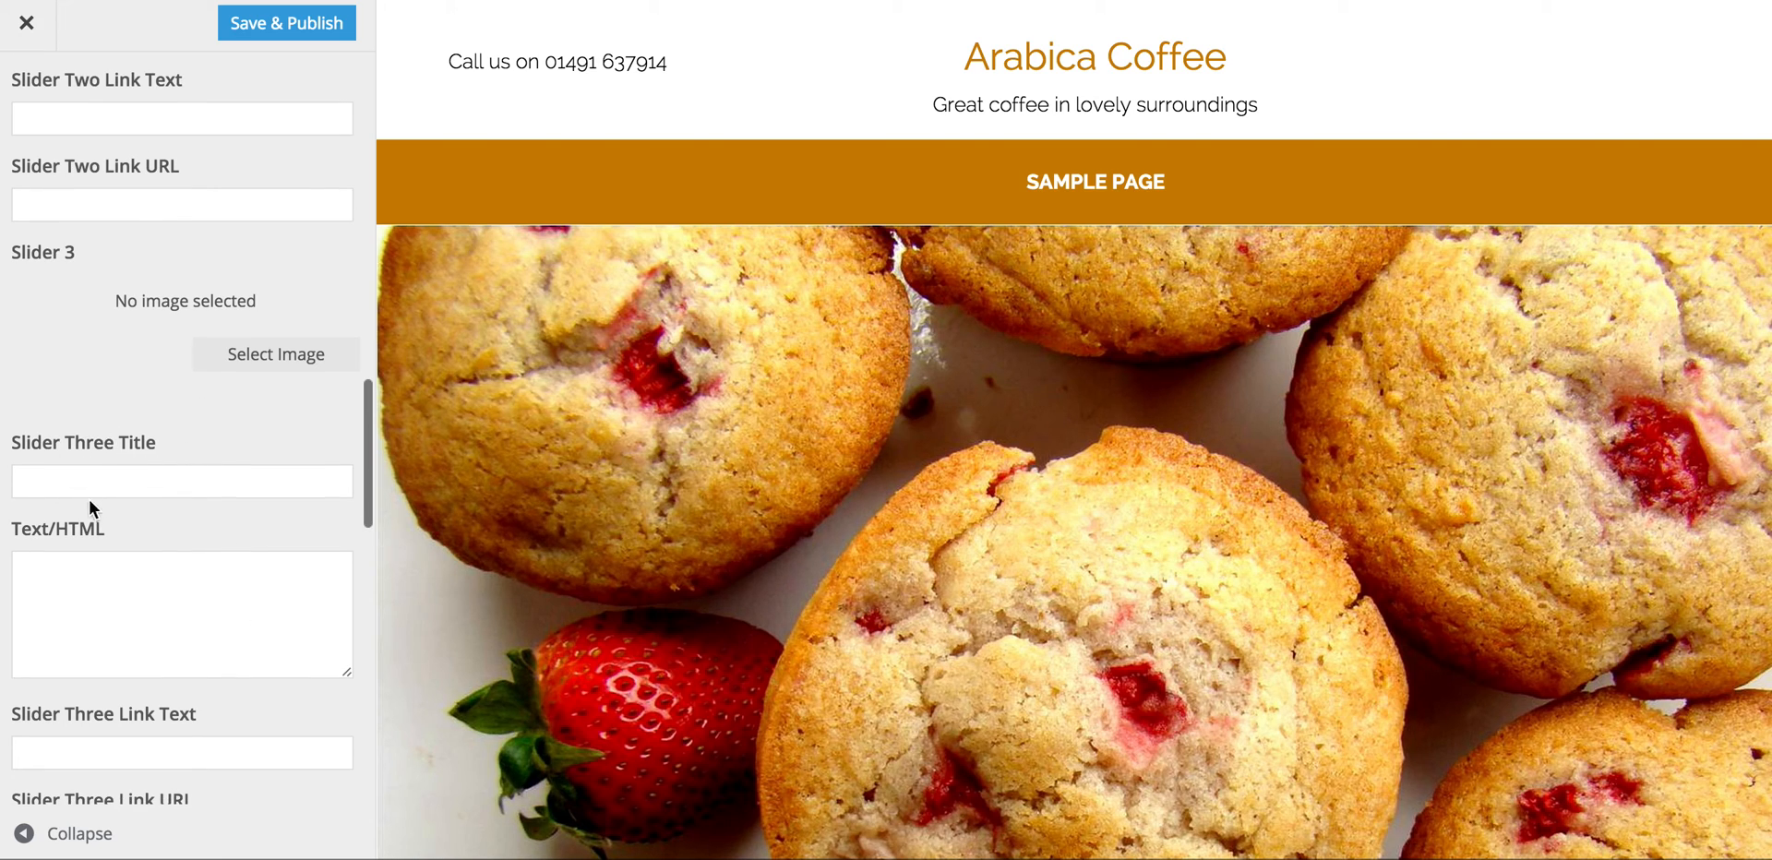
Step: Give Slider 3 the coffee-beans.jpg image and save and publish the changes
click(71, 476)
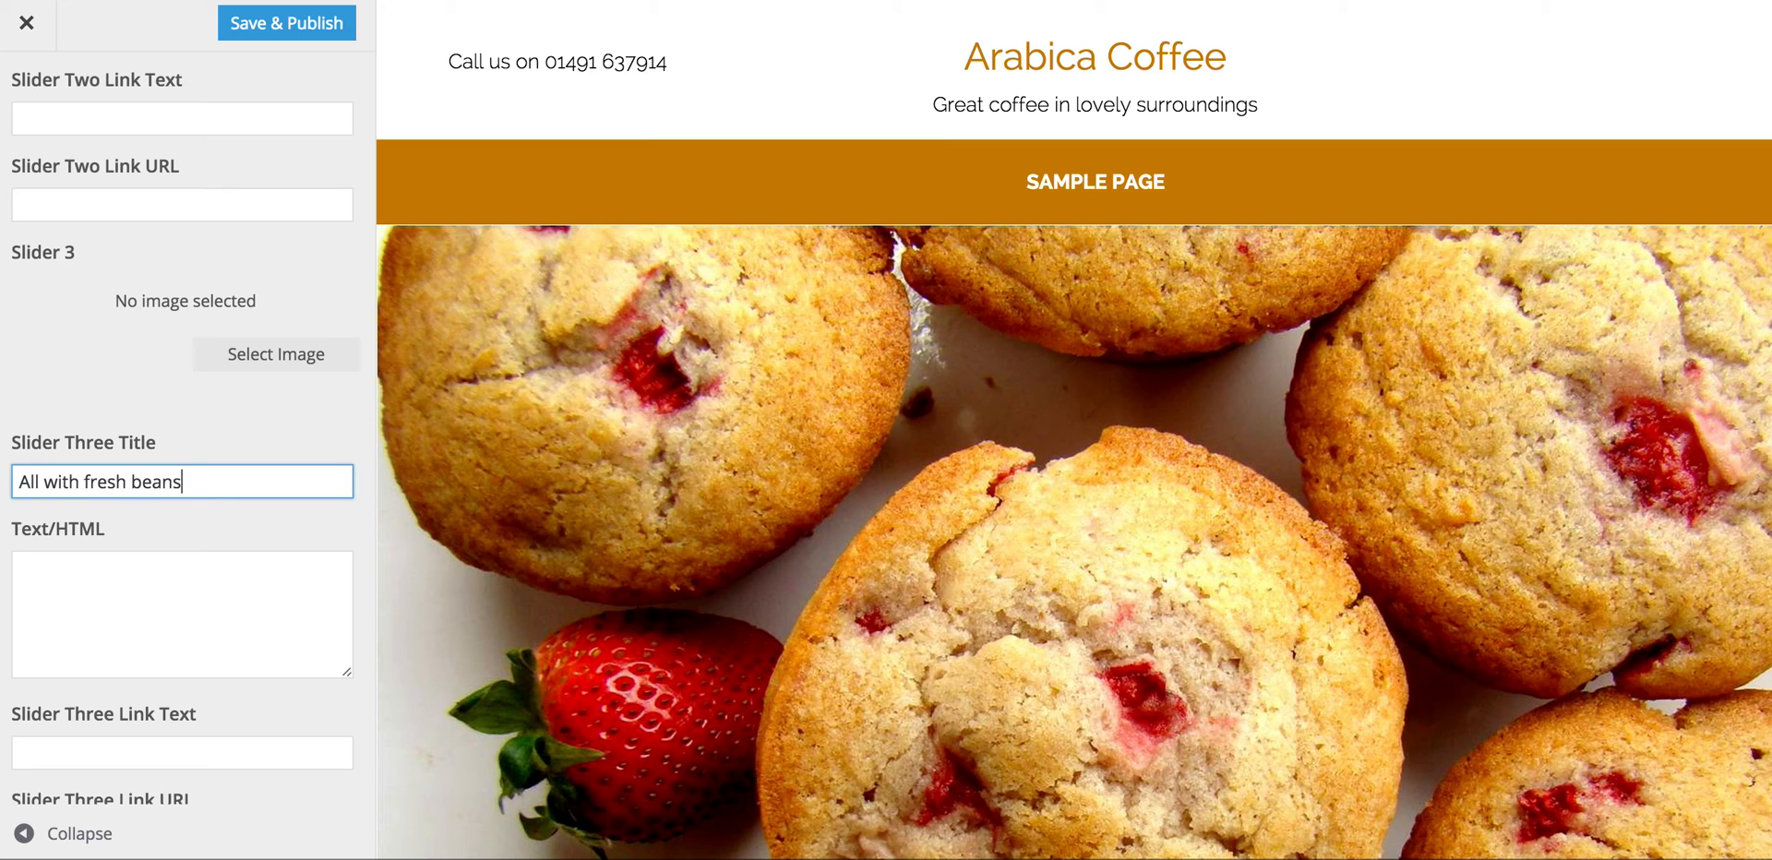
click(71, 565)
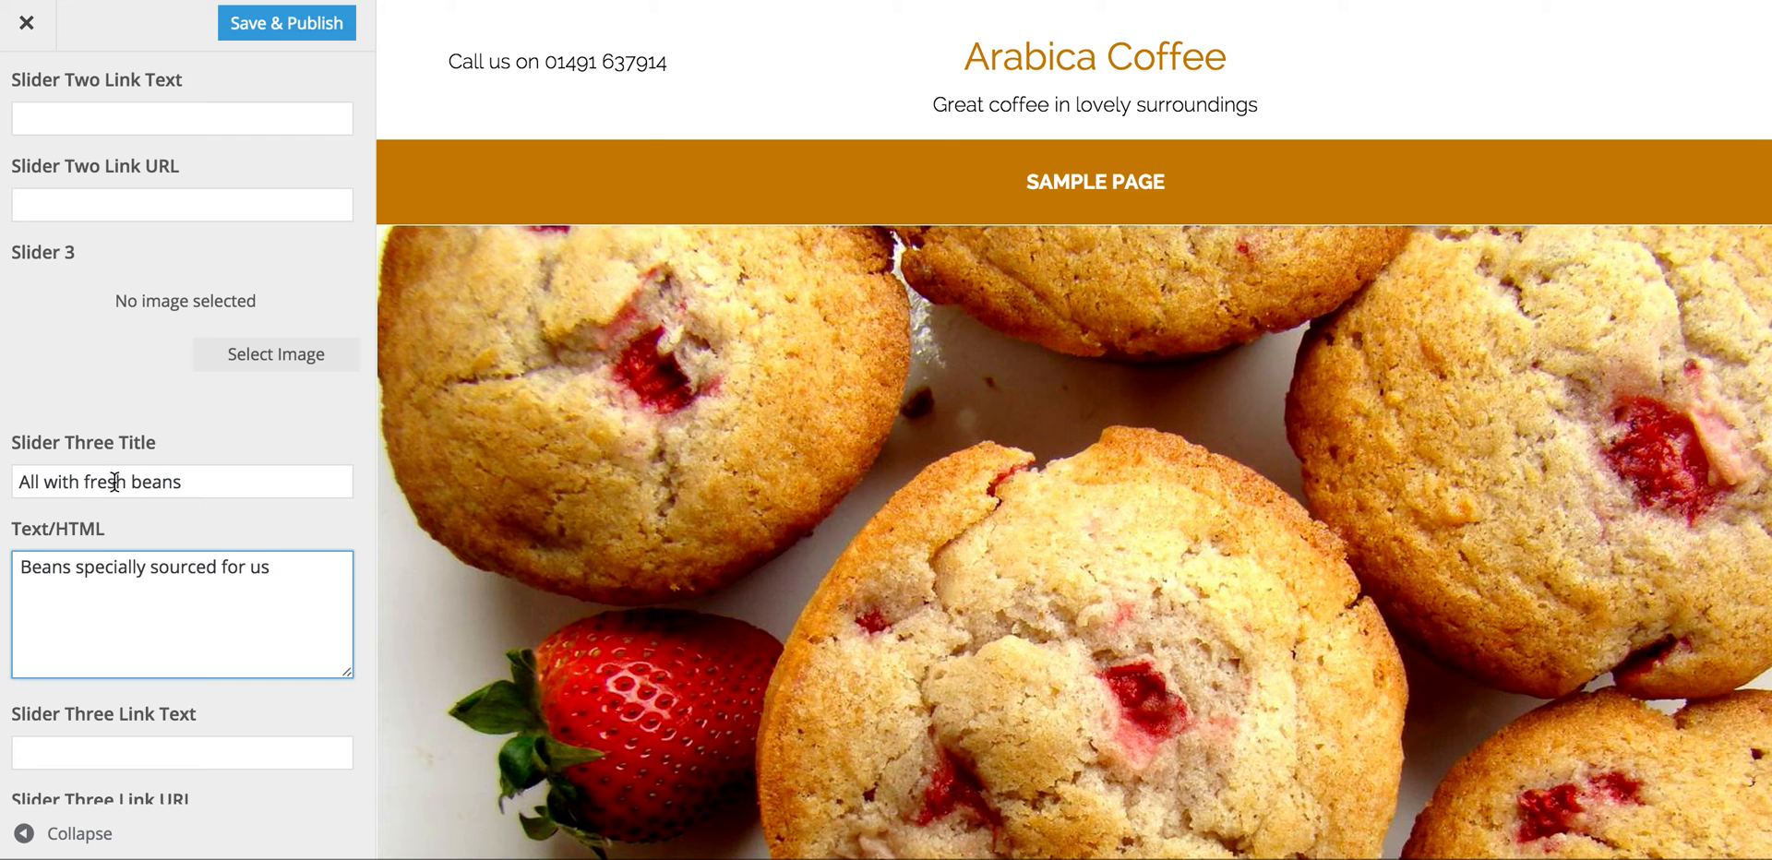
click(258, 362)
click(356, 348)
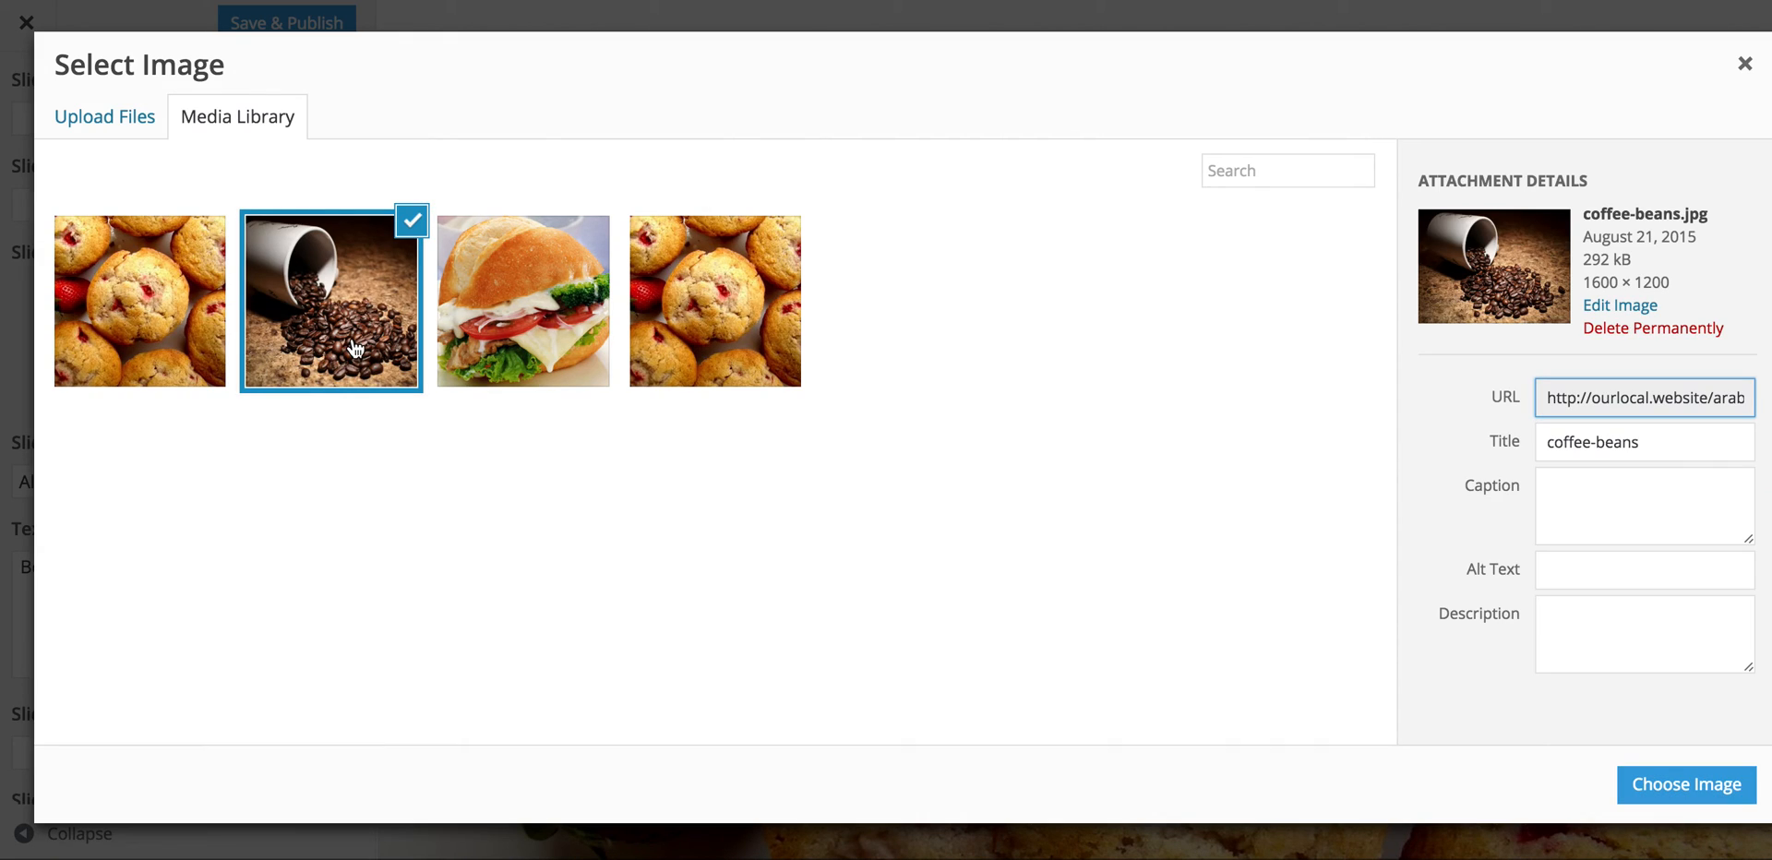
click(1697, 792)
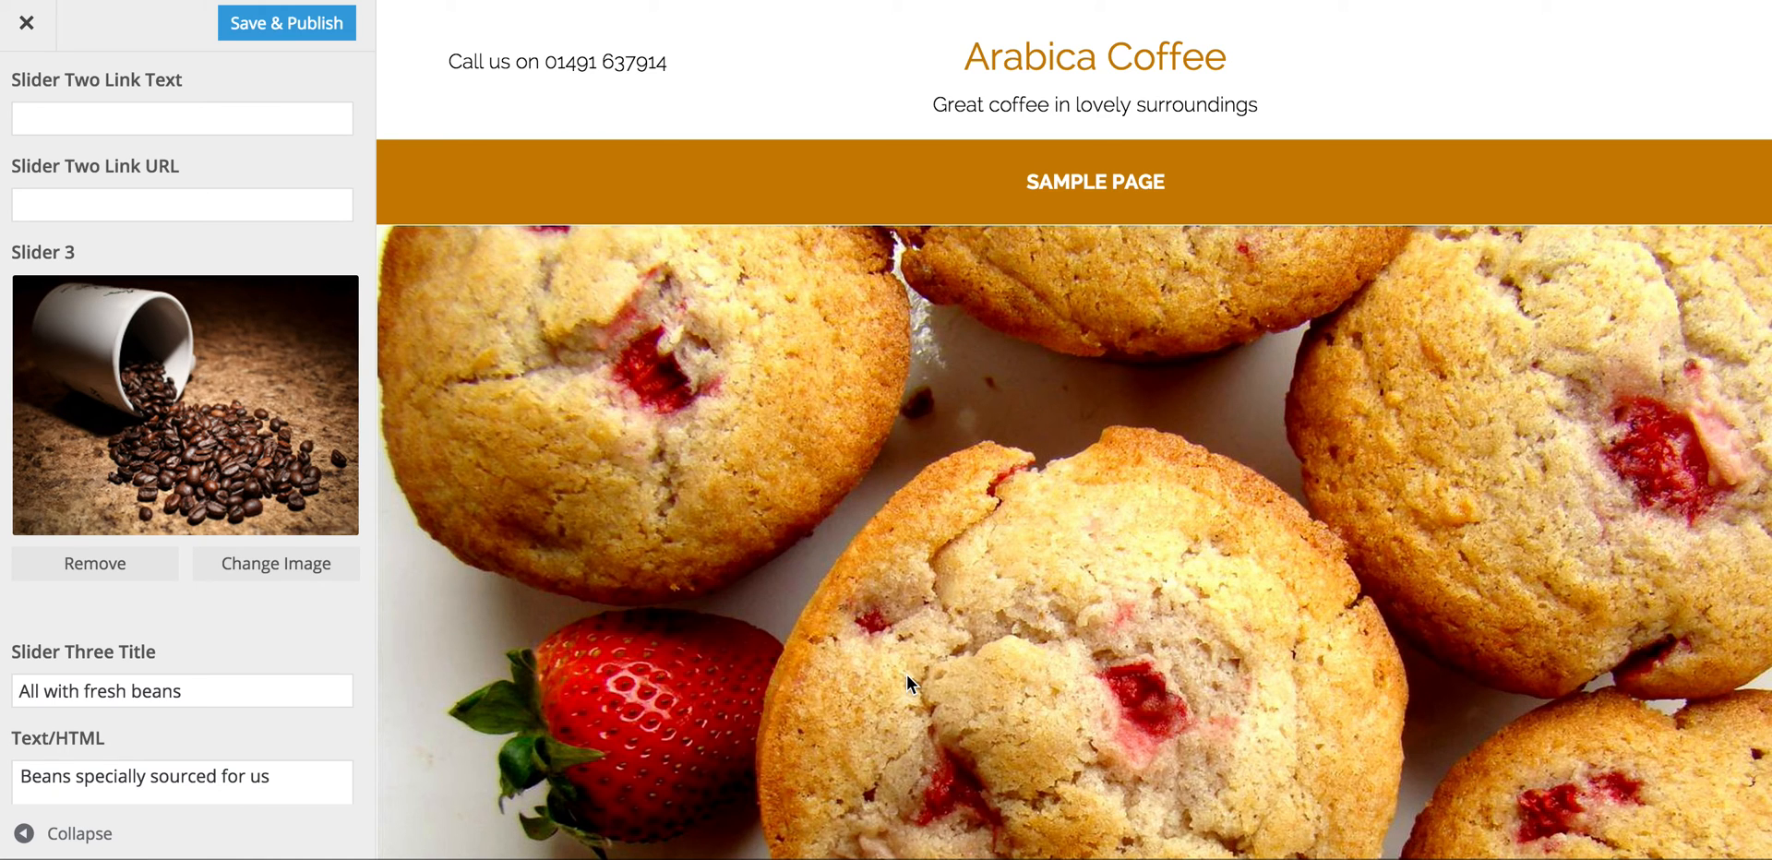
click(312, 29)
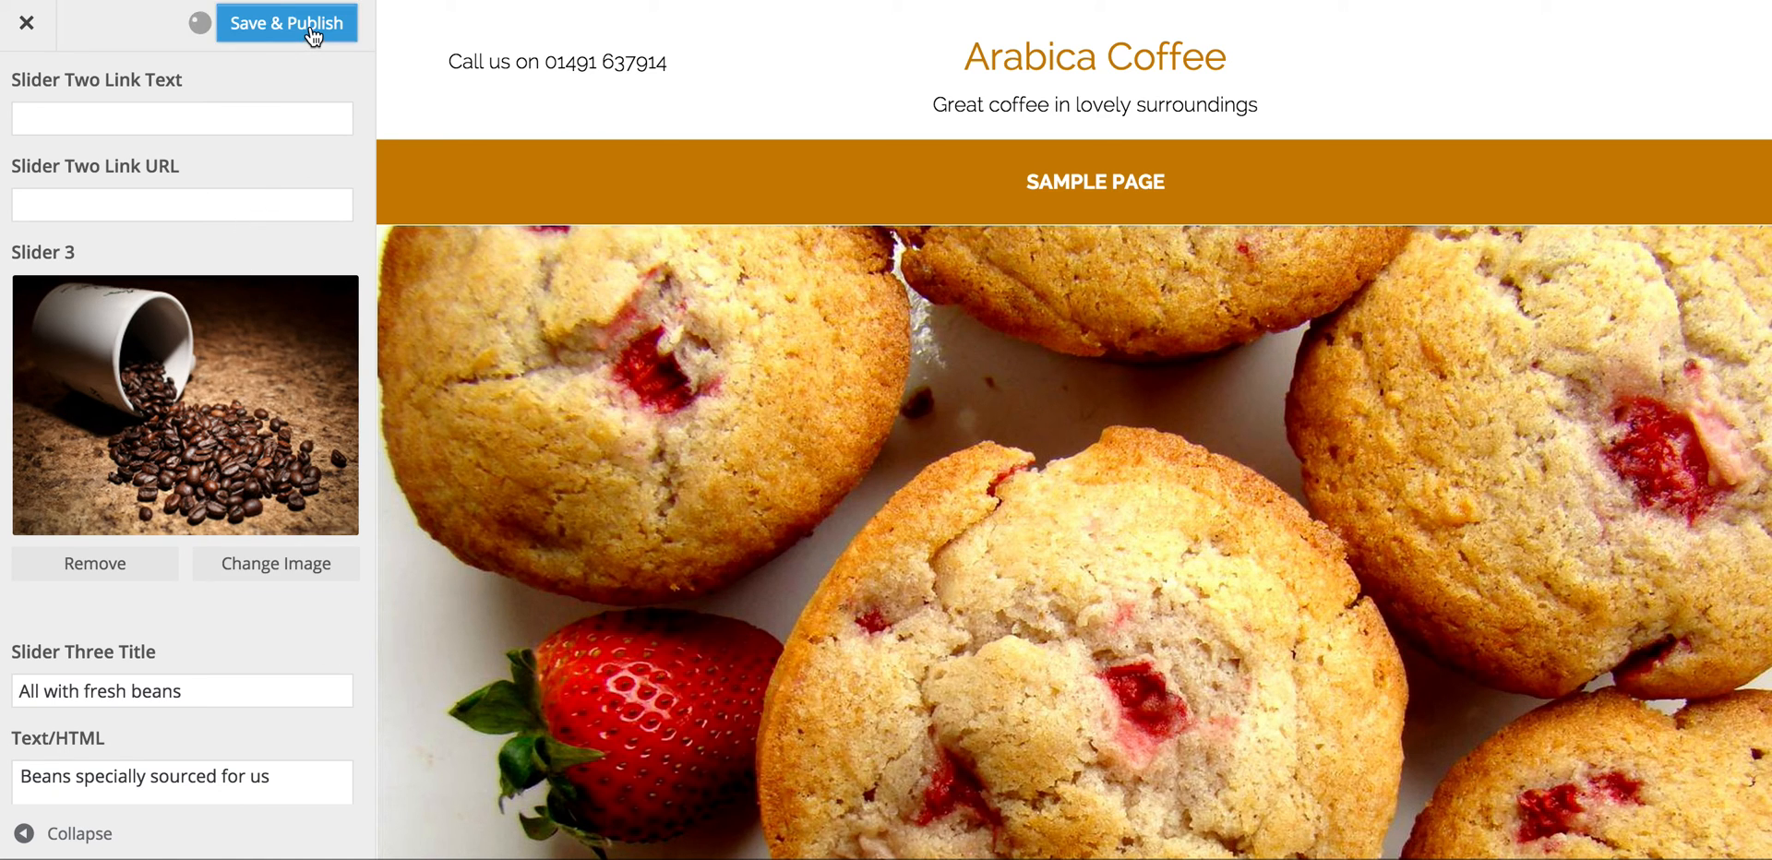
Step: Close the Customizer, watch the three slides cycle on the live homepage, then reopen Customize
click(30, 25)
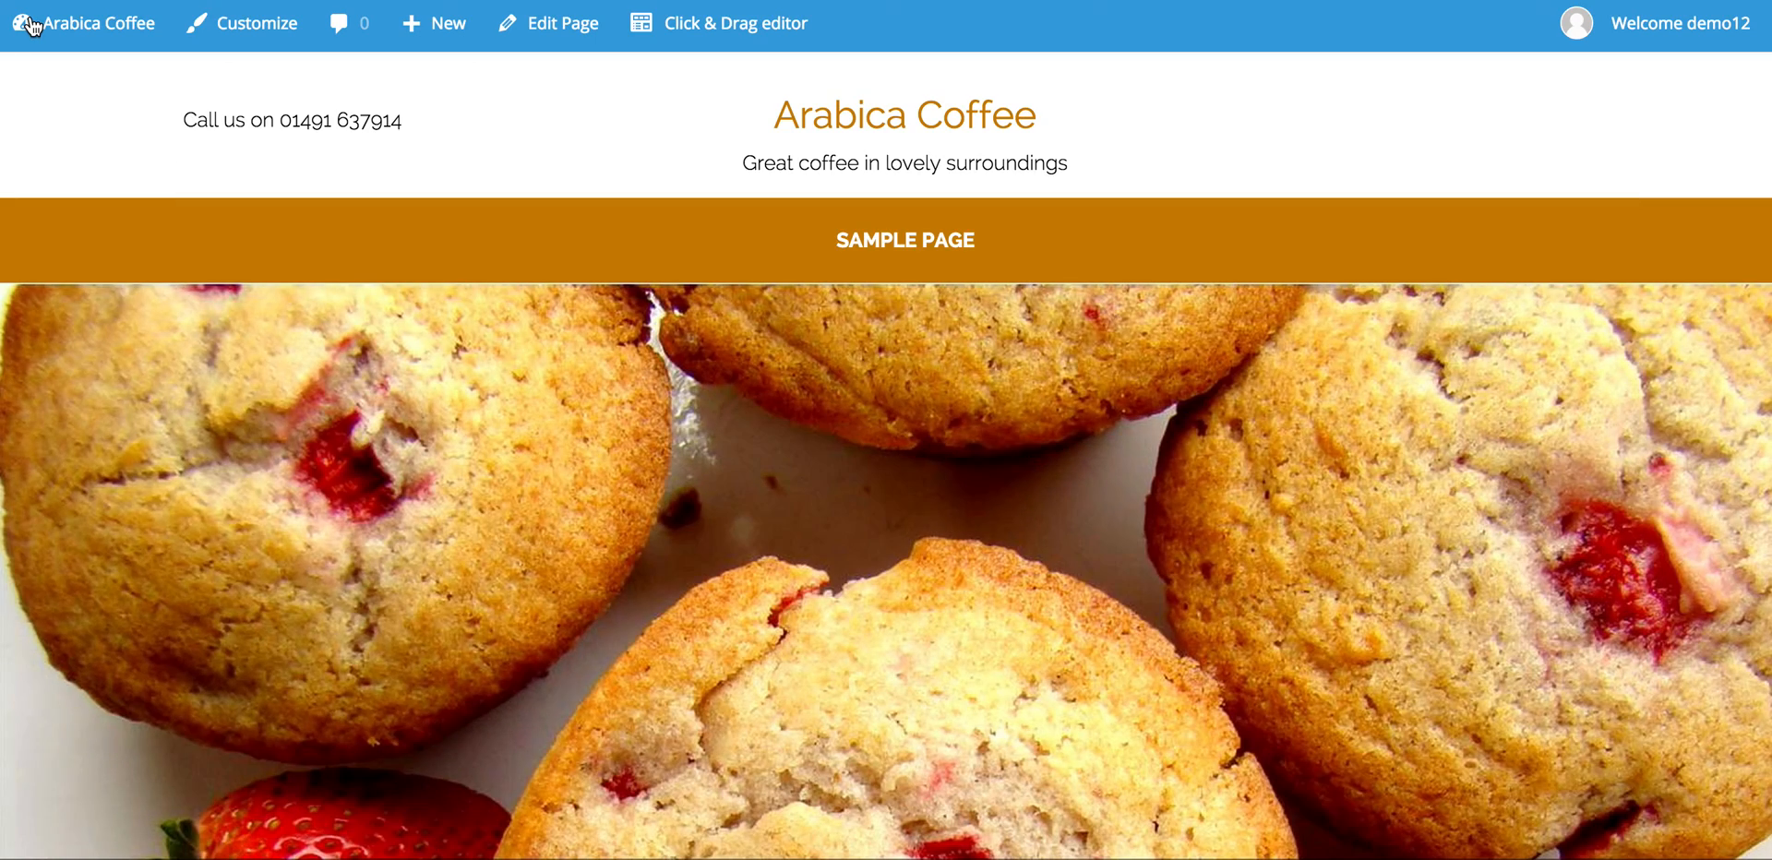
scroll(822, 657, down, 2)
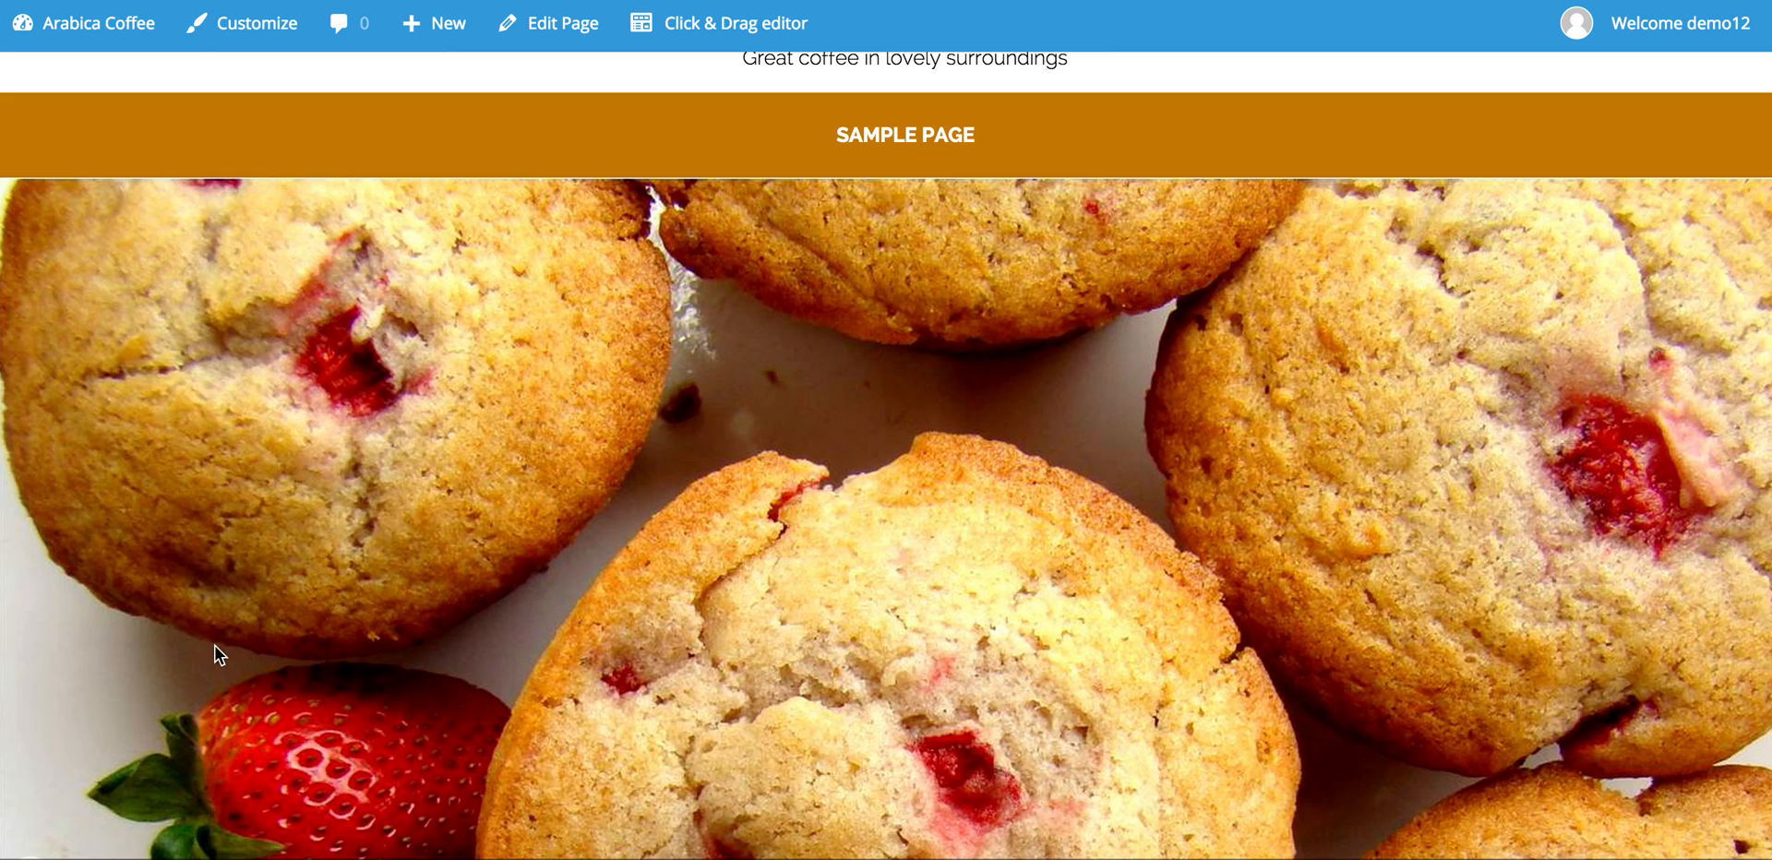
scroll(43, 628, down, 2)
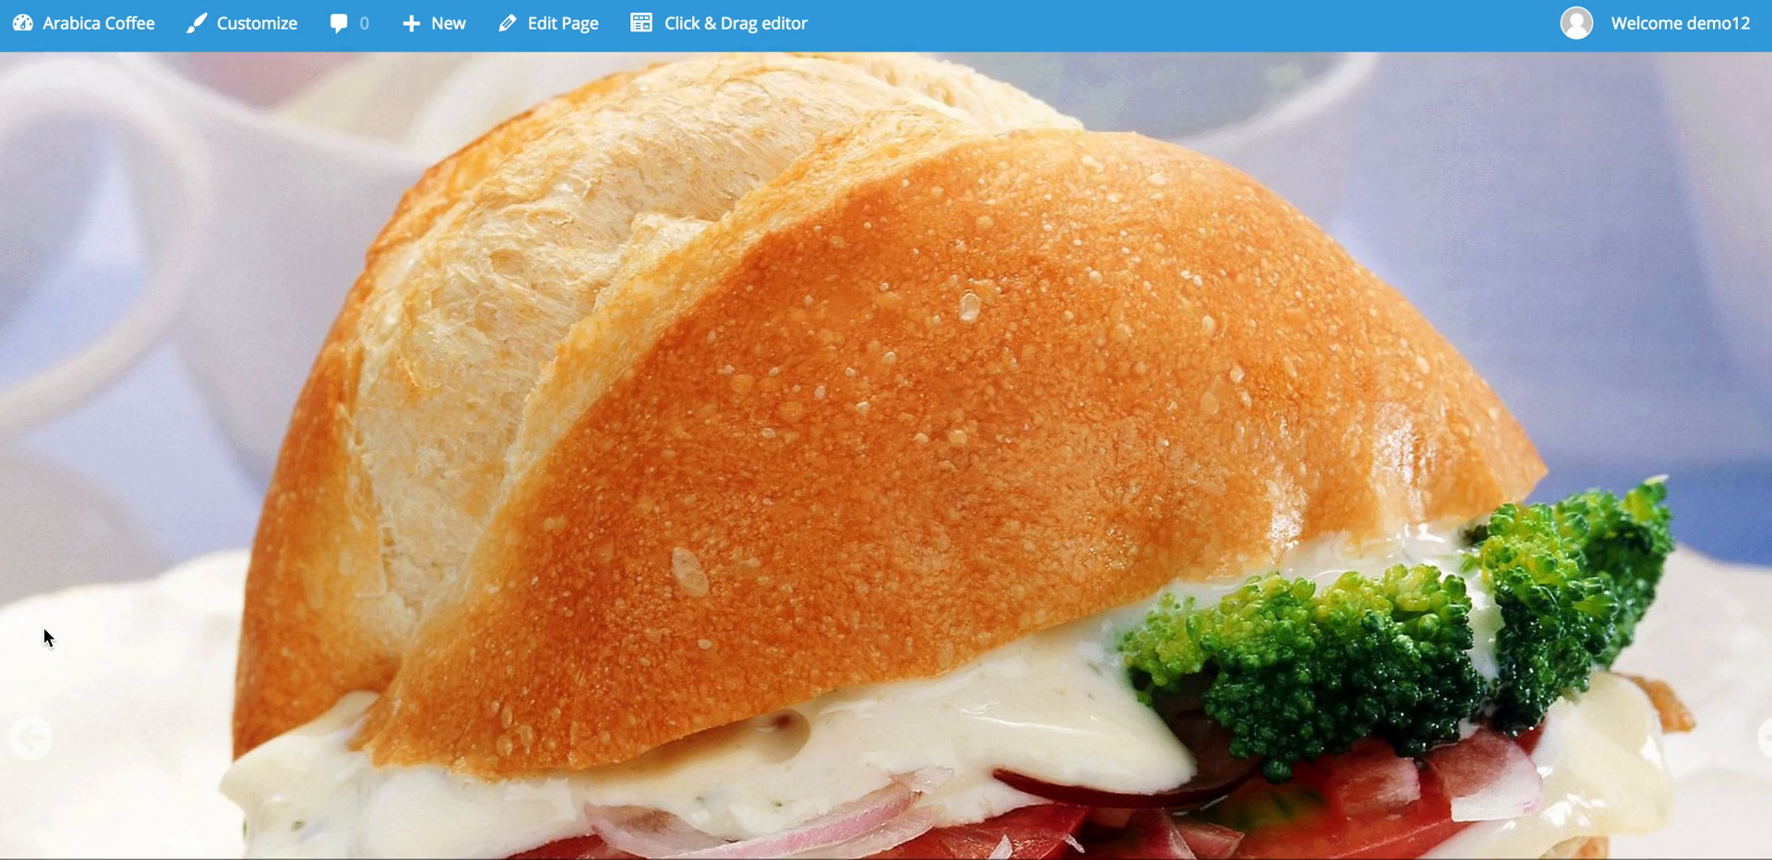
scroll(45, 631, down, 4)
scroll(44, 630, up, 2)
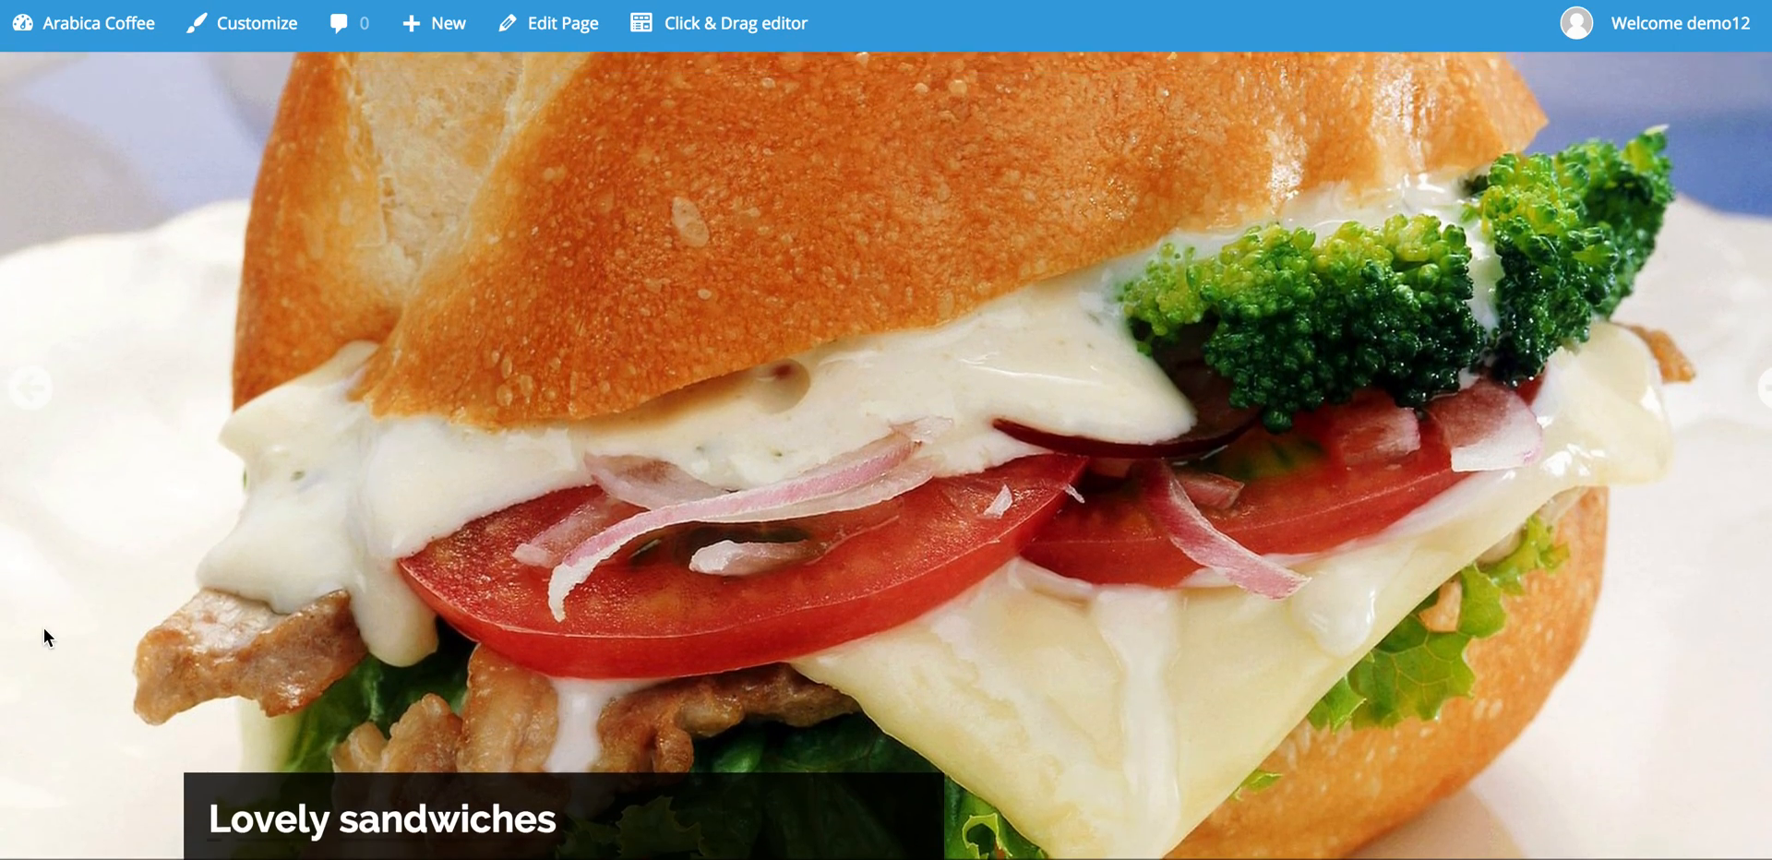
scroll(44, 635, down, 4)
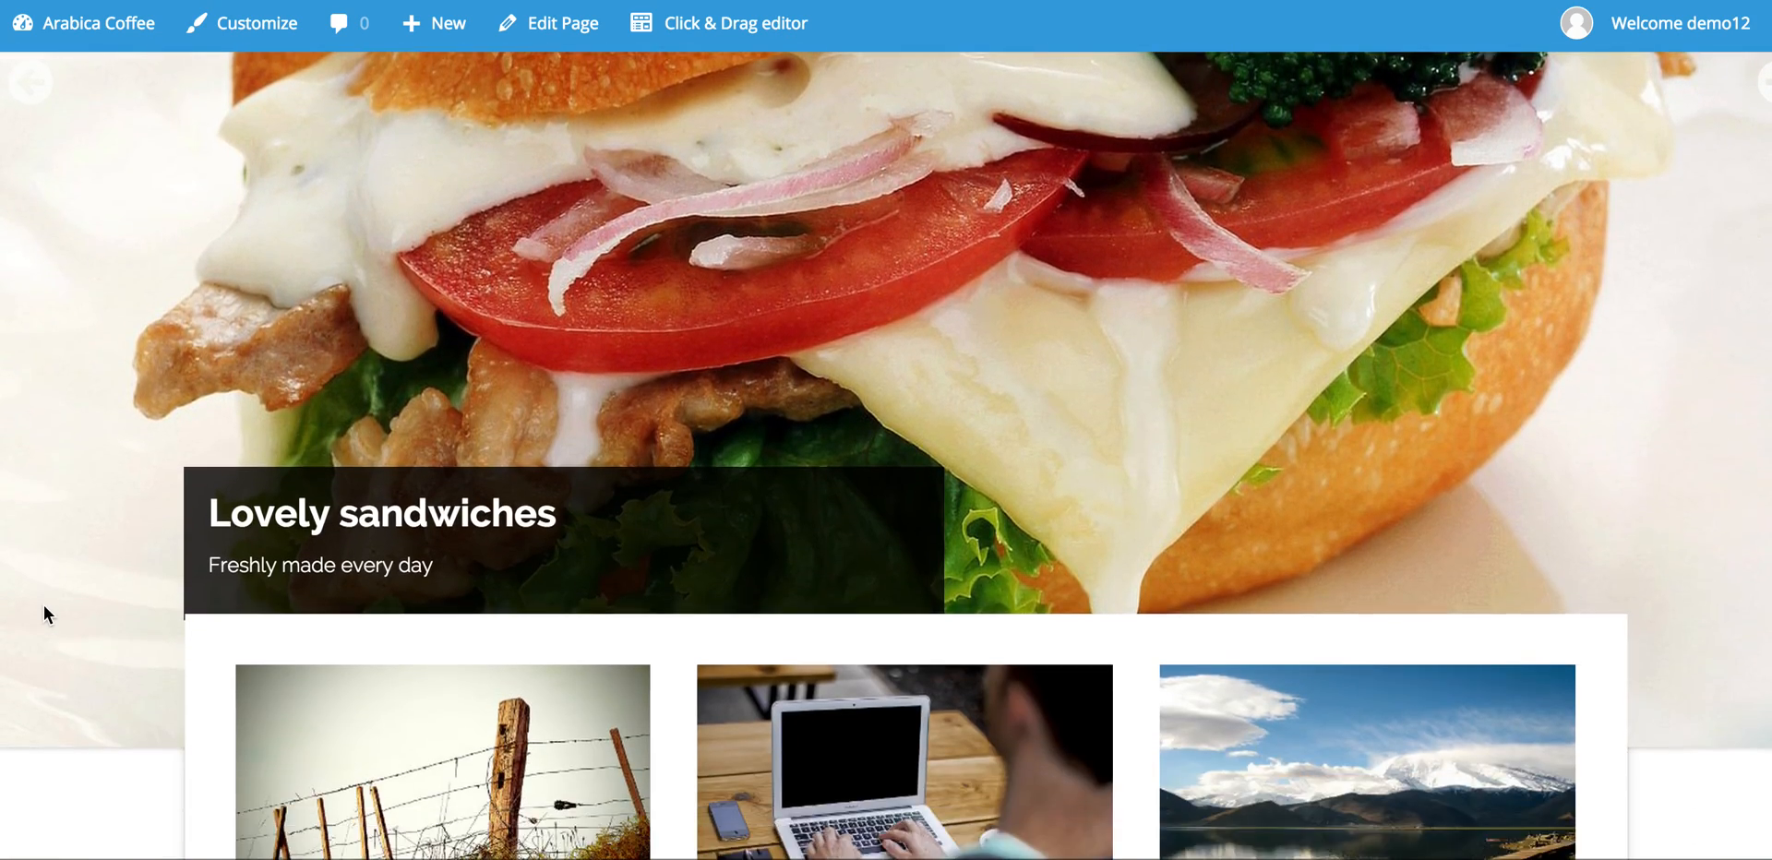
scroll(42, 605, up, 3)
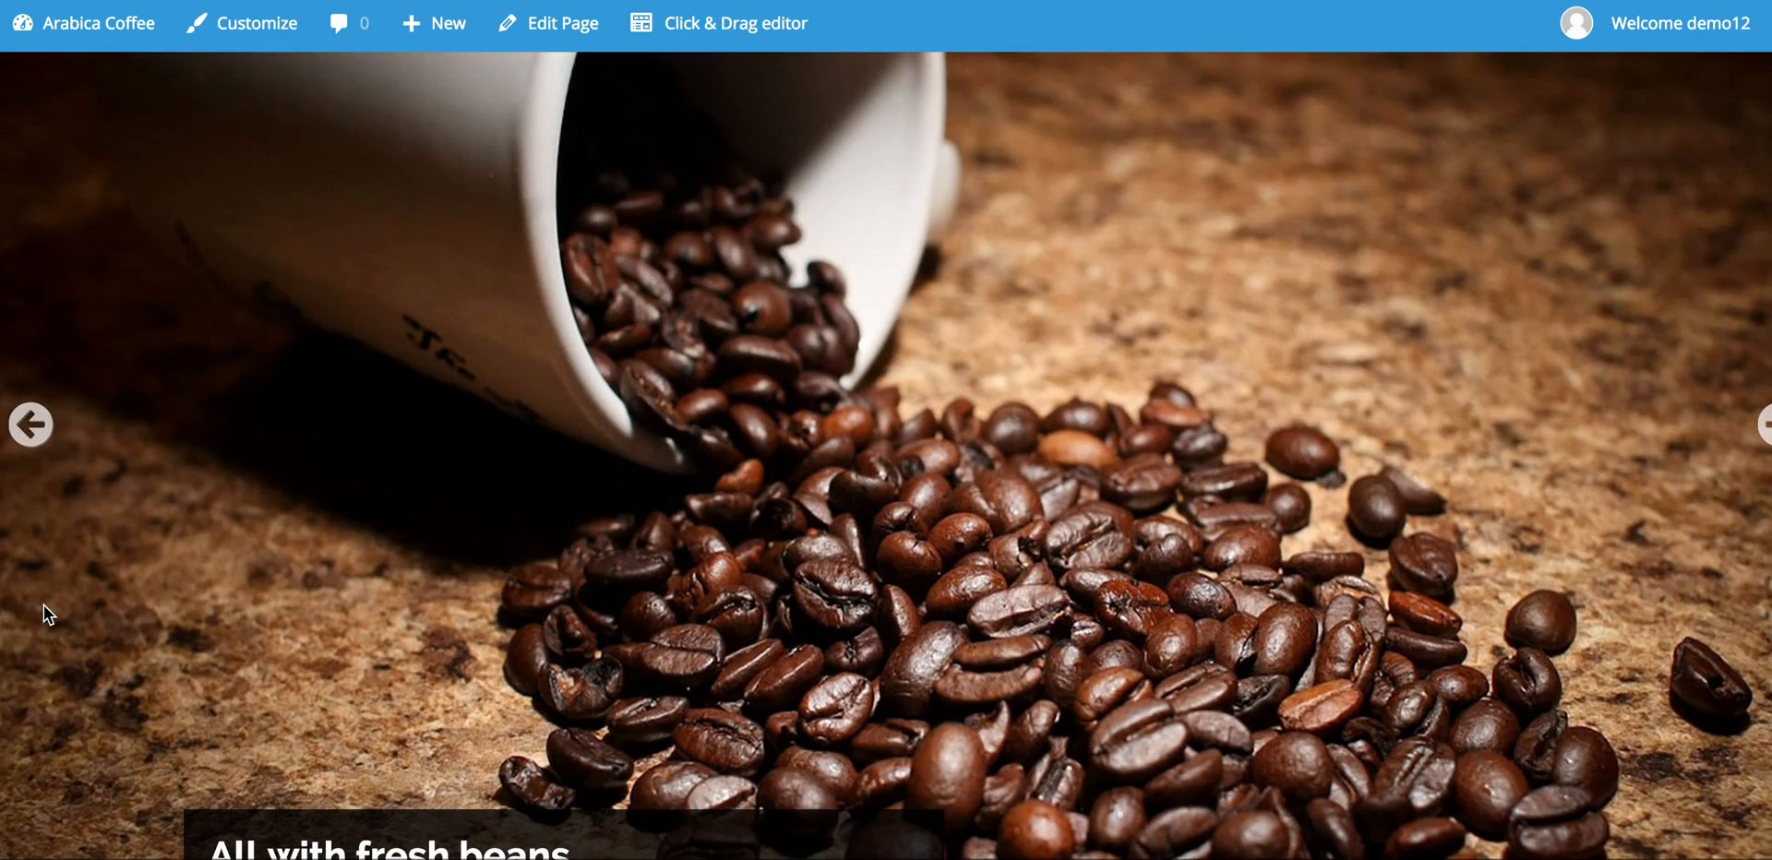
scroll(42, 605, down, 2)
click(268, 31)
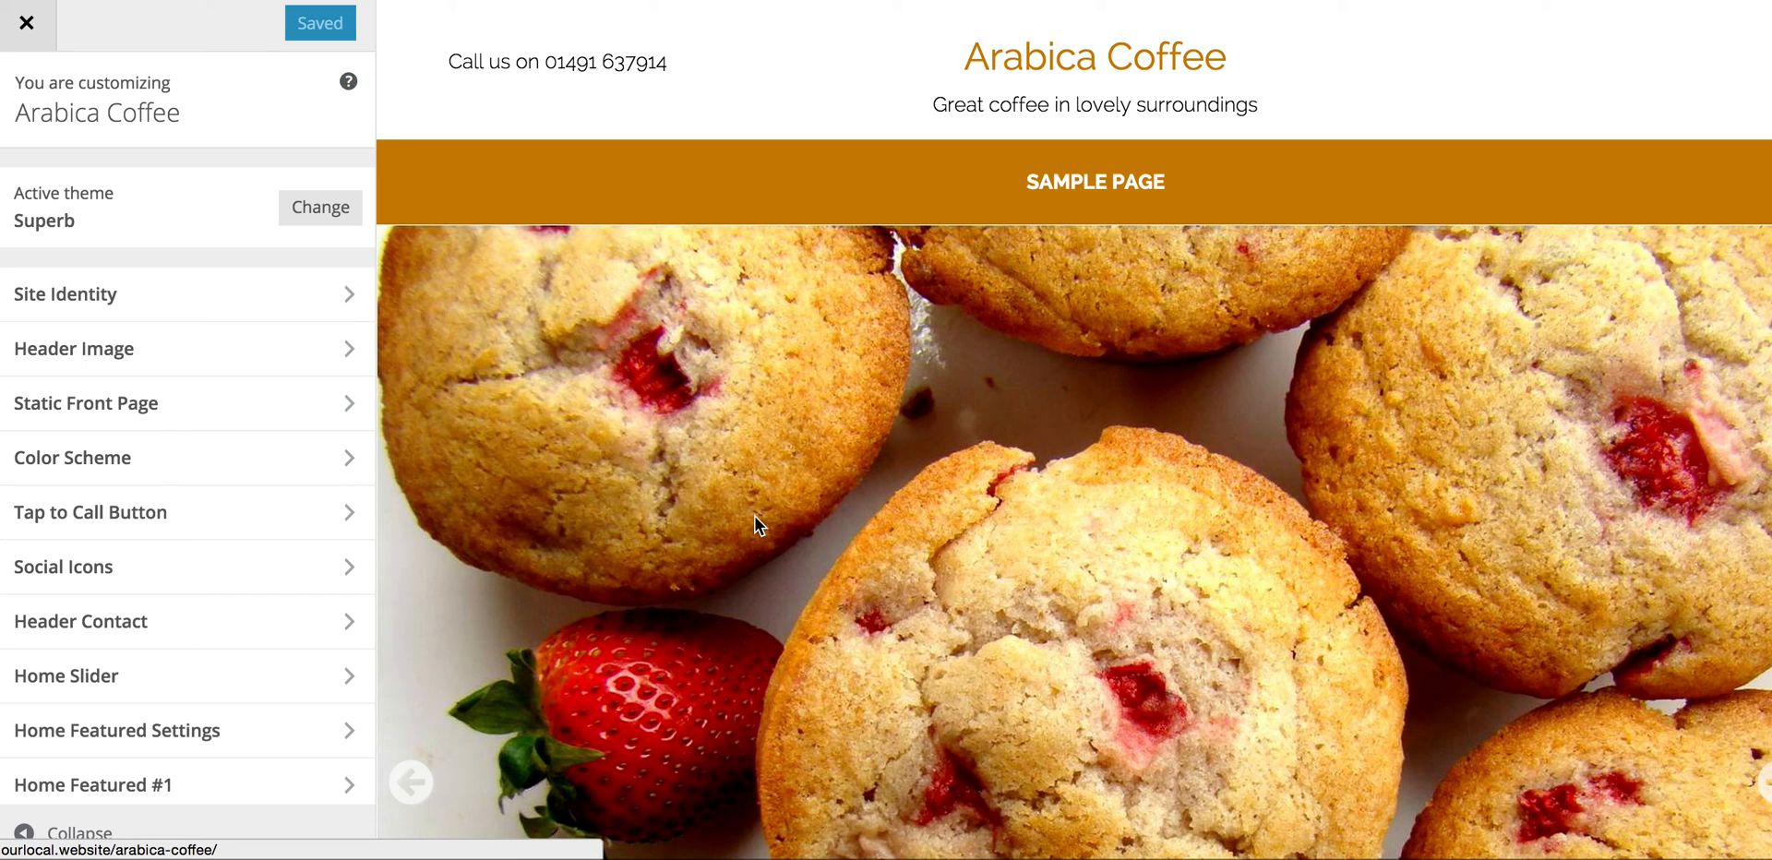
Step: Scroll the preview past the slider to the Our Products, Our Services and Our Clients boxes
scroll(754, 518, down, 5)
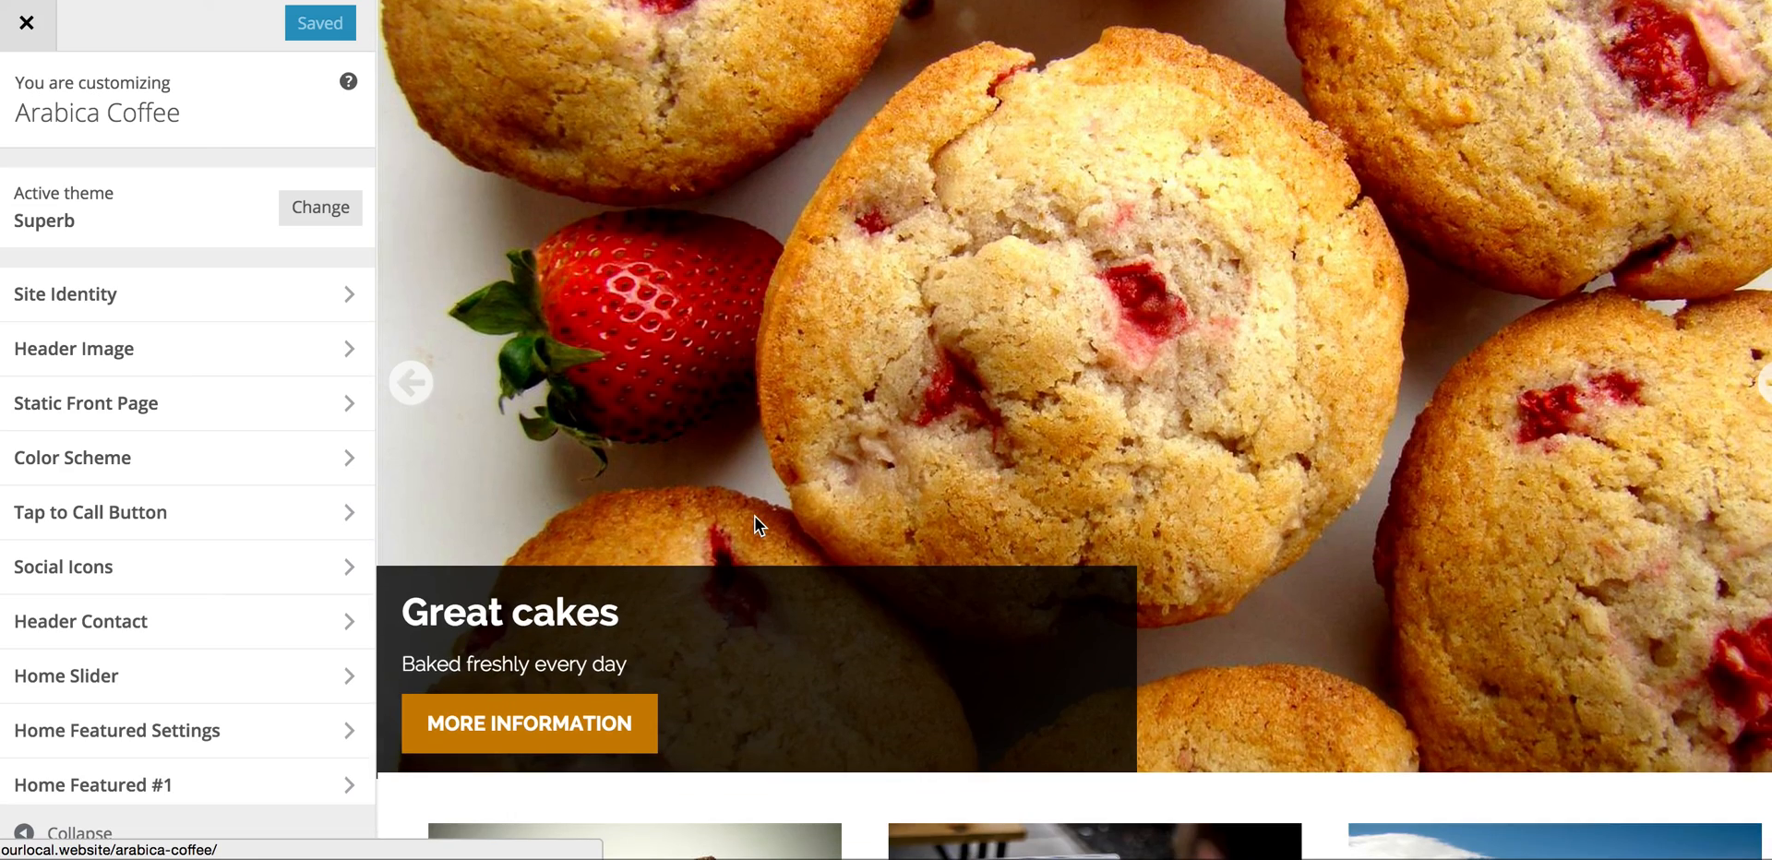
scroll(755, 516, up, 5)
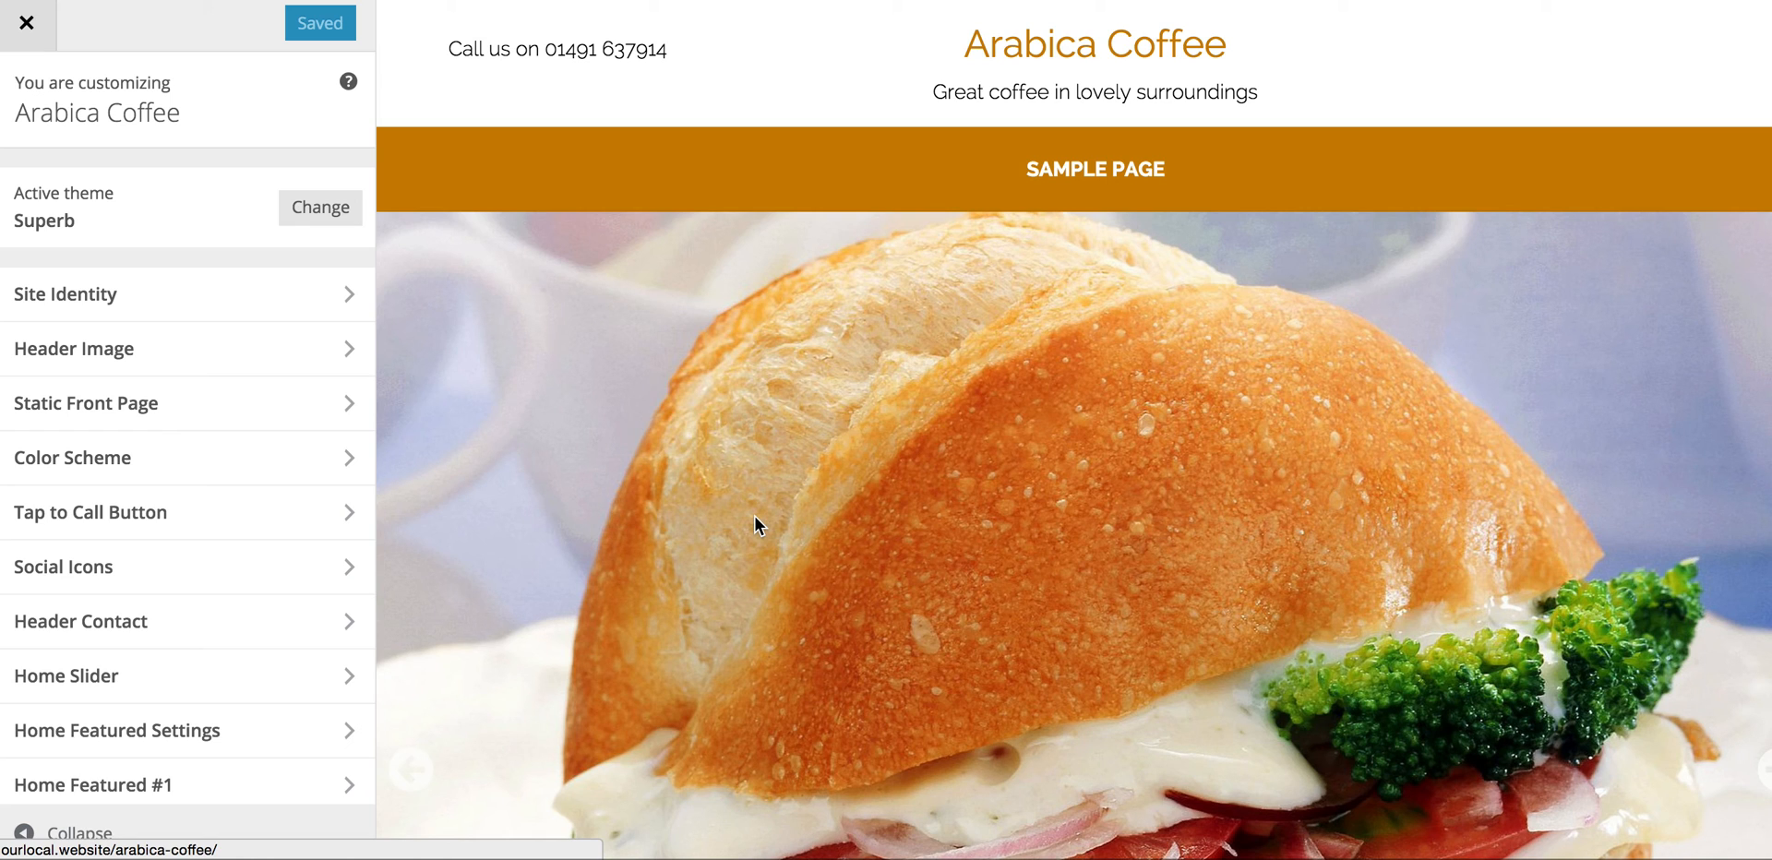
scroll(977, 545, down, 5)
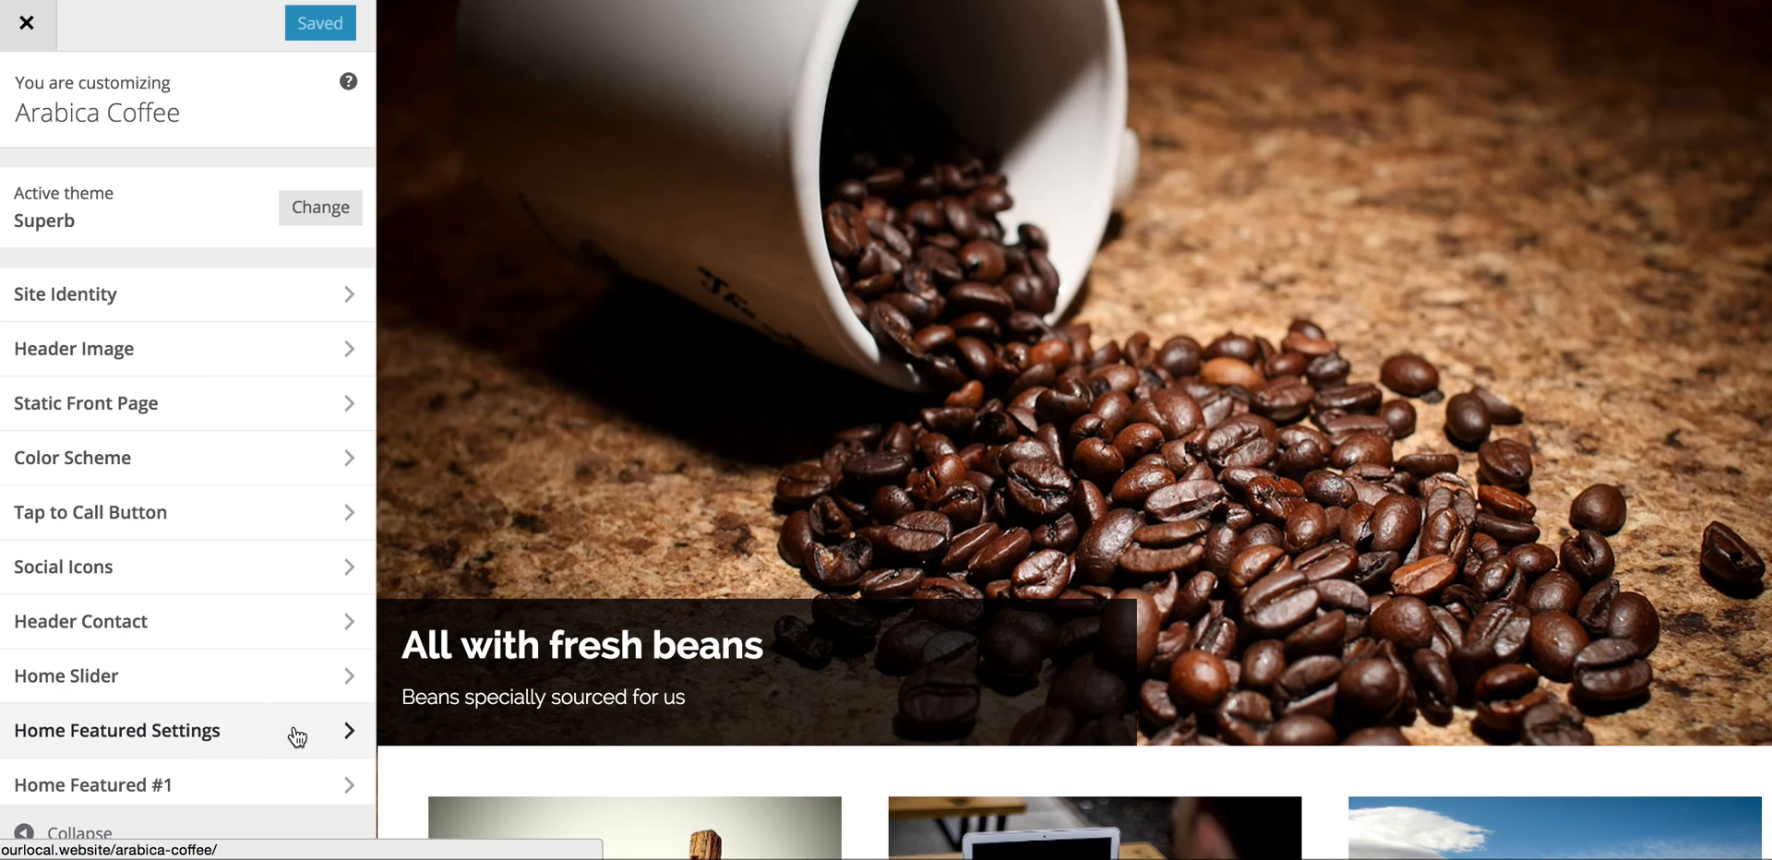
scroll(595, 685, down, 6)
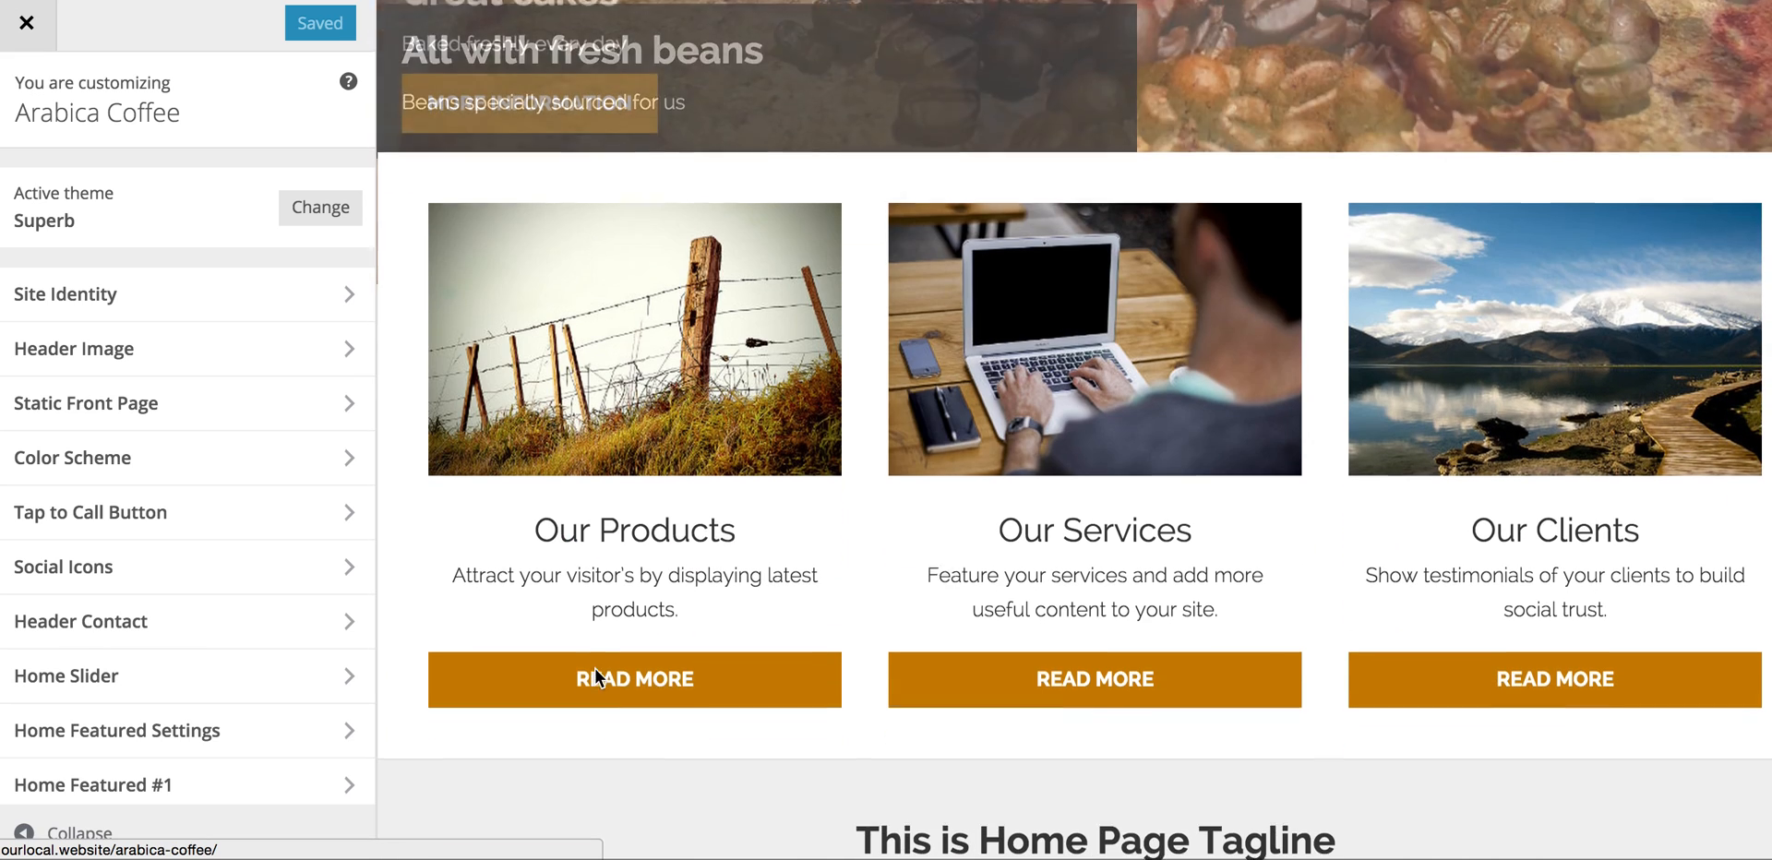
click(276, 740)
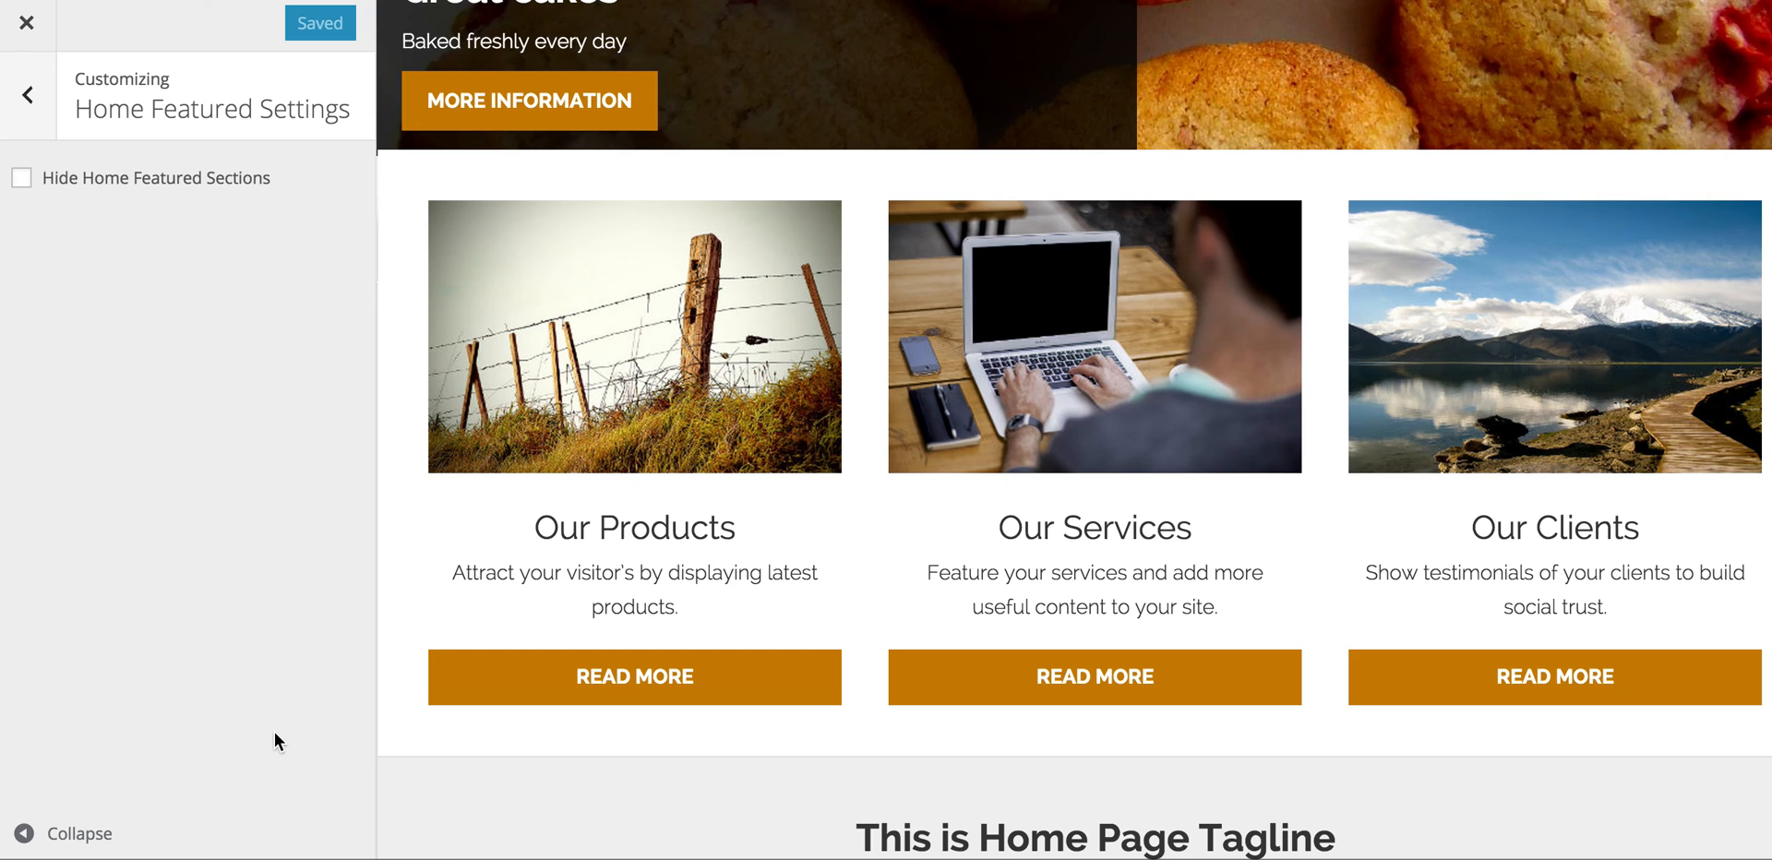
scroll(778, 484, down, 4)
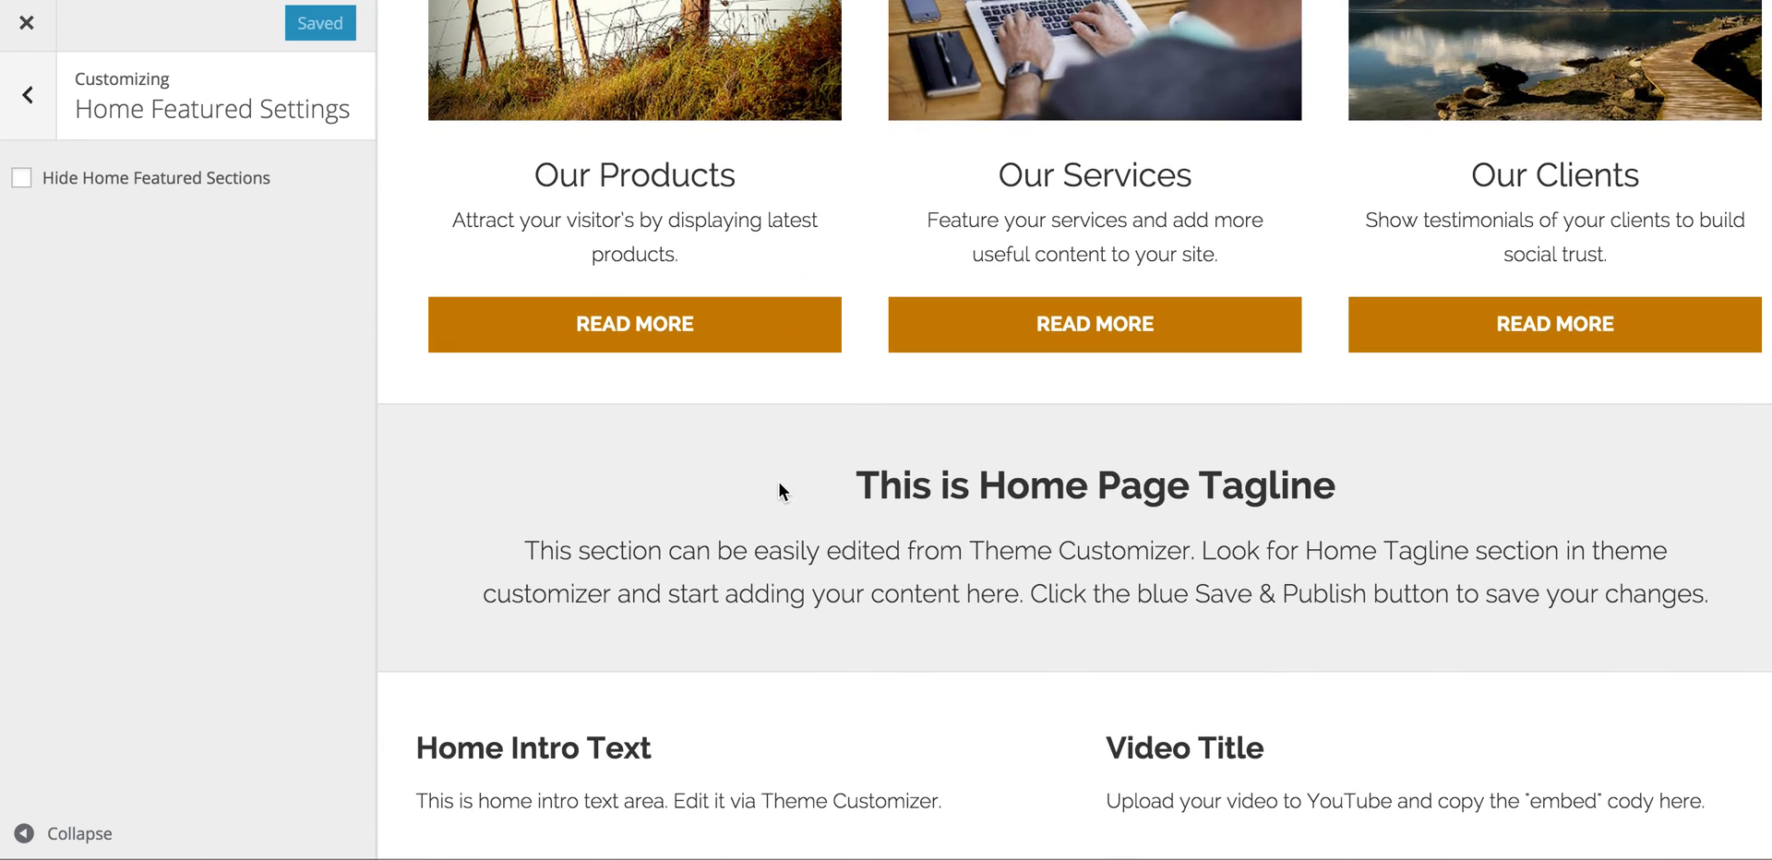
scroll(778, 483, up, 4)
scroll(779, 484, up, 1)
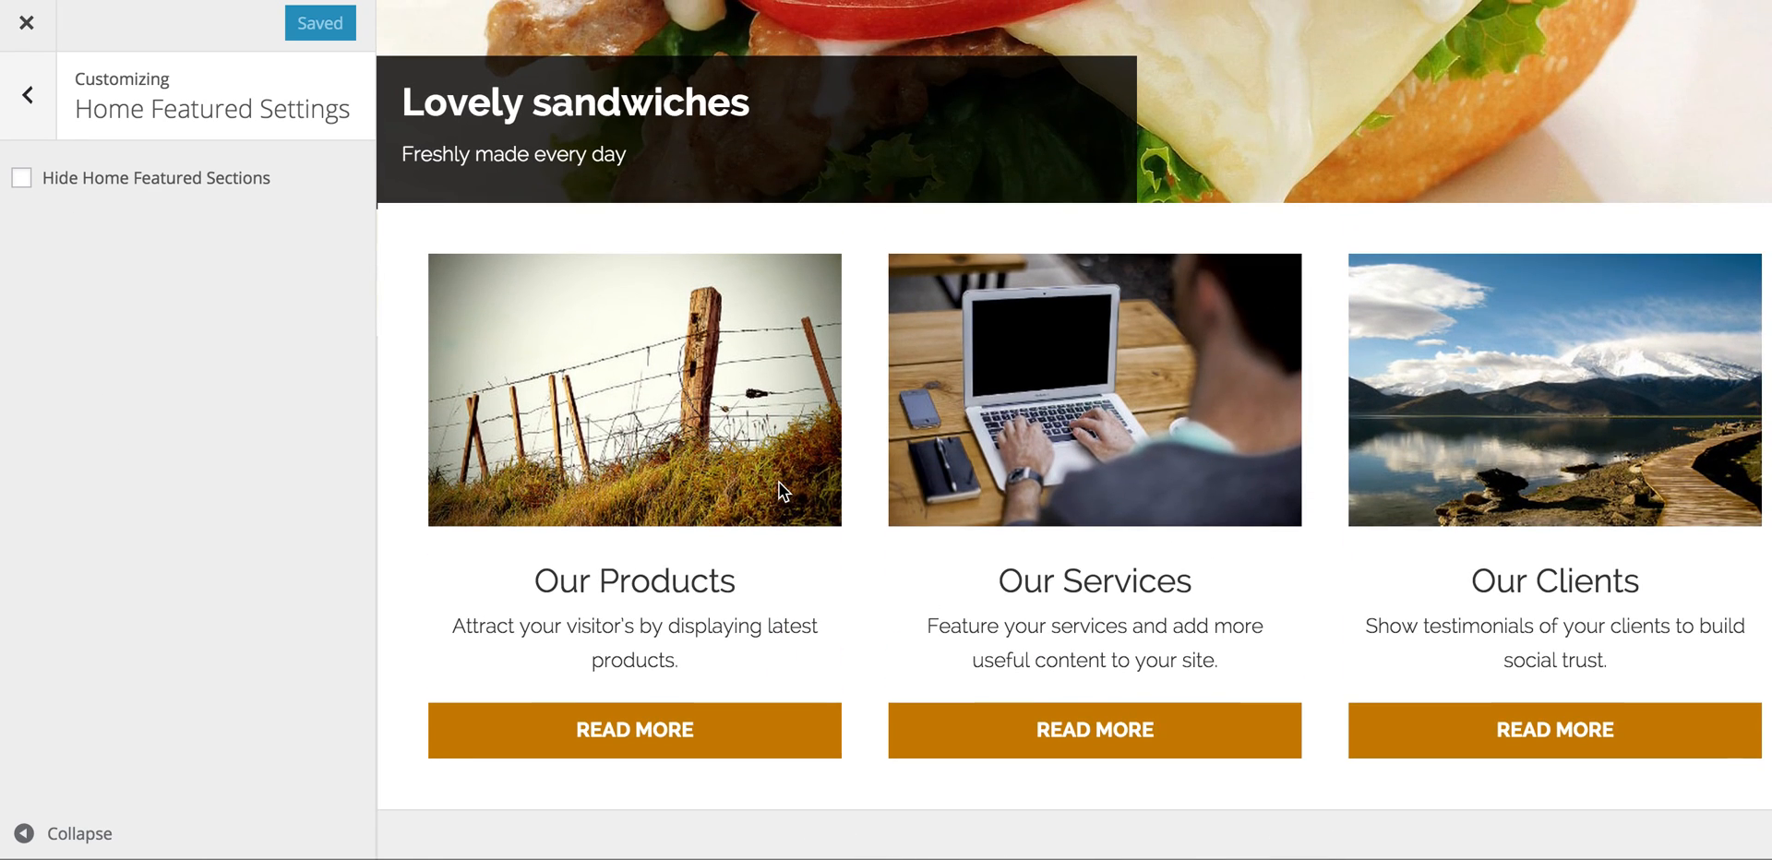
click(20, 178)
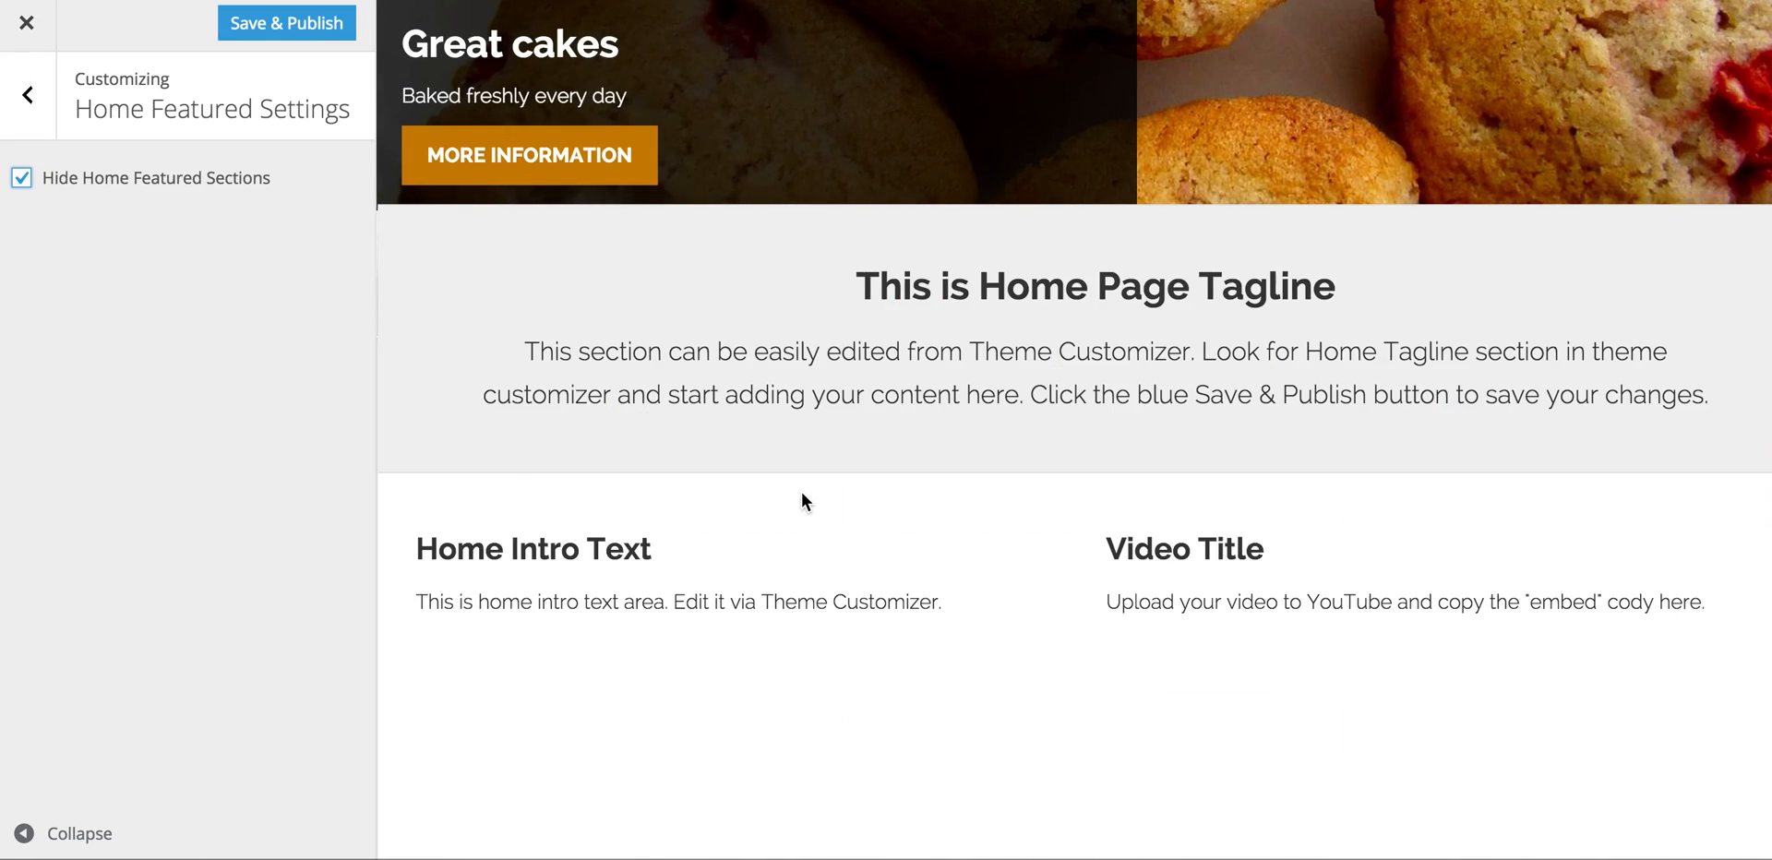
scroll(802, 498, up, 10)
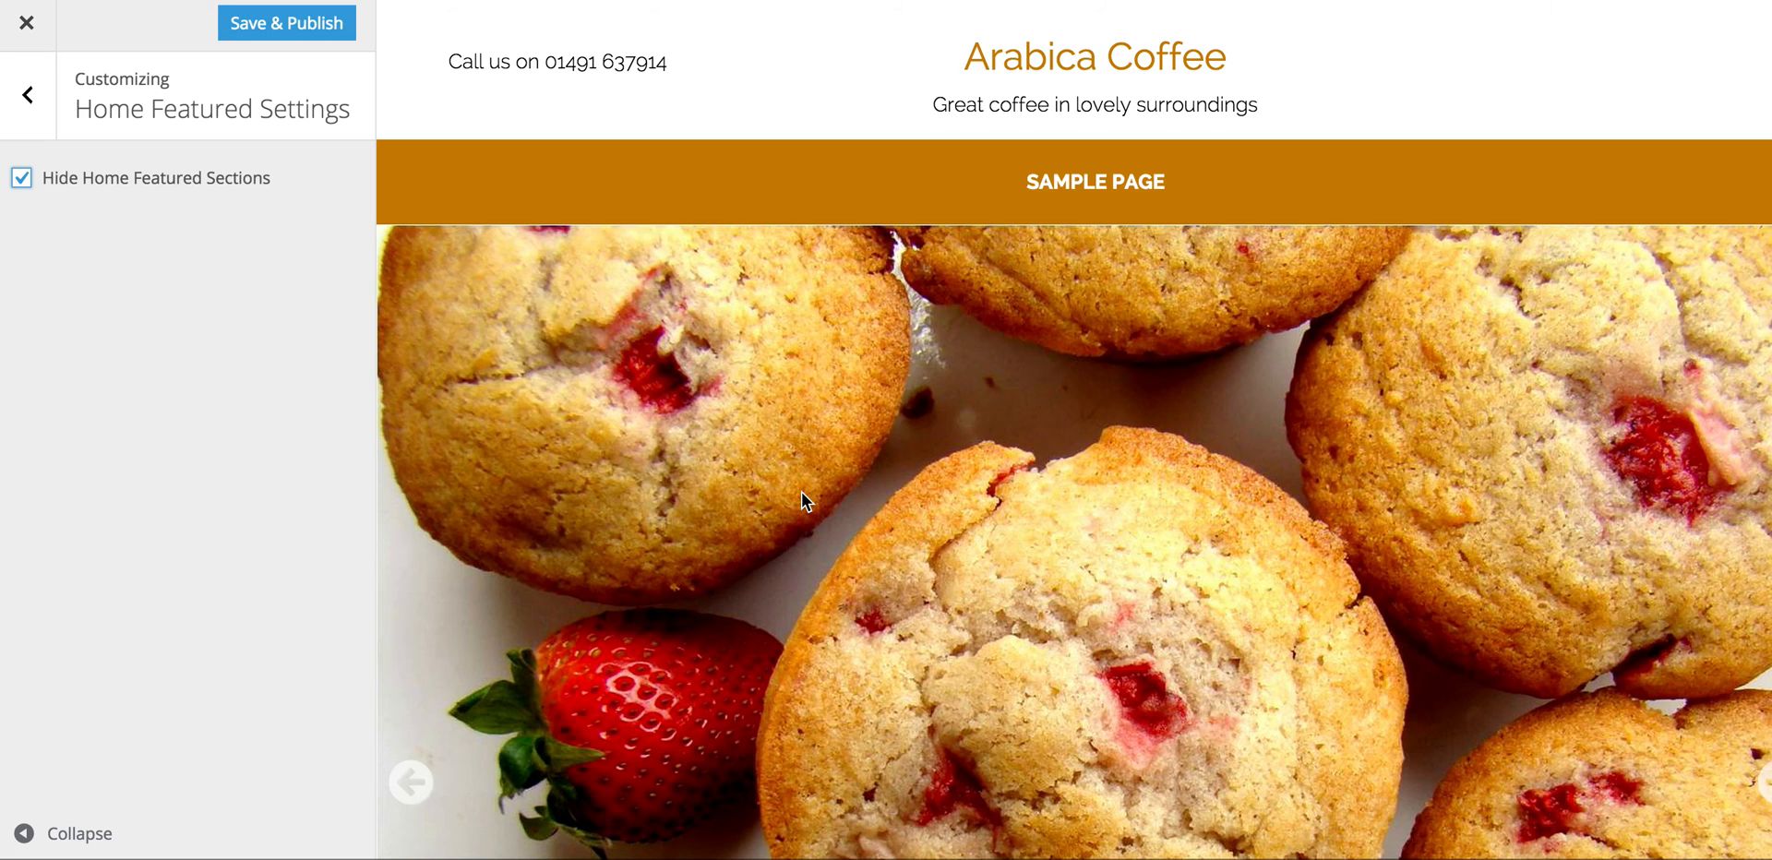
scroll(801, 494, down, 6)
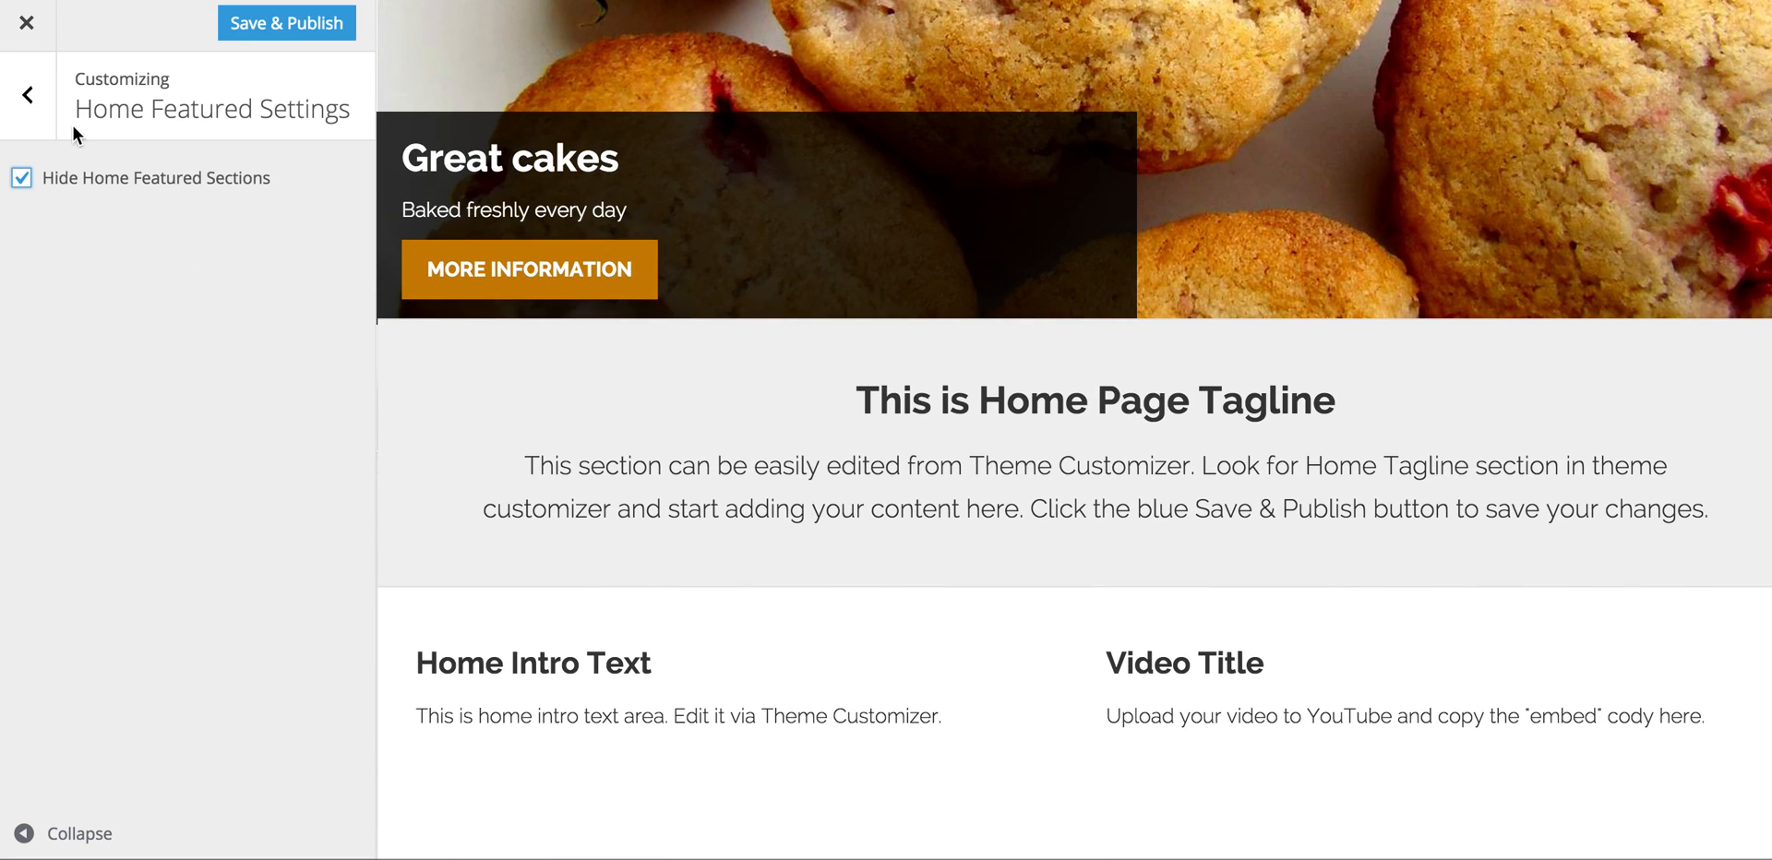
click(25, 92)
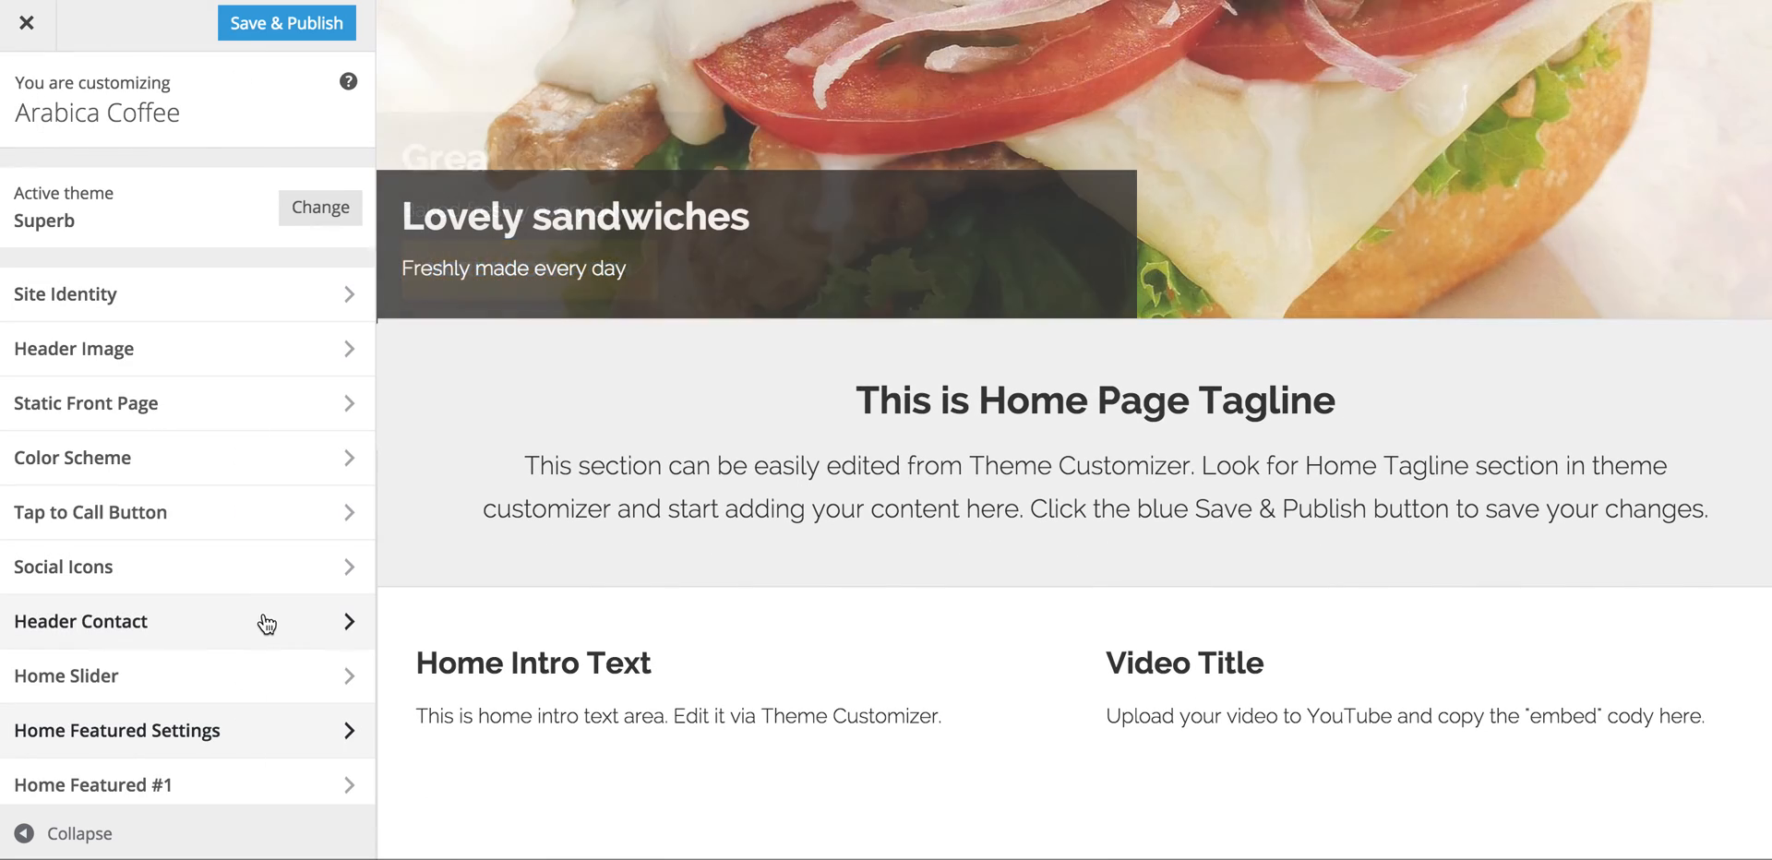
scroll(272, 729, down, 4)
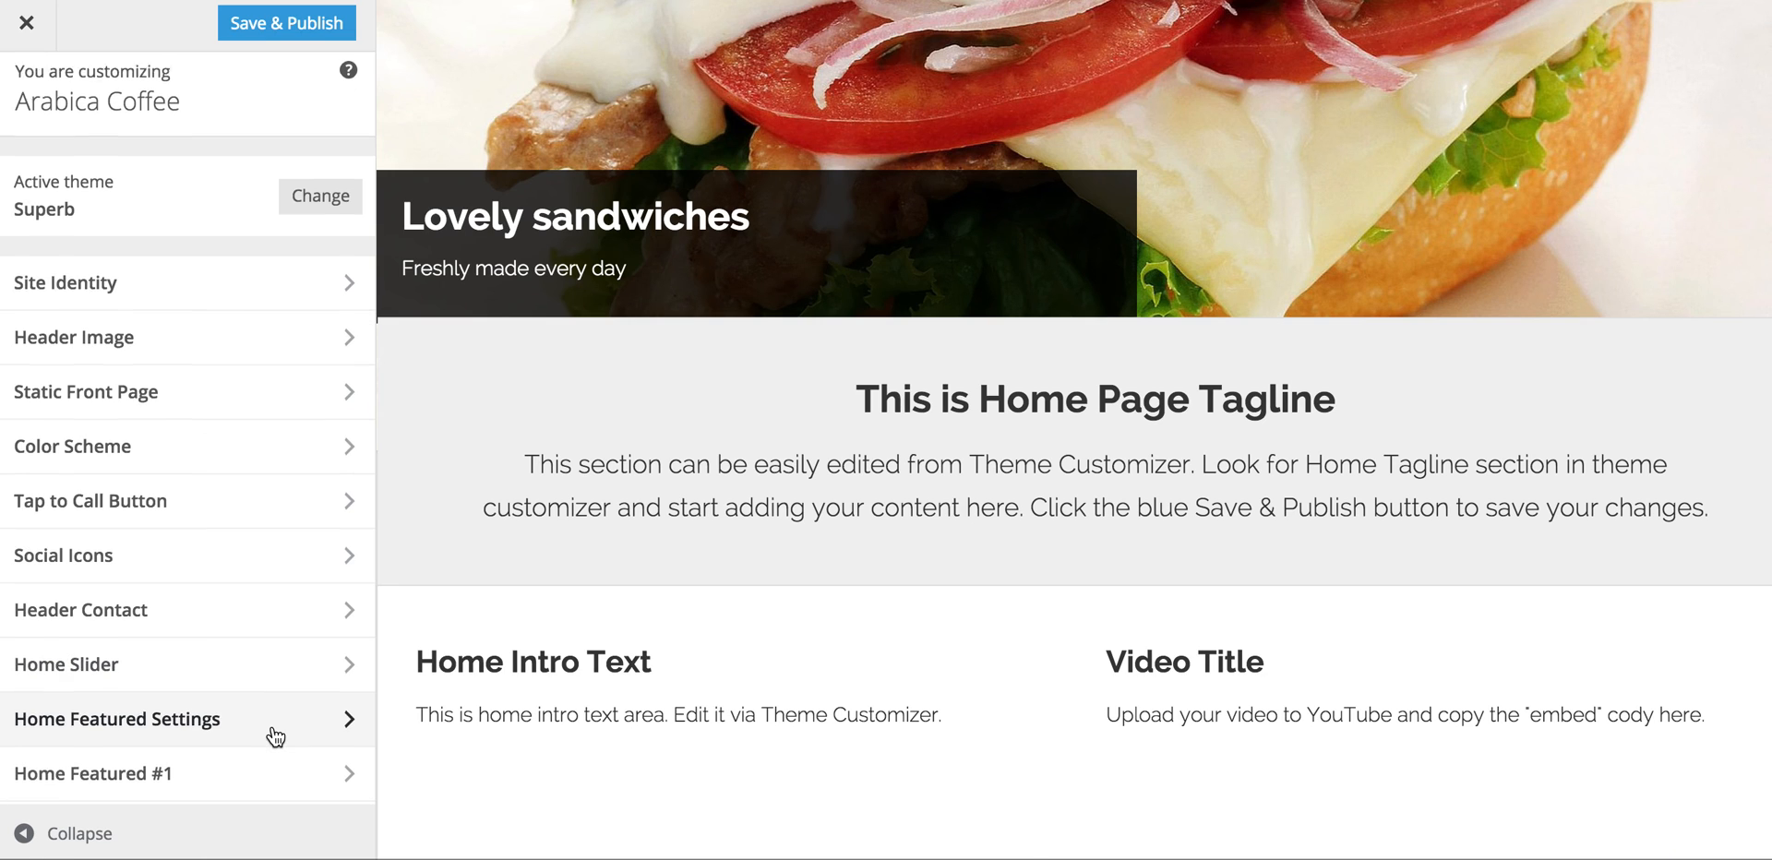
scroll(558, 655, down, 1)
scroll(559, 655, down, 5)
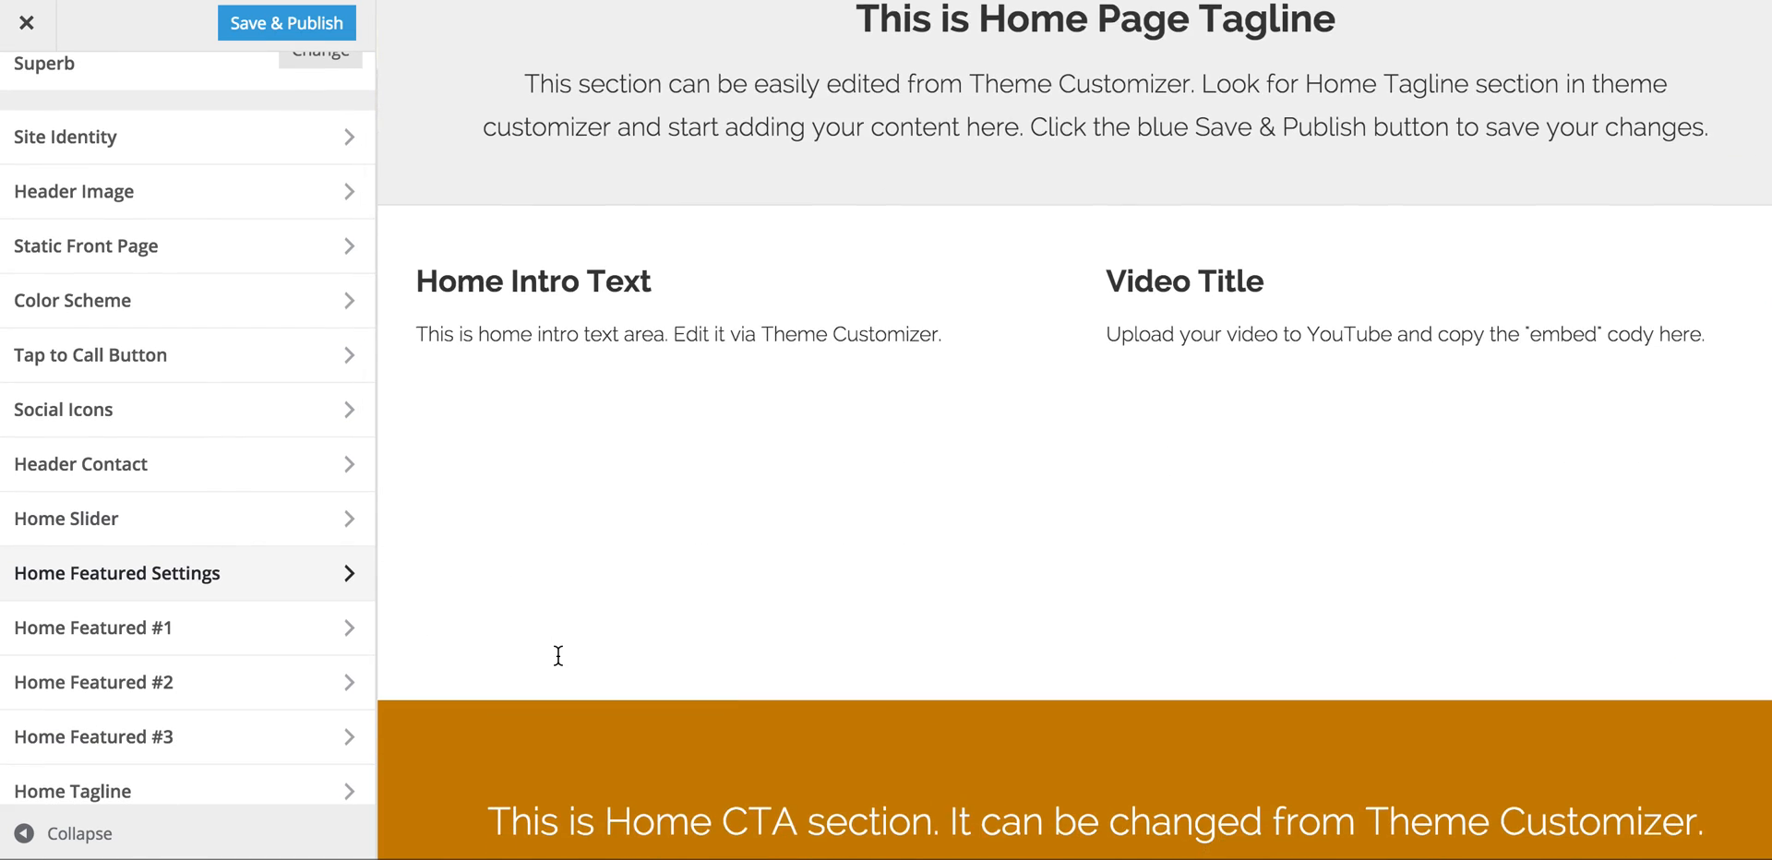
click(320, 570)
click(21, 179)
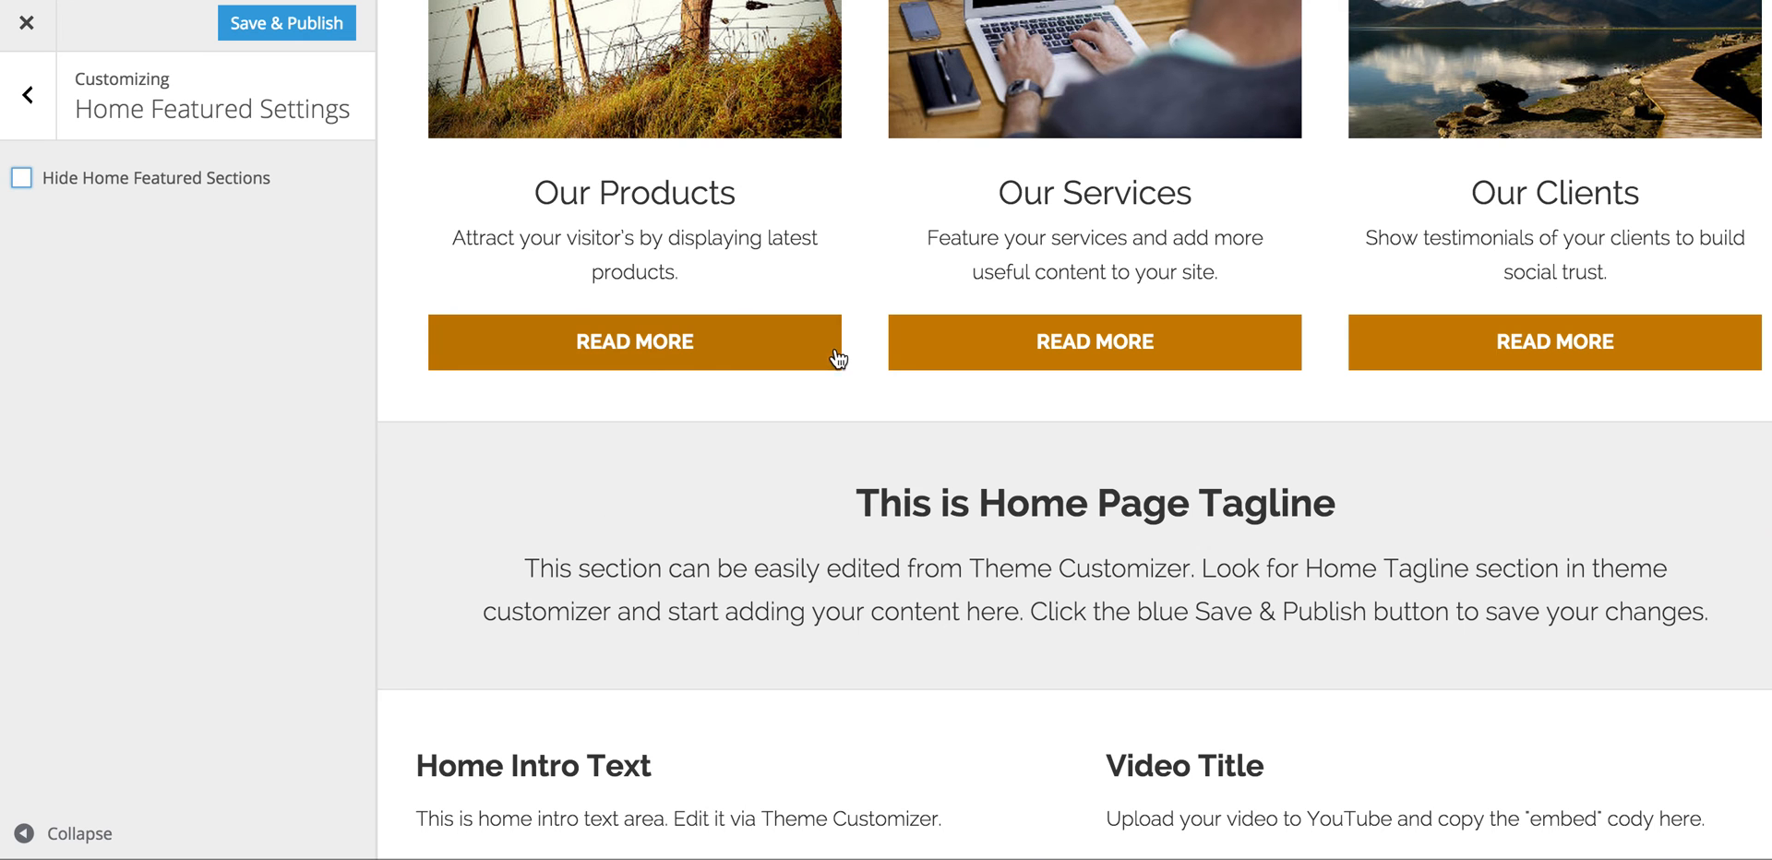
scroll(835, 360, up, 4)
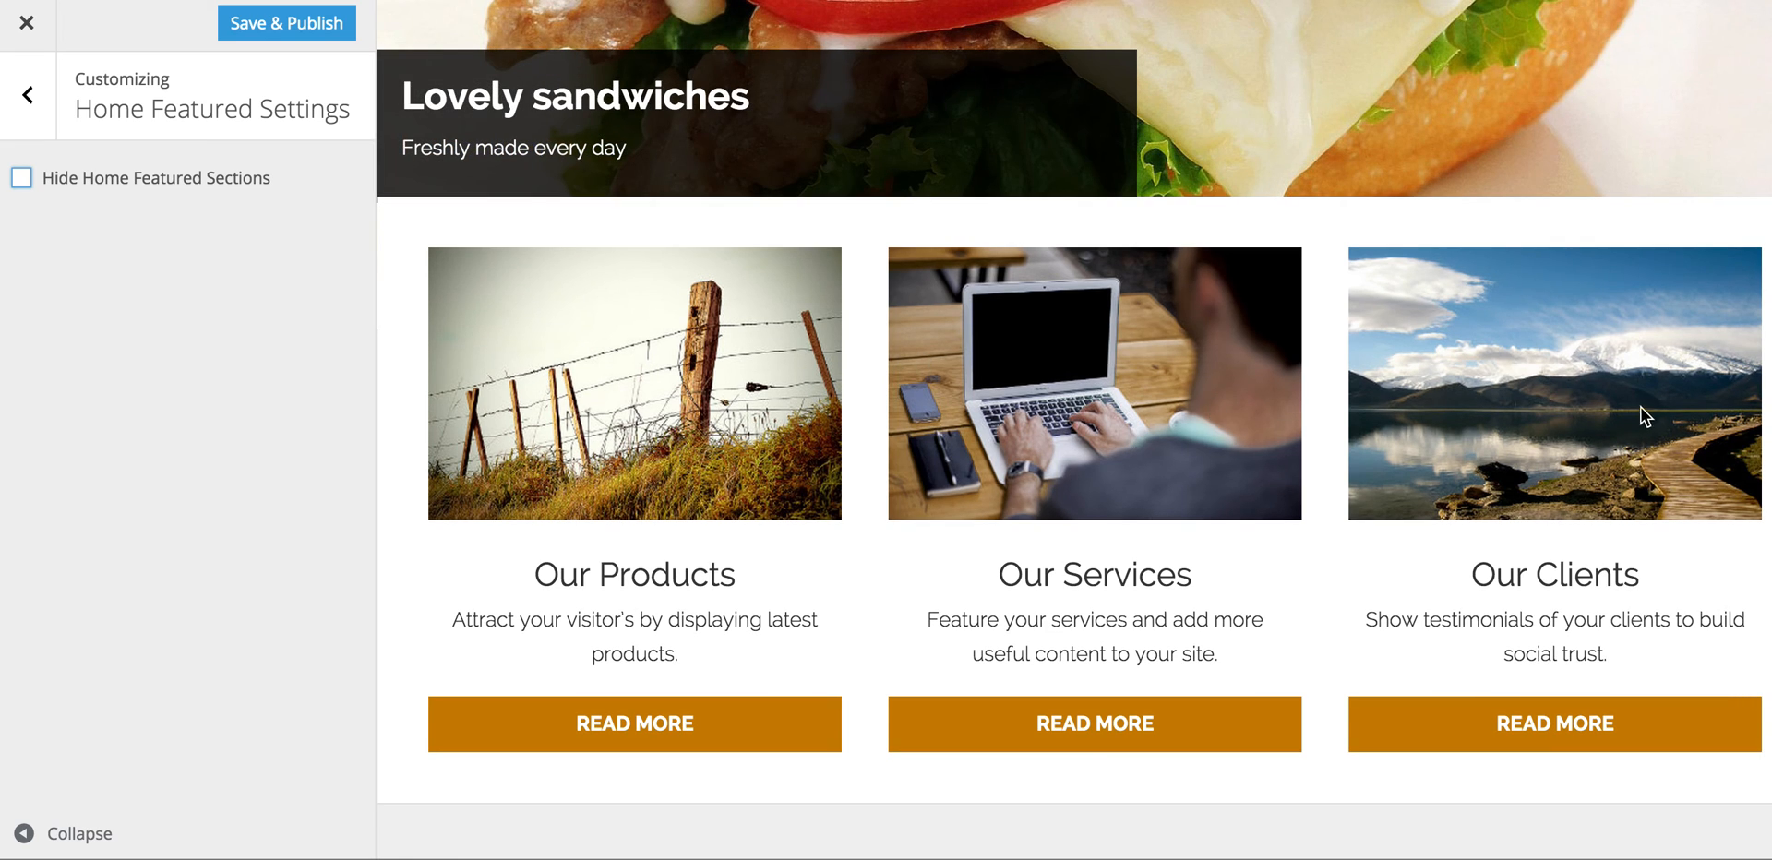
Step: In Home Featured #1, enter title 'Lovely cappuccino' and text 'Freshly made for you'
click(28, 99)
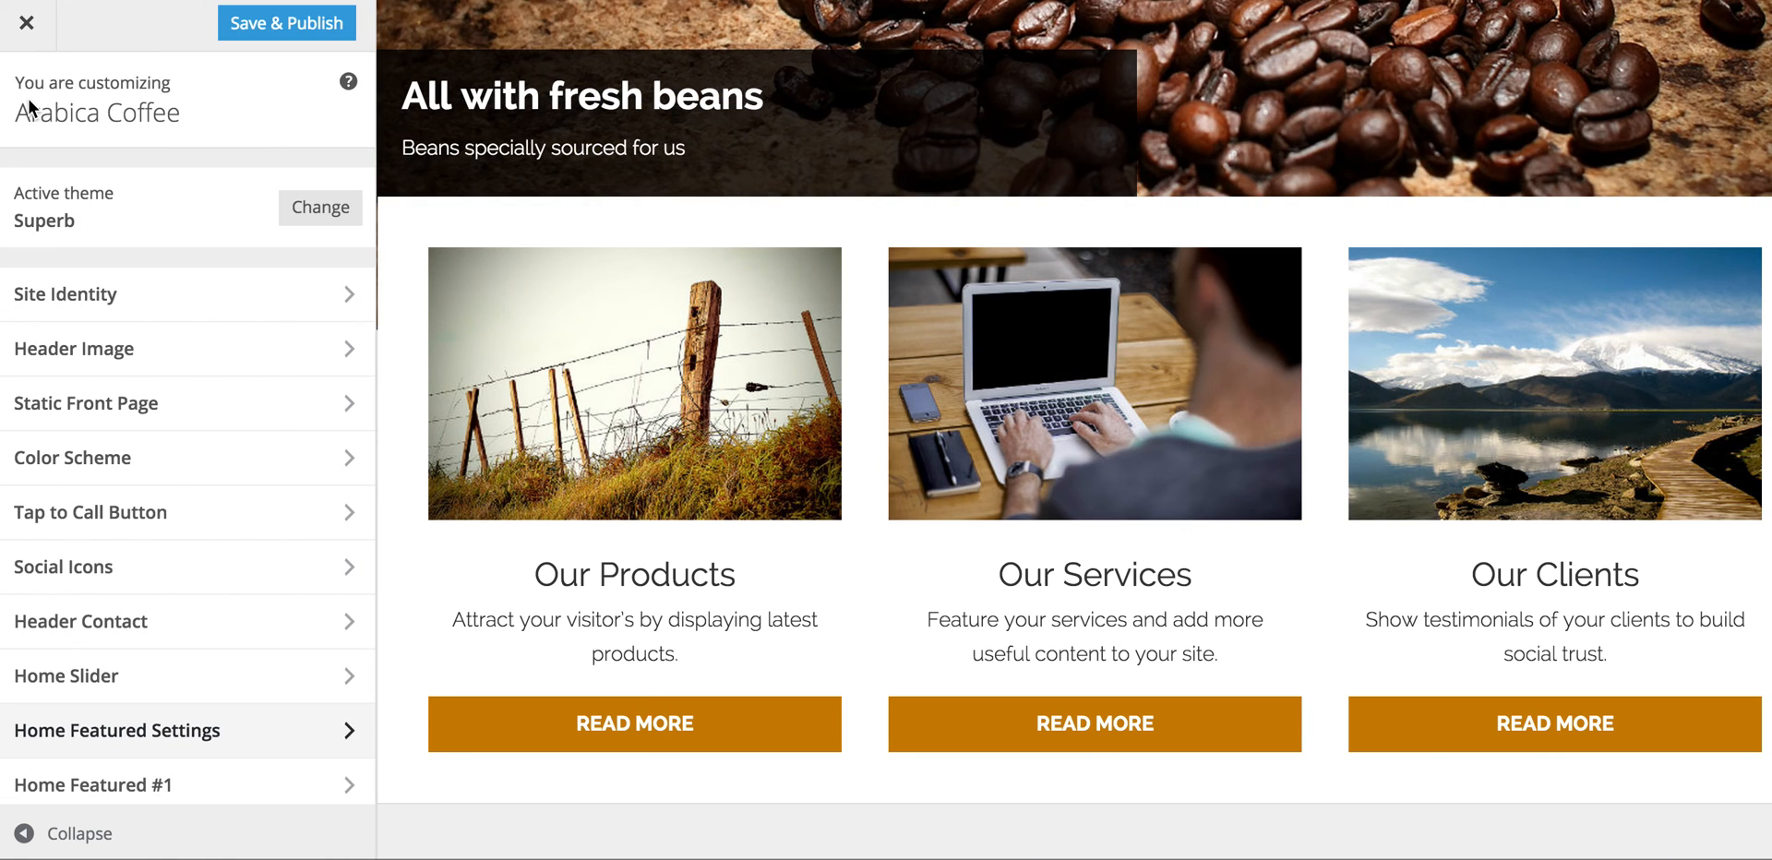
scroll(219, 685, down, 3)
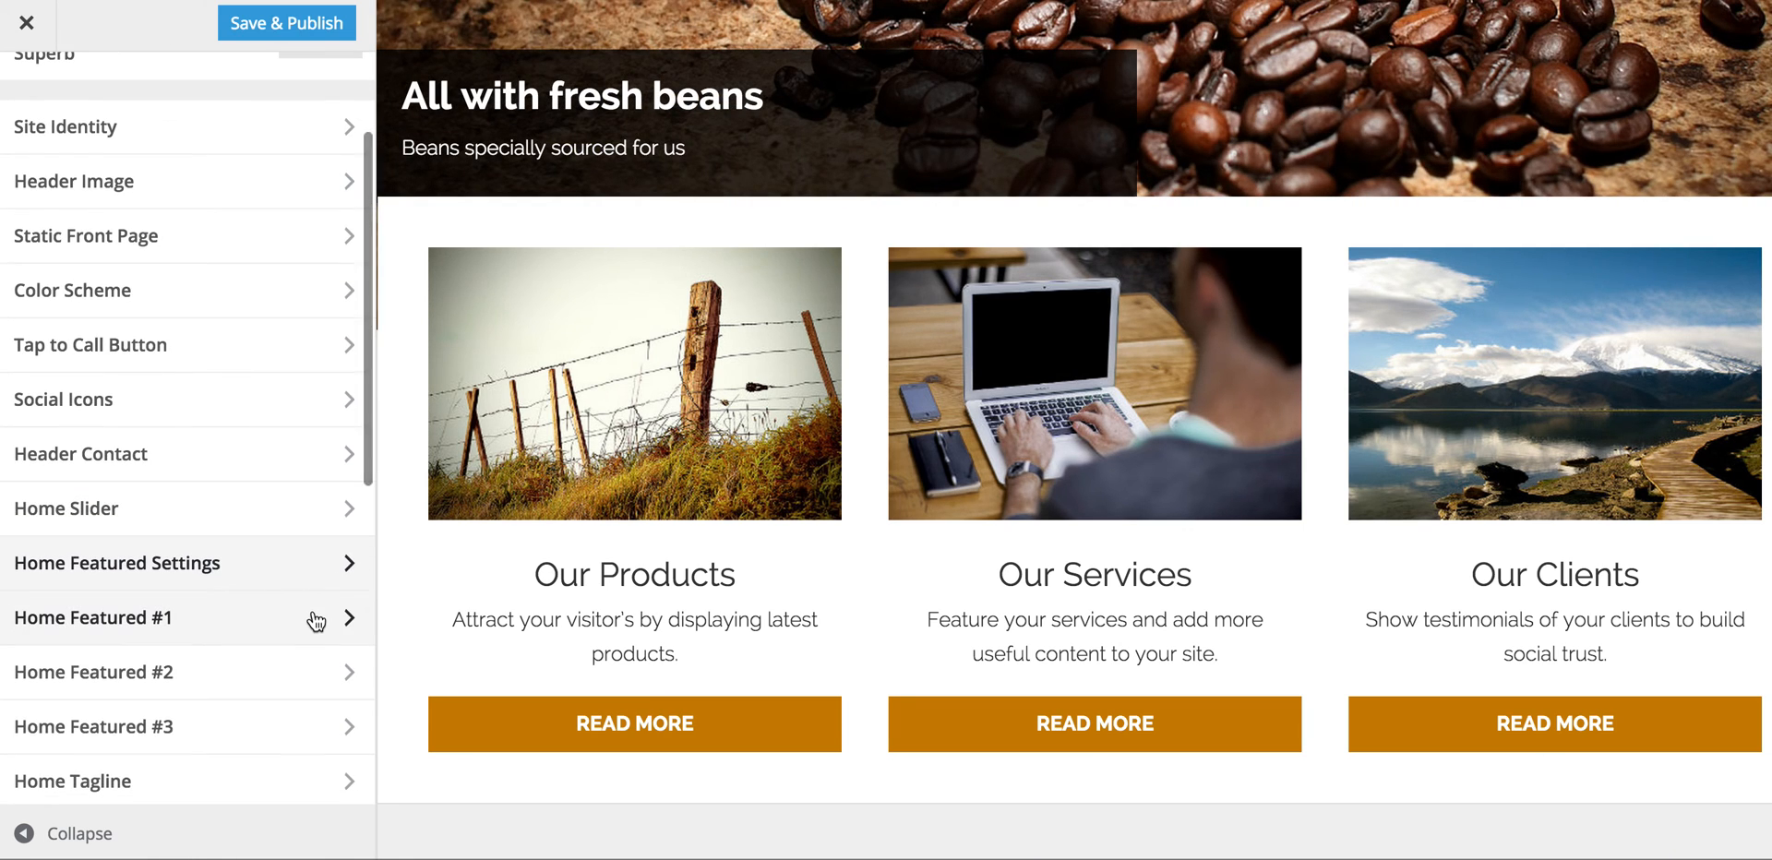
click(314, 615)
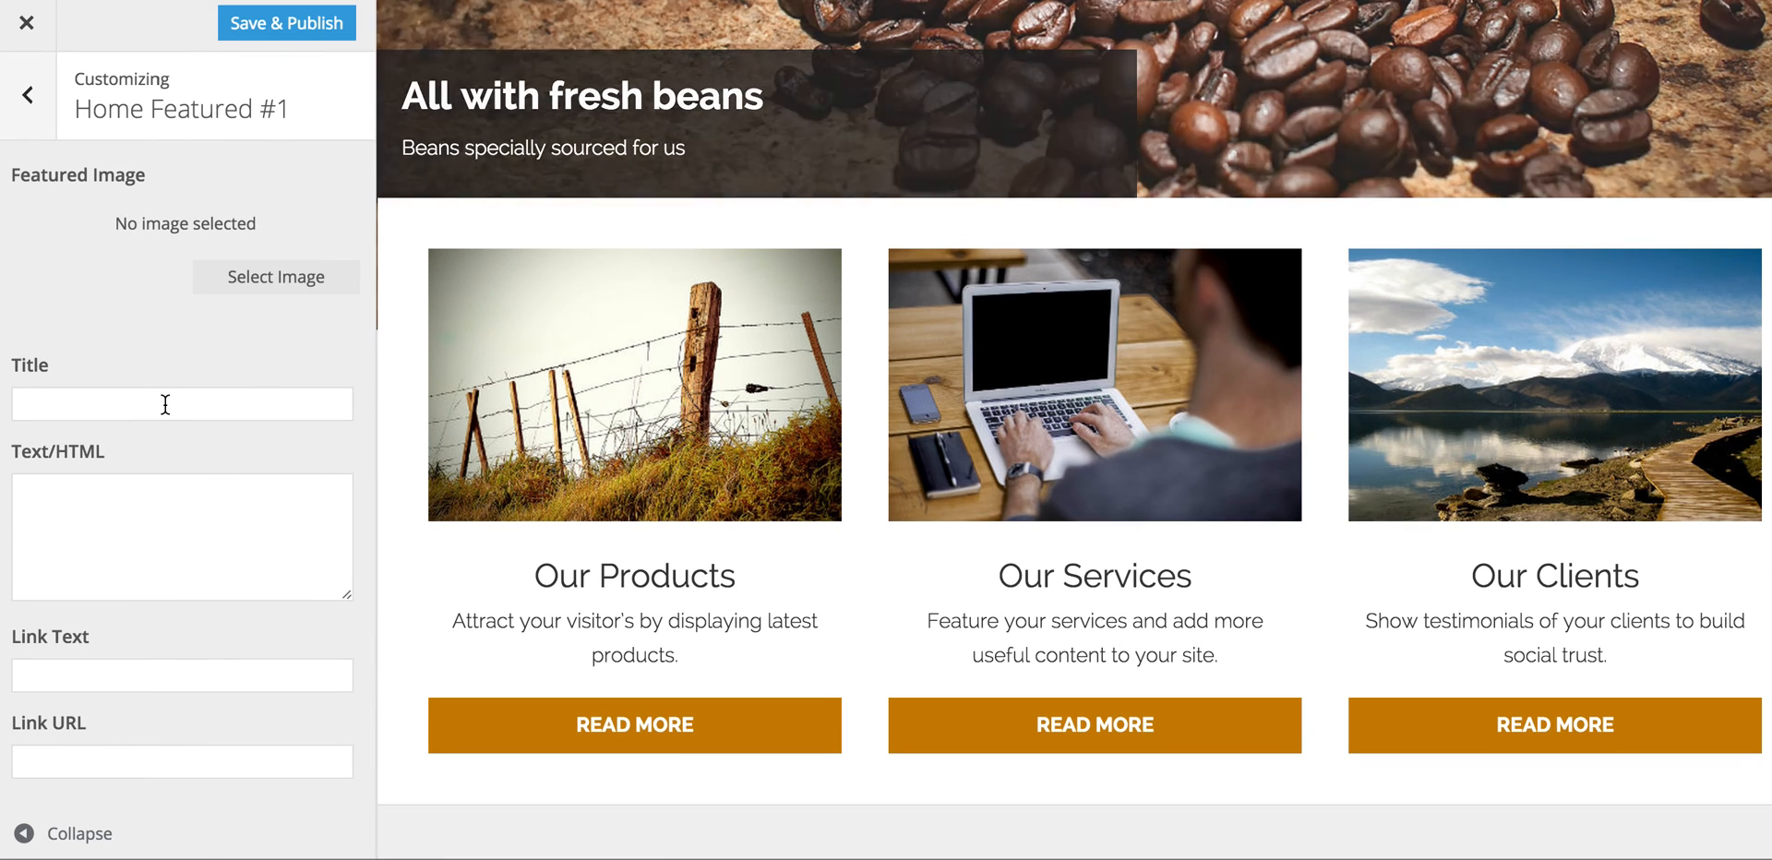
click(165, 405)
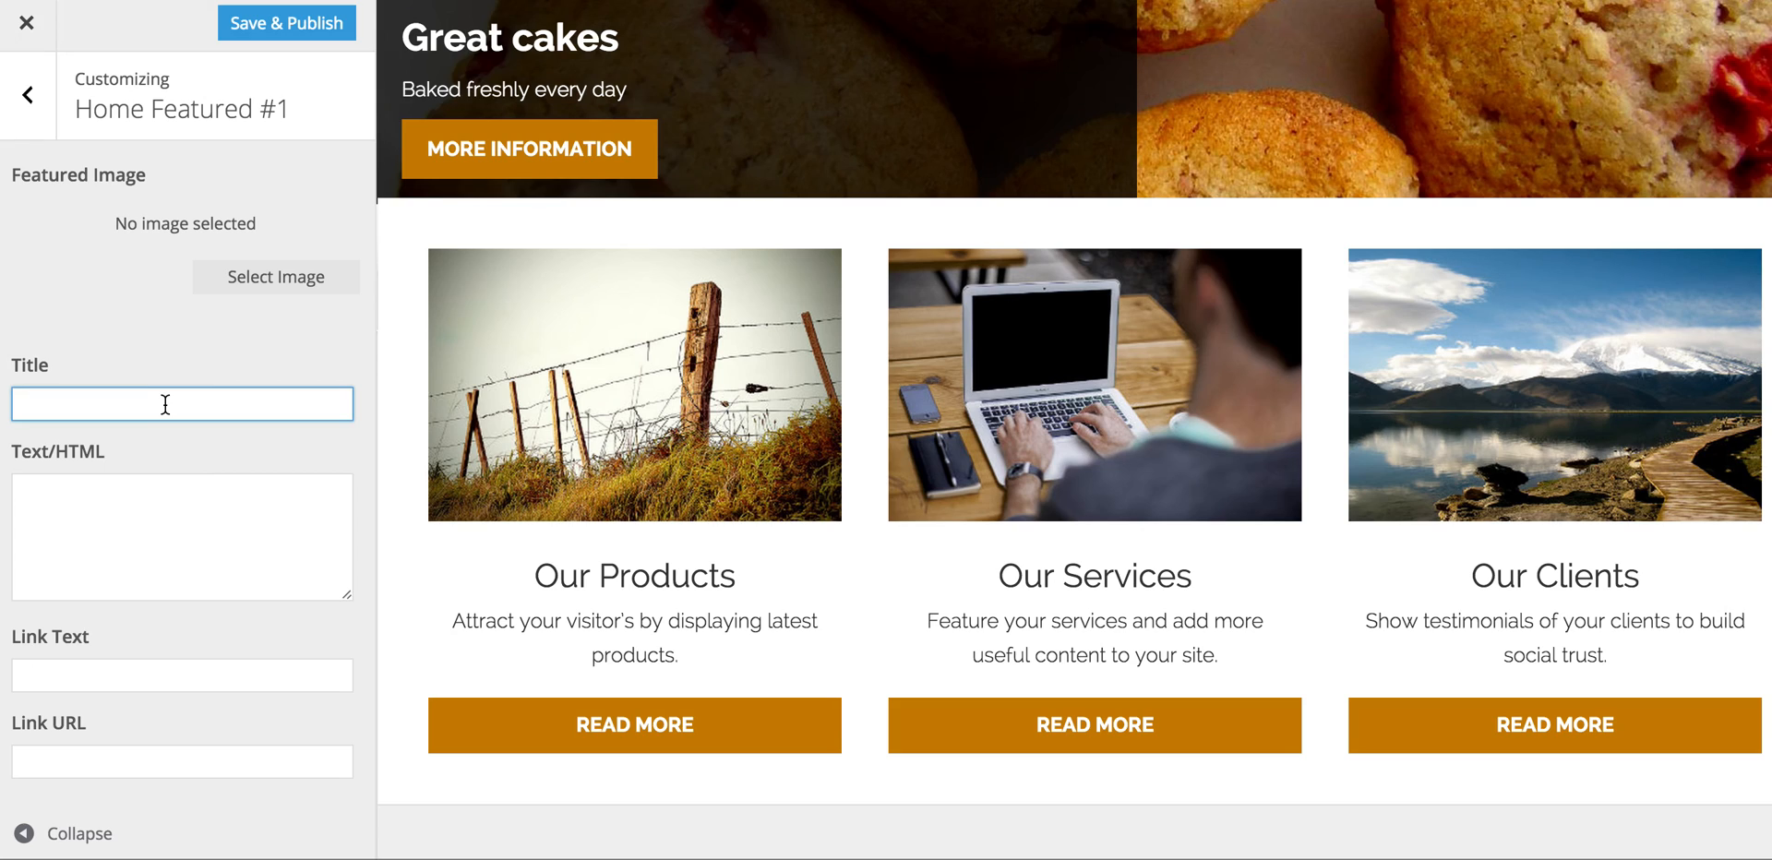
text(Love)
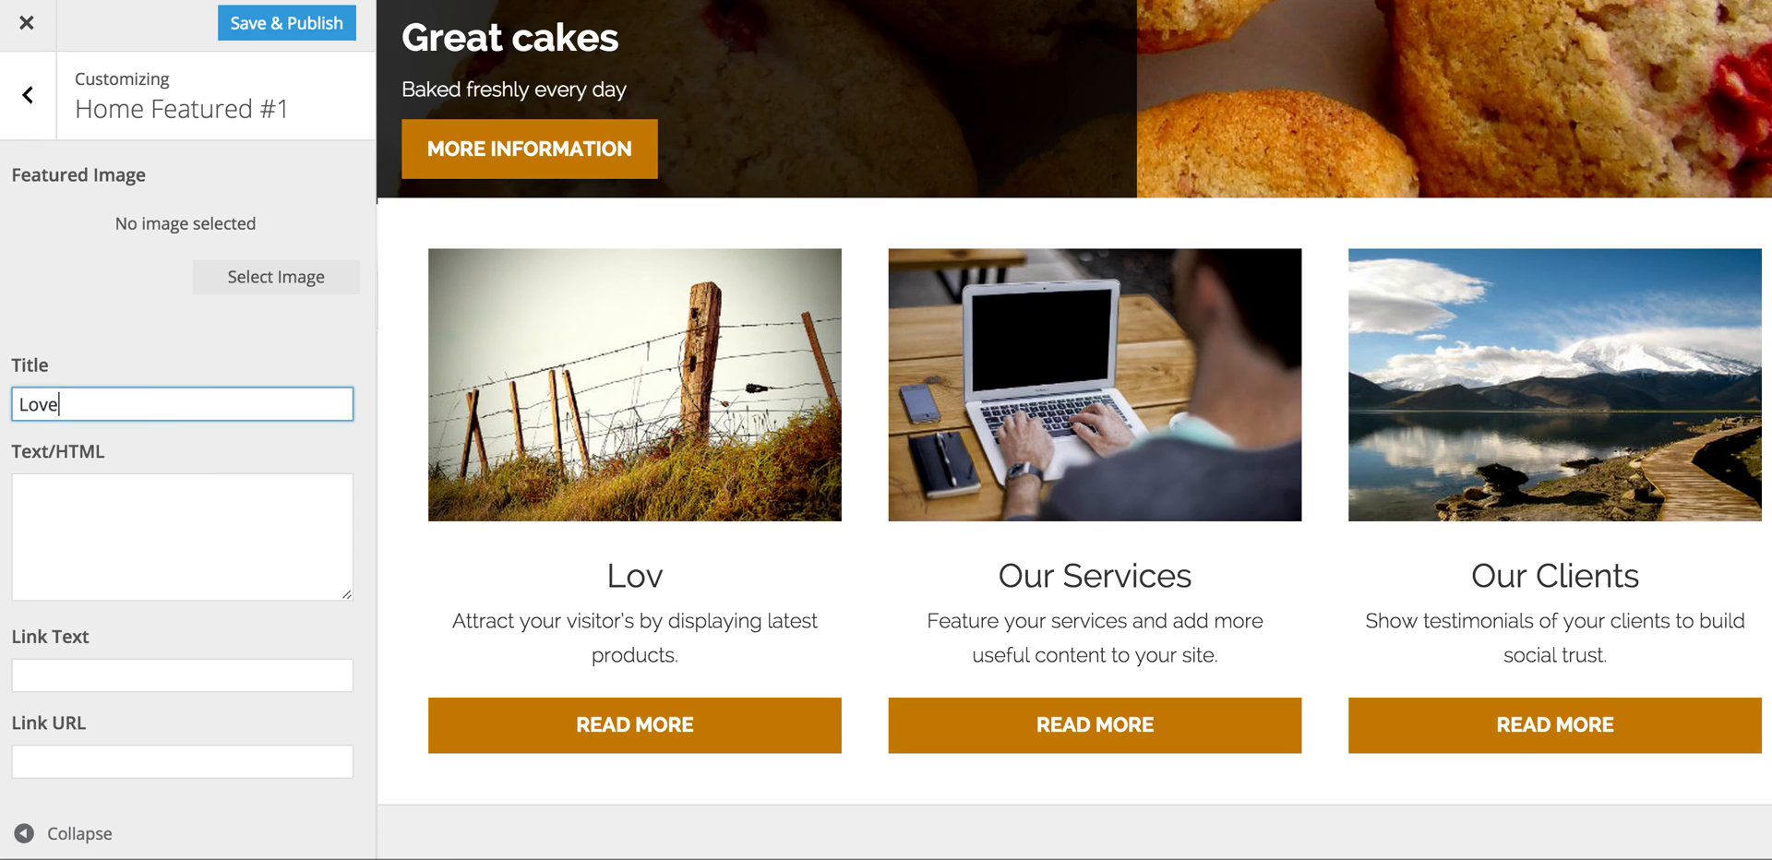
text(ly cap)
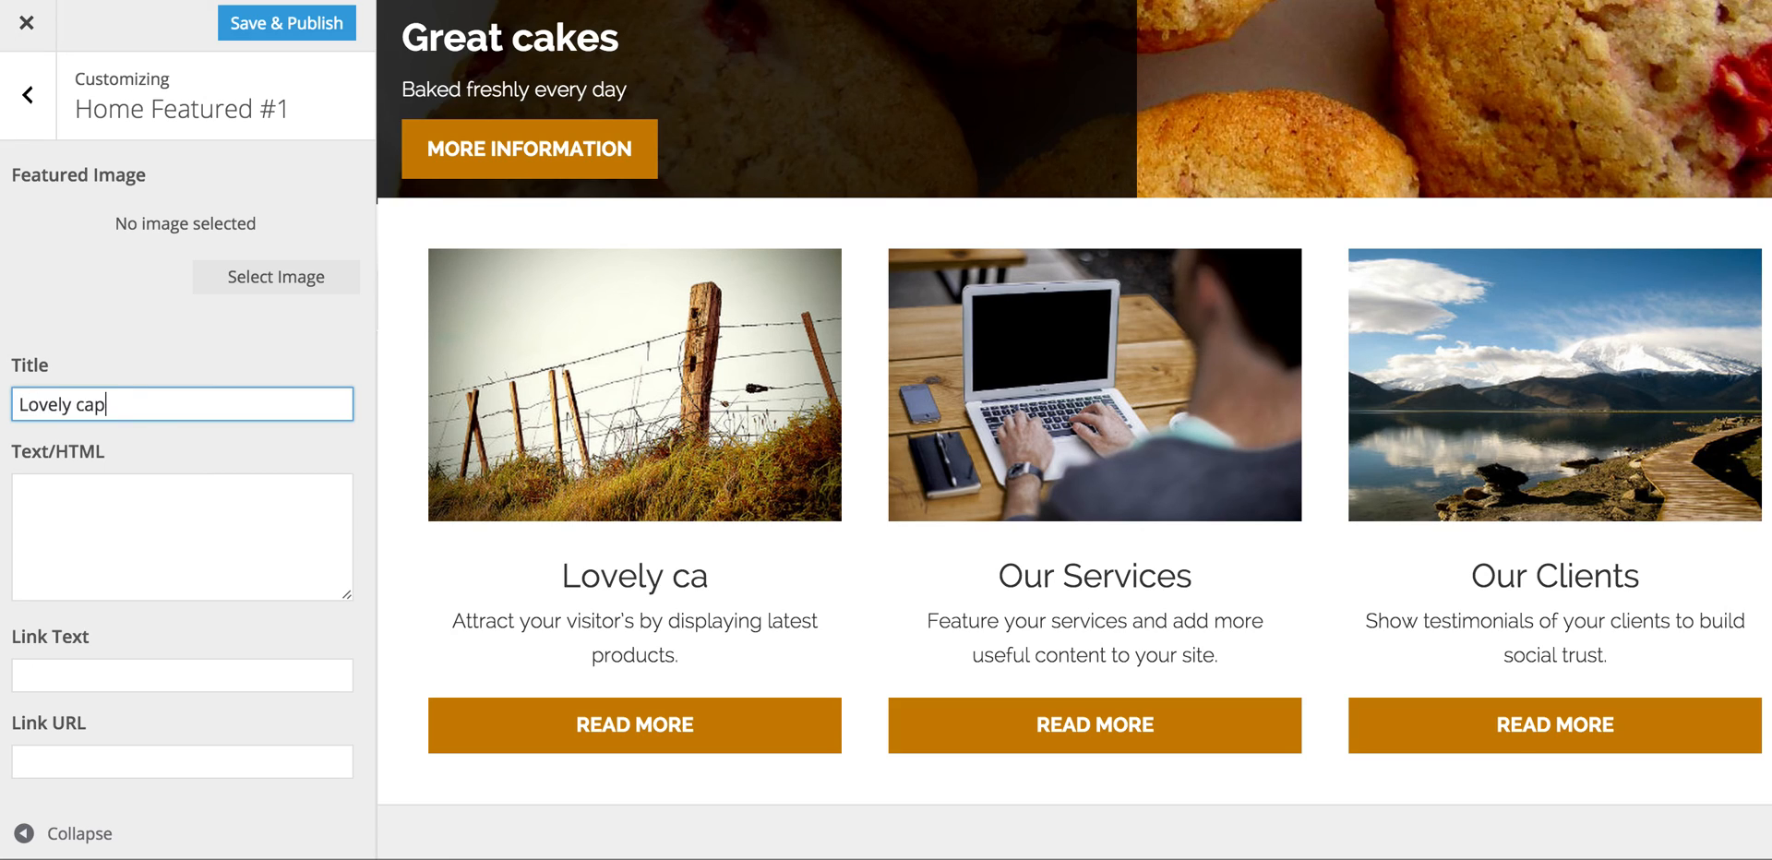
text(puccino)
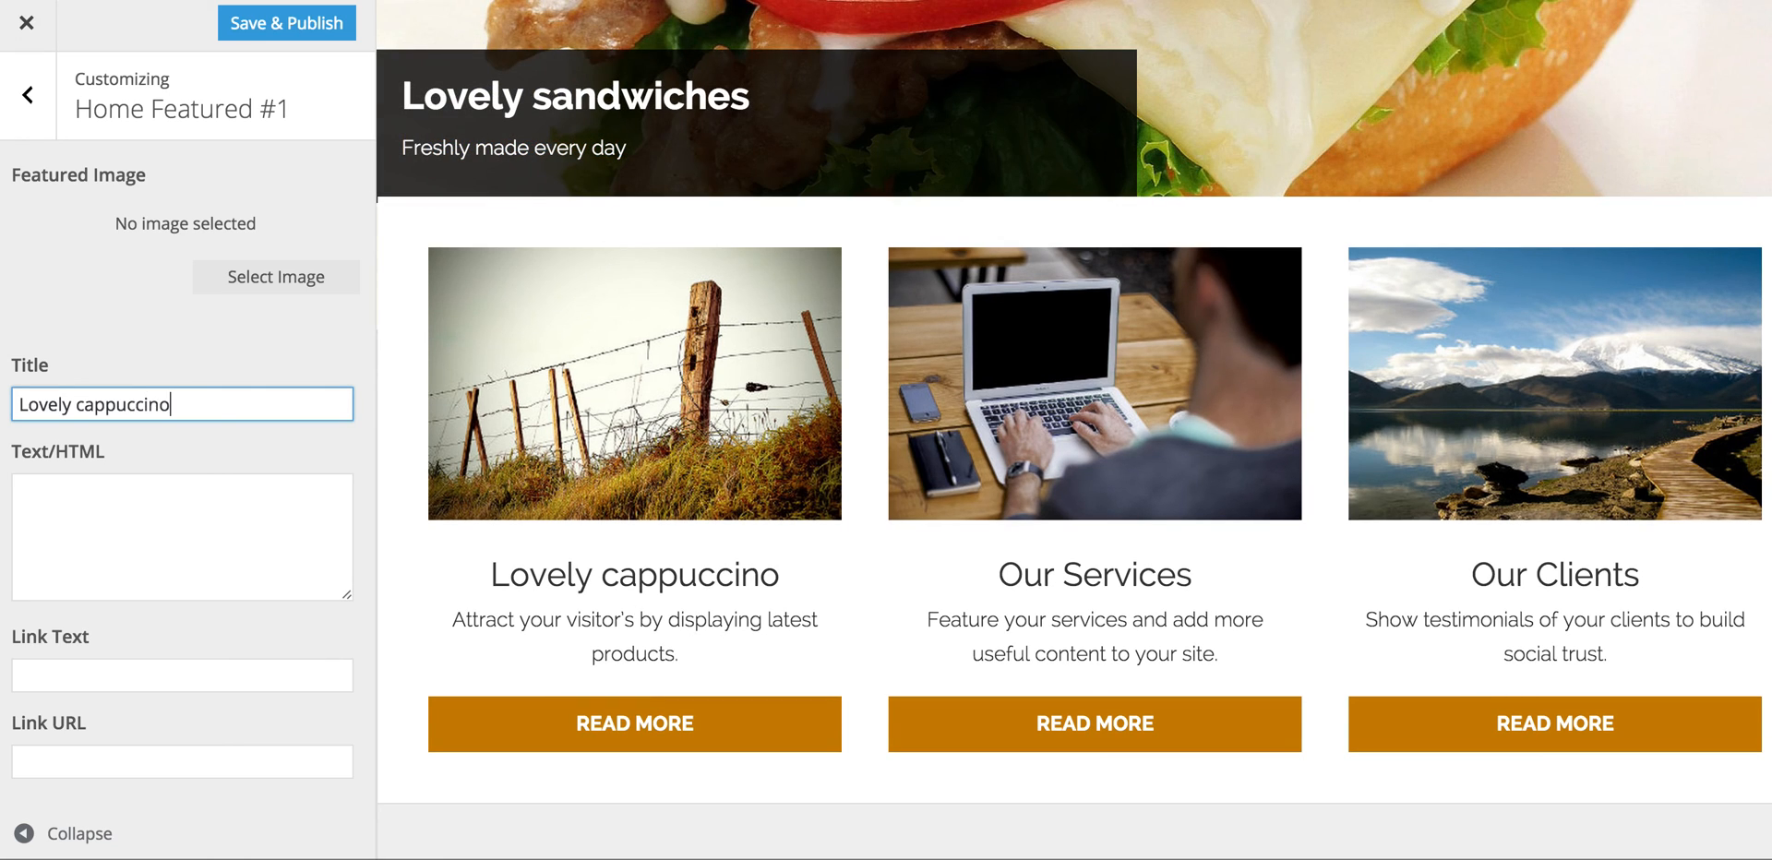
click(142, 488)
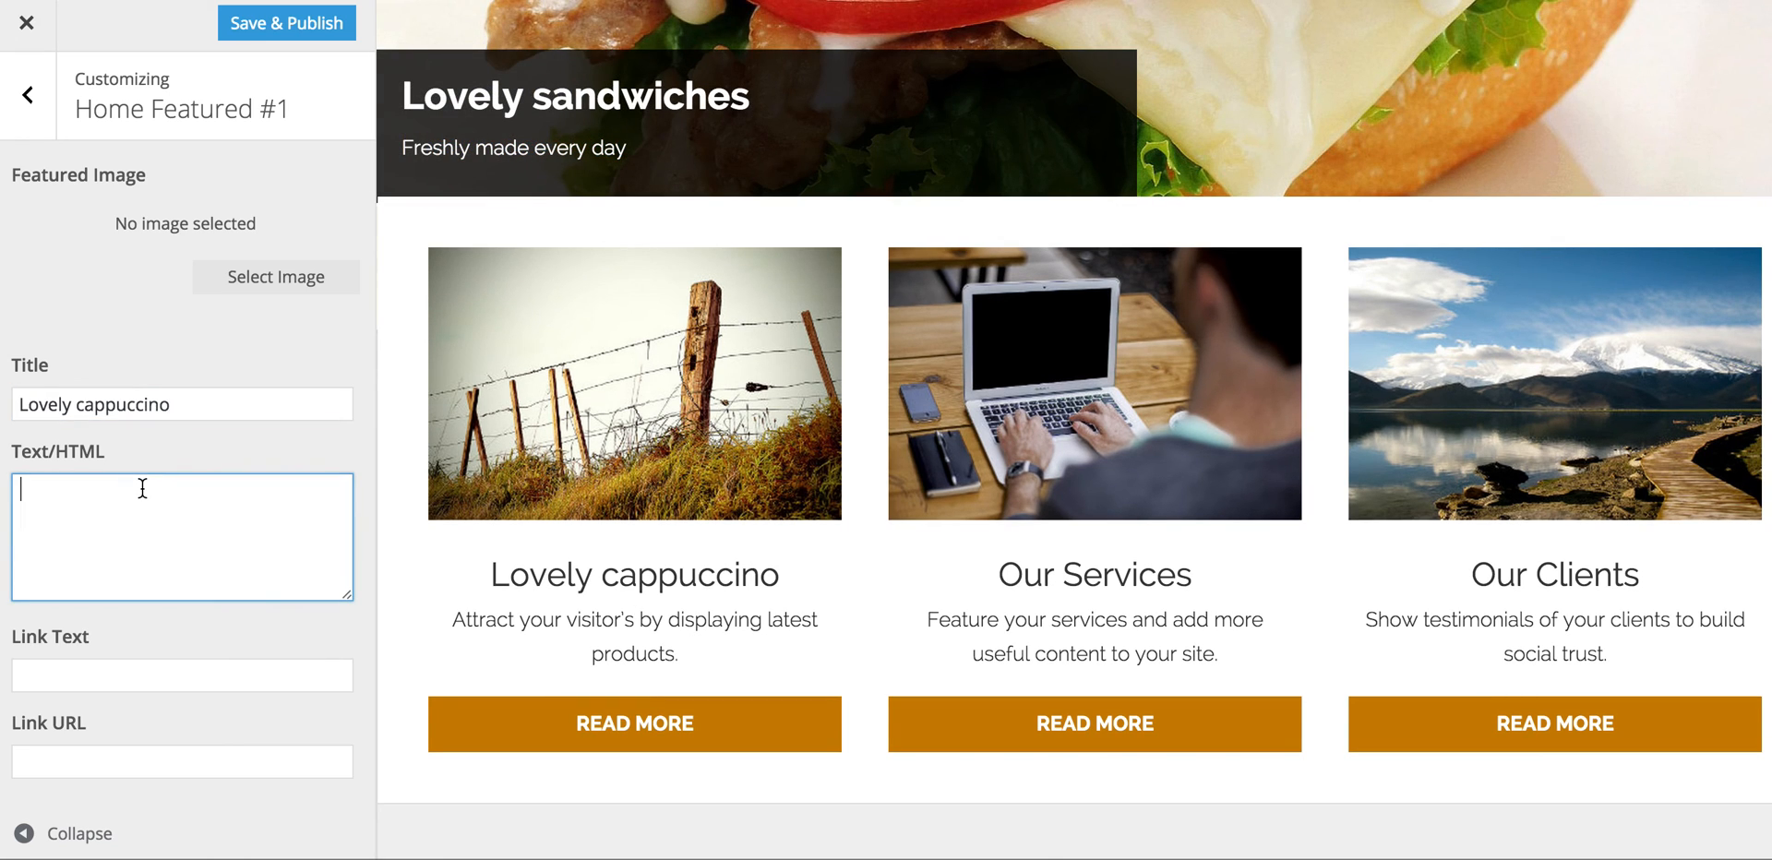
text(Fresh)
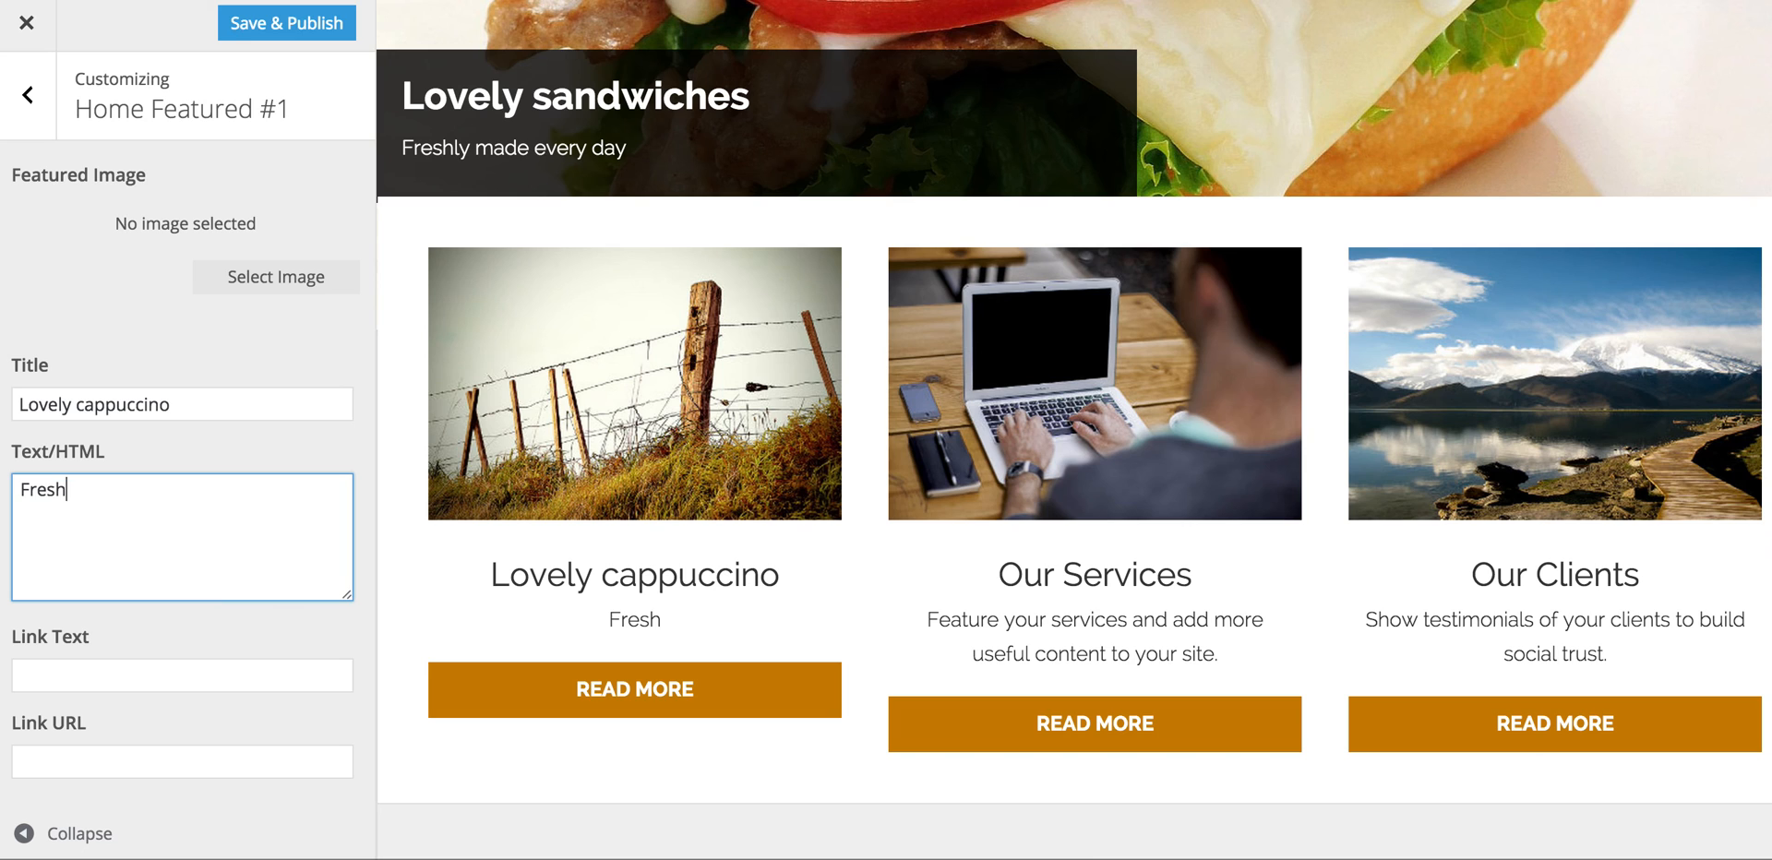
text(ly made eve)
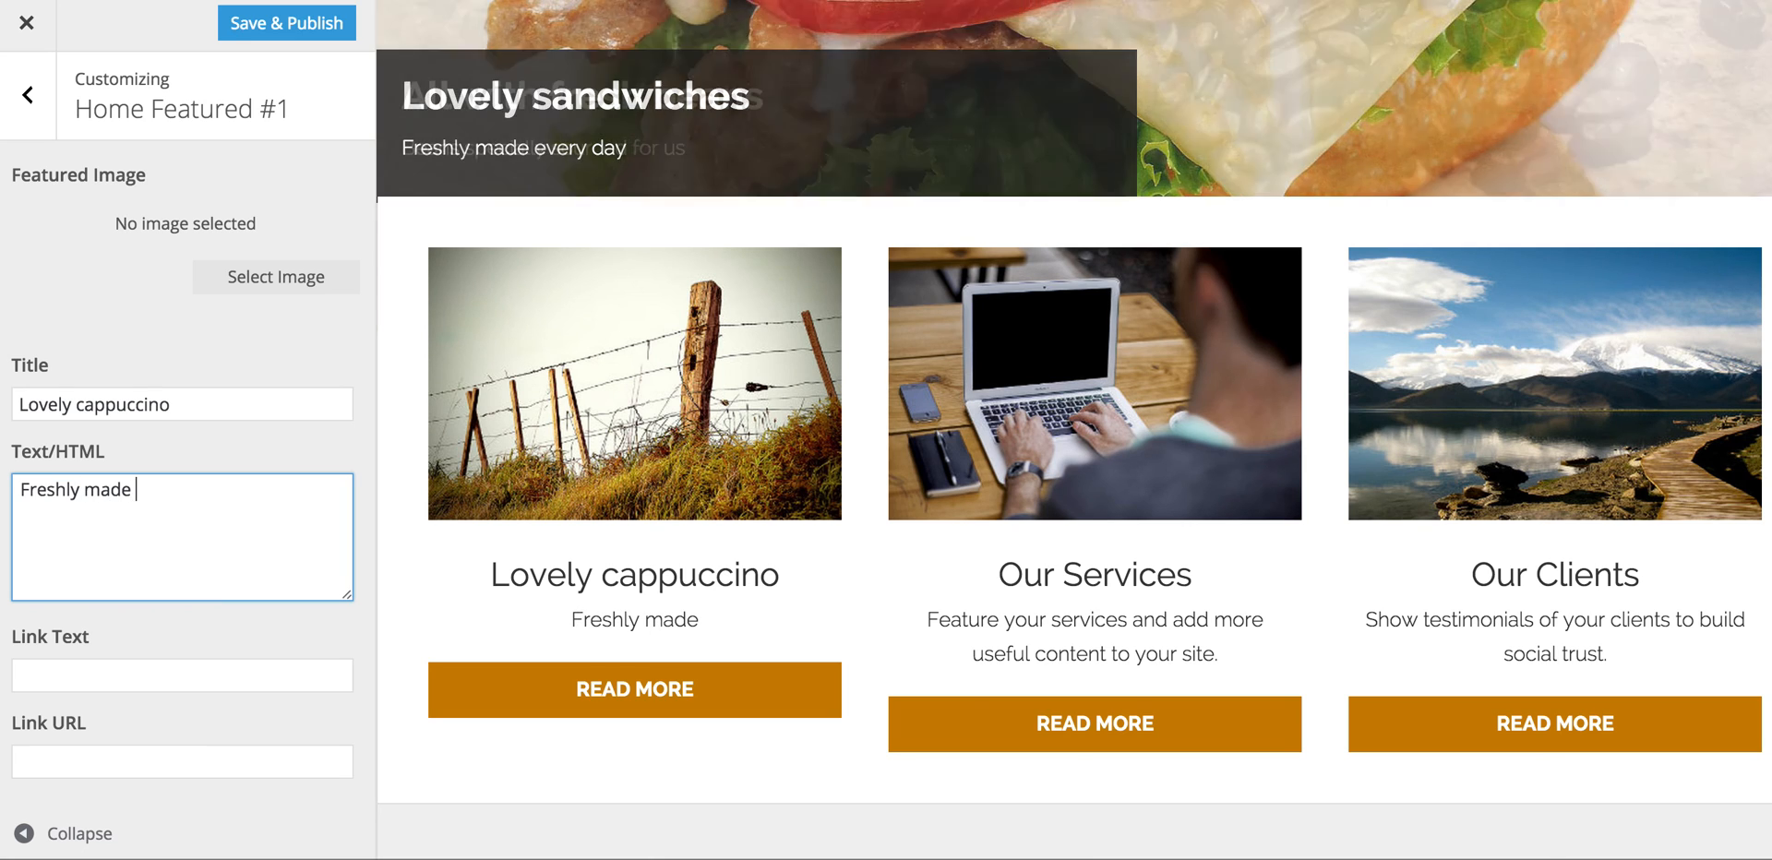
key(BackSpace)
key(BackSpace)
key(BackSpace)
text(for you)
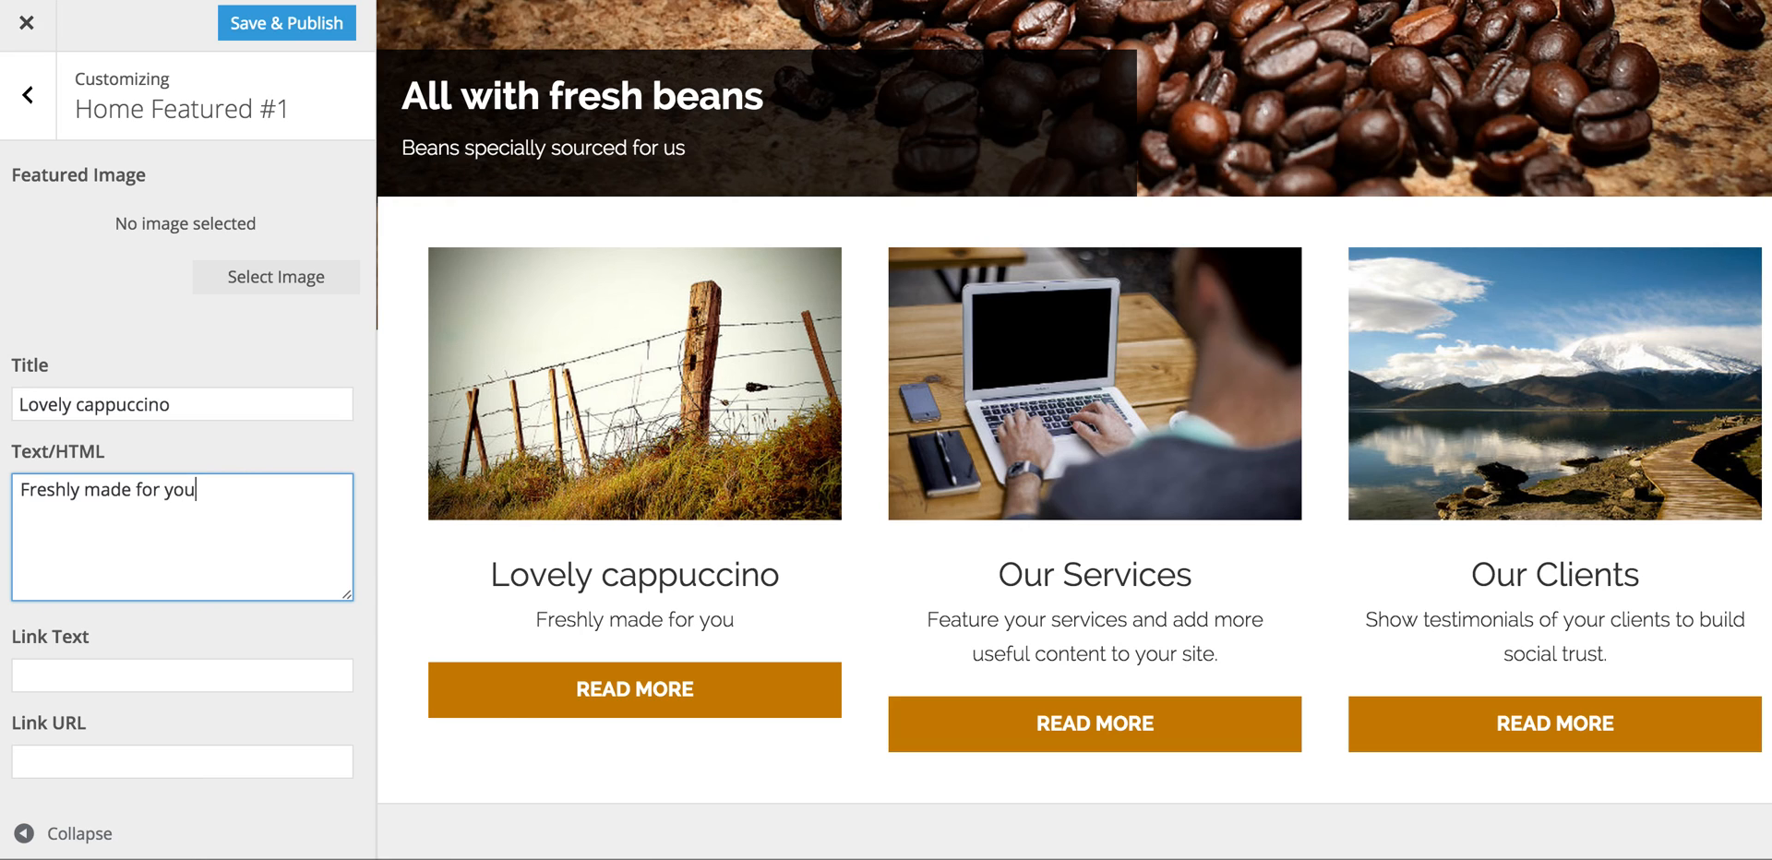
Step: Upload CAPPUCCINO-COFFEE.jpg as the first featured box's image and publish the changes
click(302, 276)
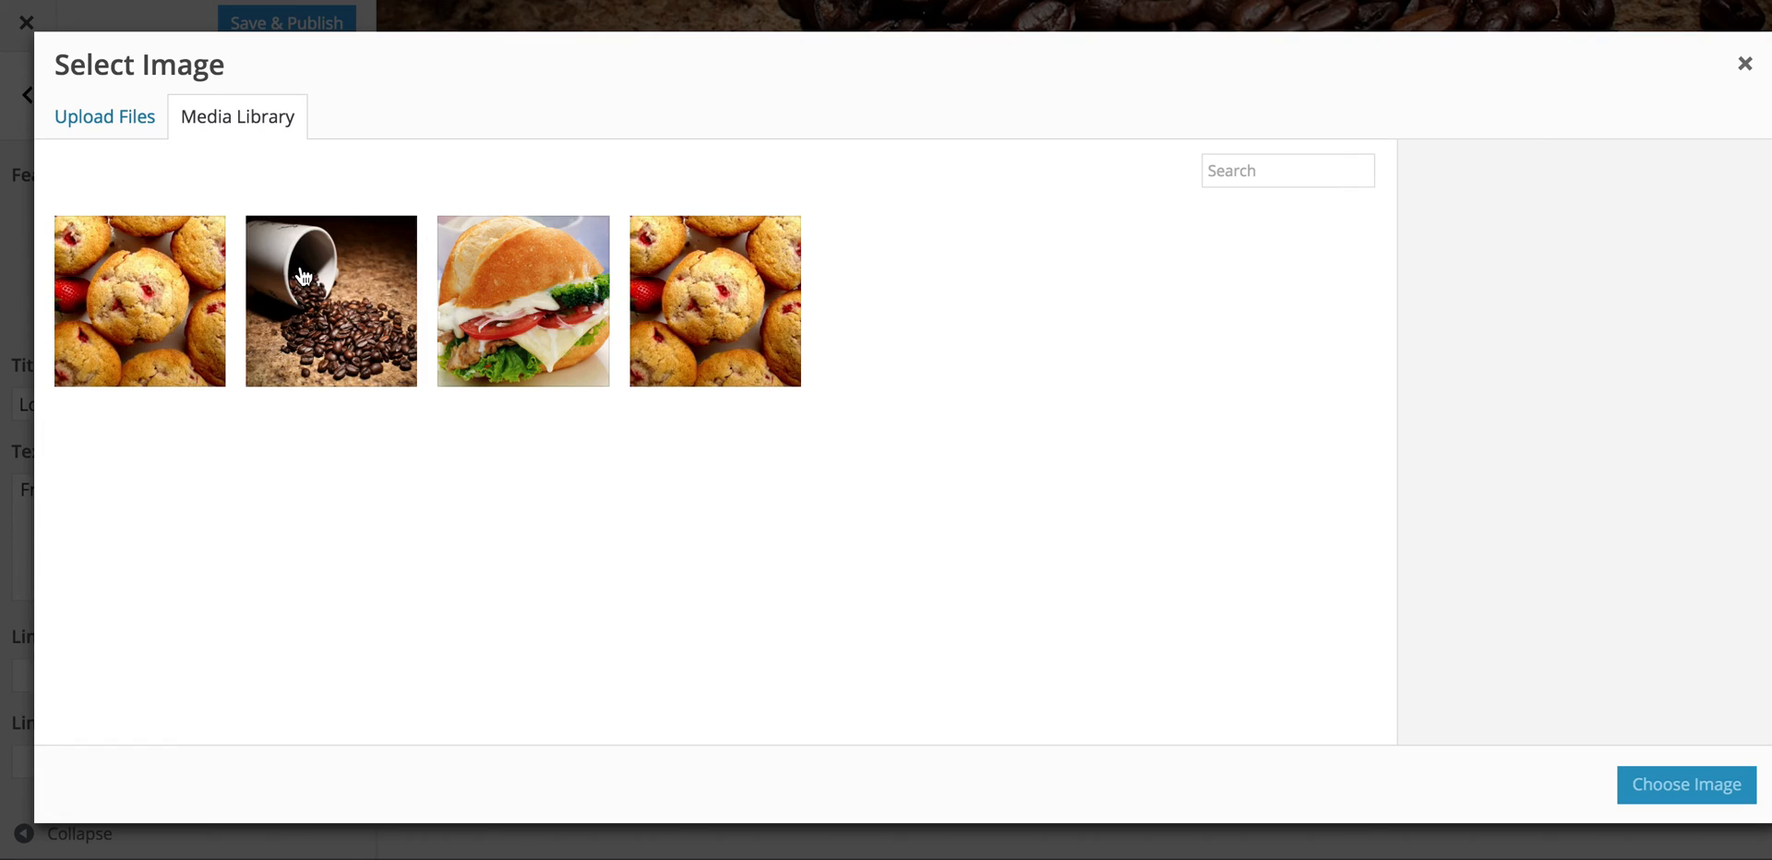
click(125, 120)
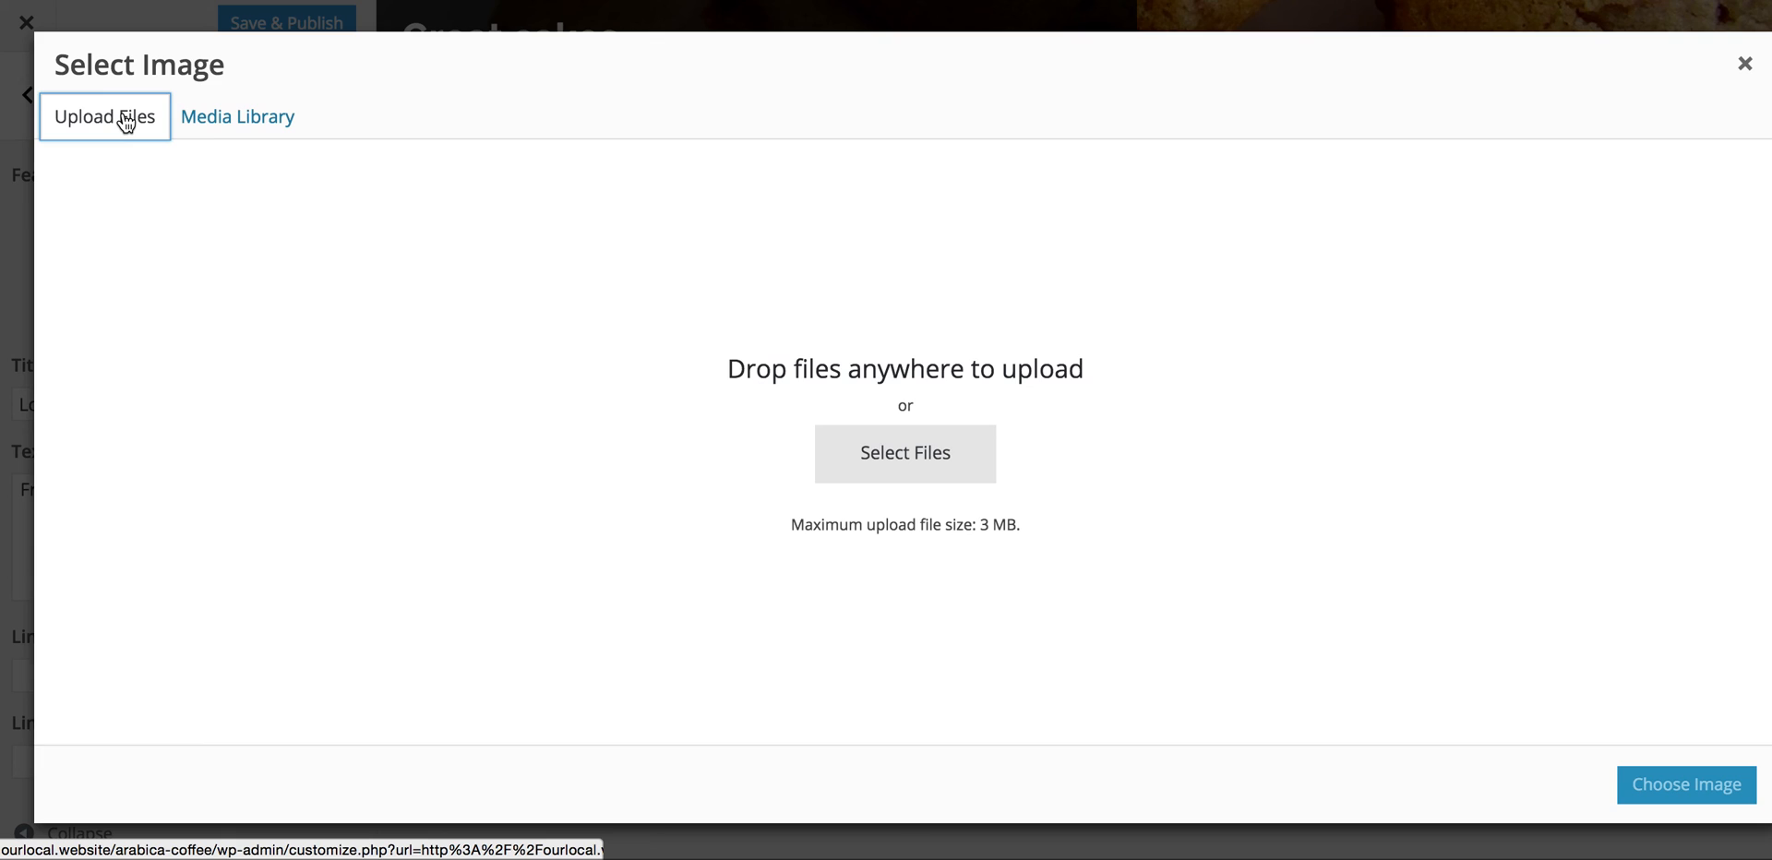
drag(4, 353, 381, 346)
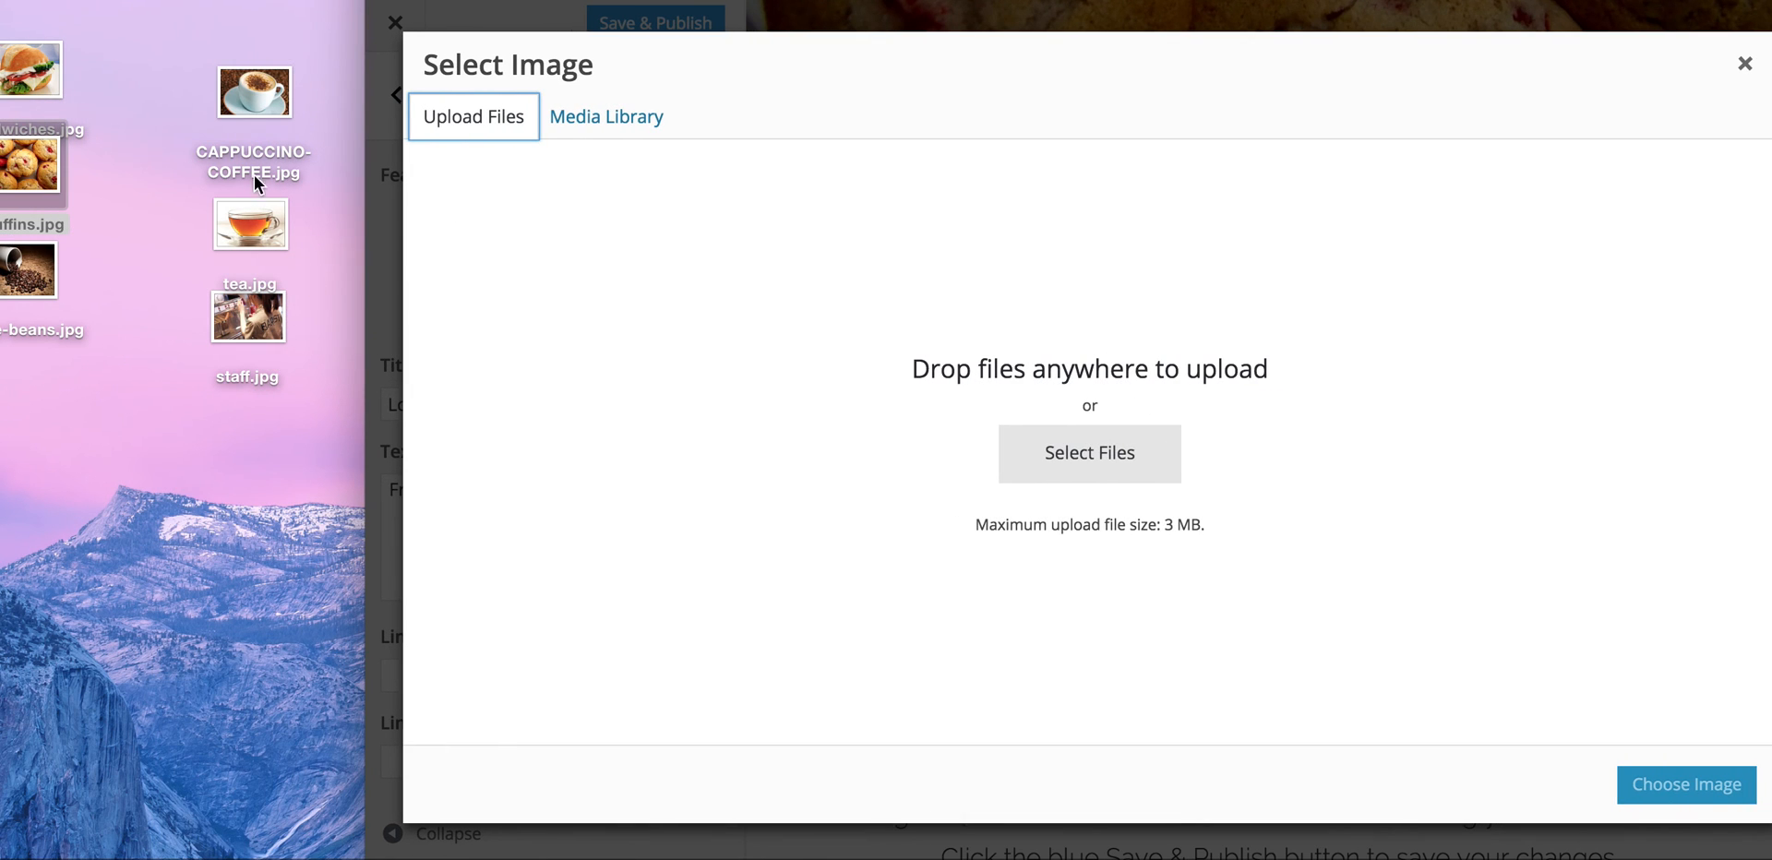
drag(263, 85, 896, 344)
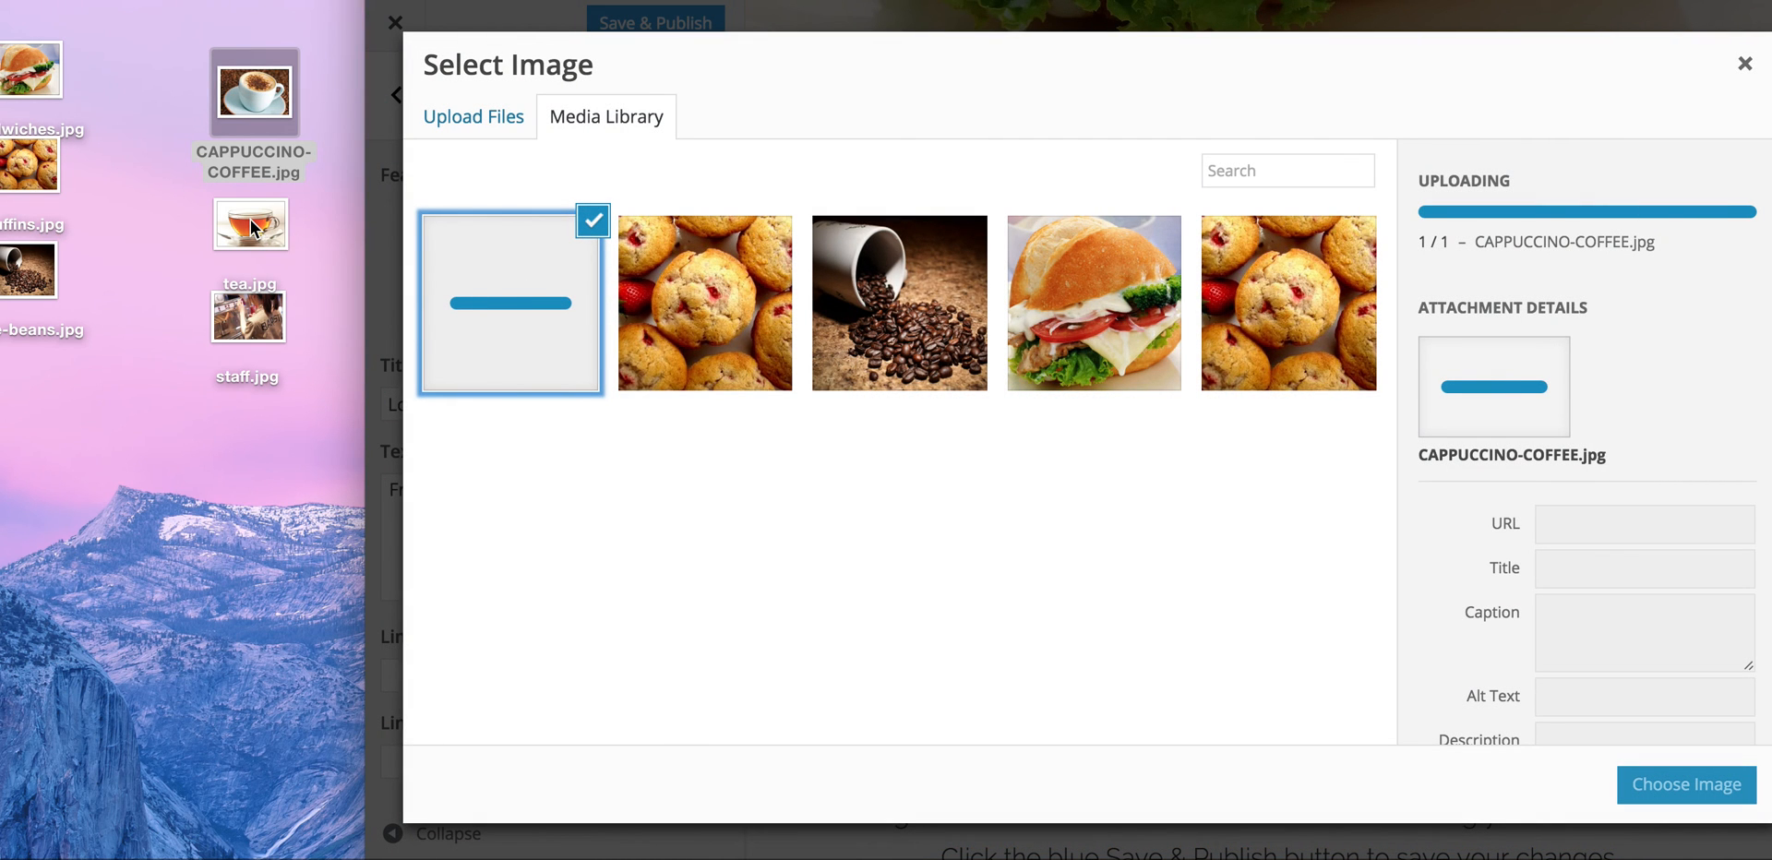
click(1673, 784)
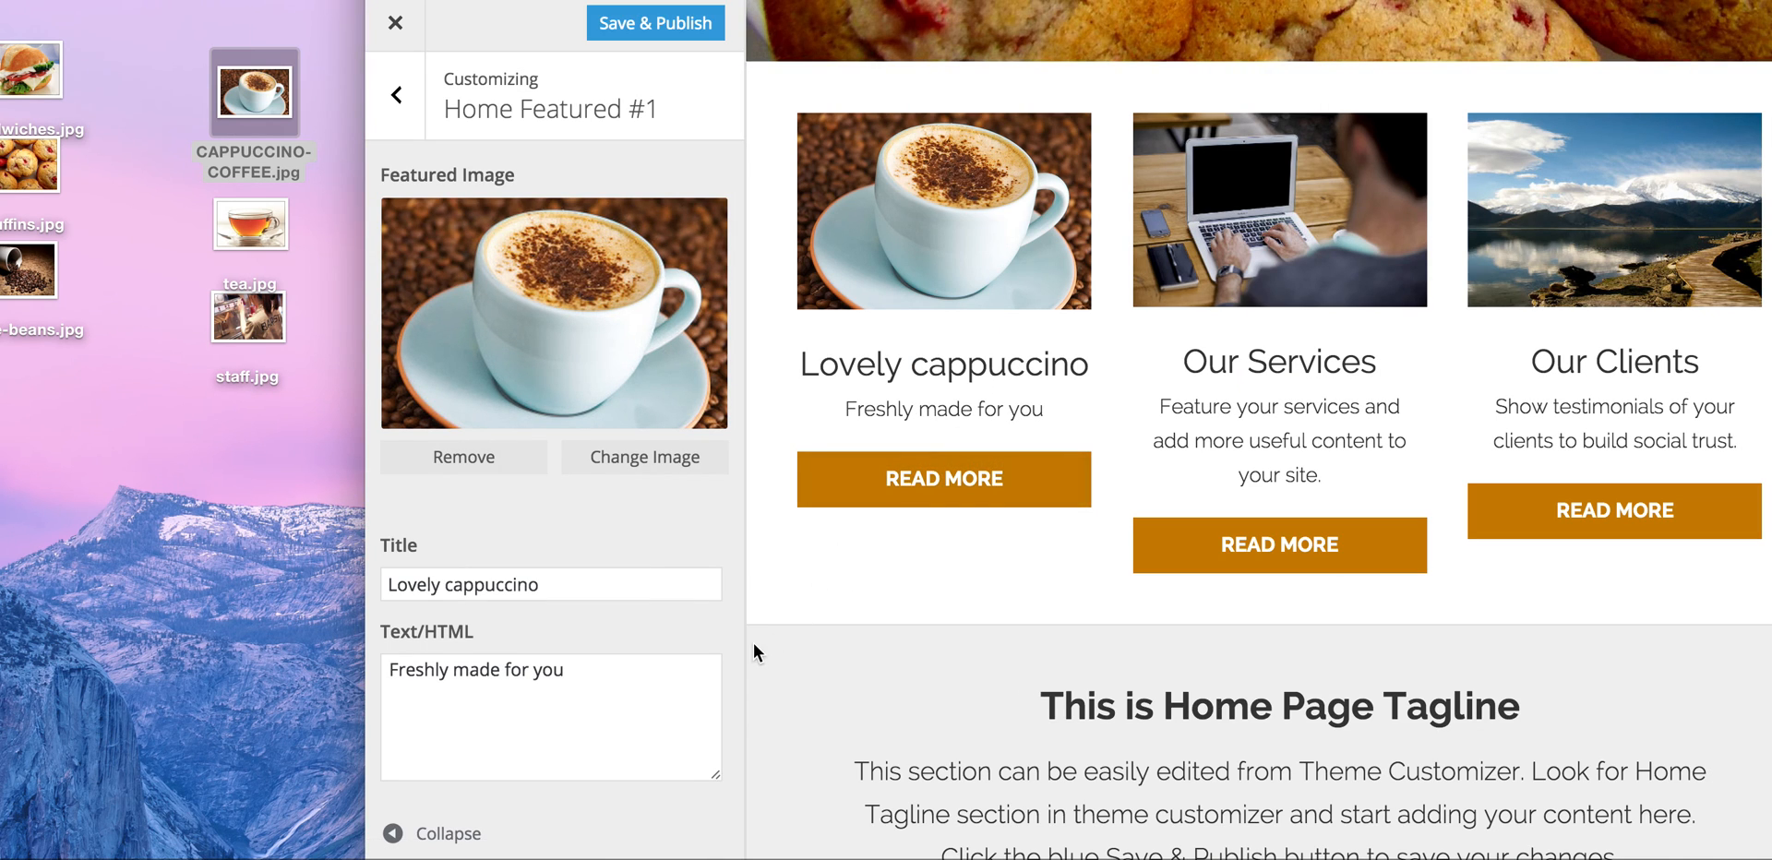
scroll(606, 693, down, 4)
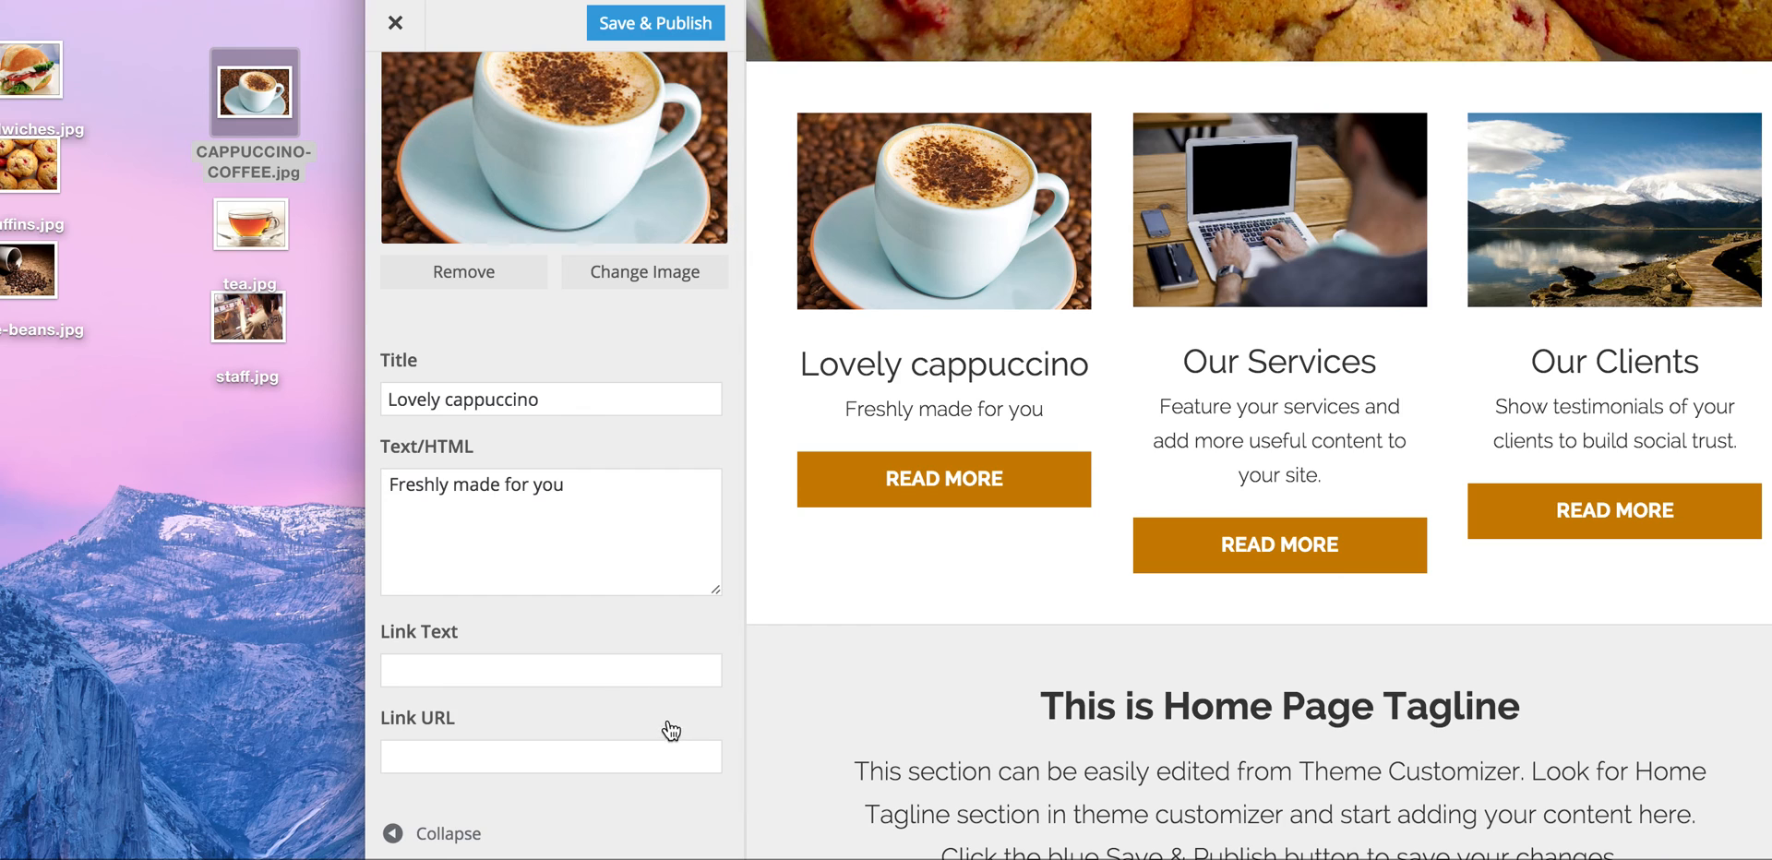
scroll(656, 654, up, 4)
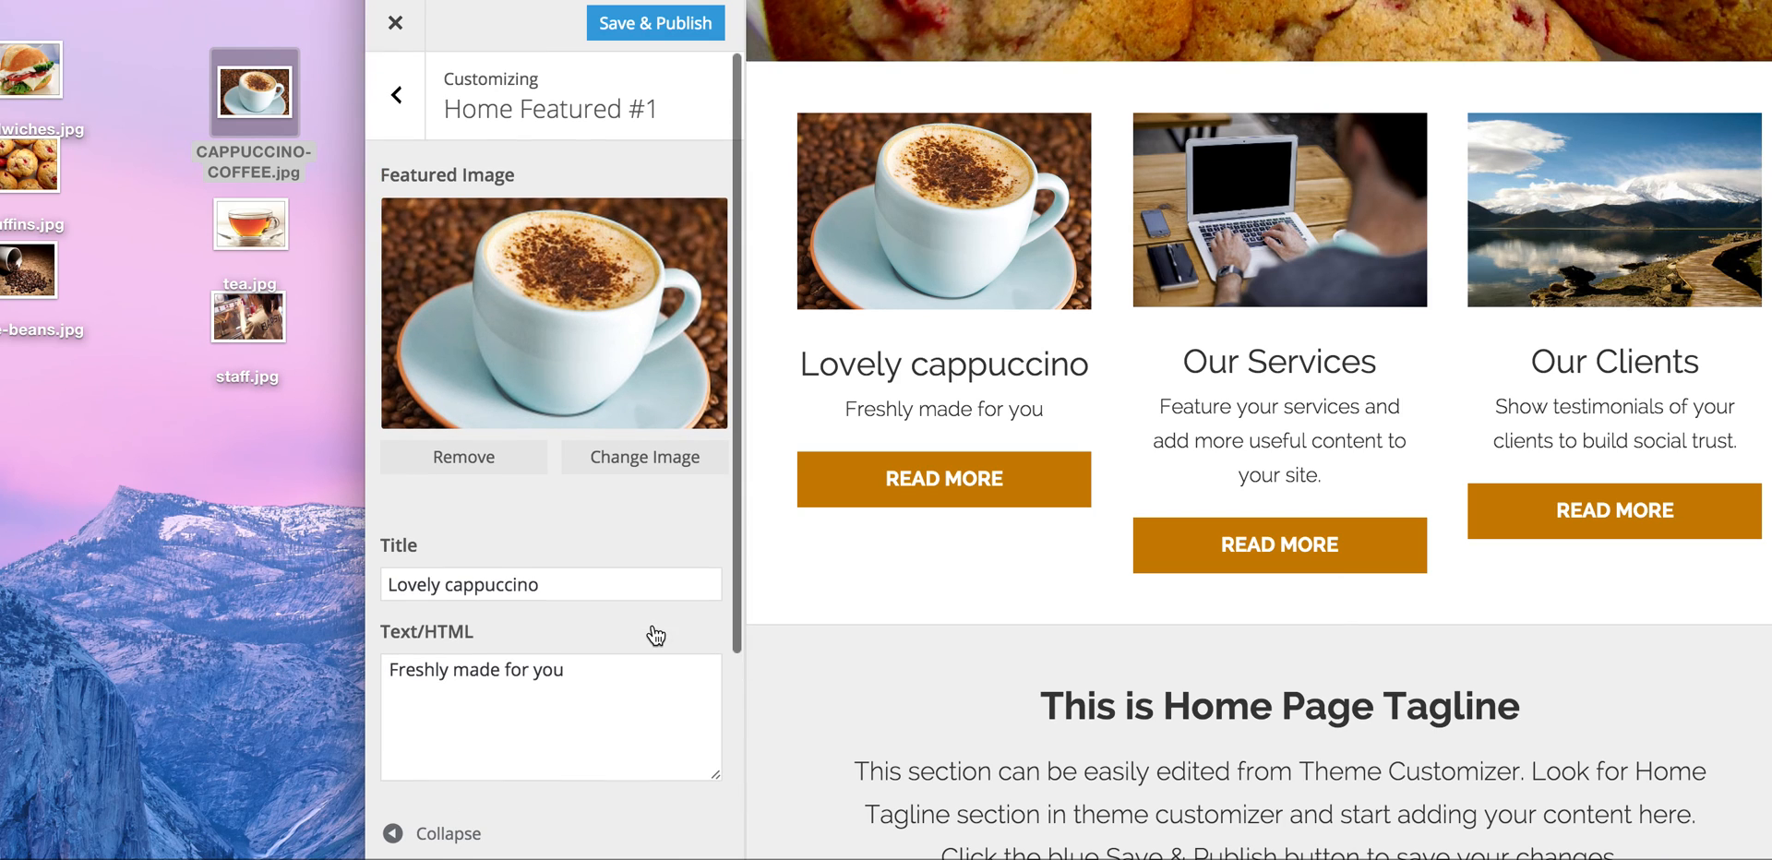
click(666, 28)
Step: In Home Featured #2, enter title 'We do tea too' and text 'Also freshly made for you'
click(402, 87)
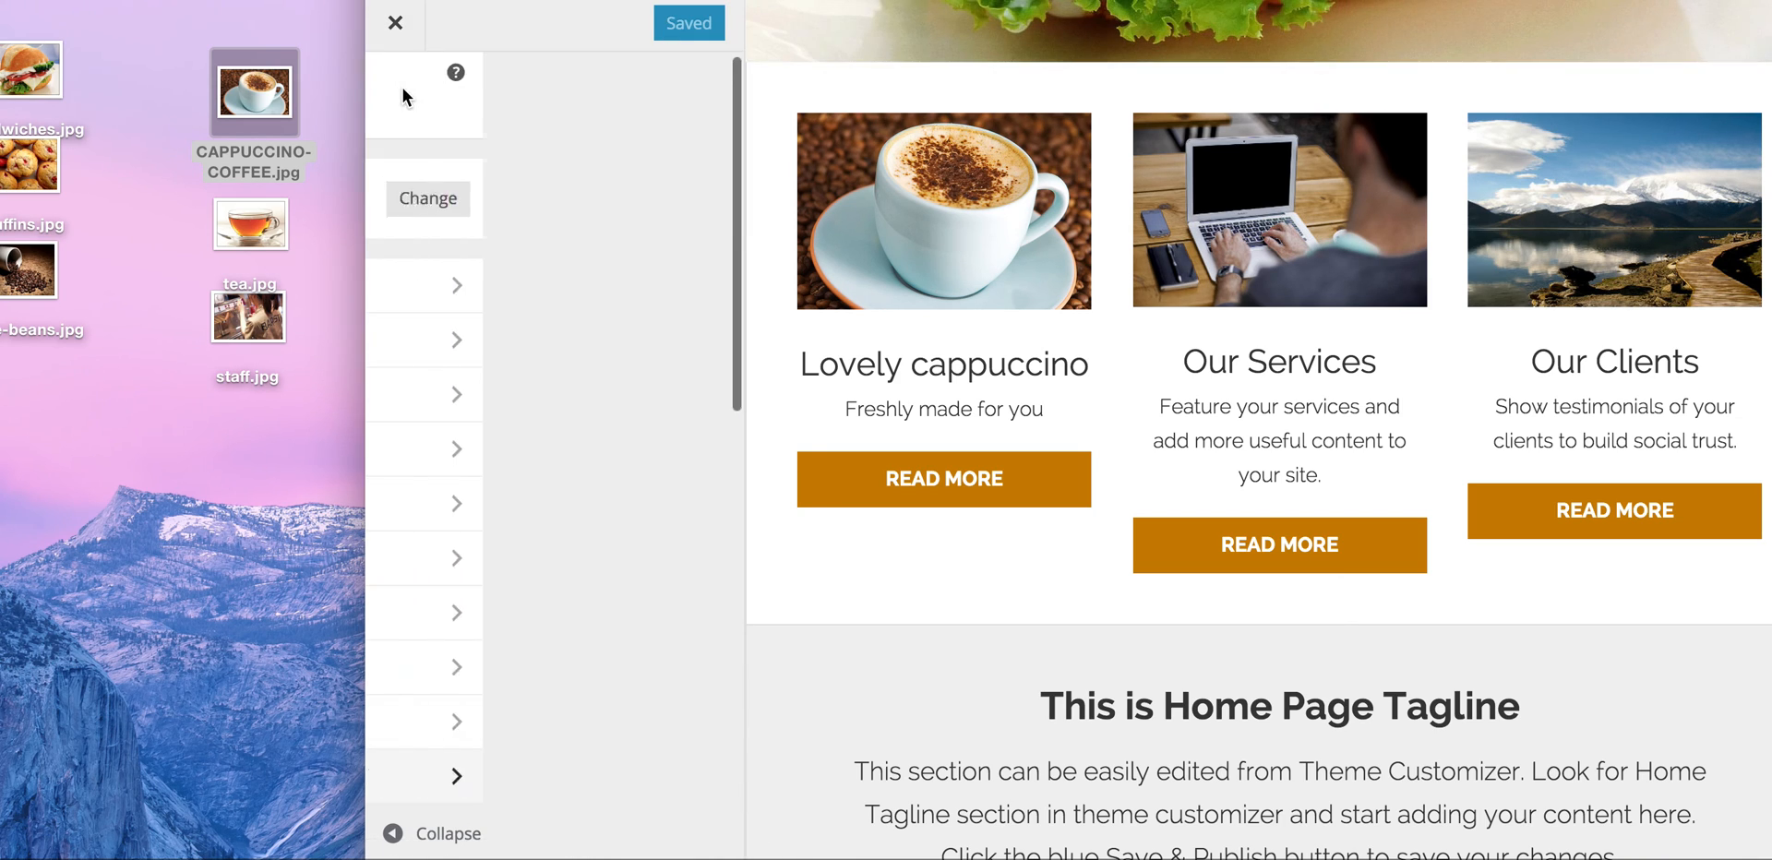
scroll(619, 705, down, 5)
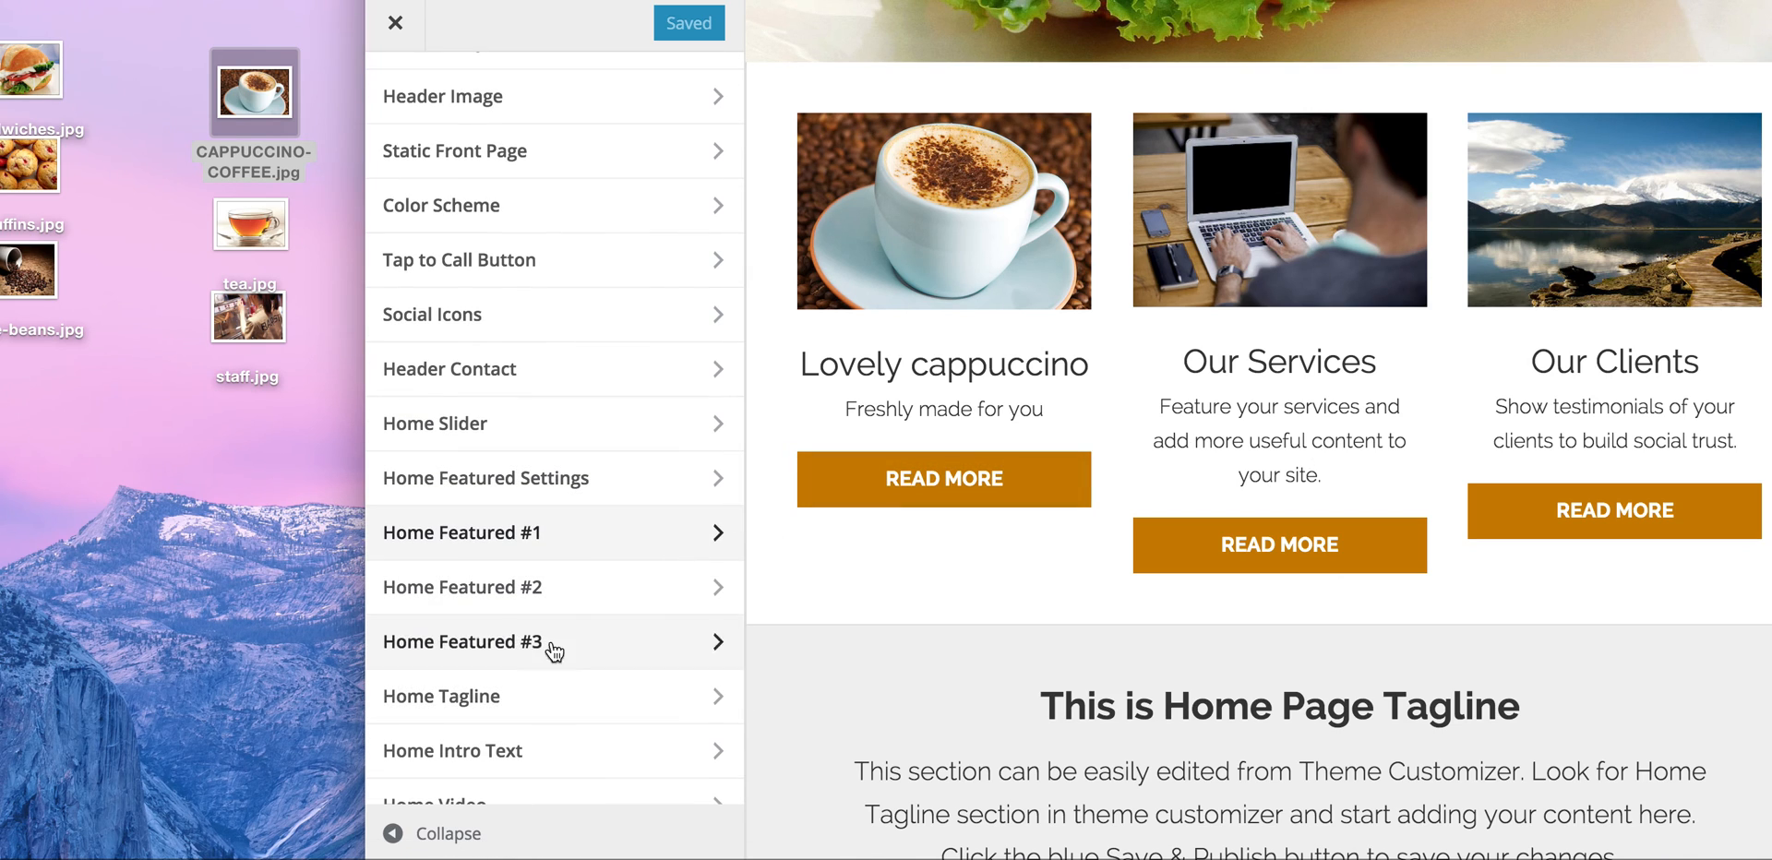
click(582, 588)
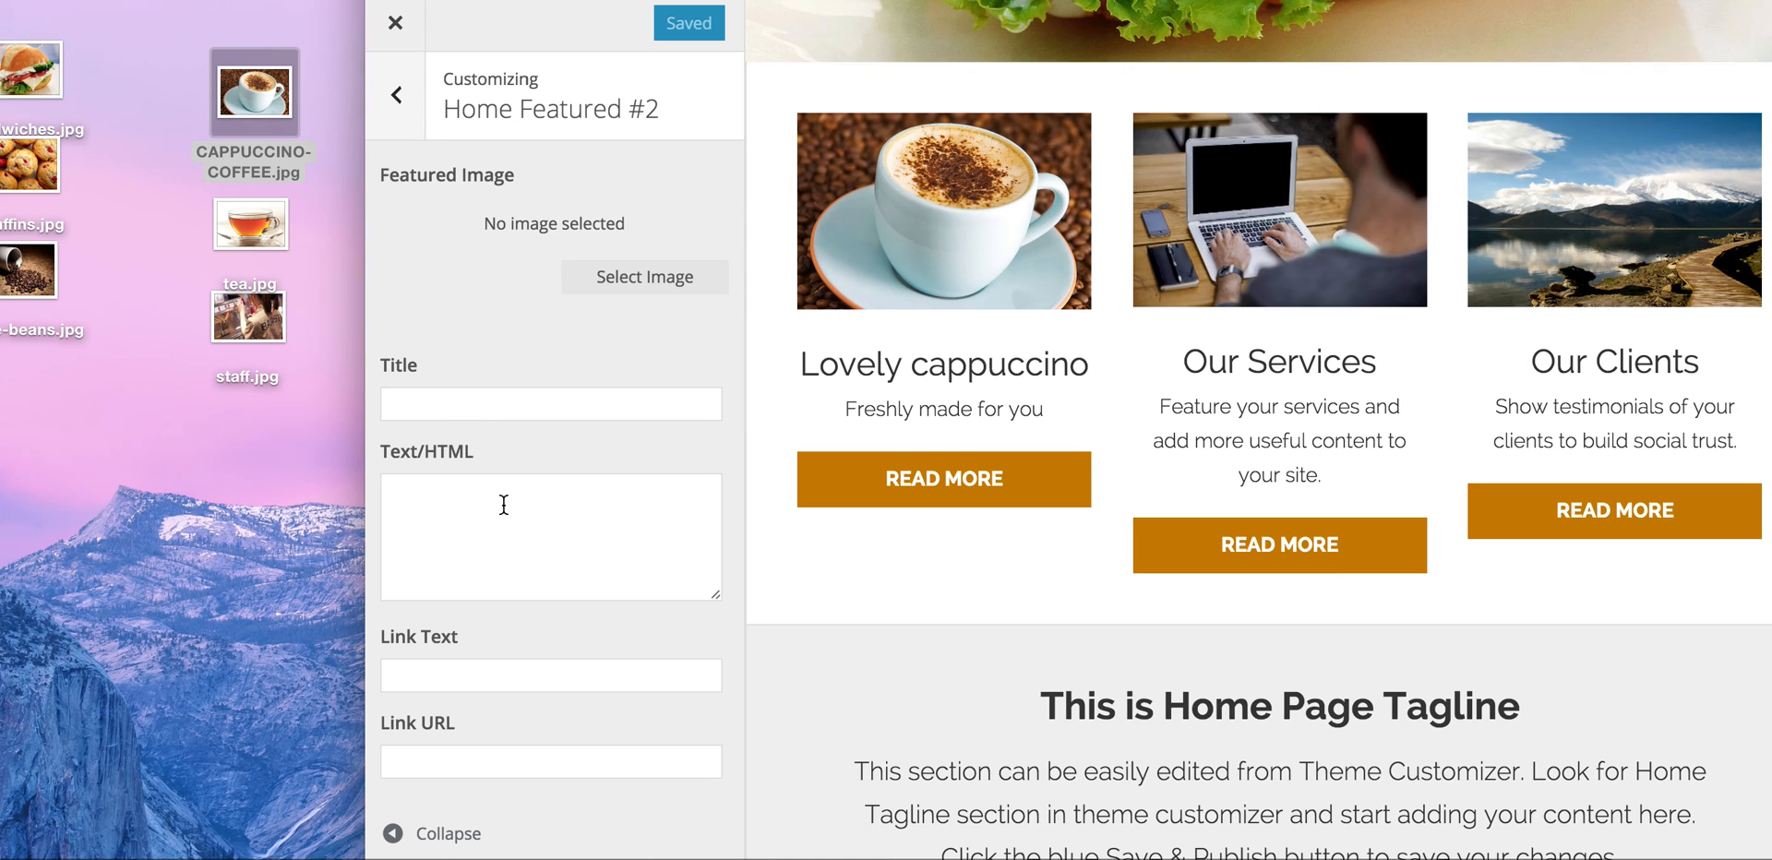
click(485, 395)
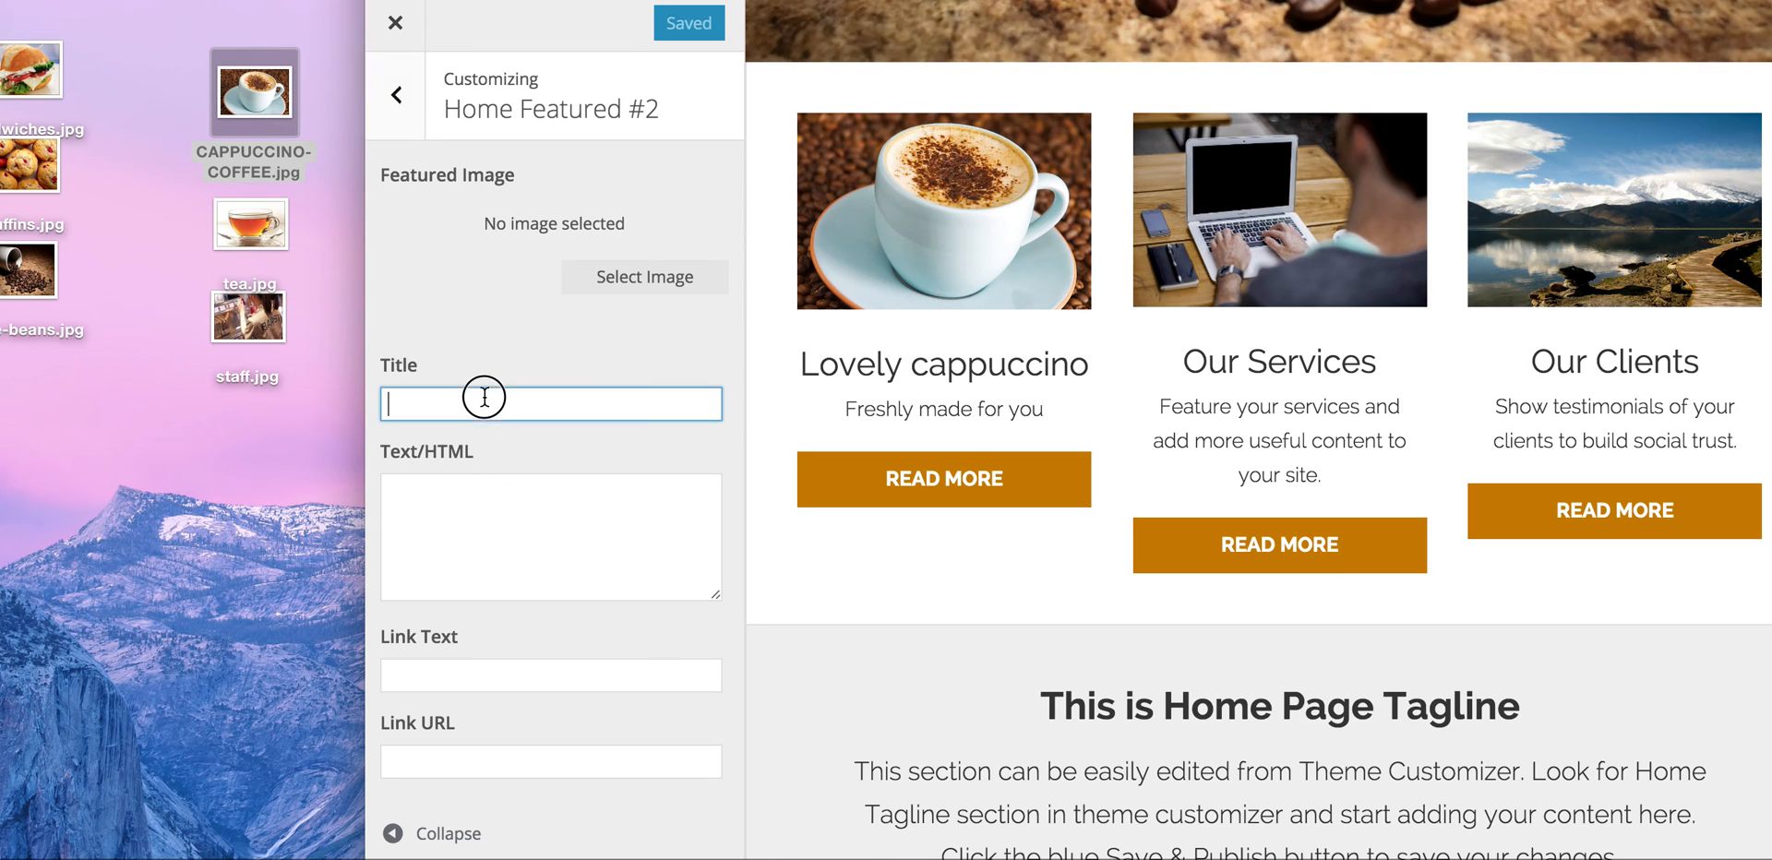
text(We d)
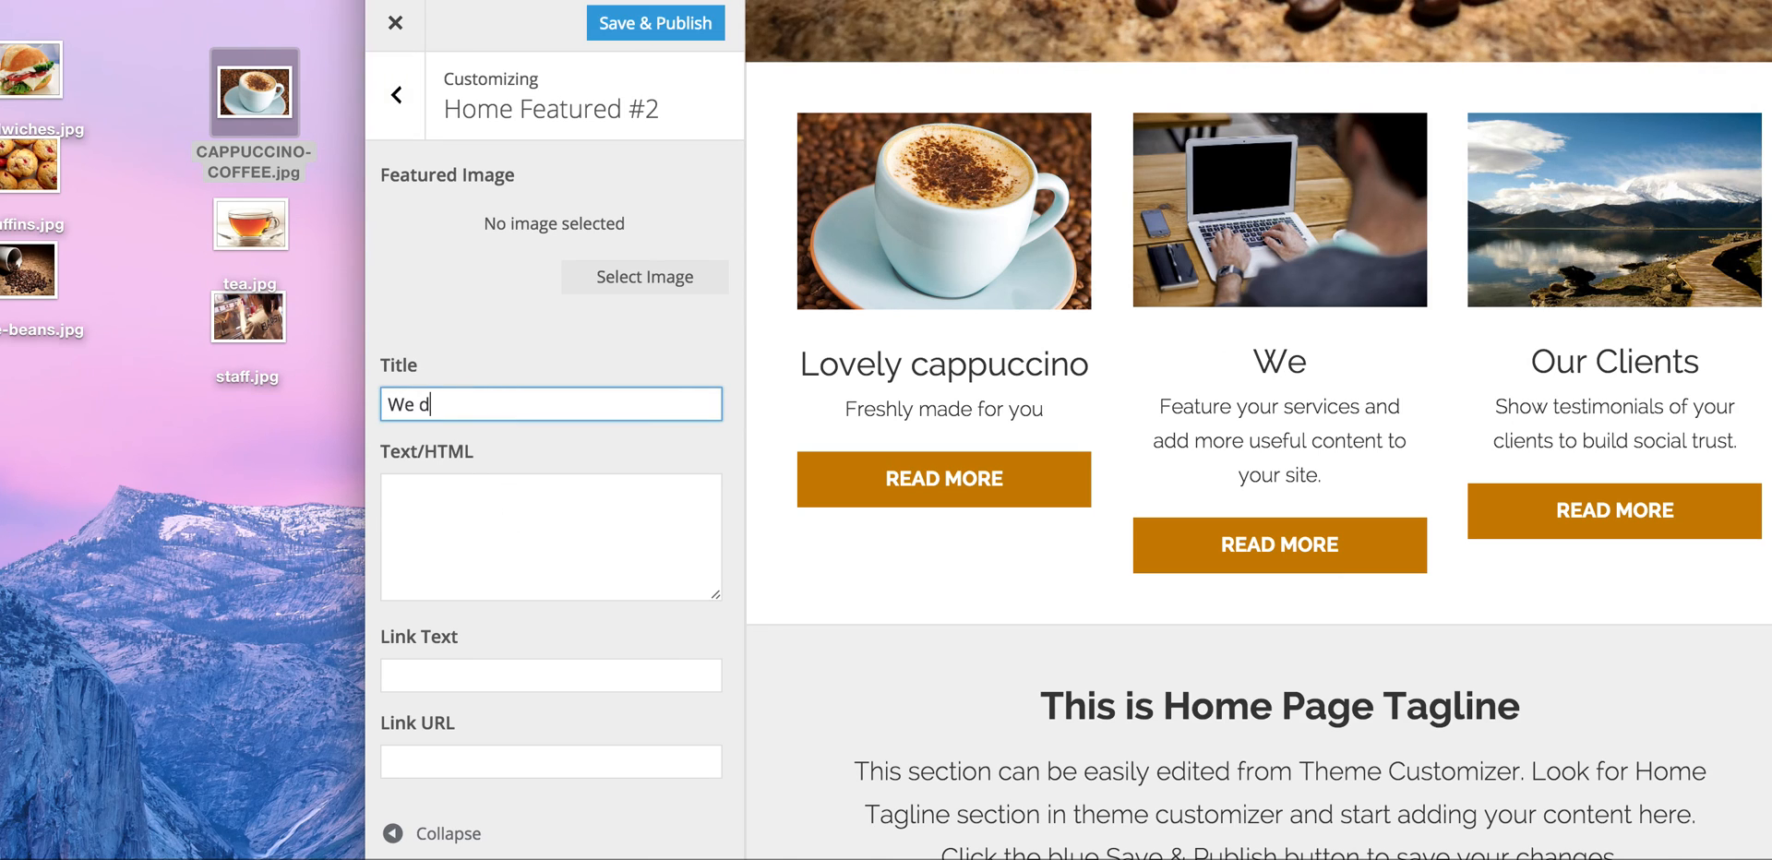
text(o tea too)
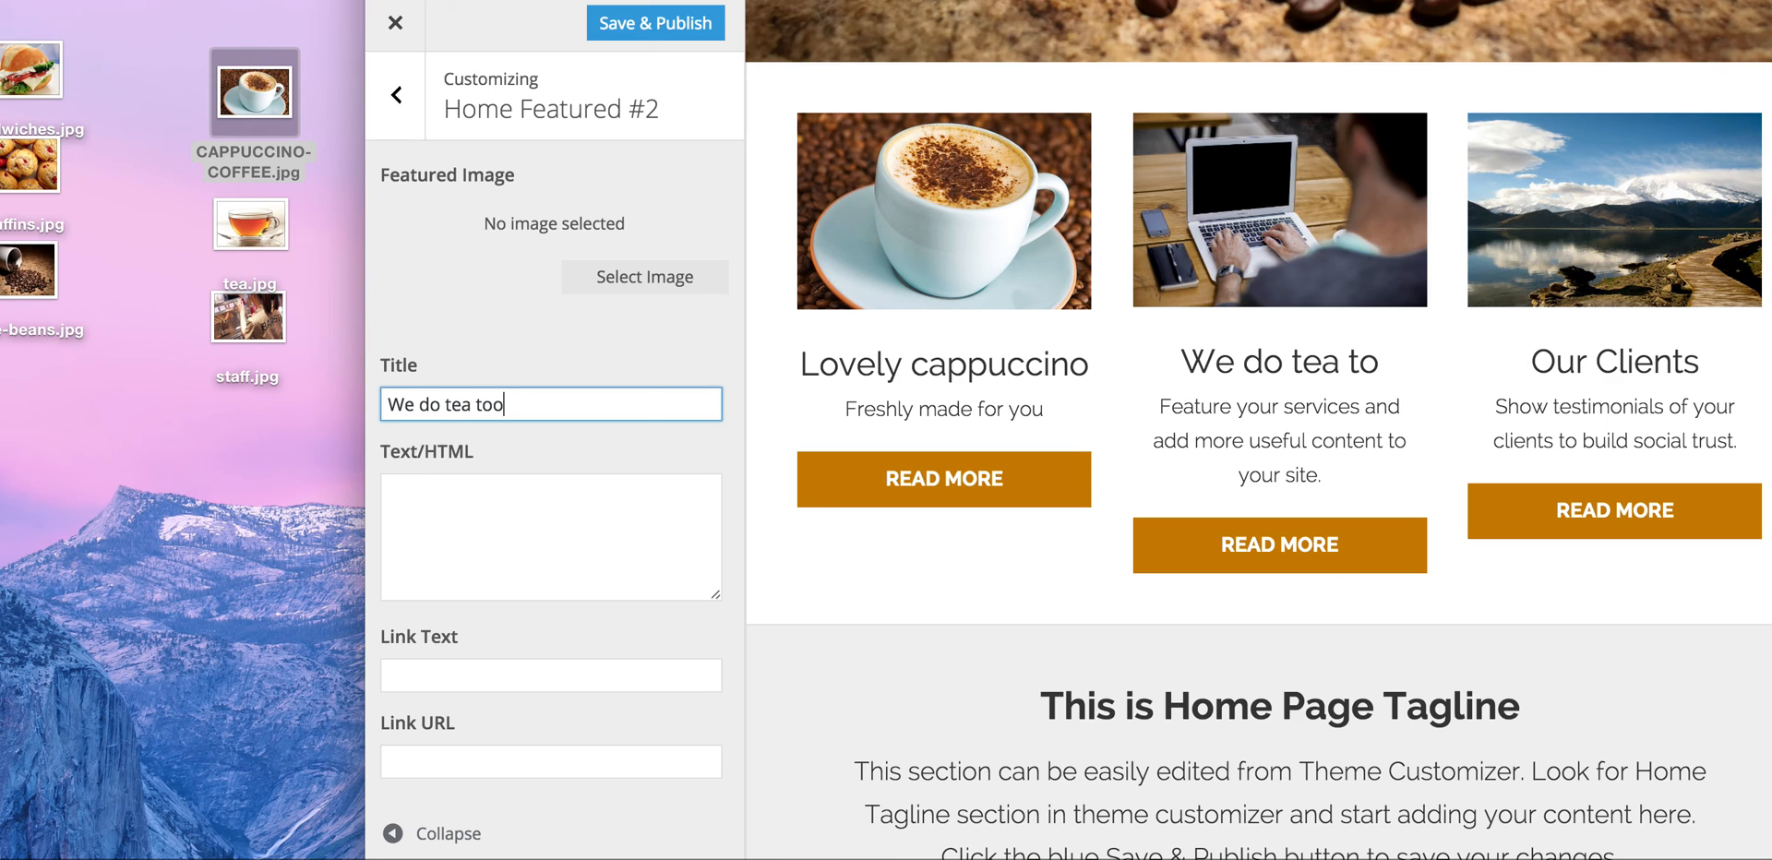
click(501, 484)
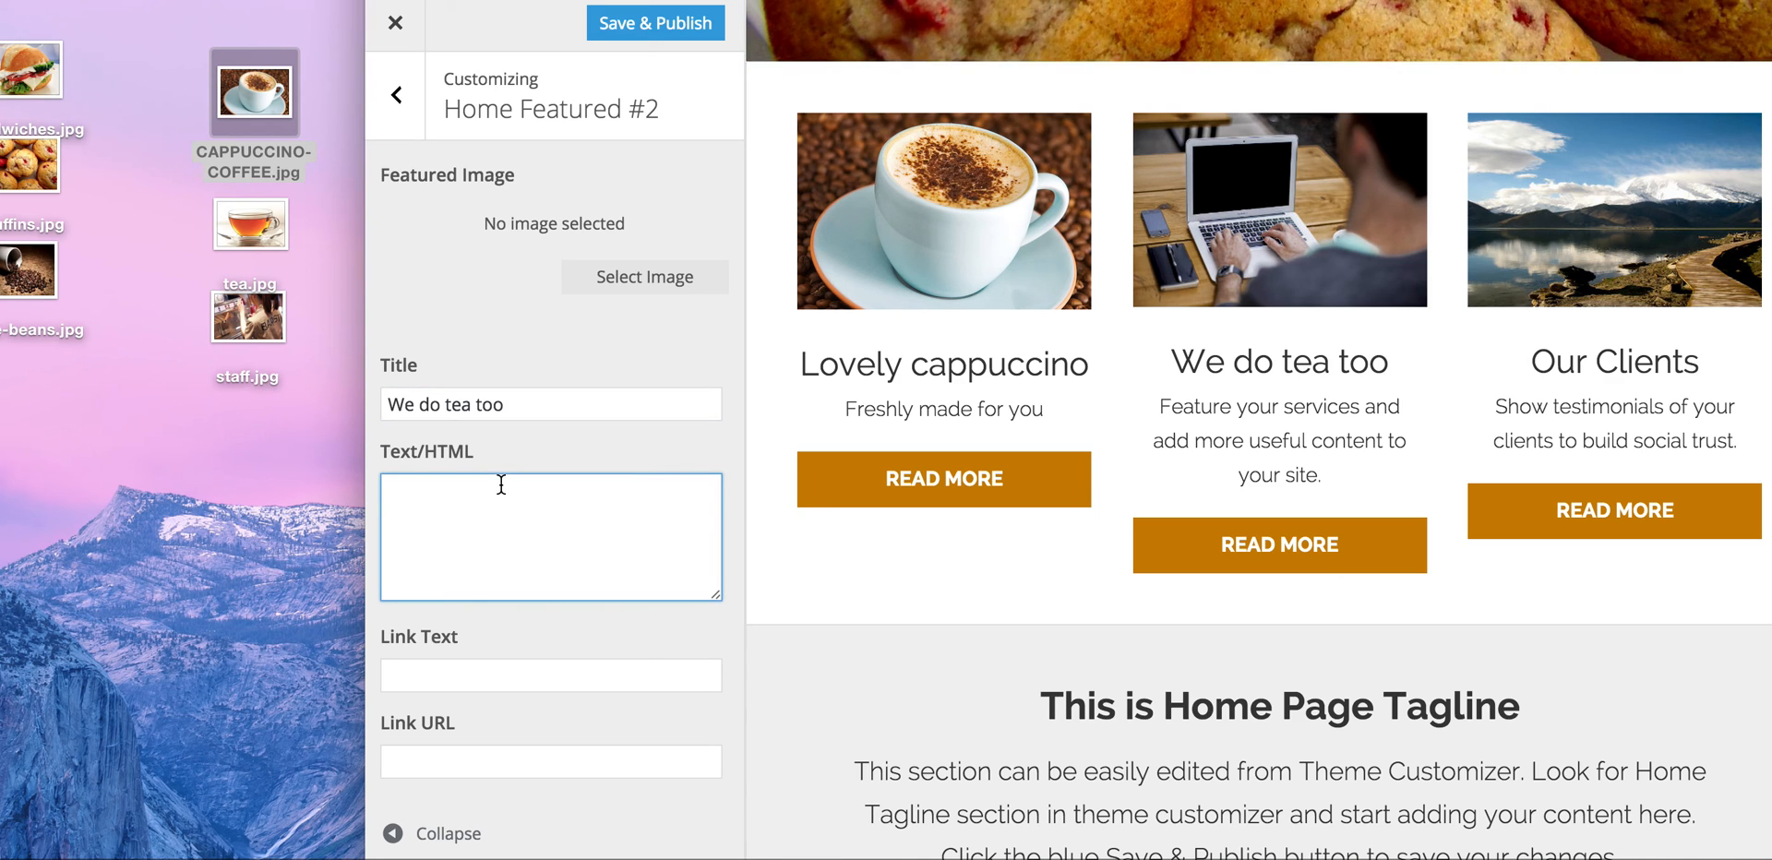
text(Also f)
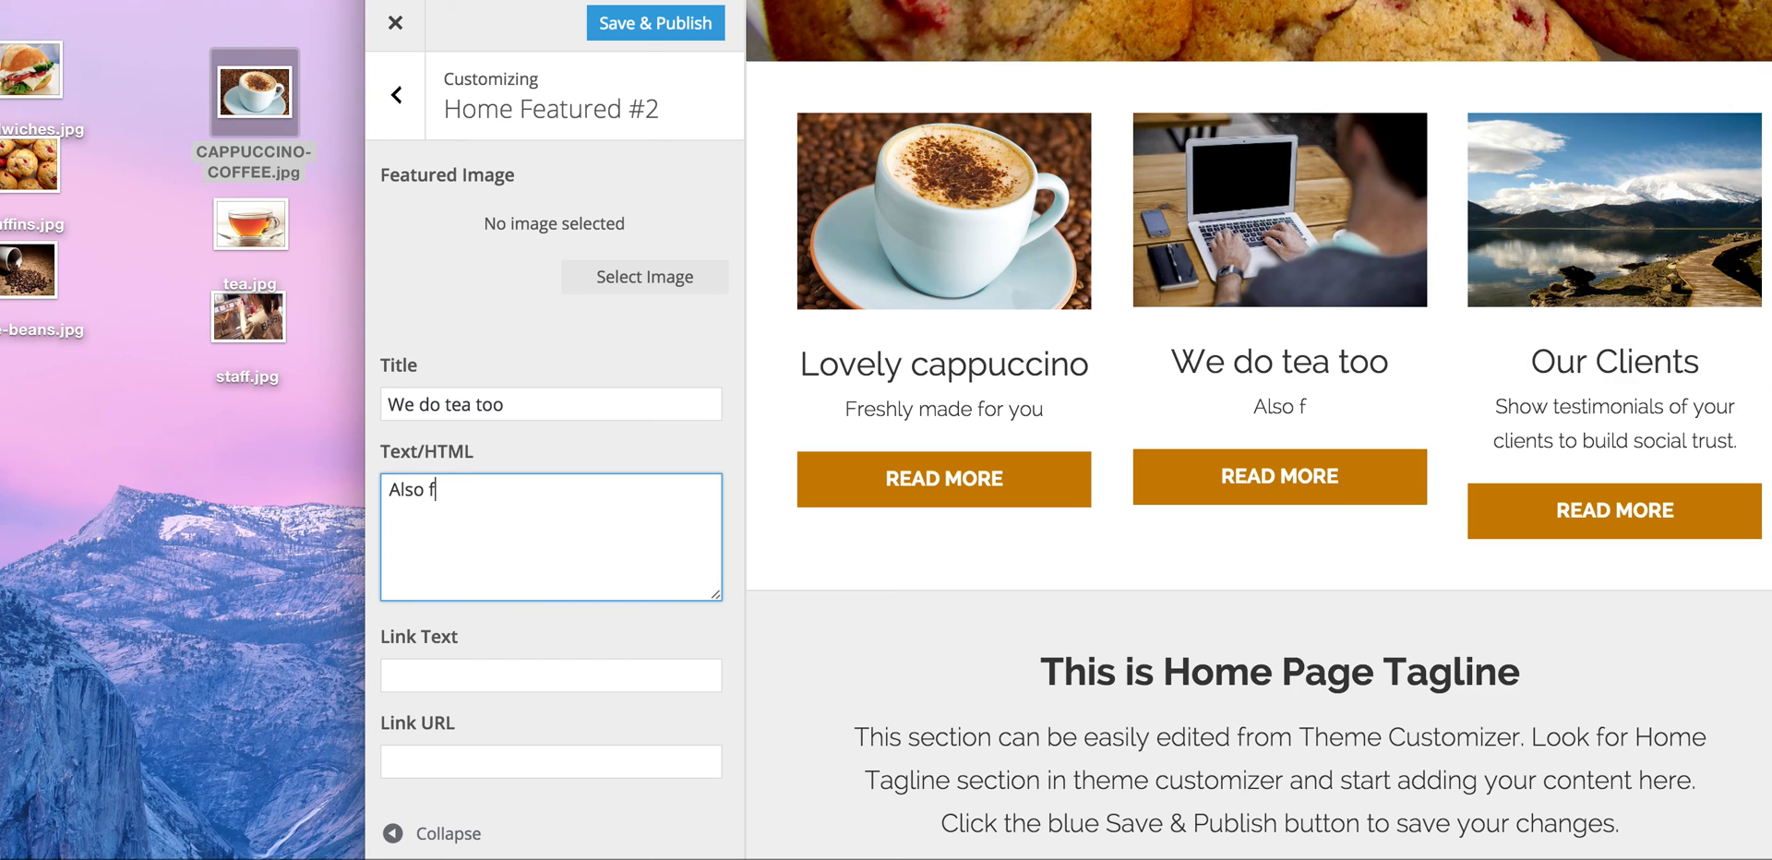
text(reshly made for you)
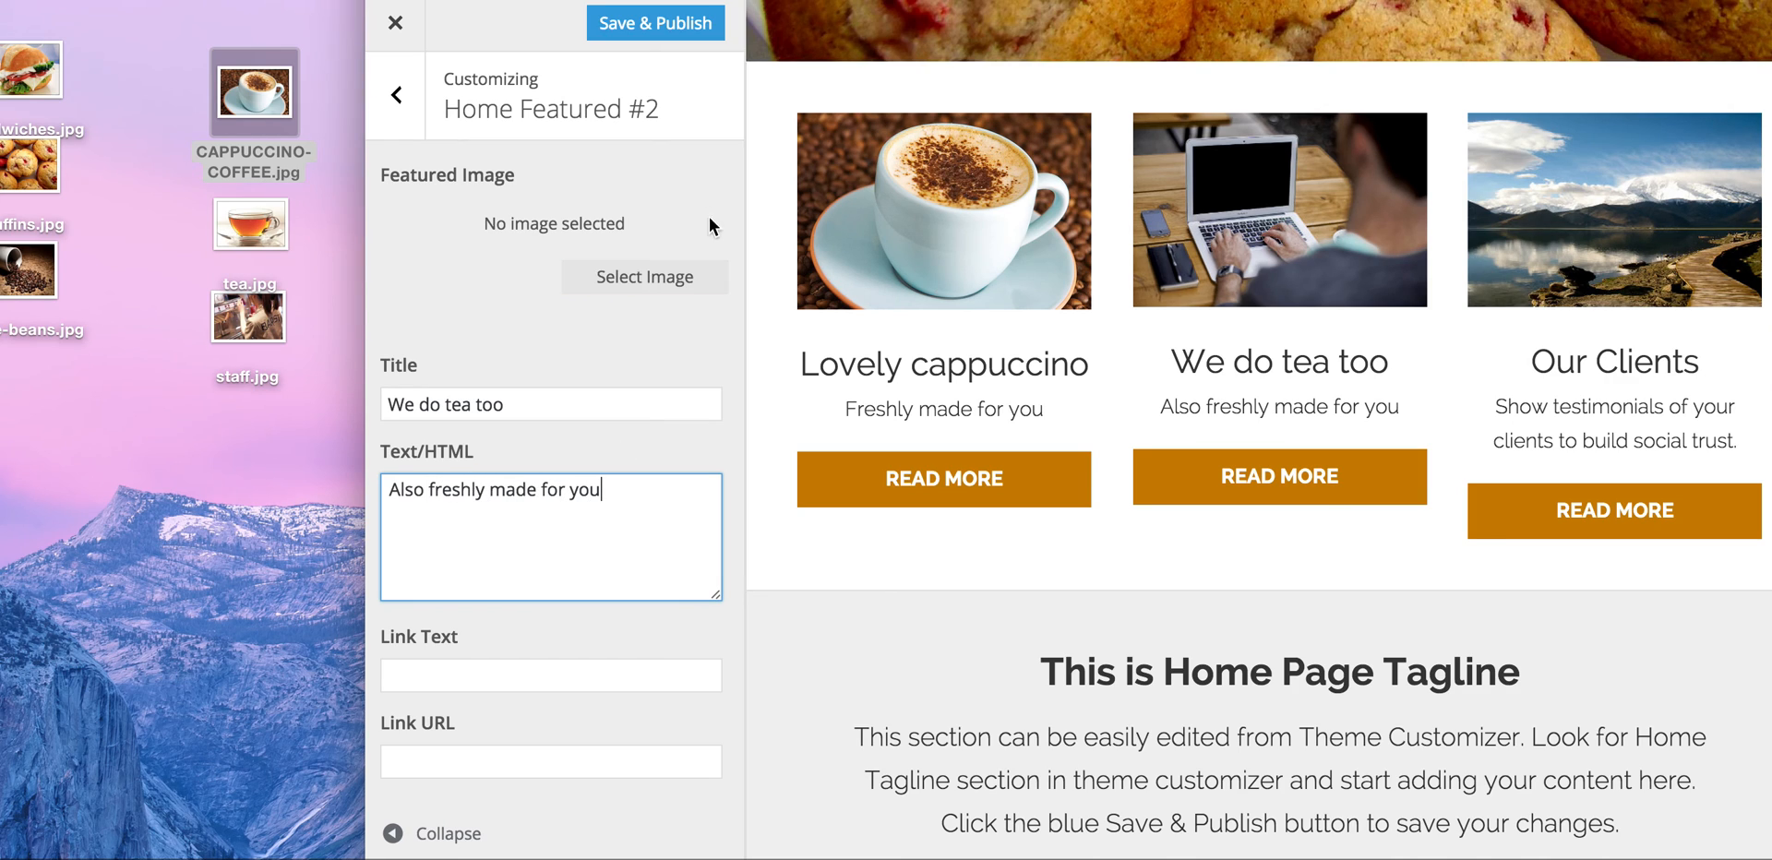
Step: Upload tea.jpg as the second featured box's image
click(645, 277)
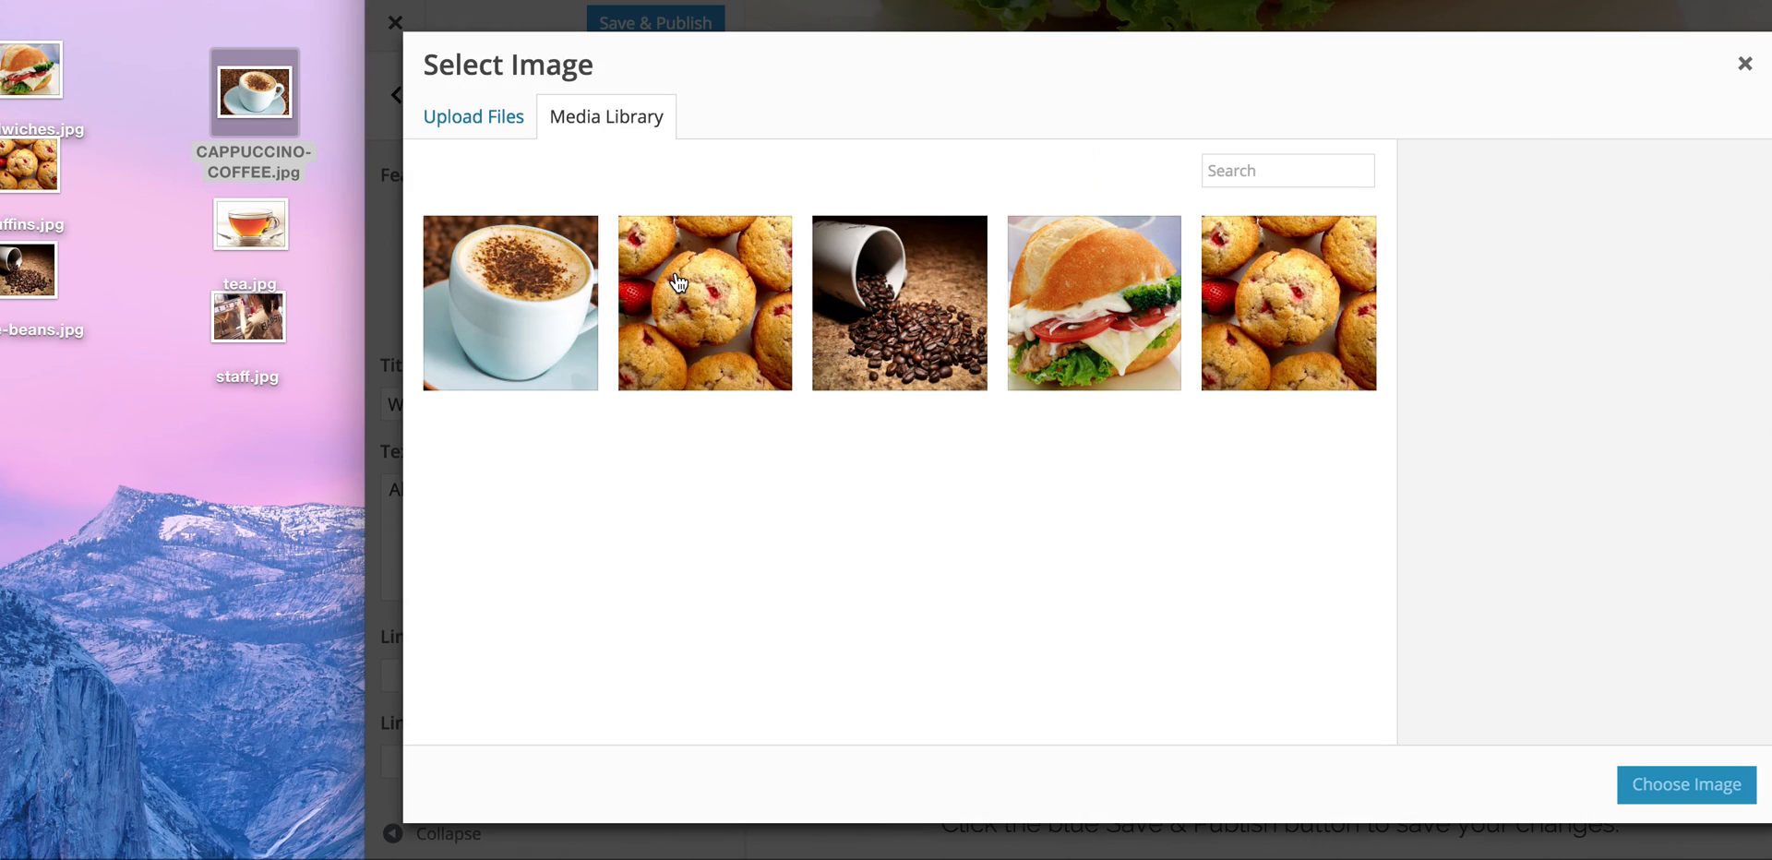
click(486, 118)
drag(269, 214, 784, 434)
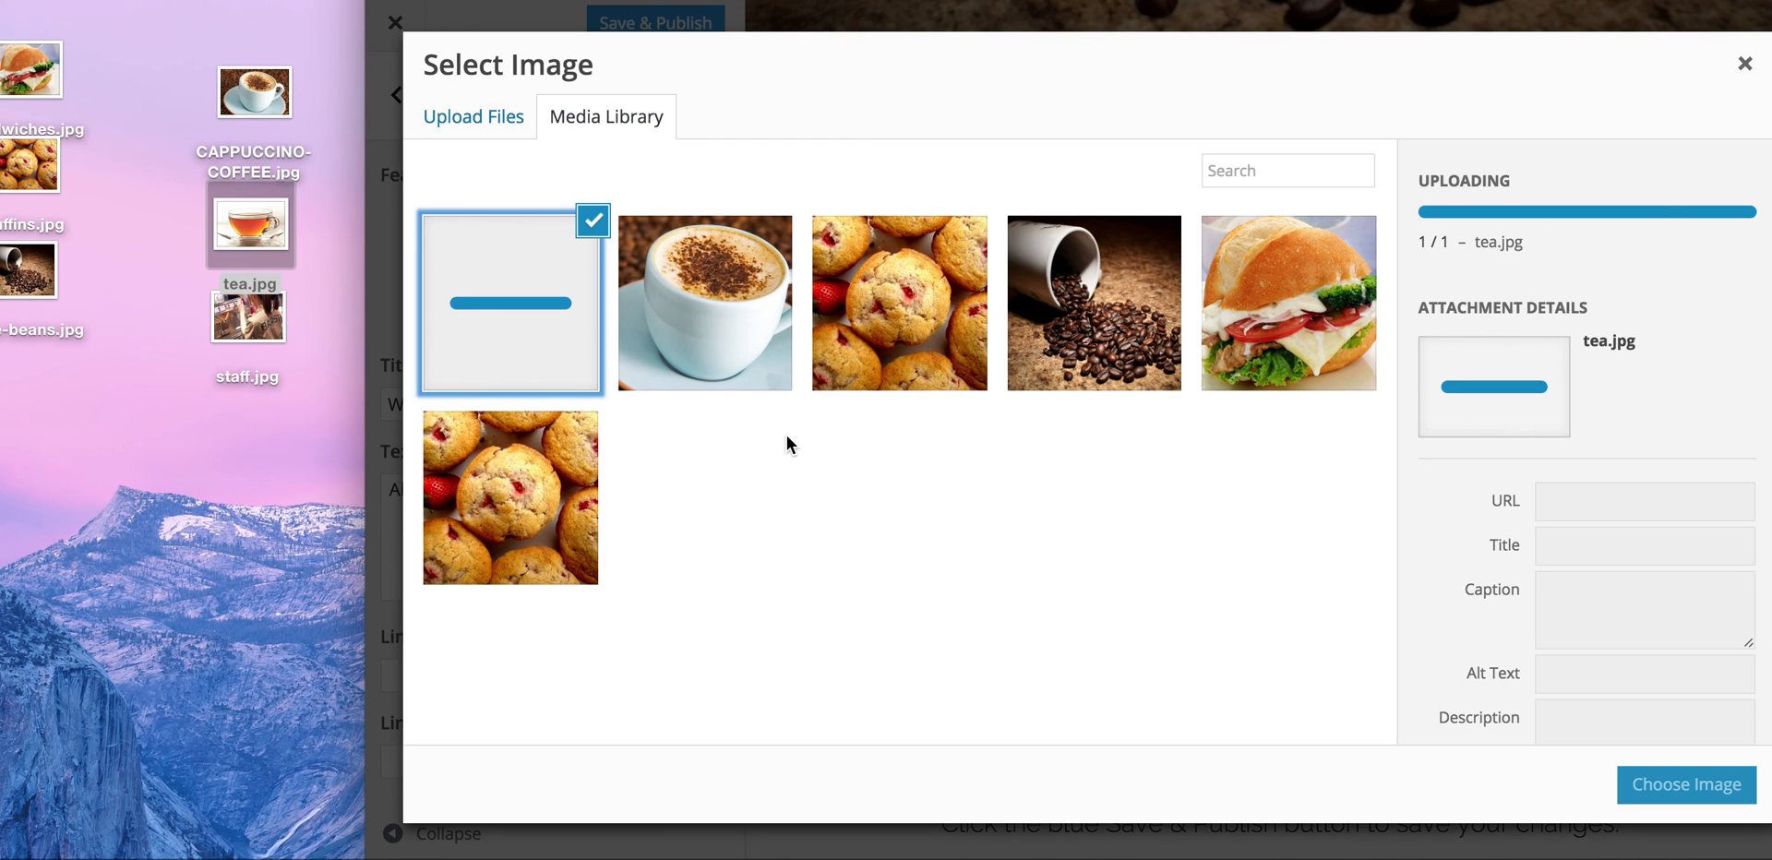
click(1700, 783)
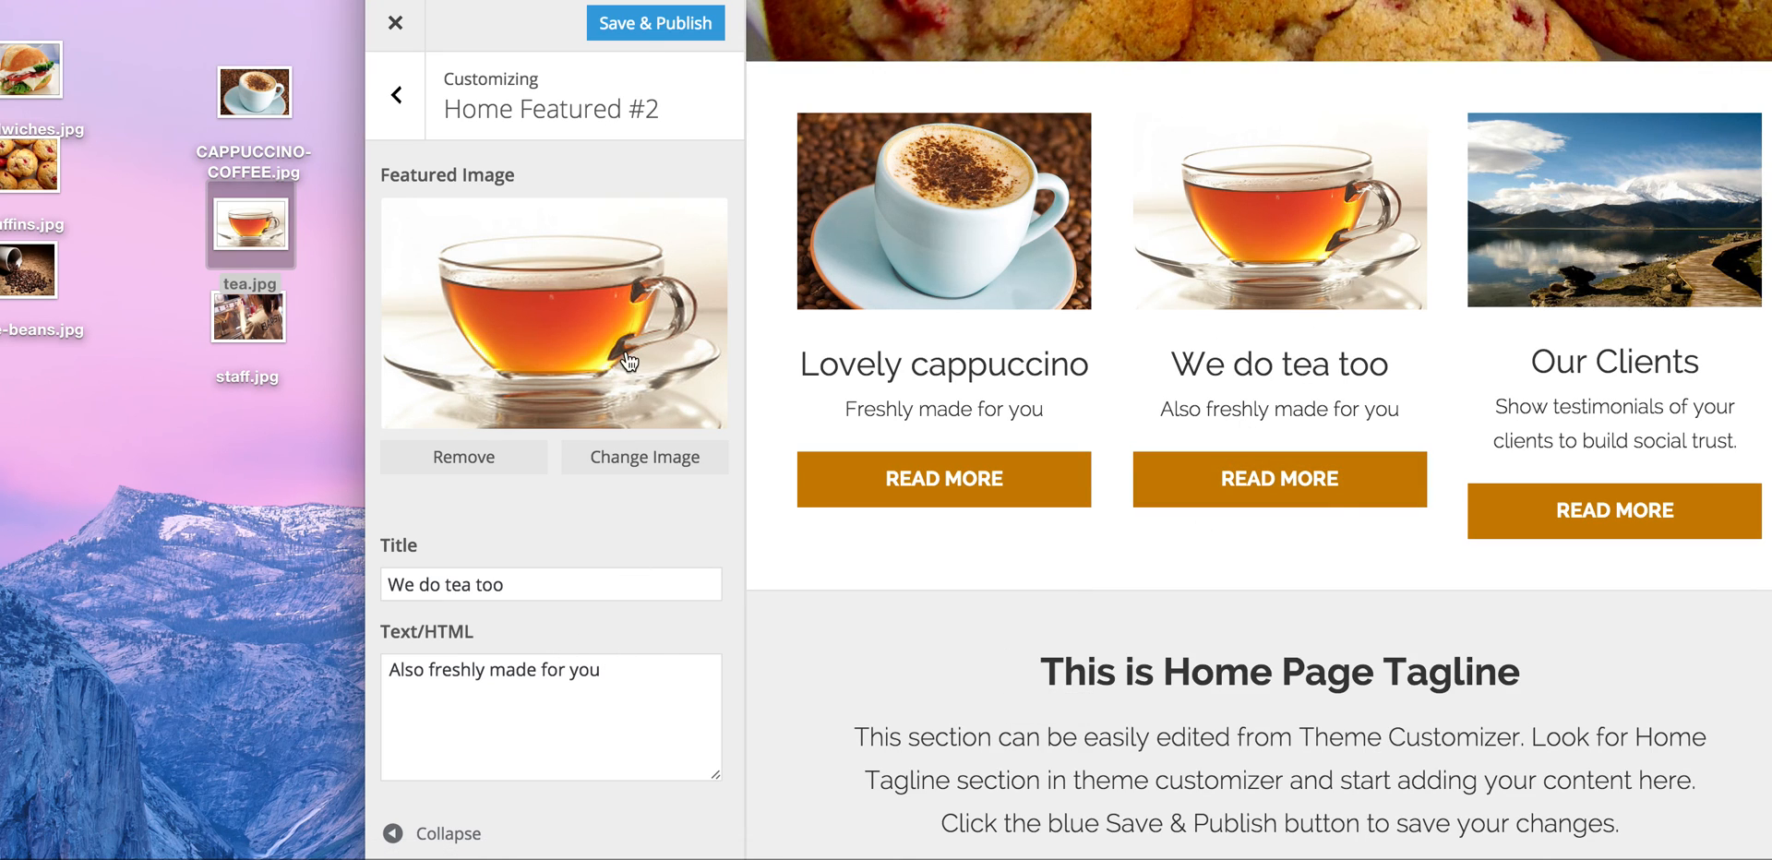
click(396, 95)
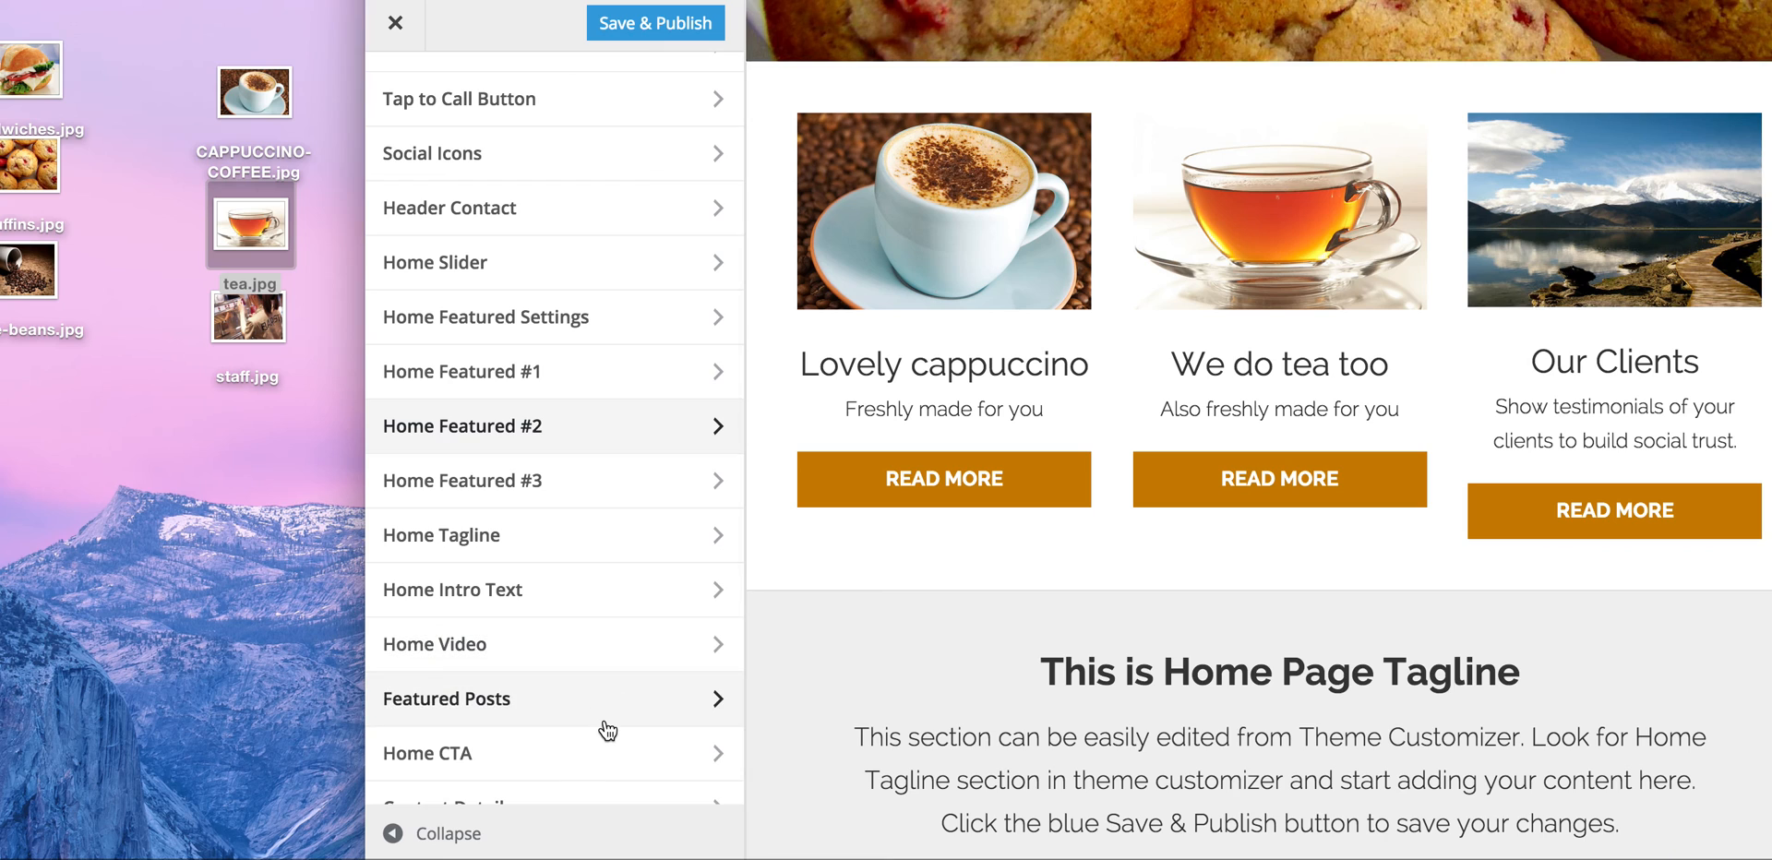
scroll(604, 729, down, 3)
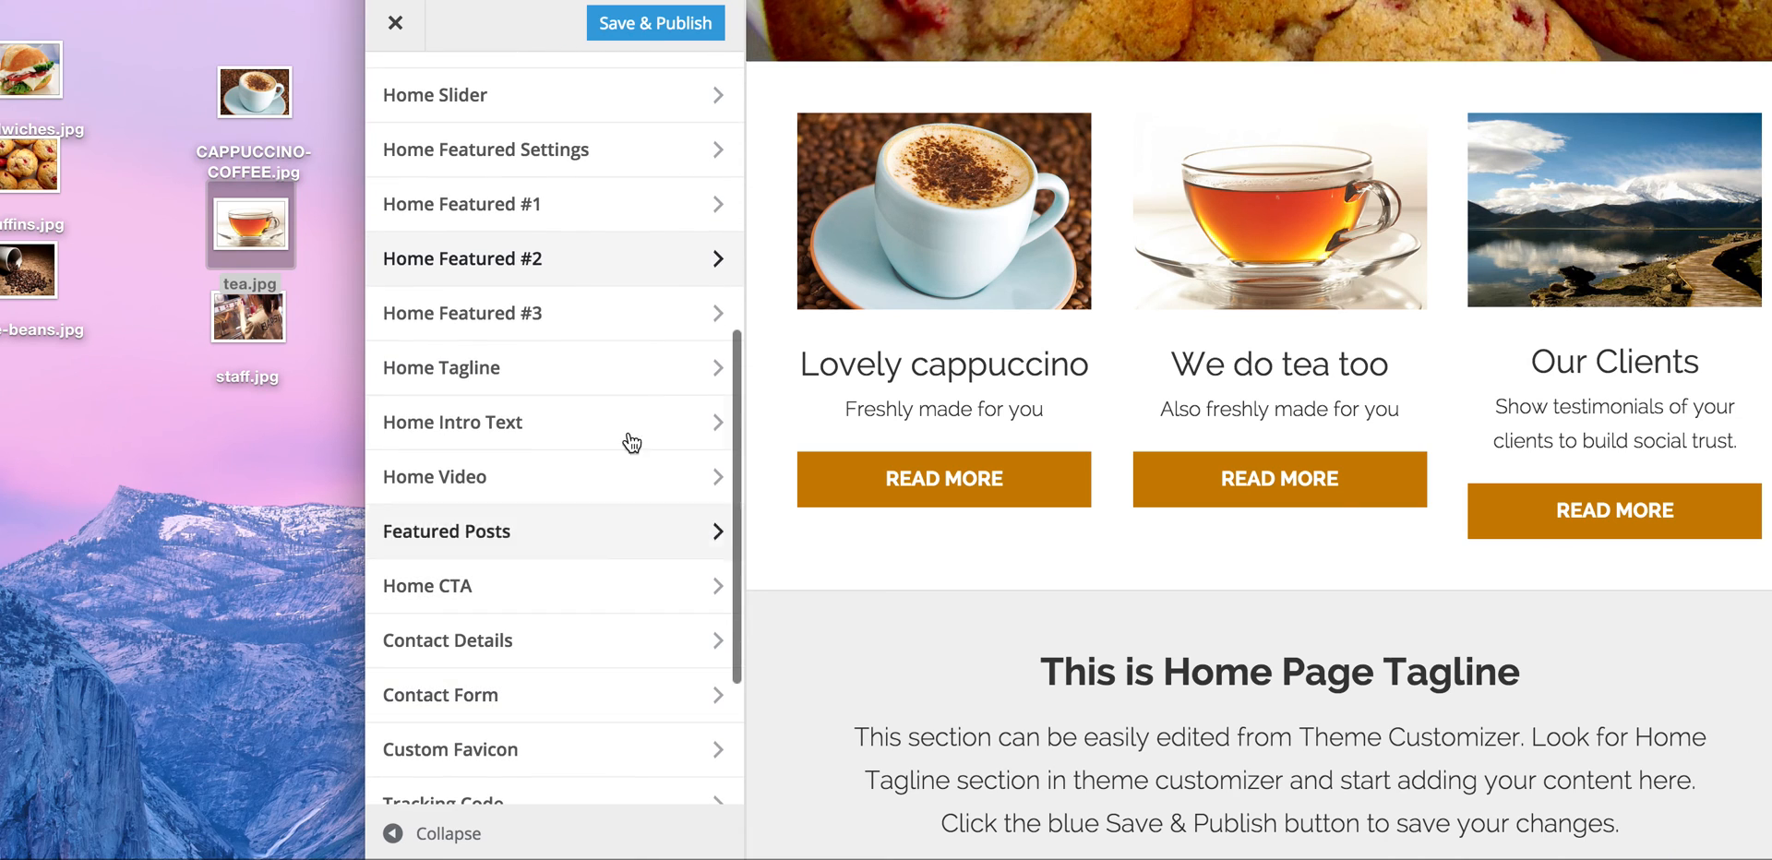
Step: In Home Featured #3, enter title 'All staff fully trained' and text 'Trained to make great coffee'
click(688, 310)
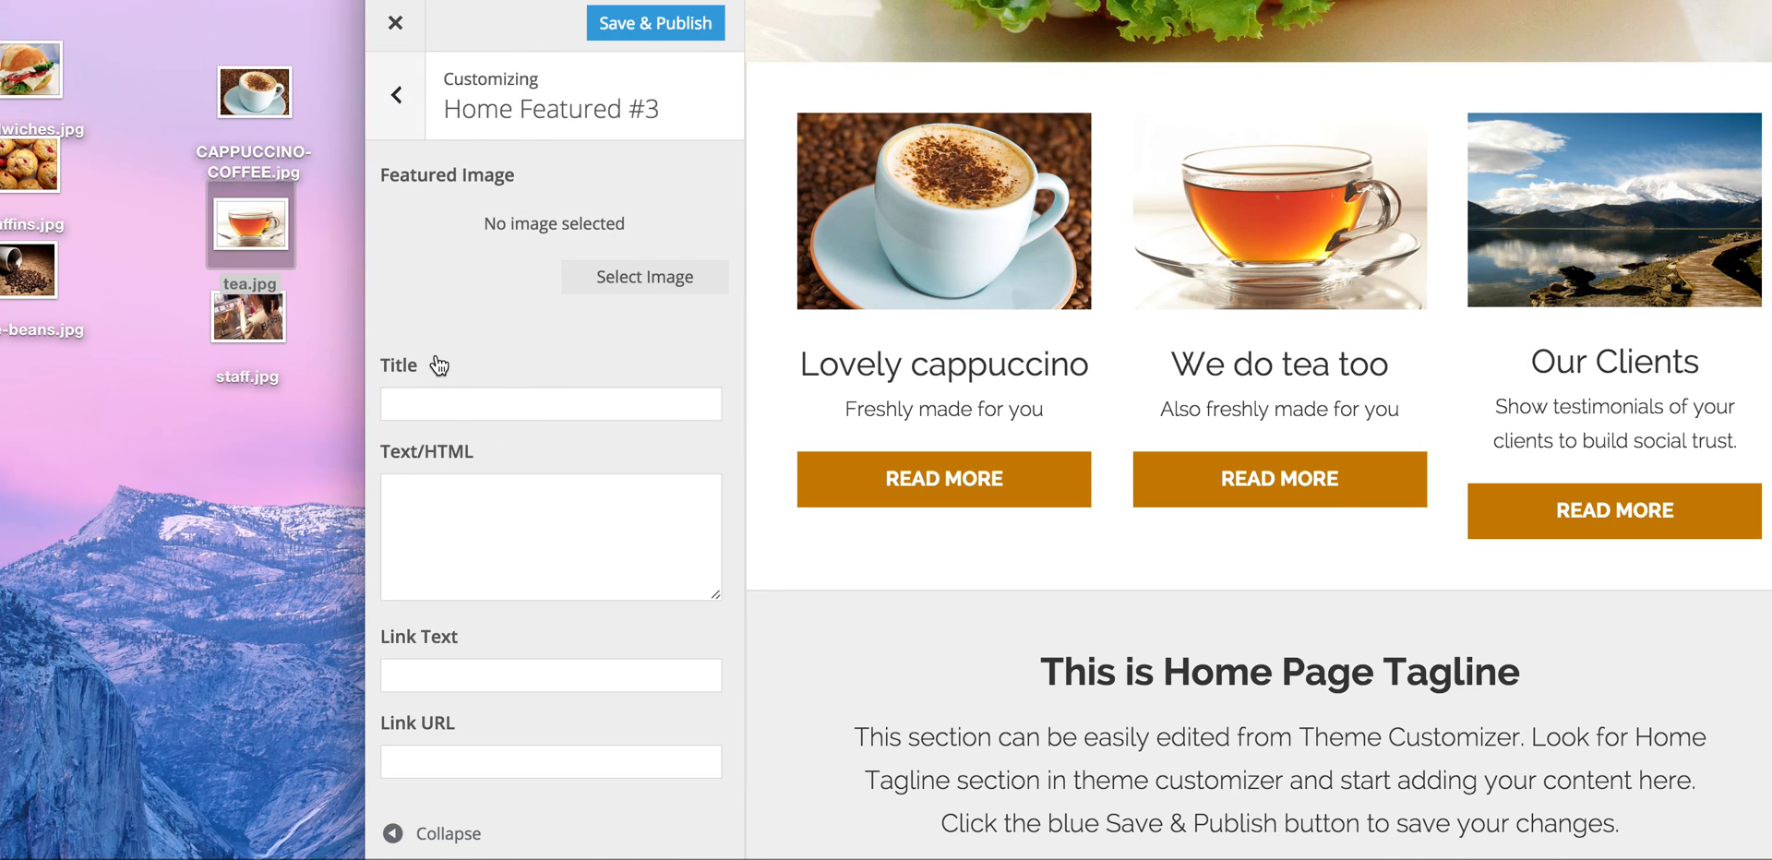
click(459, 401)
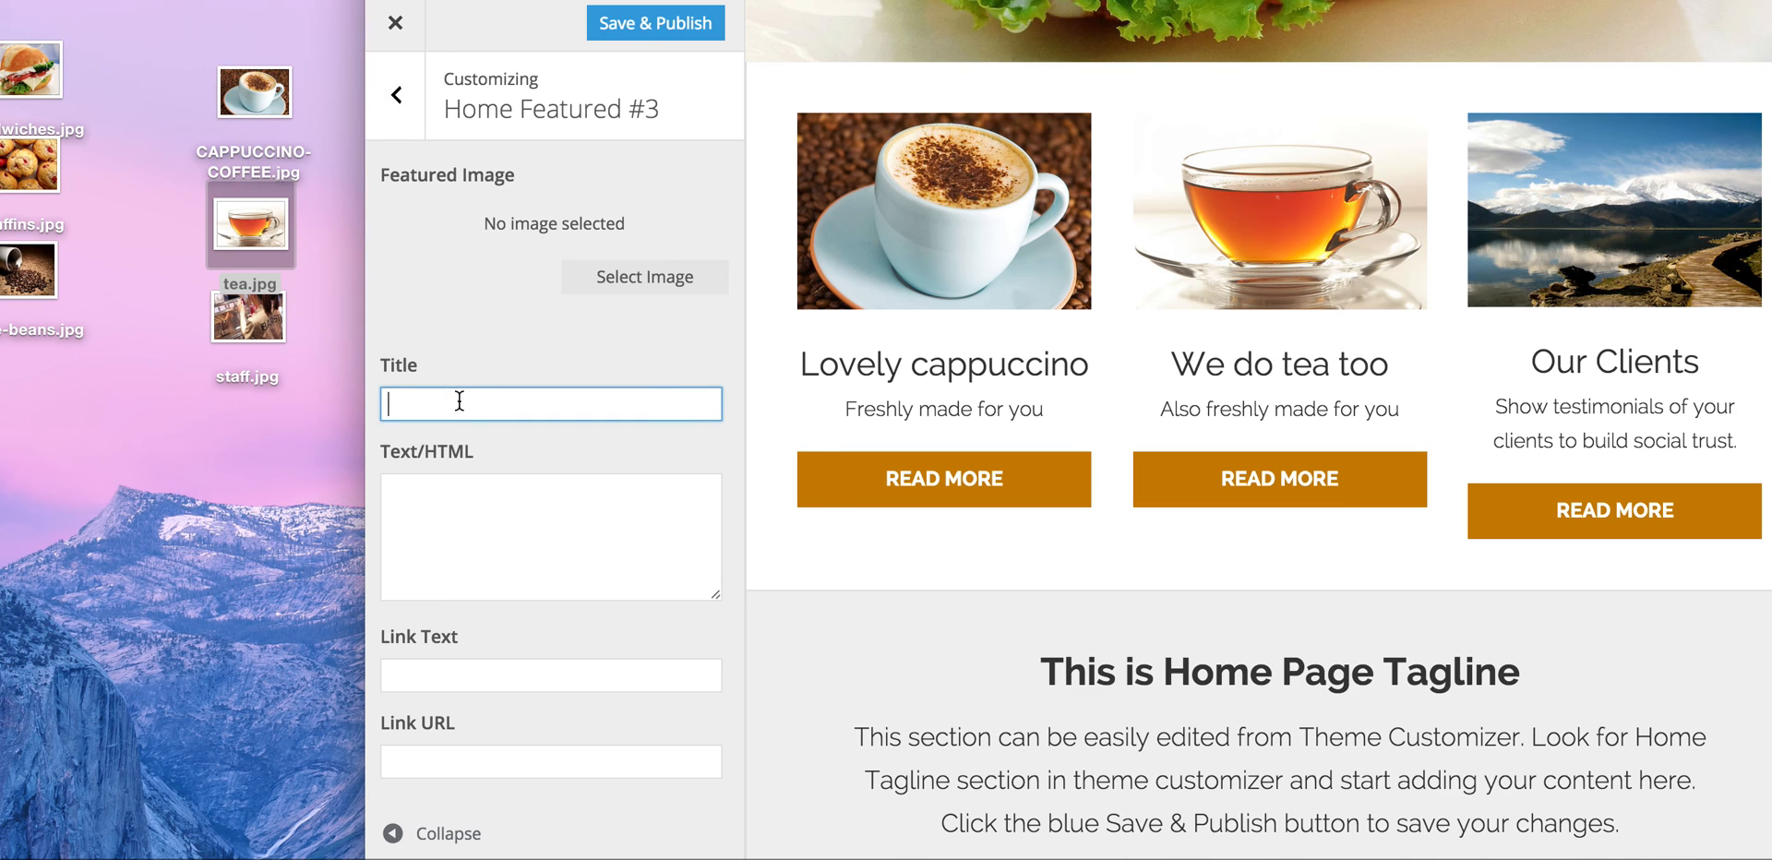
text(Our tr)
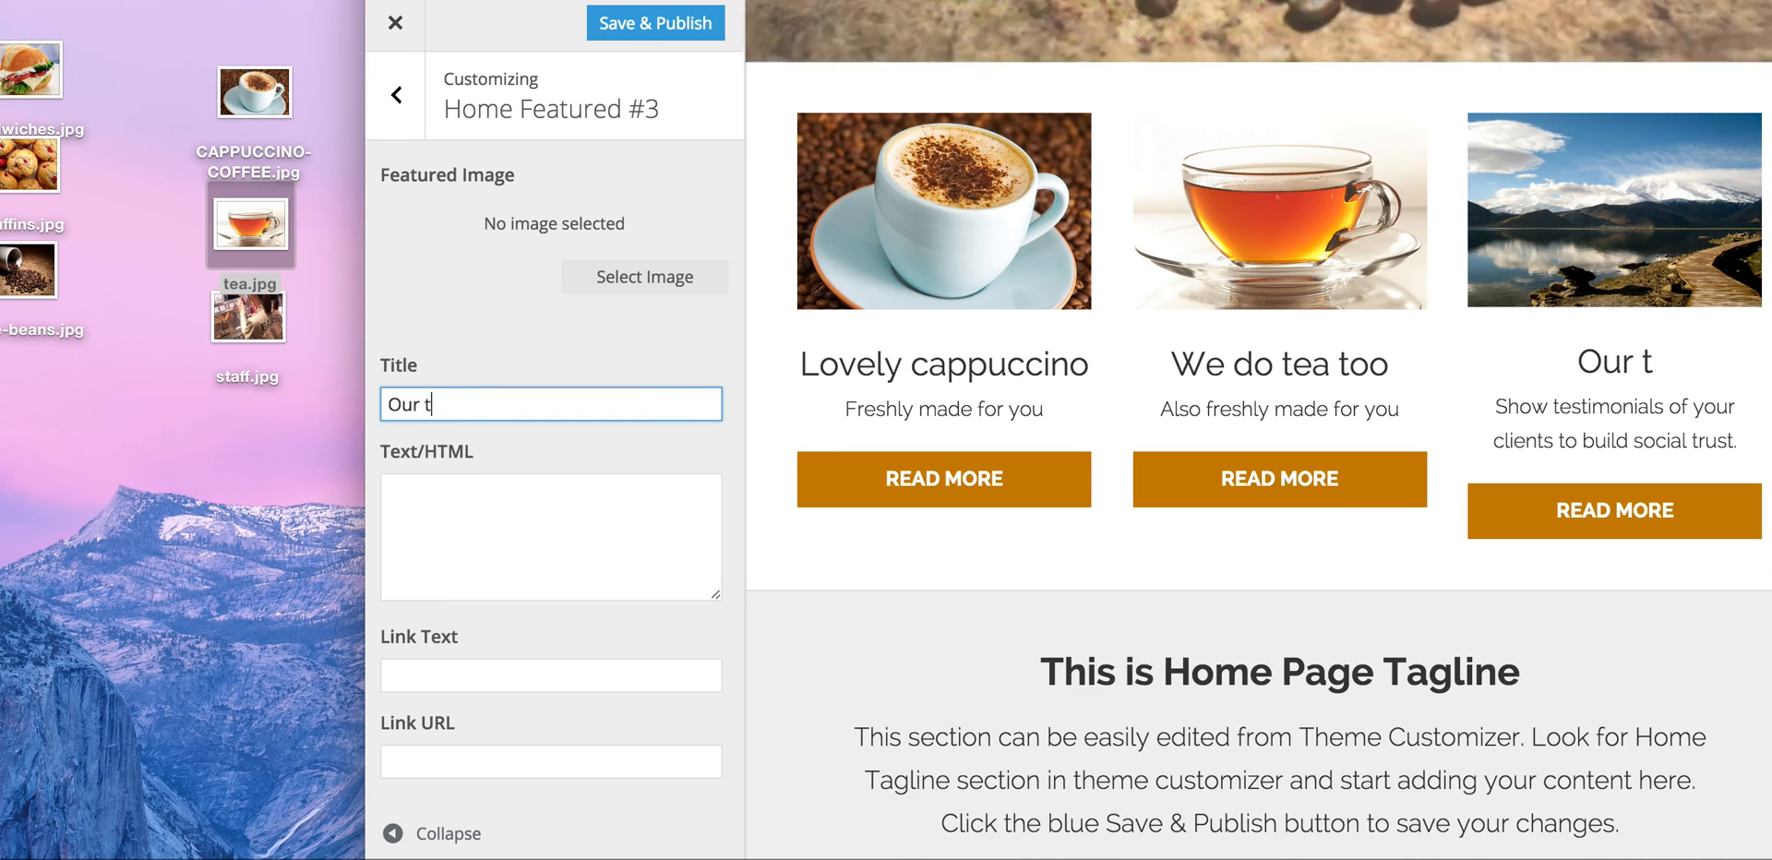
key(BackSpace)
key(BackSpace)
key(BackSpace)
key(BackSpace)
key(BackSpace)
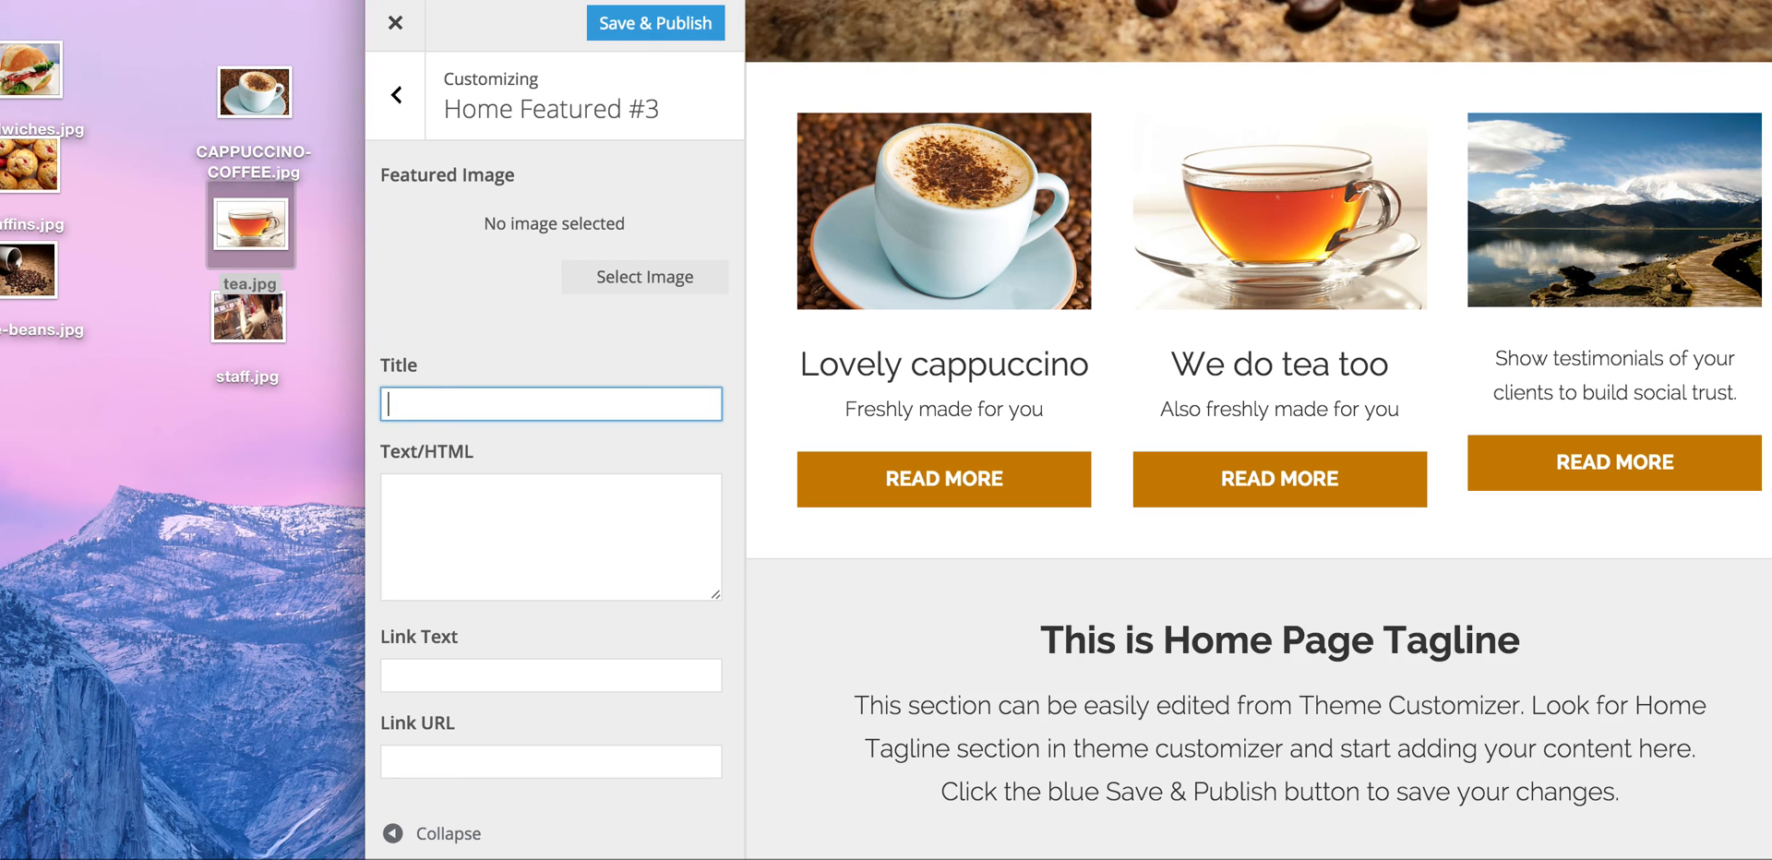
text(All staff f)
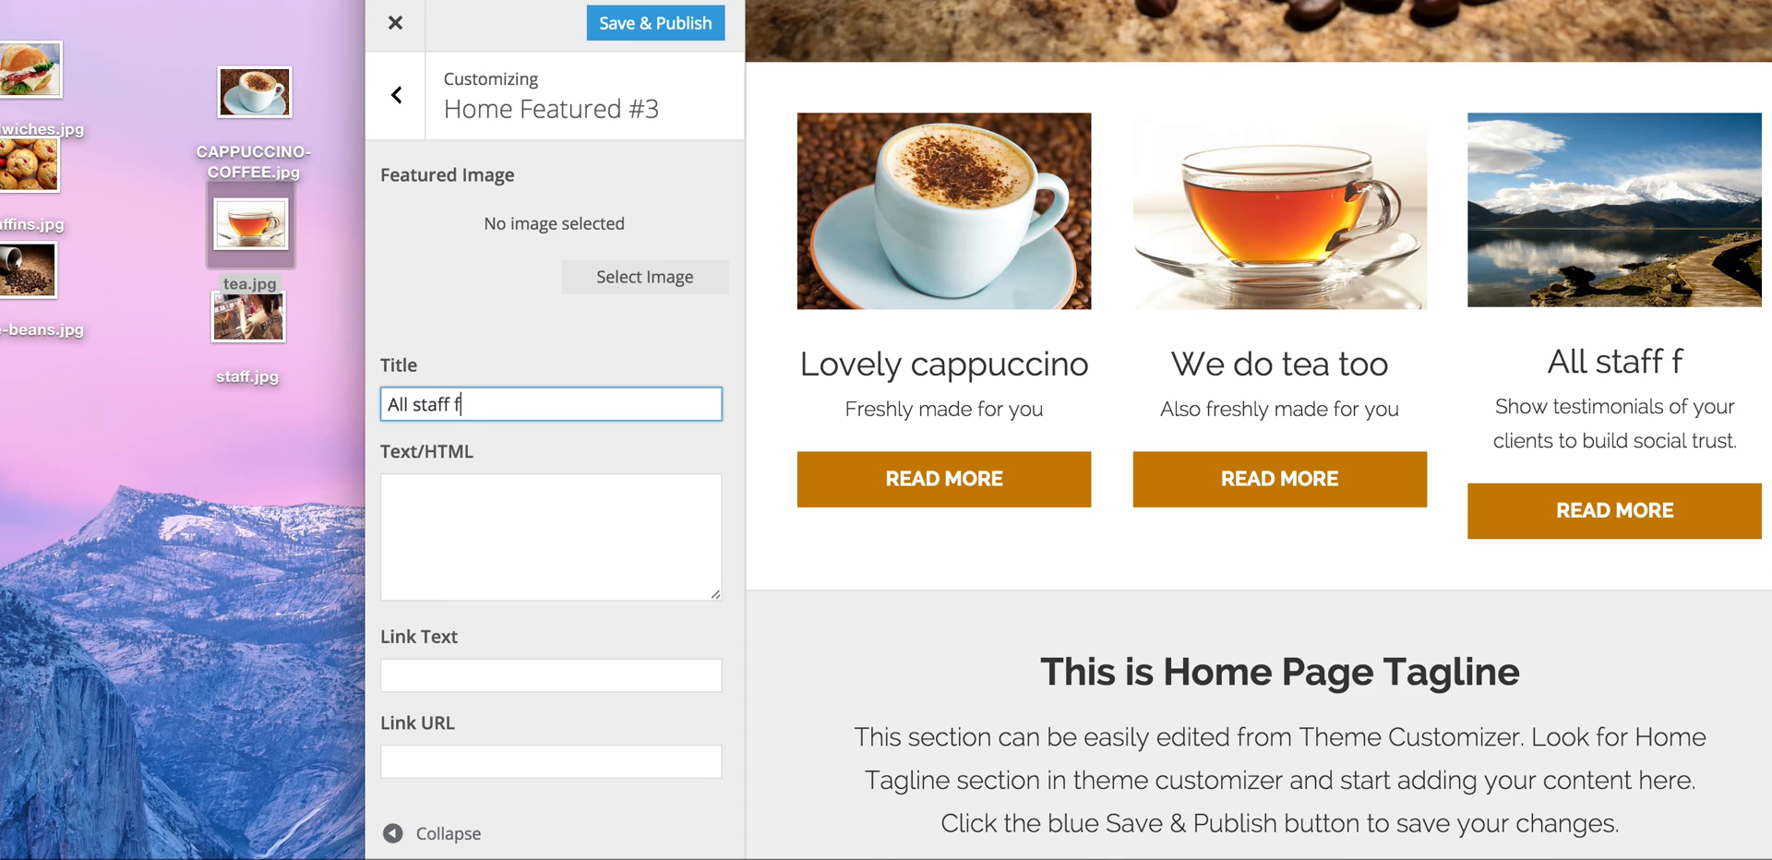
text(ully trained)
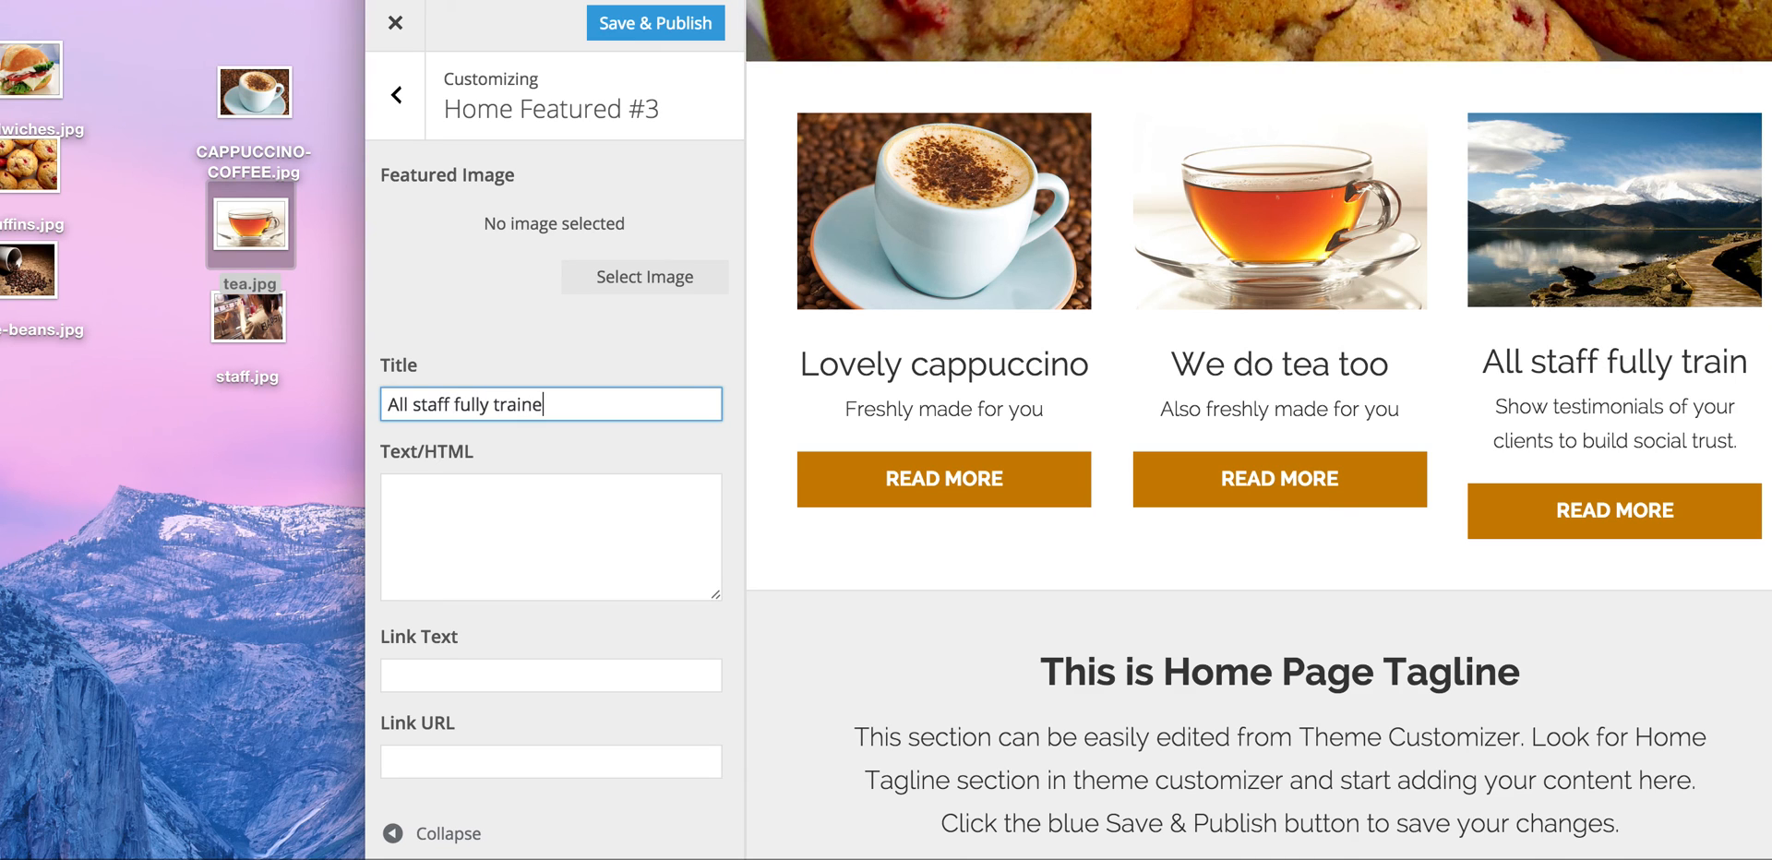
click(481, 511)
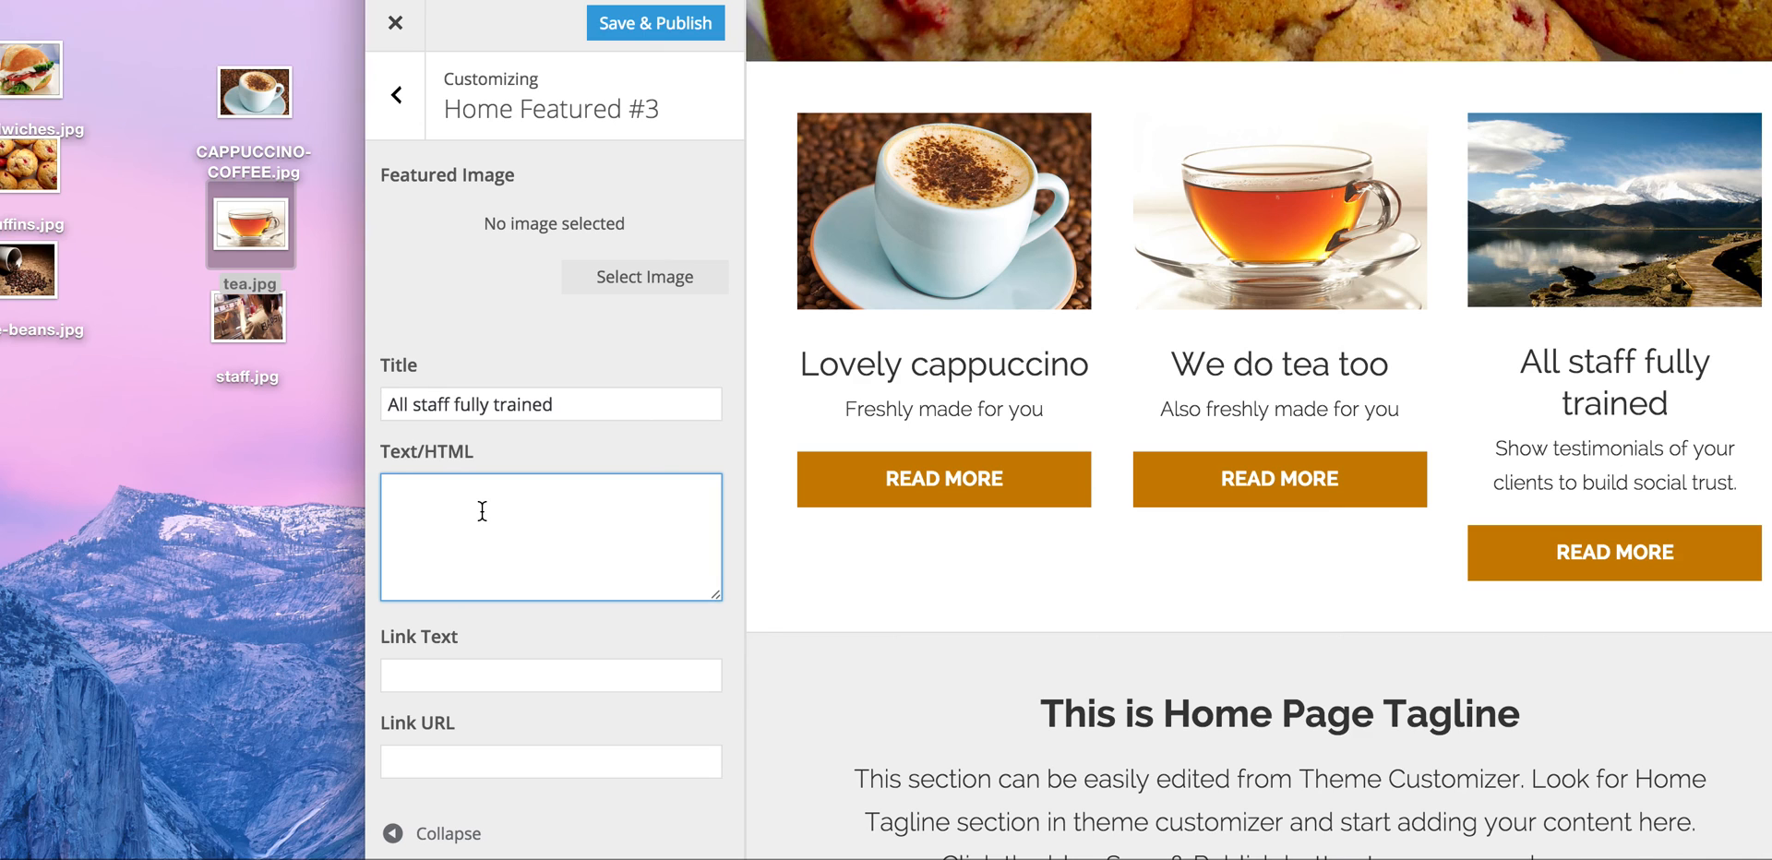
text(Traine)
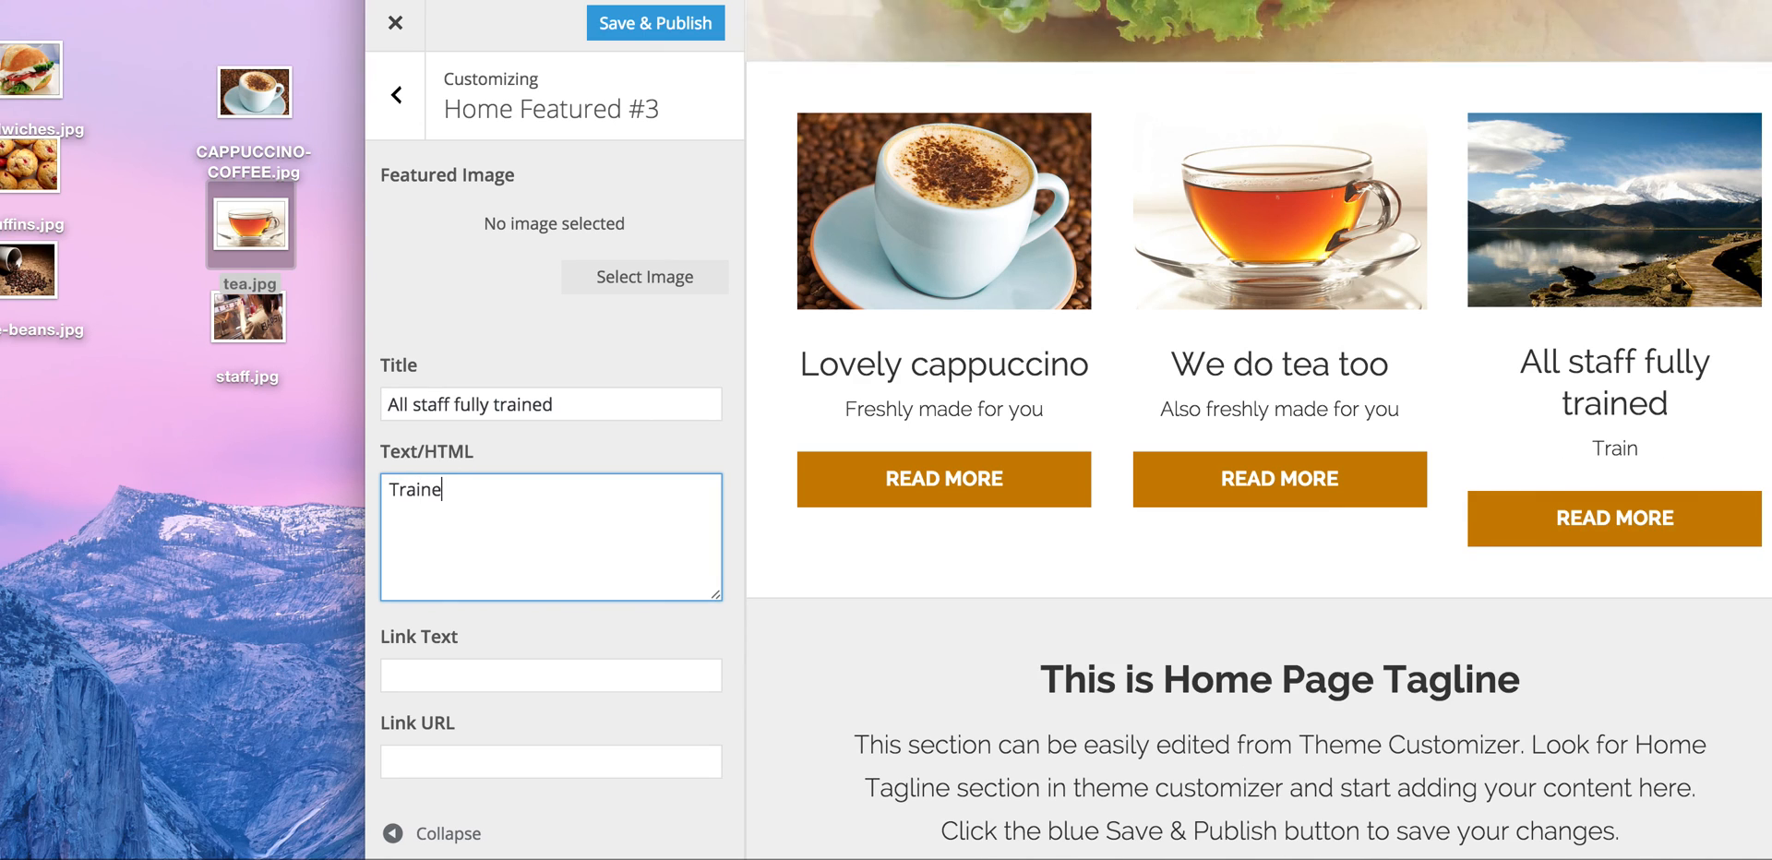
text(d to make gre)
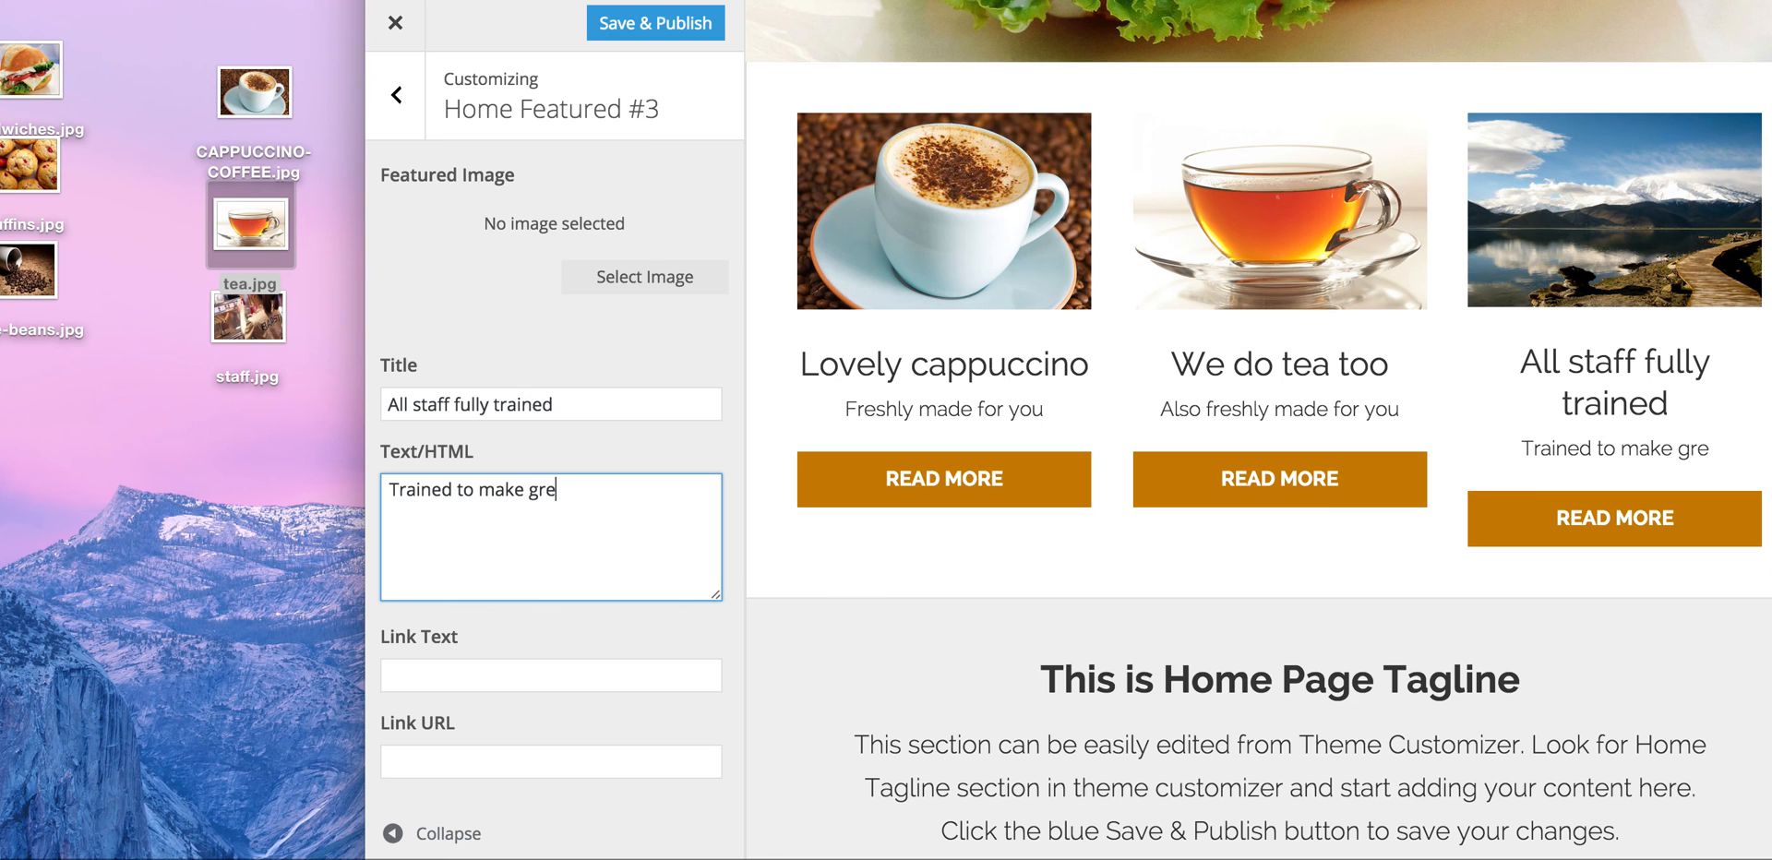
text(at coffee)
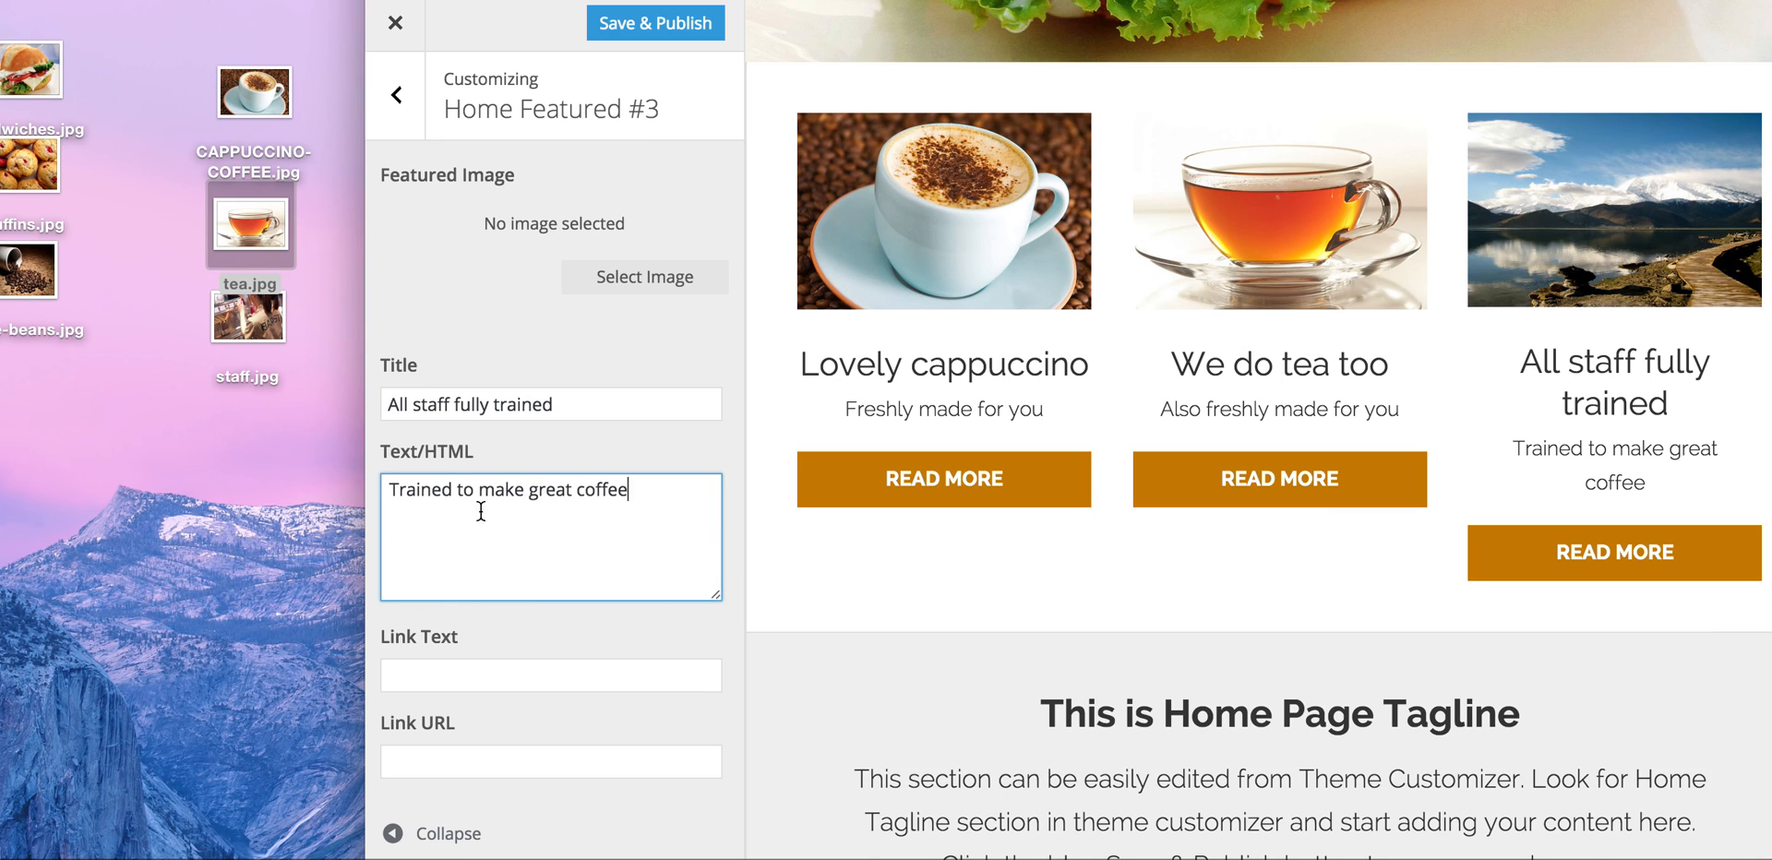
Step: Upload staff.jpg as the third featured box's image
click(657, 279)
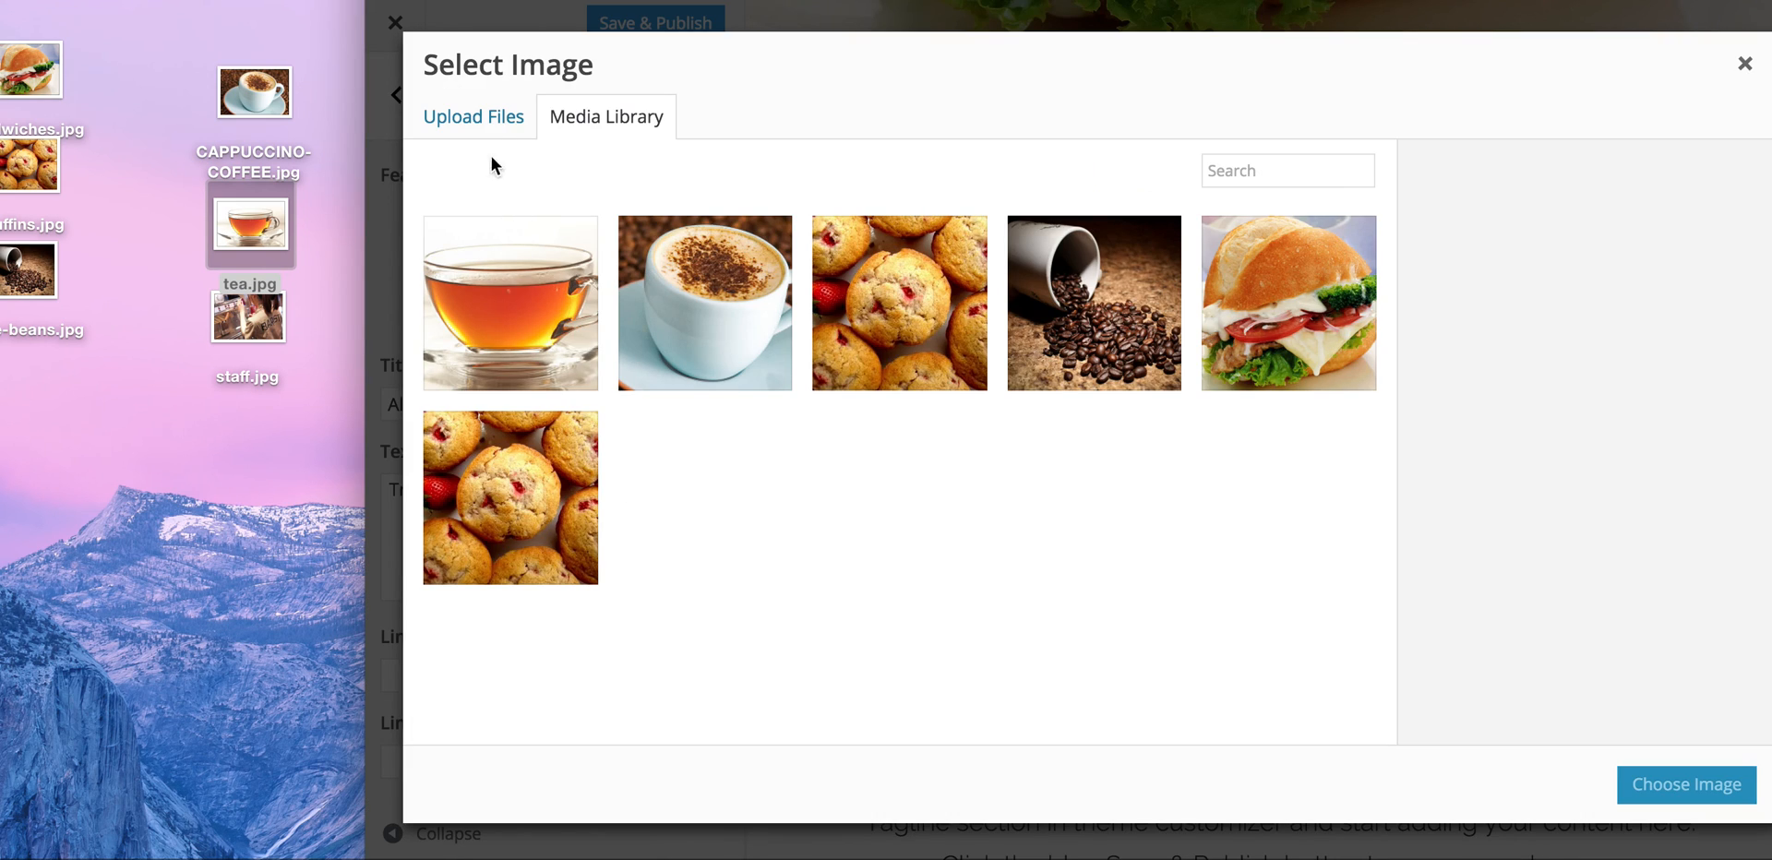
click(488, 122)
drag(247, 317, 873, 461)
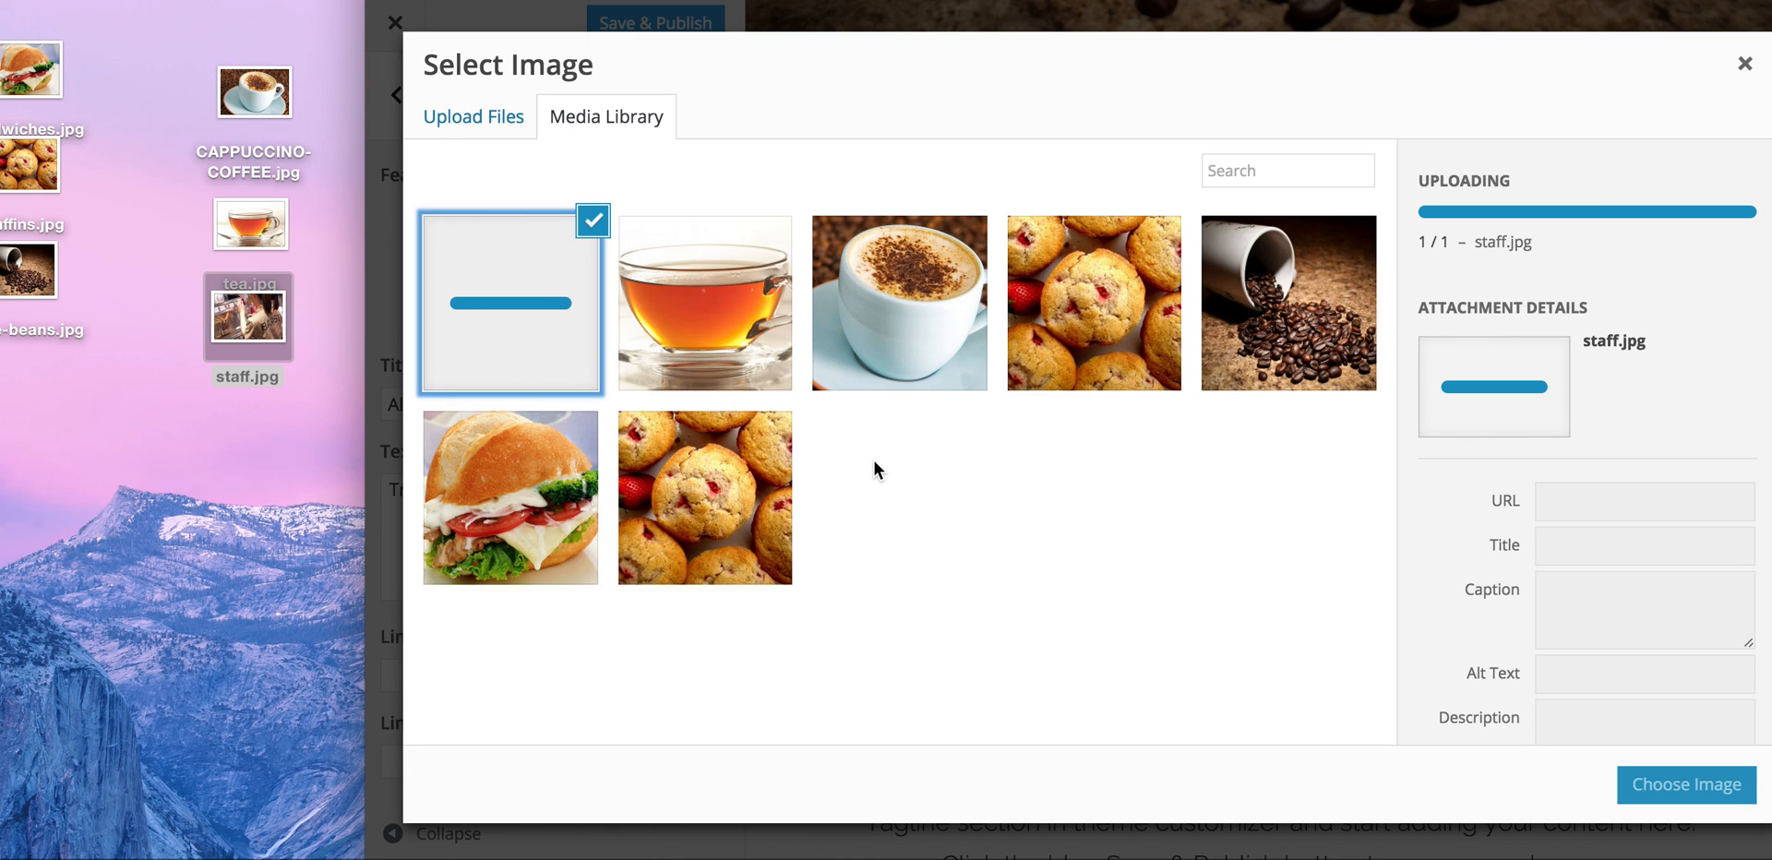
click(1712, 804)
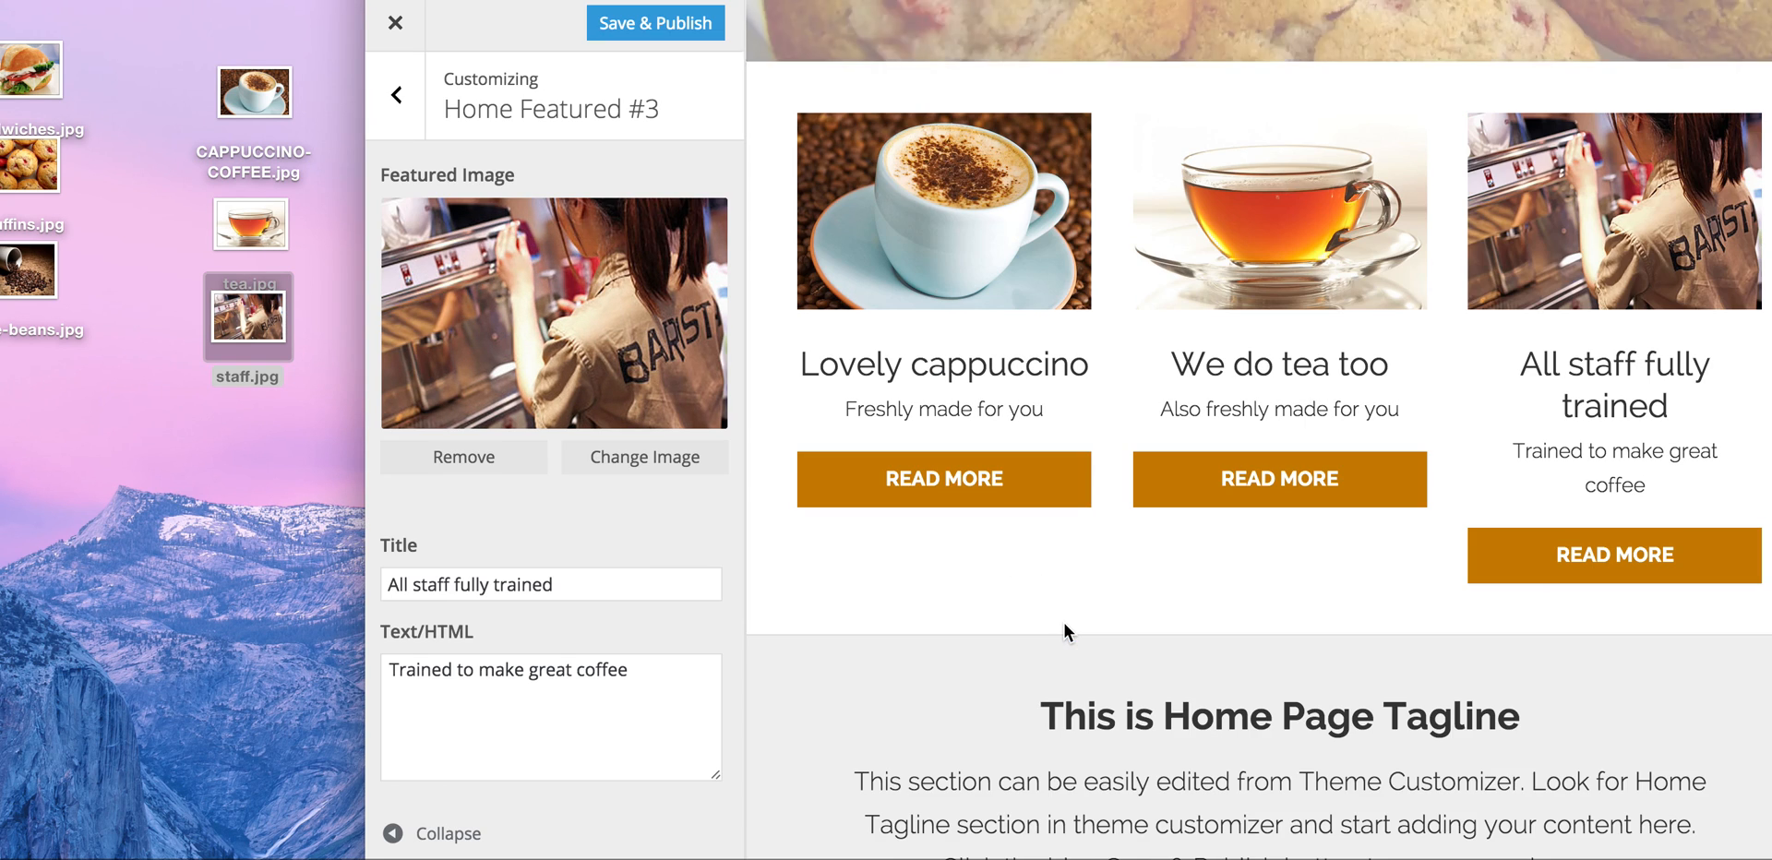
drag(365, 475, 0, 450)
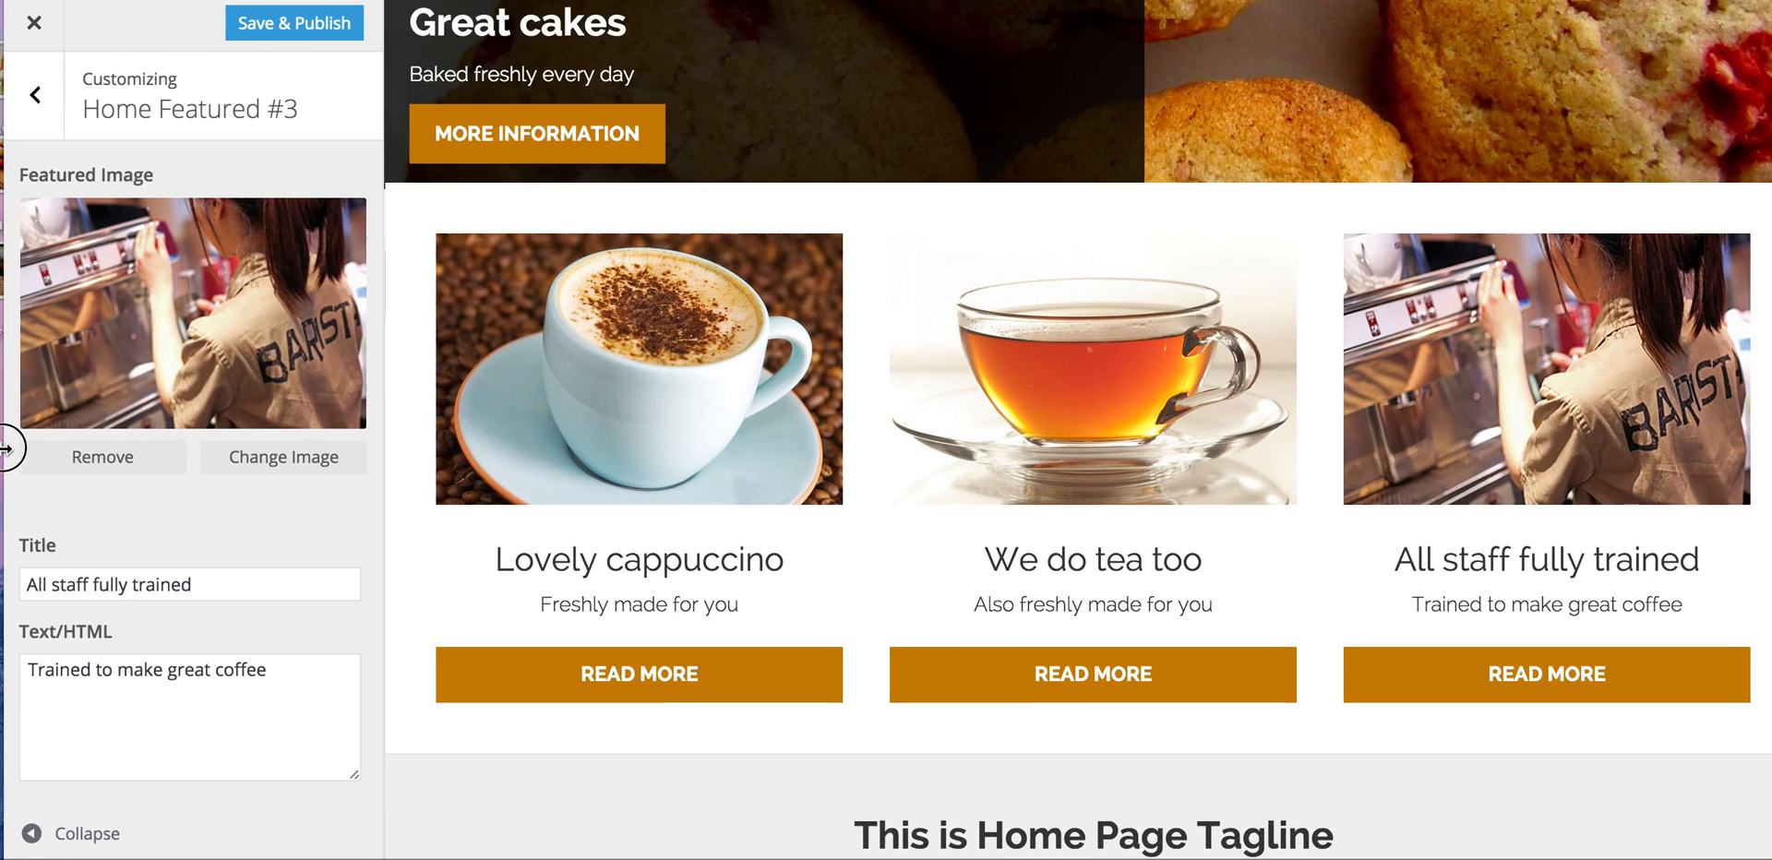
Step: In Home Tagline, set the heading to 'Come and see us soon', leaving the section visible
click(31, 118)
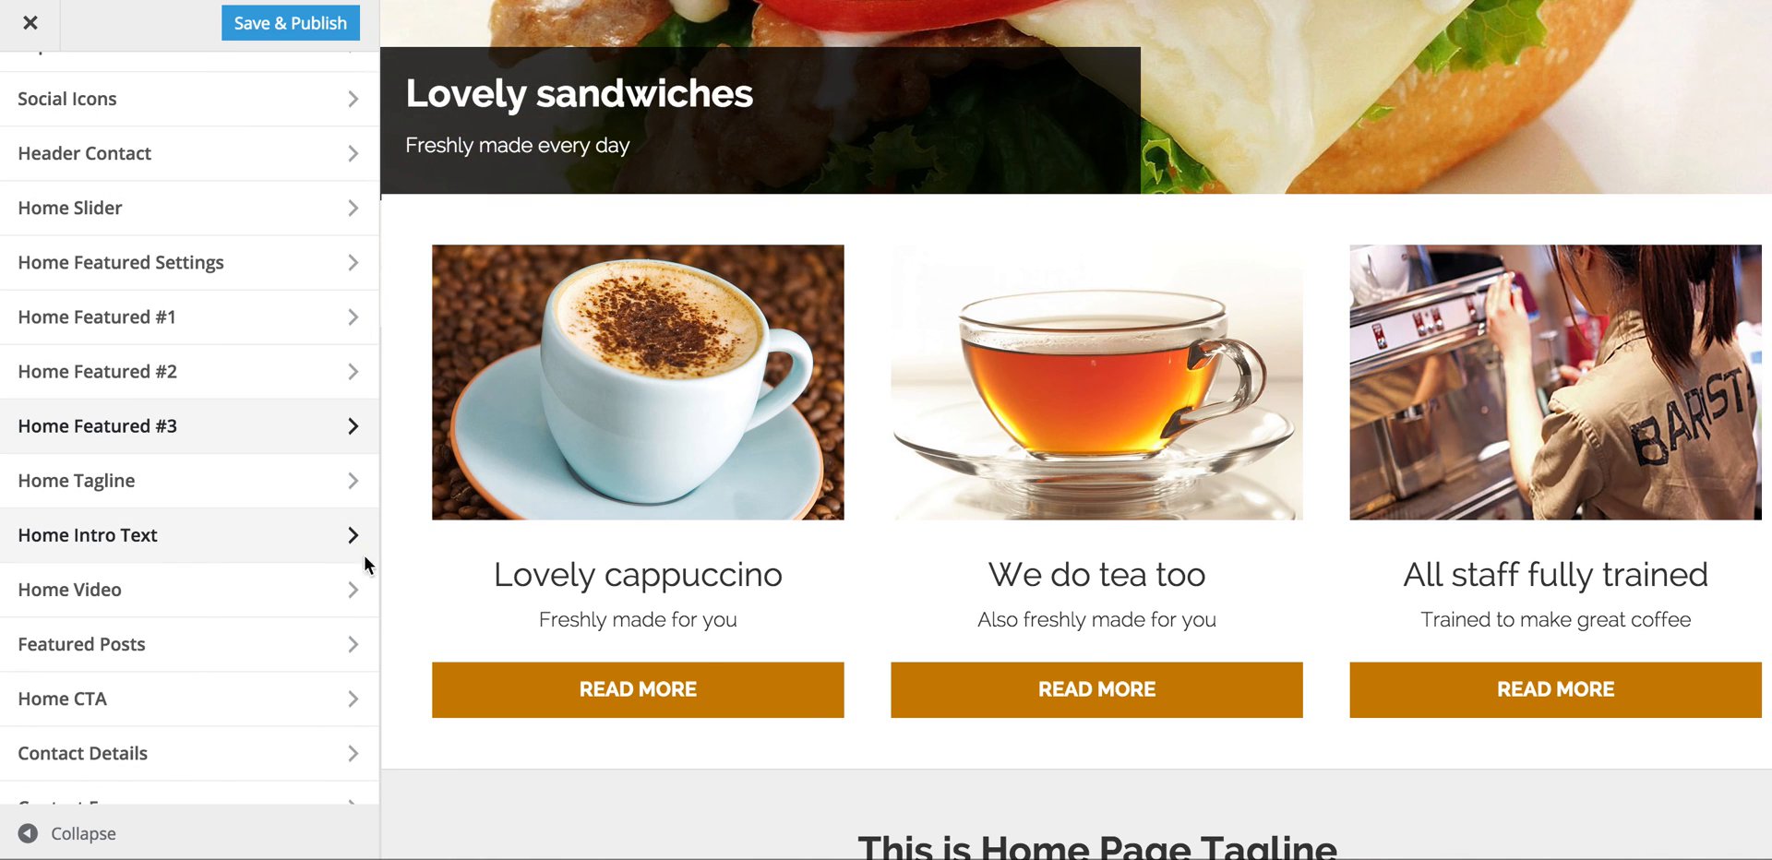
scroll(885, 729, down, 5)
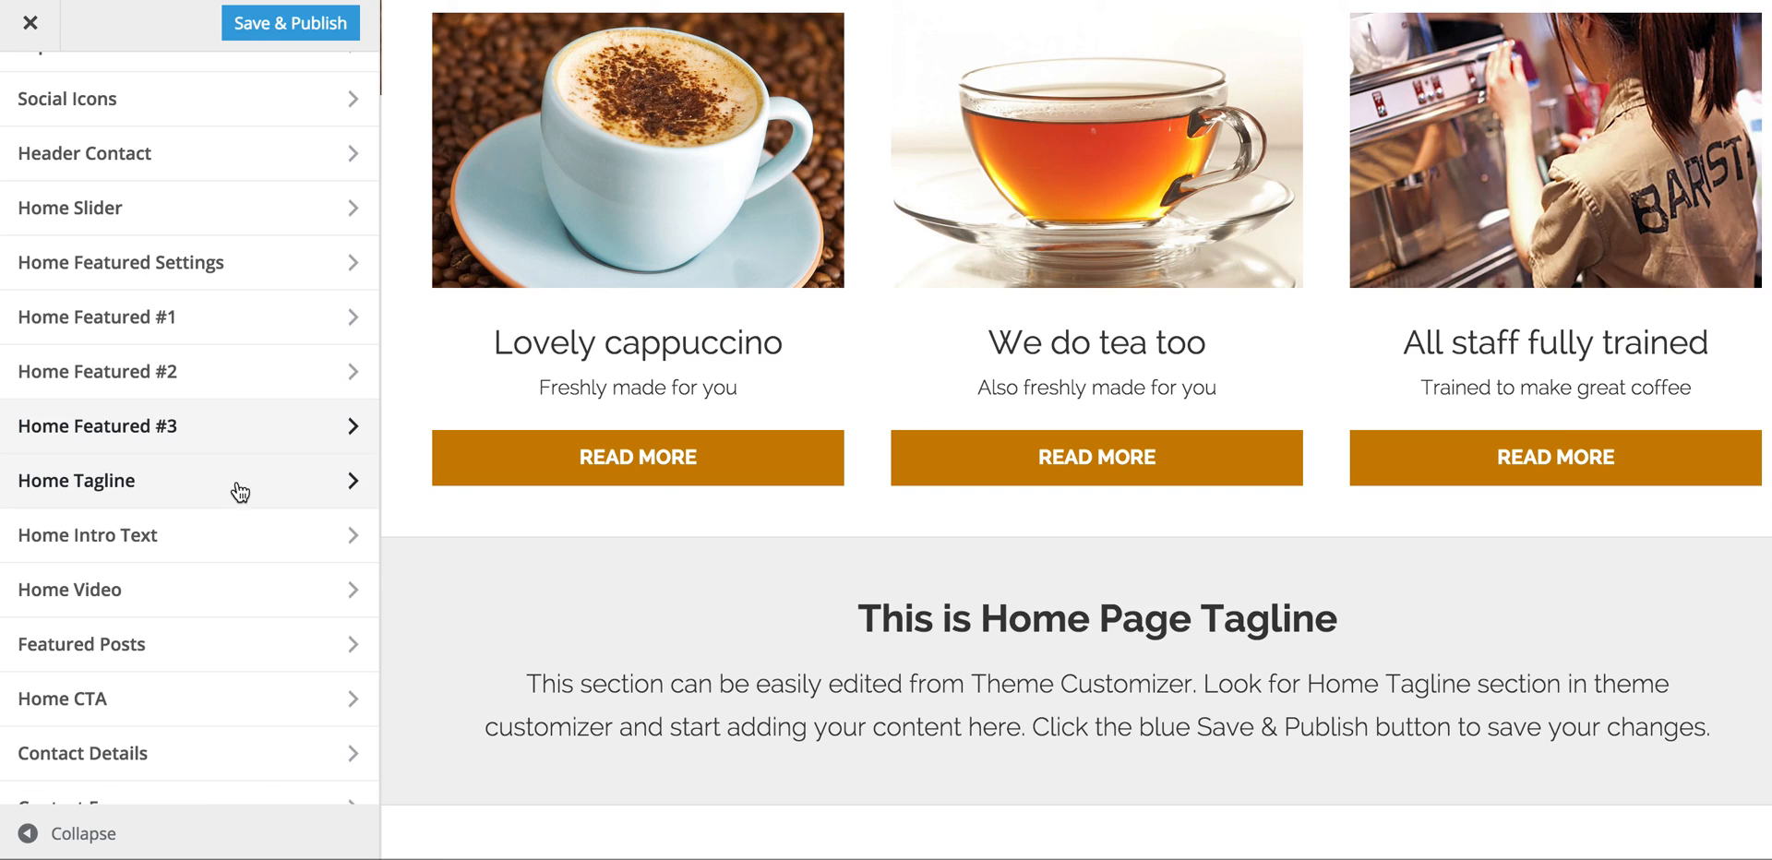
click(305, 496)
click(142, 258)
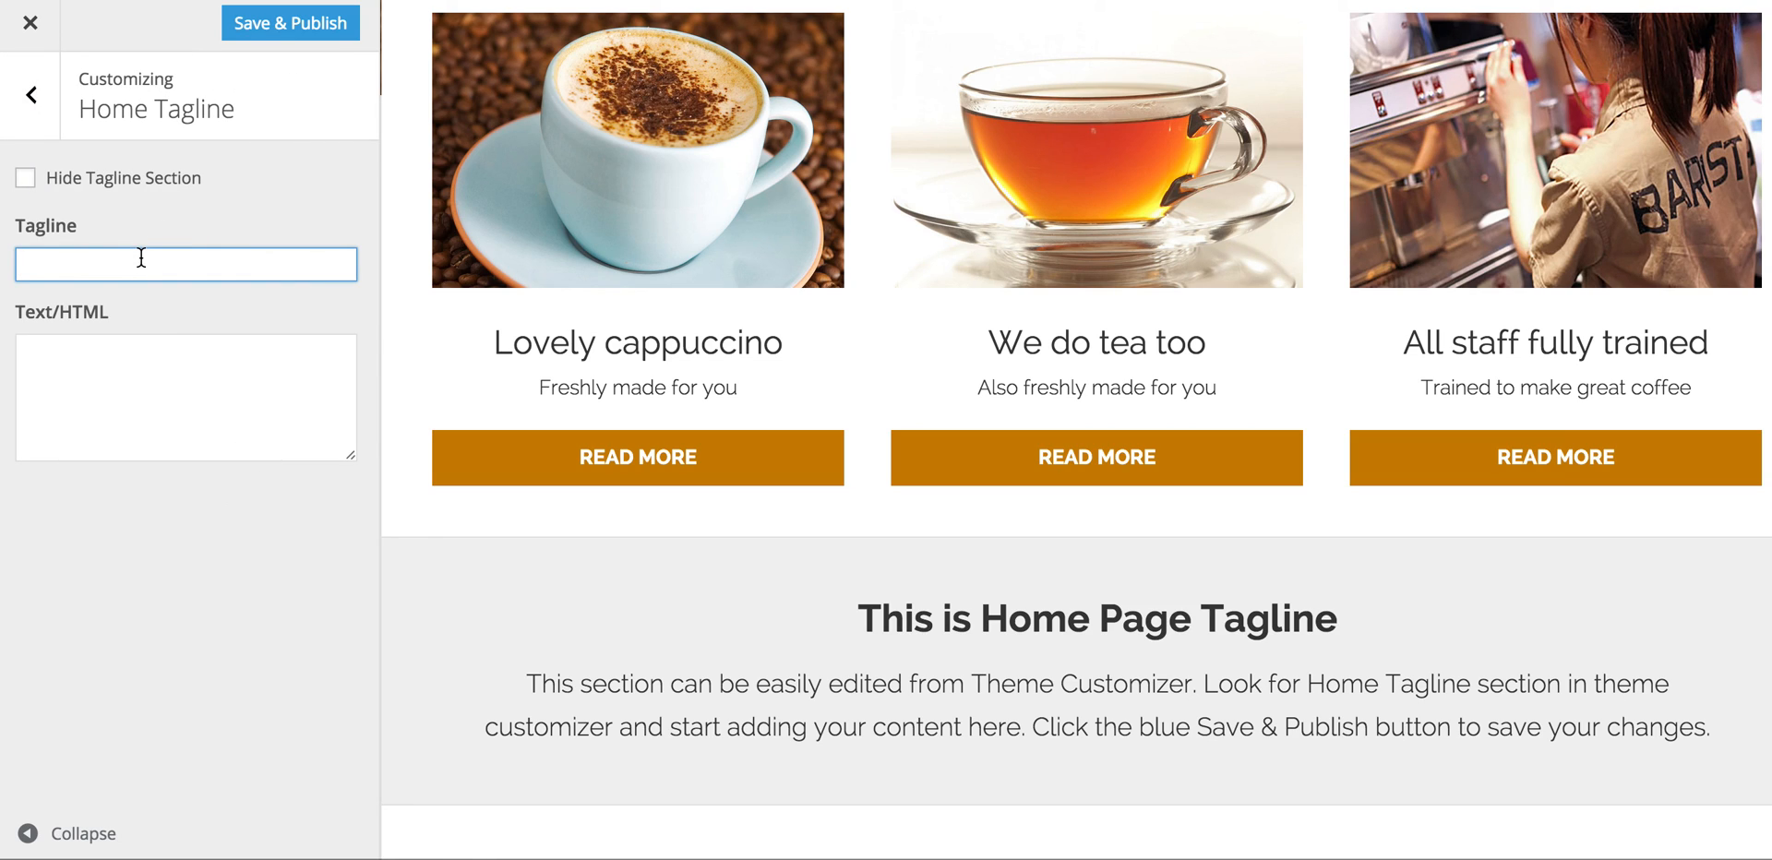
text(Come and see us soo)
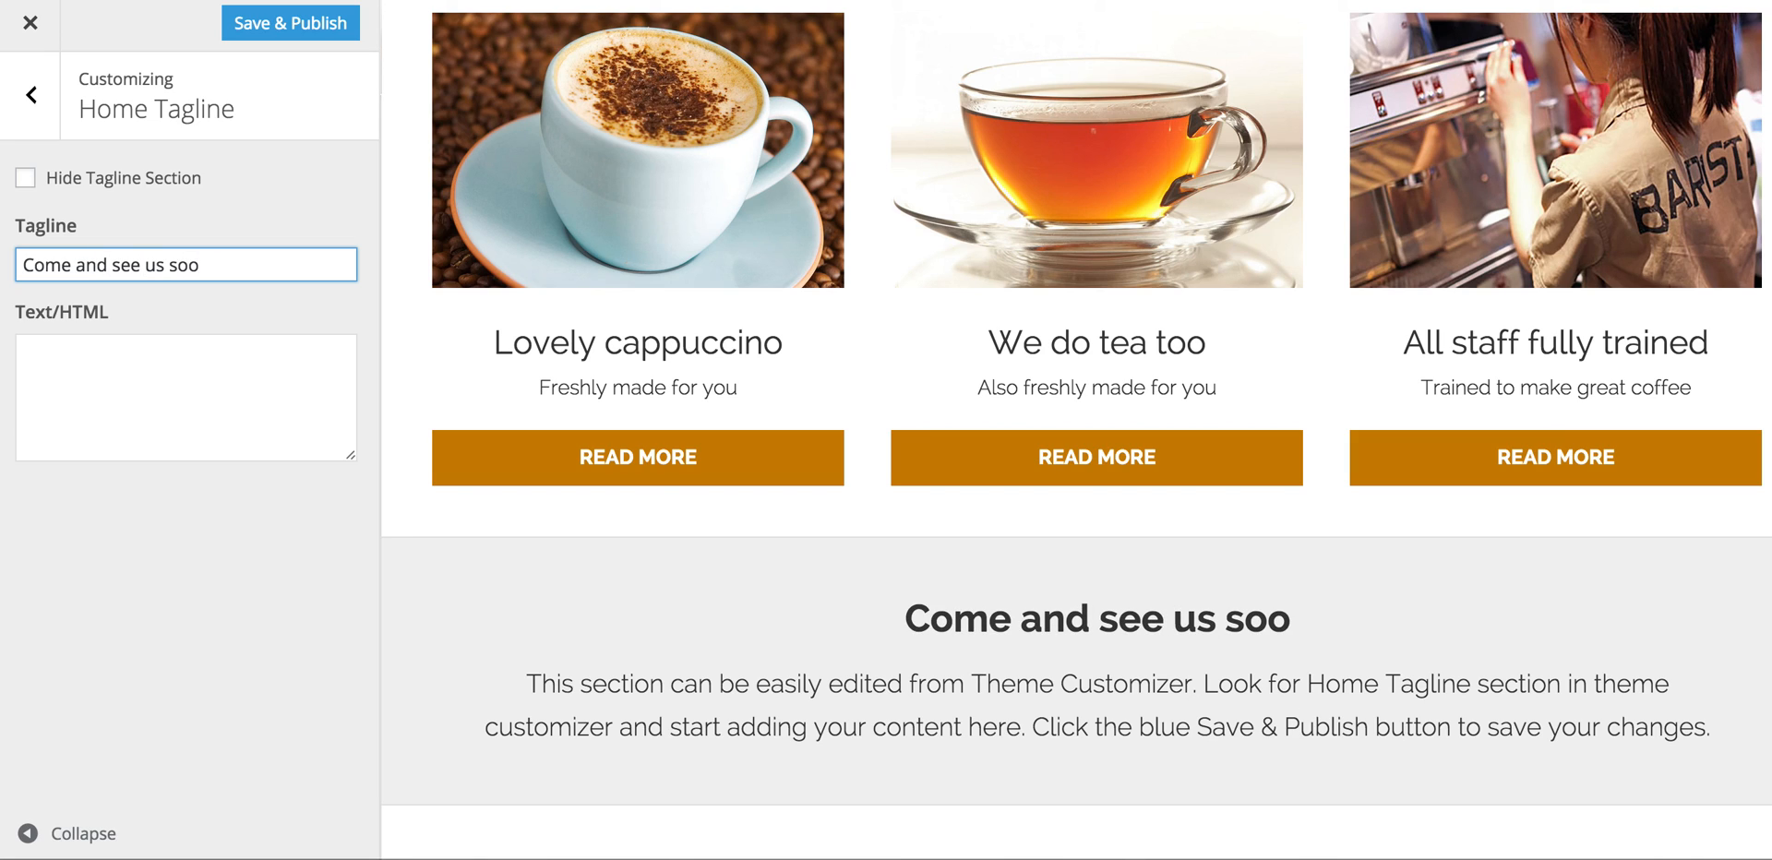
text(n)
click(92, 356)
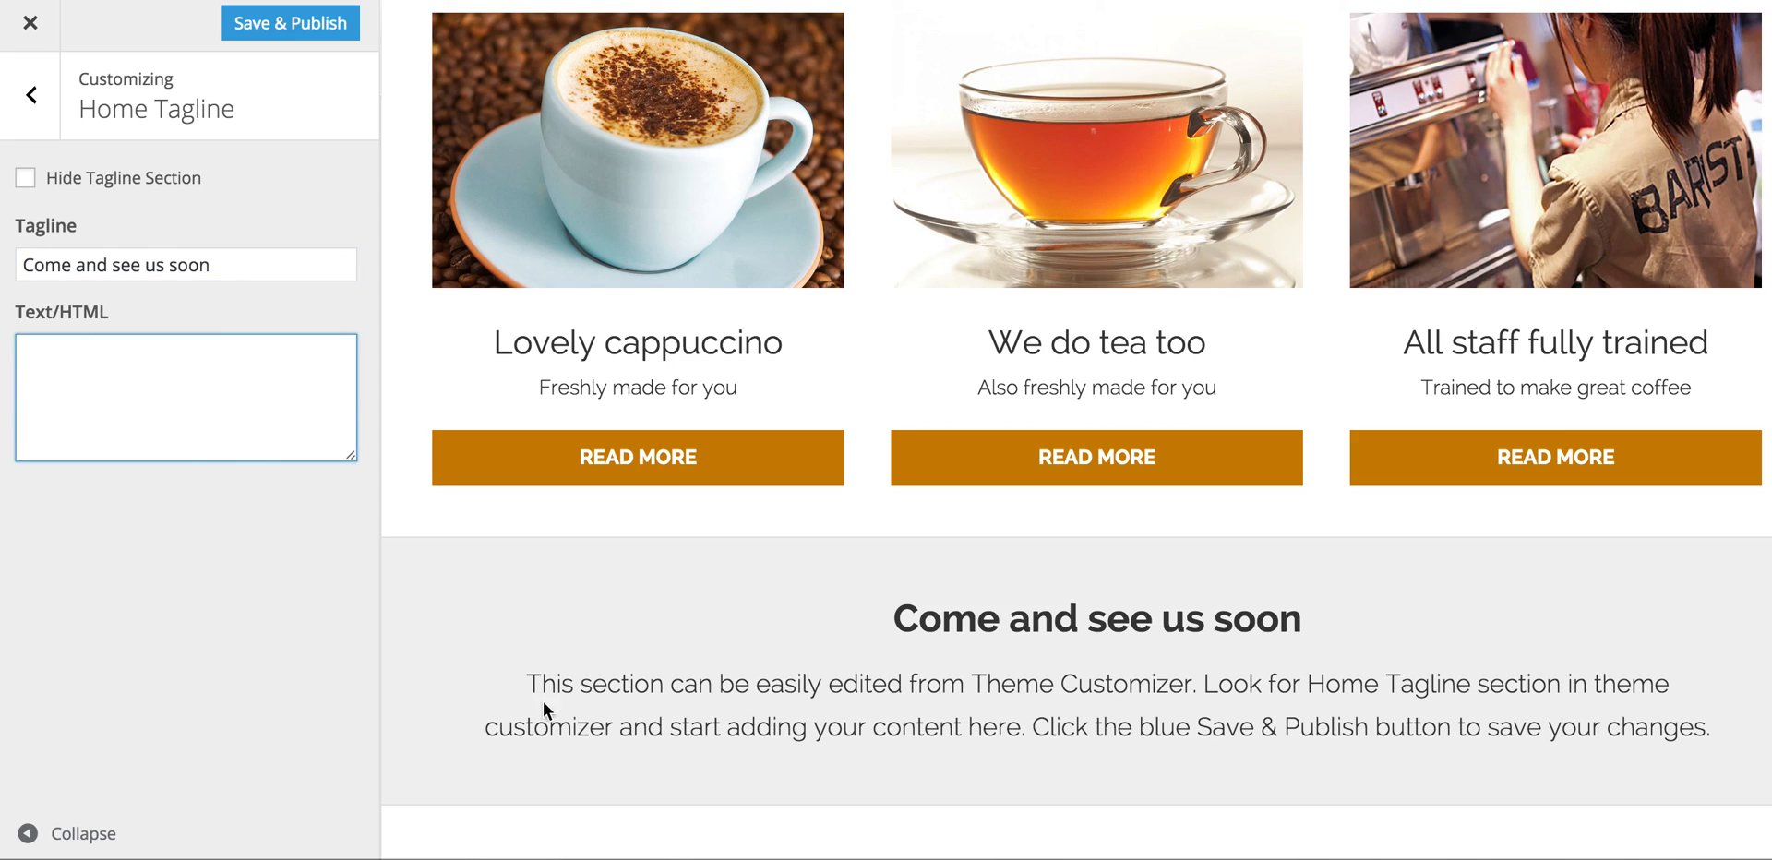
click(25, 180)
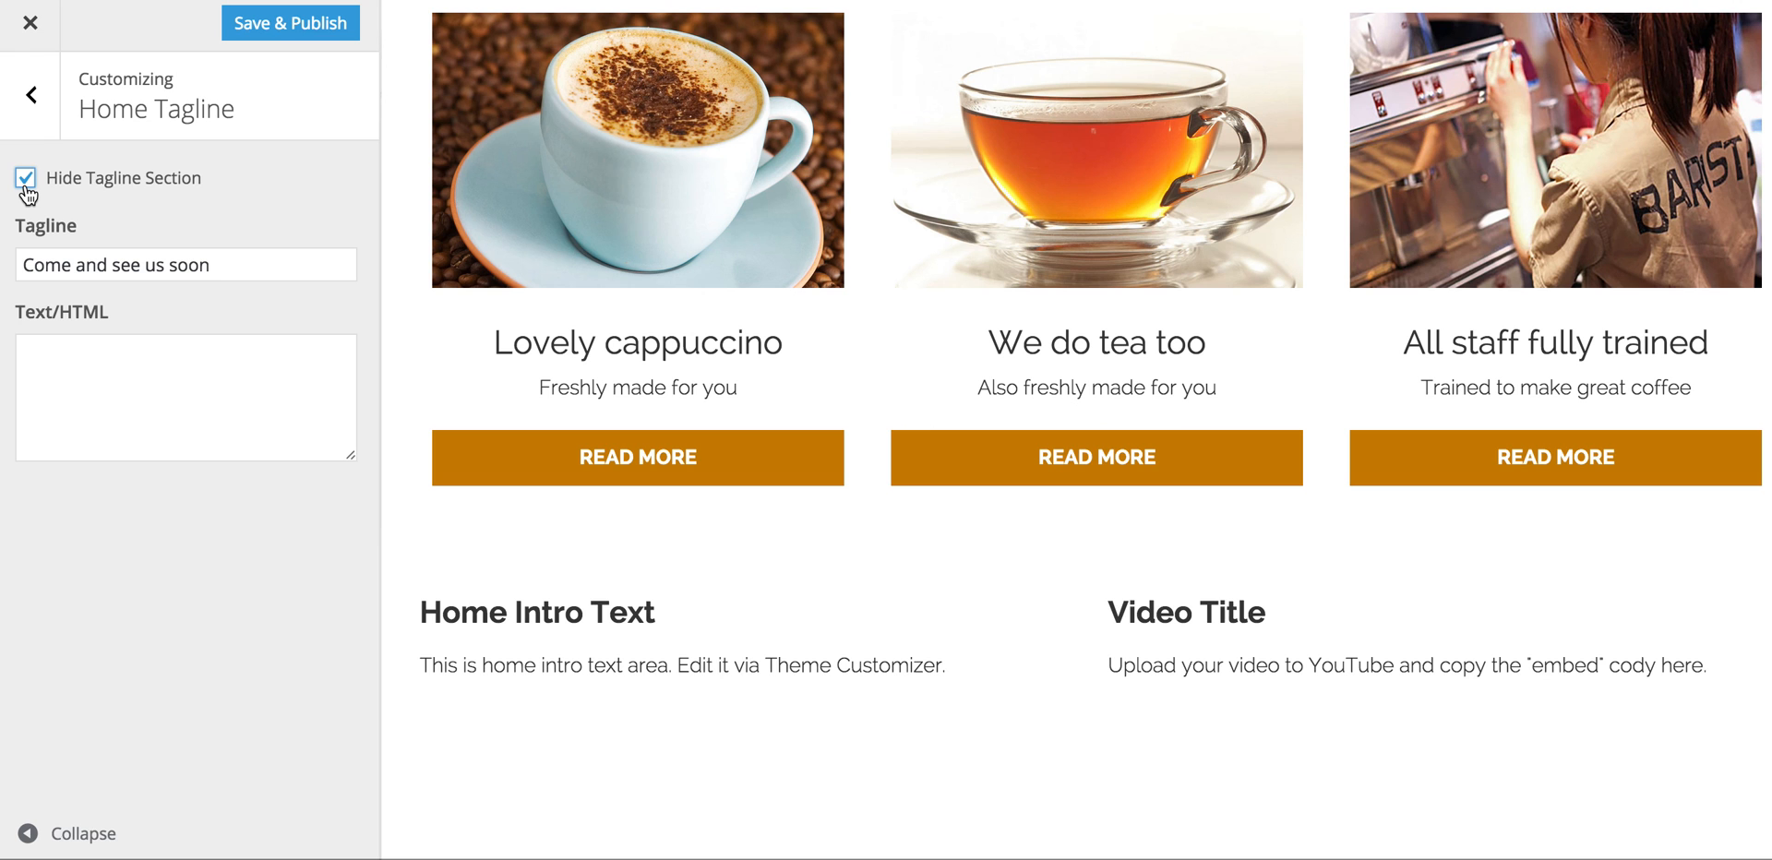
click(26, 186)
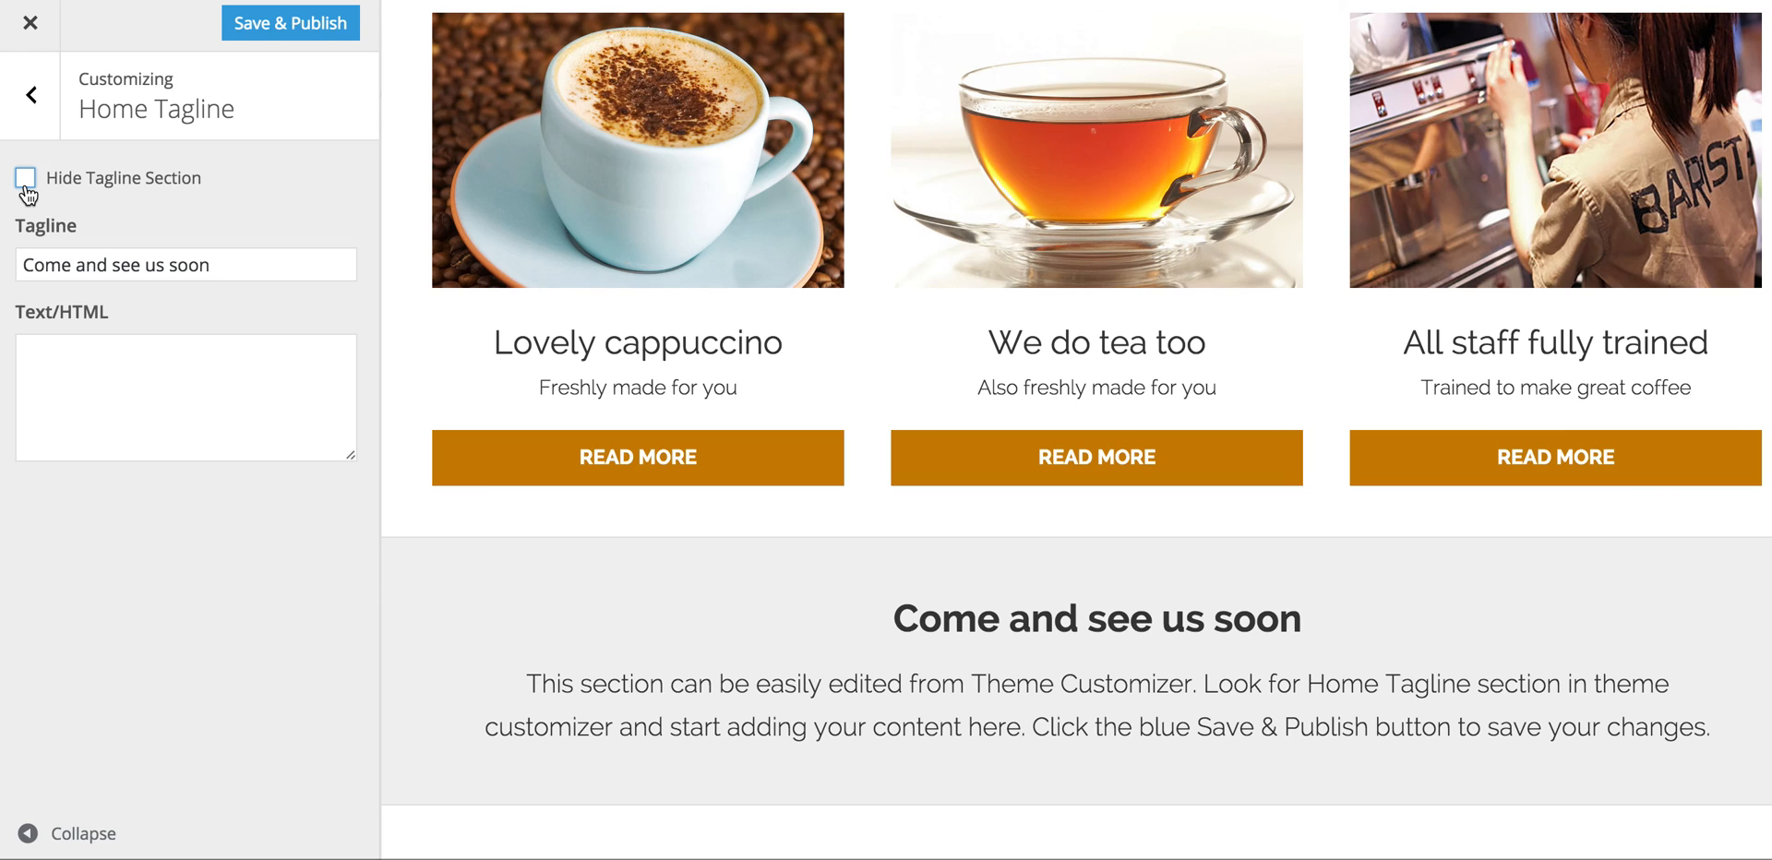
Step: Set the Home Intro Text section title to 'A little about us'
click(50, 89)
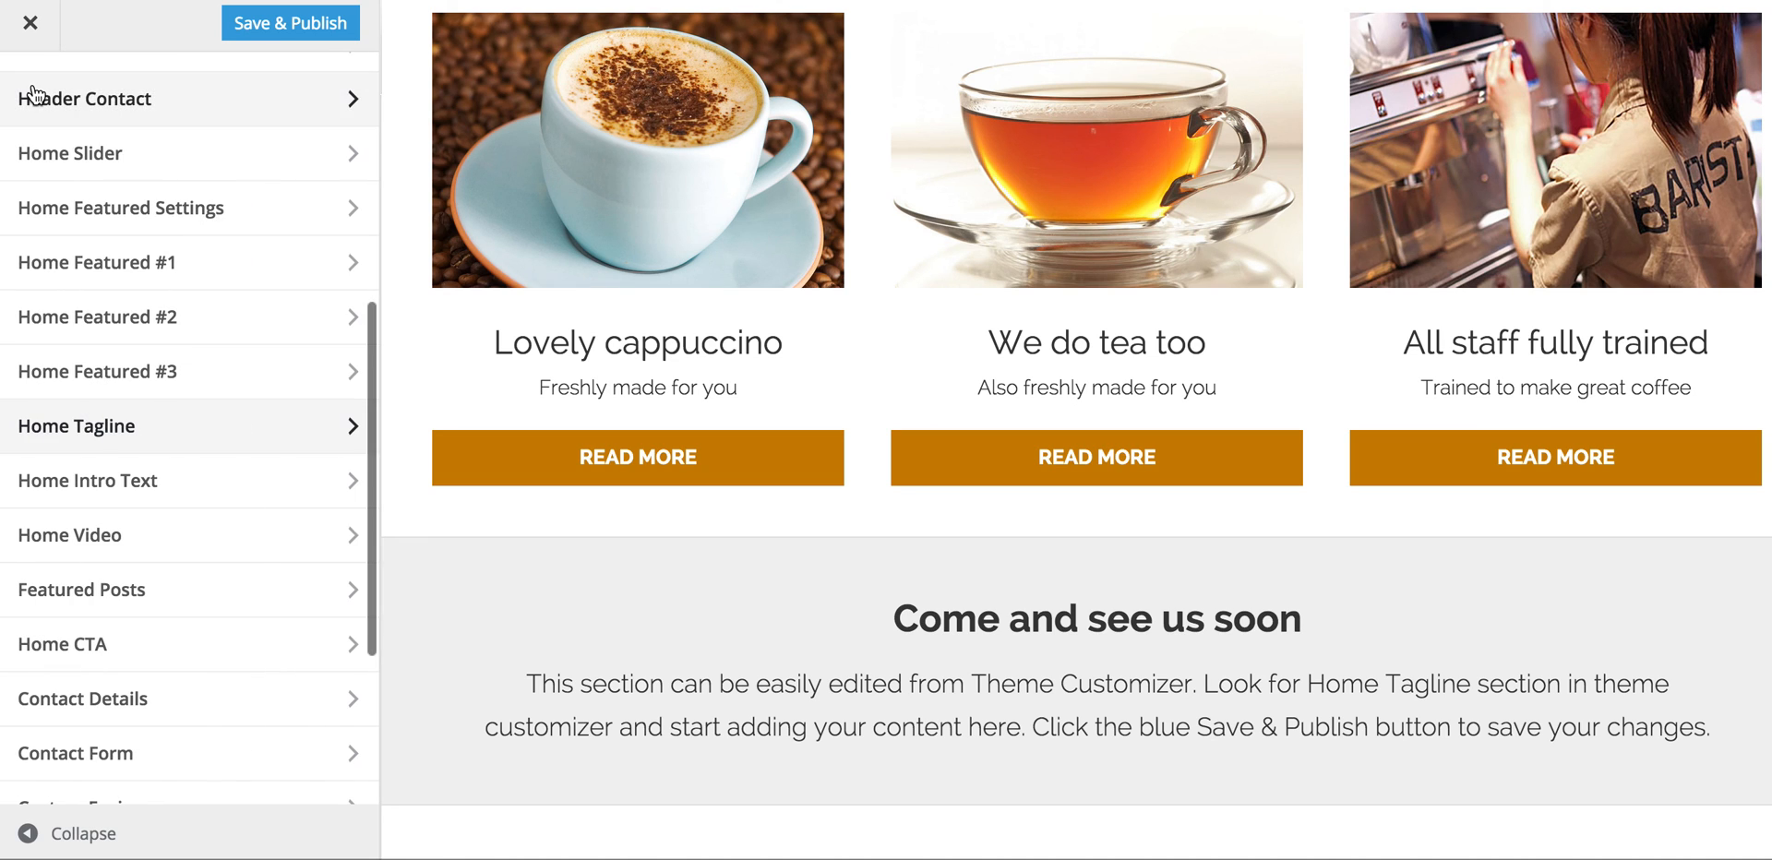
scroll(913, 733, down, 2)
scroll(912, 733, down, 5)
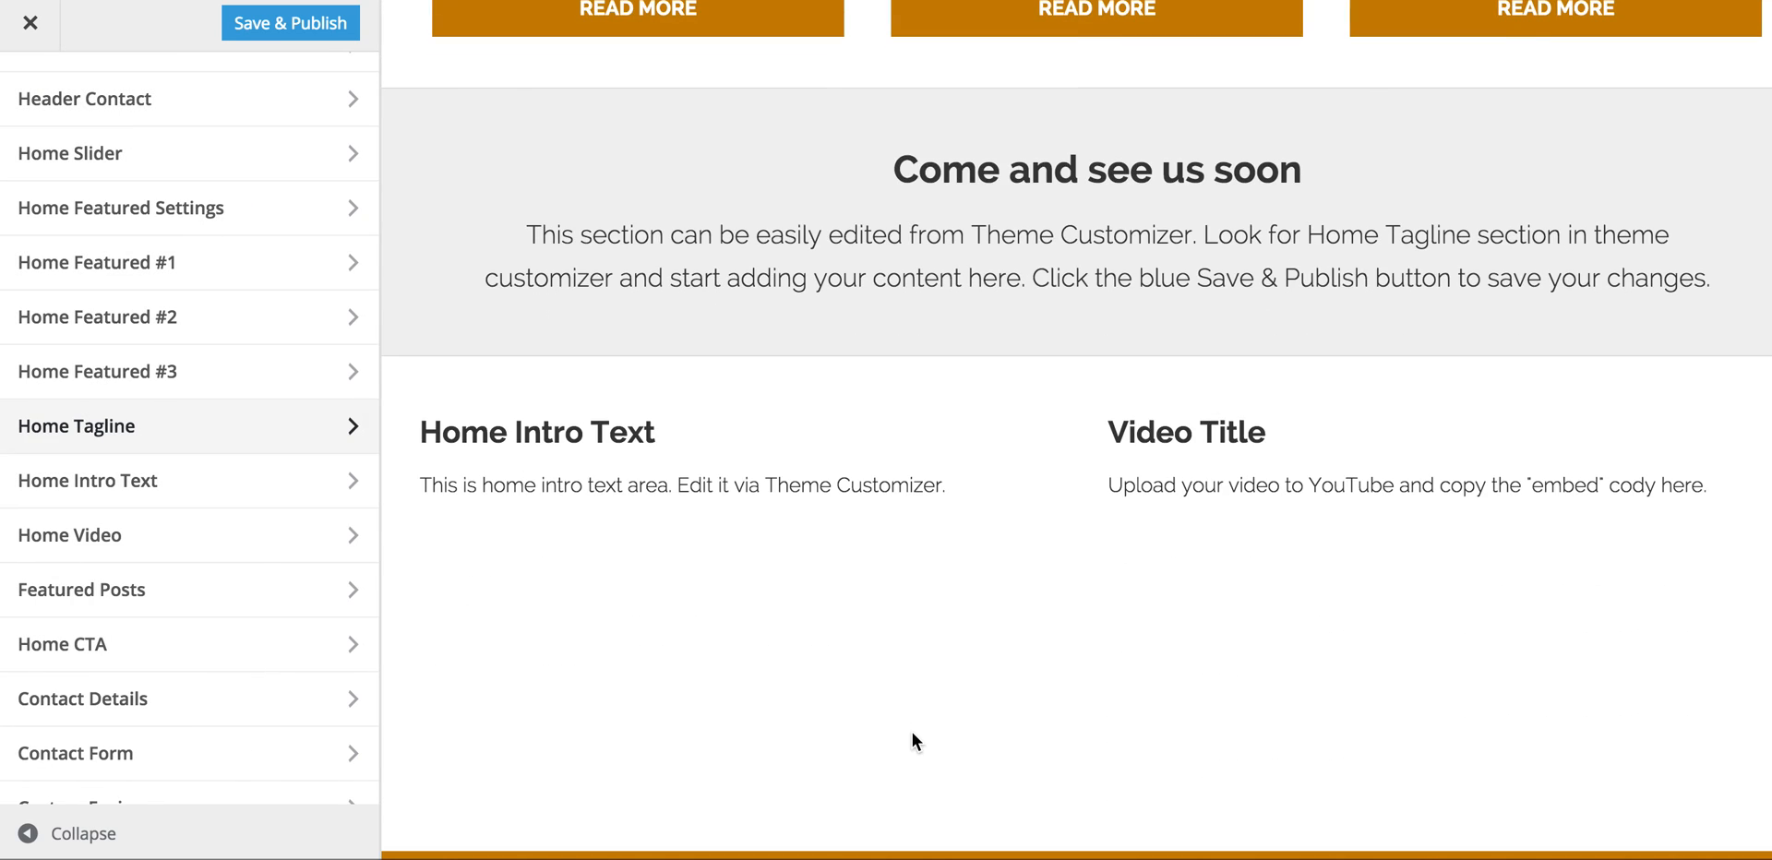
click(325, 480)
click(131, 262)
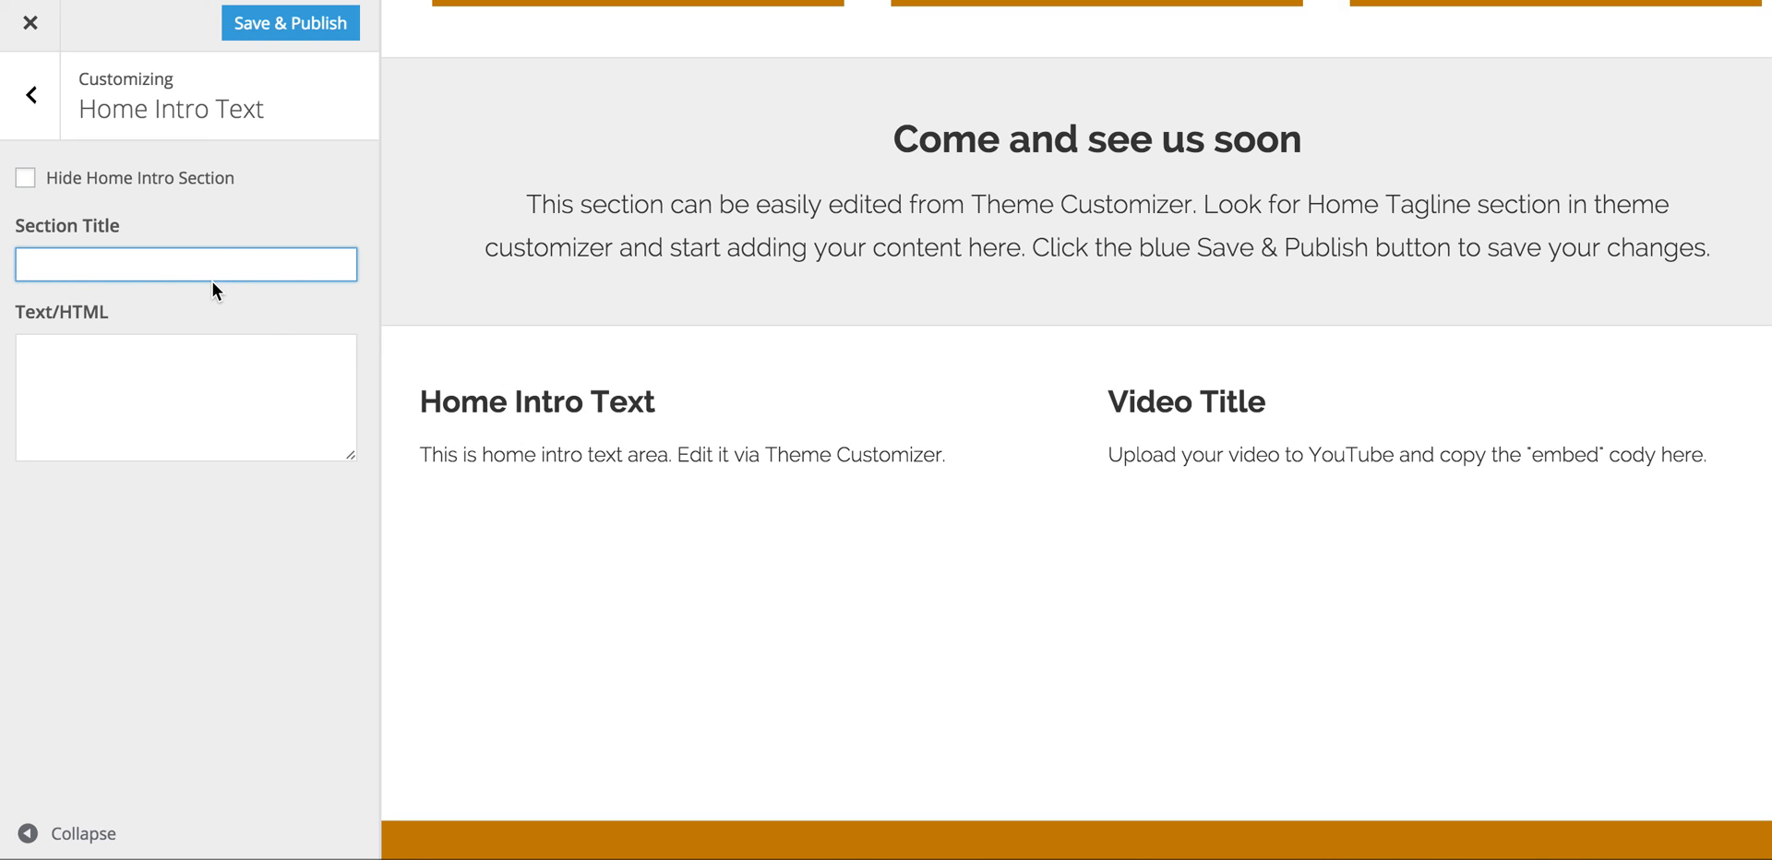
text(A li)
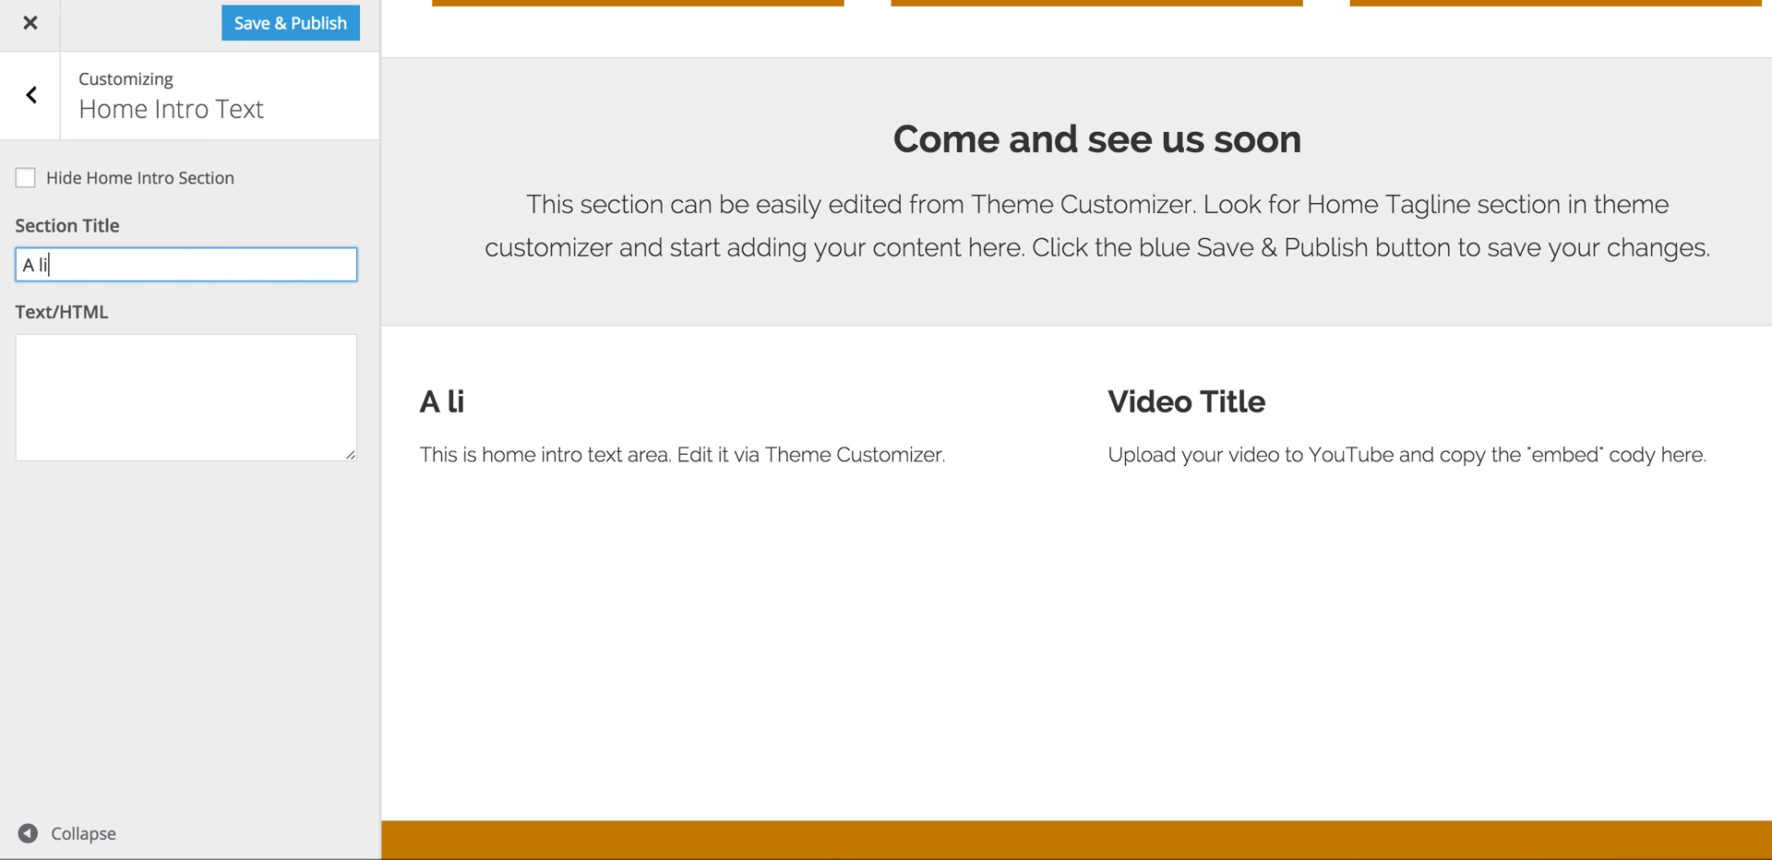
text(ttle about us)
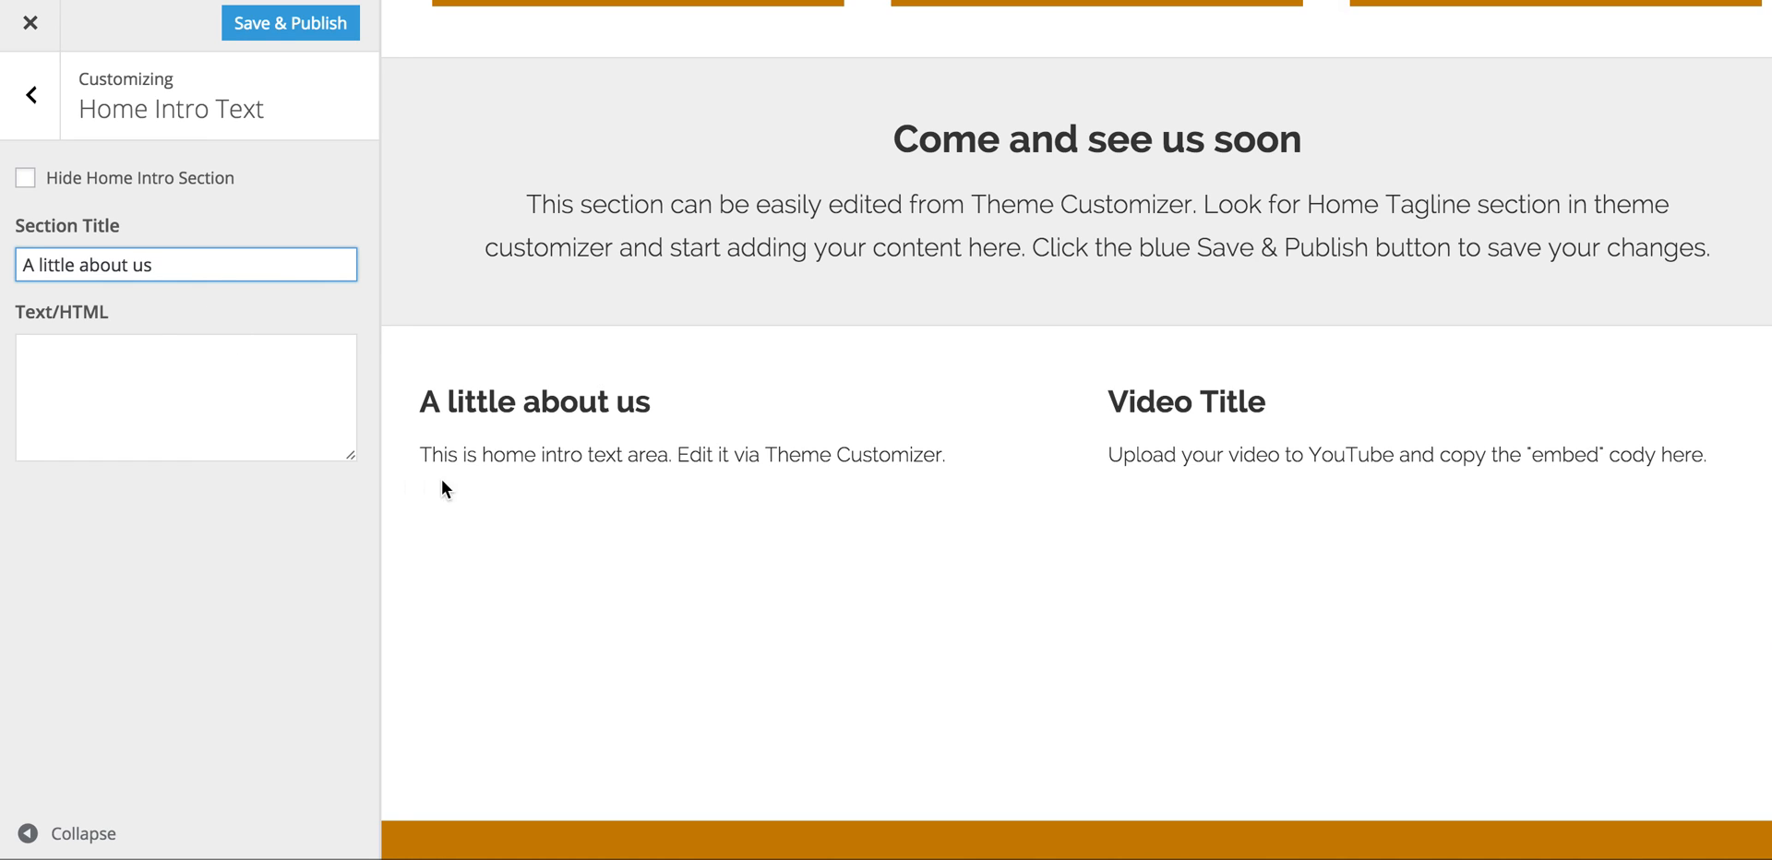
click(31, 95)
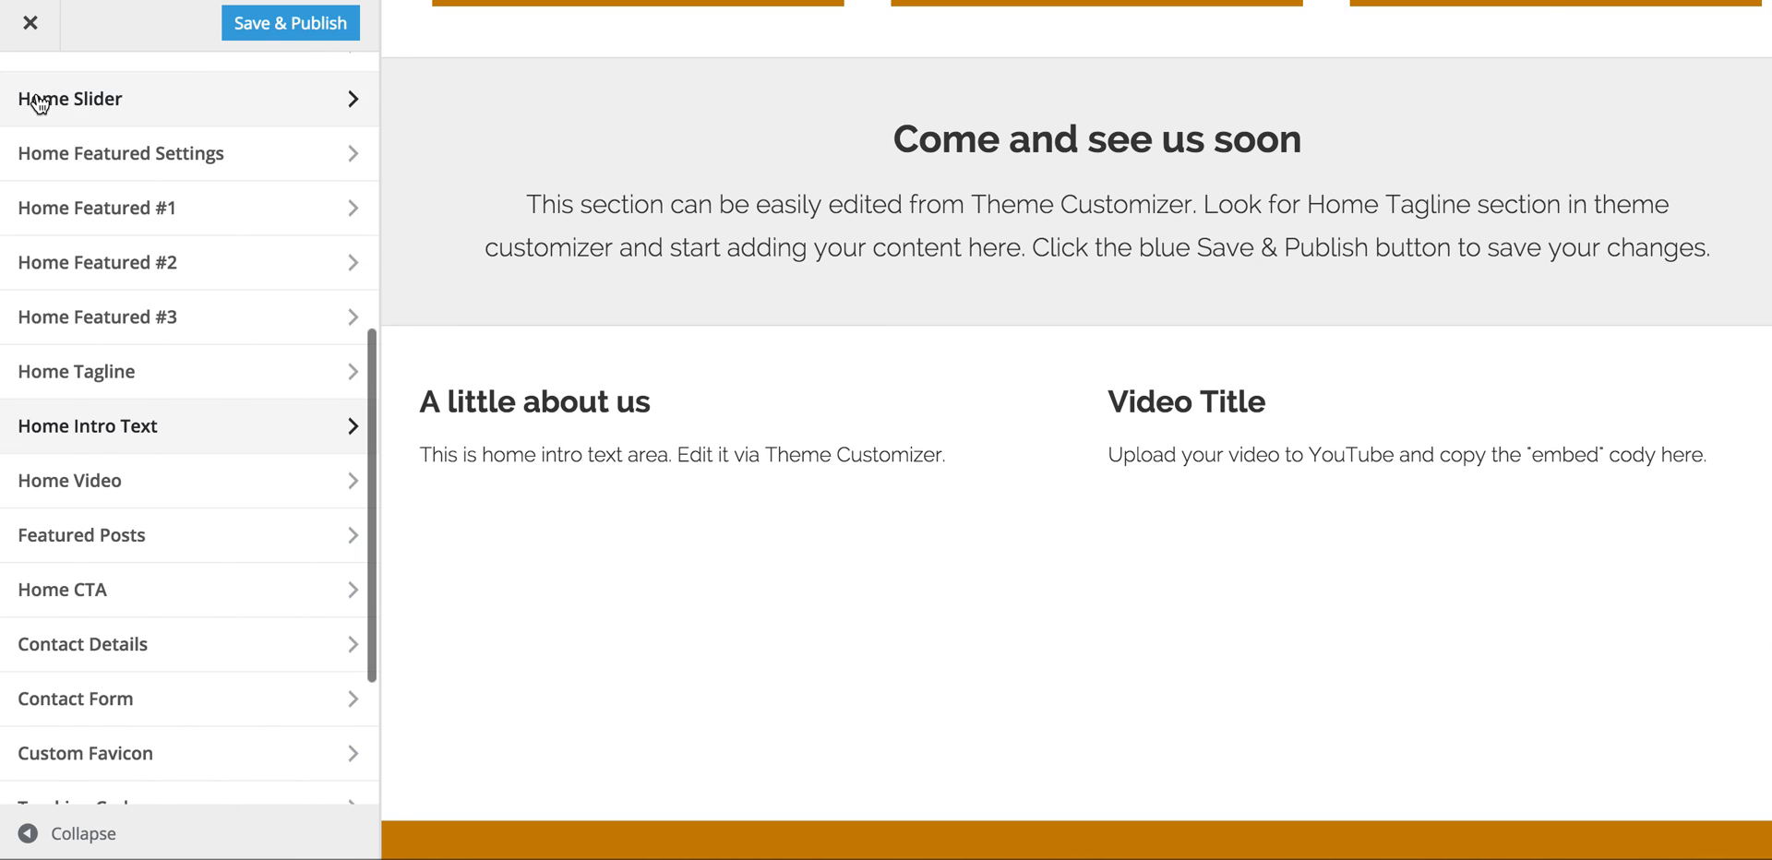
Step: Hide both the Home Video section and the Home Intro section on the home page
click(242, 482)
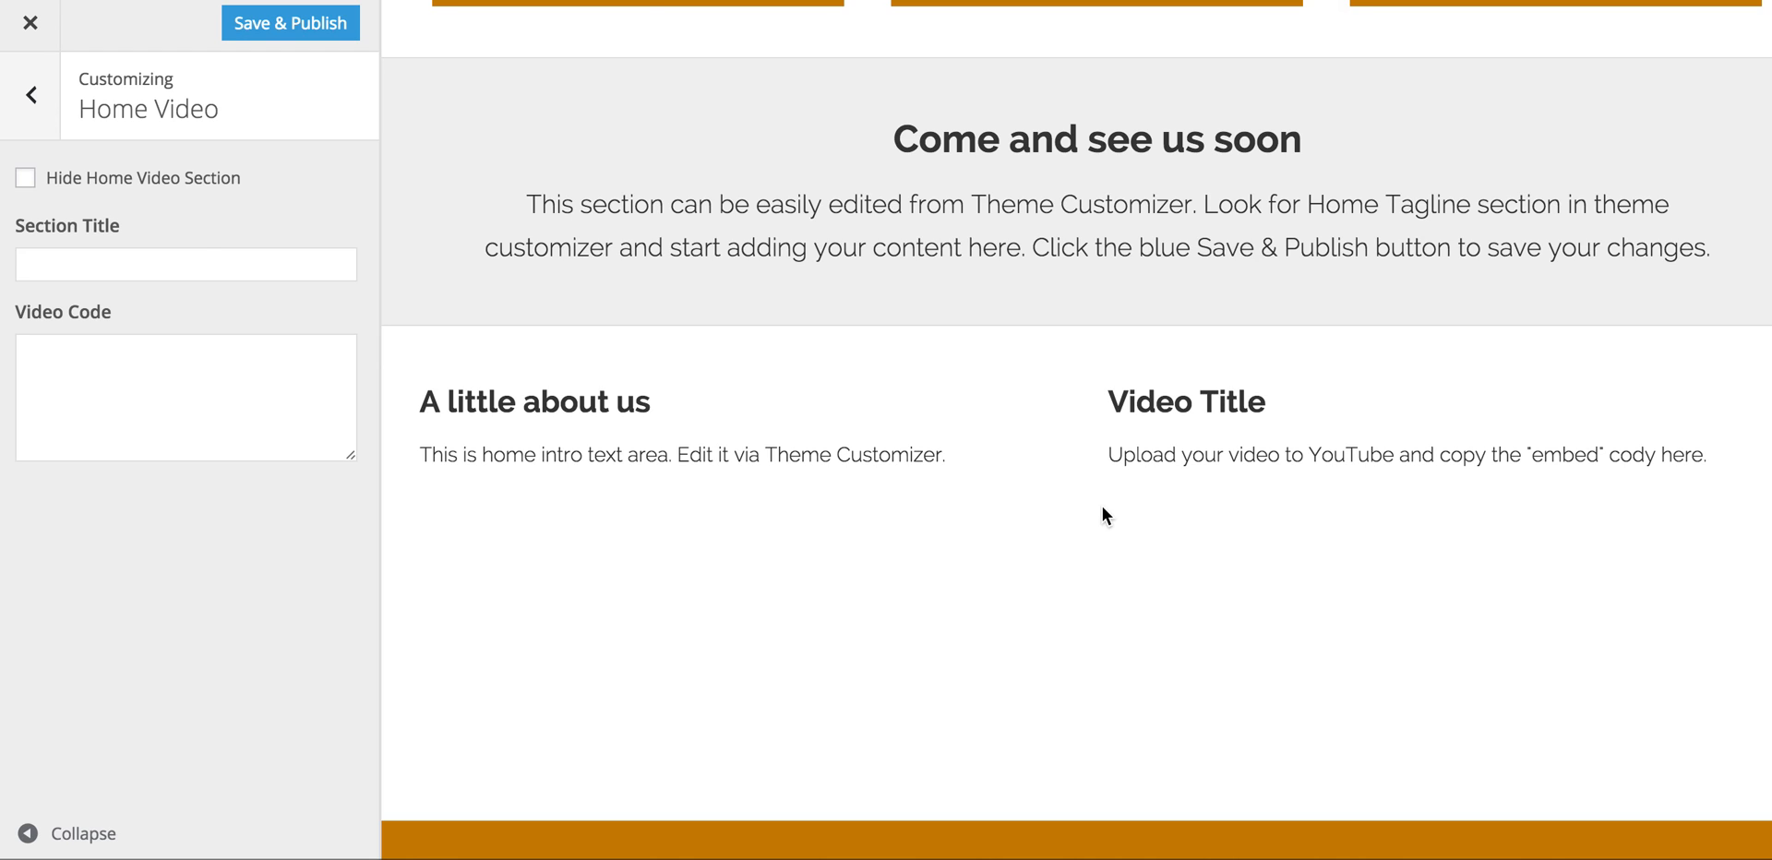
click(25, 179)
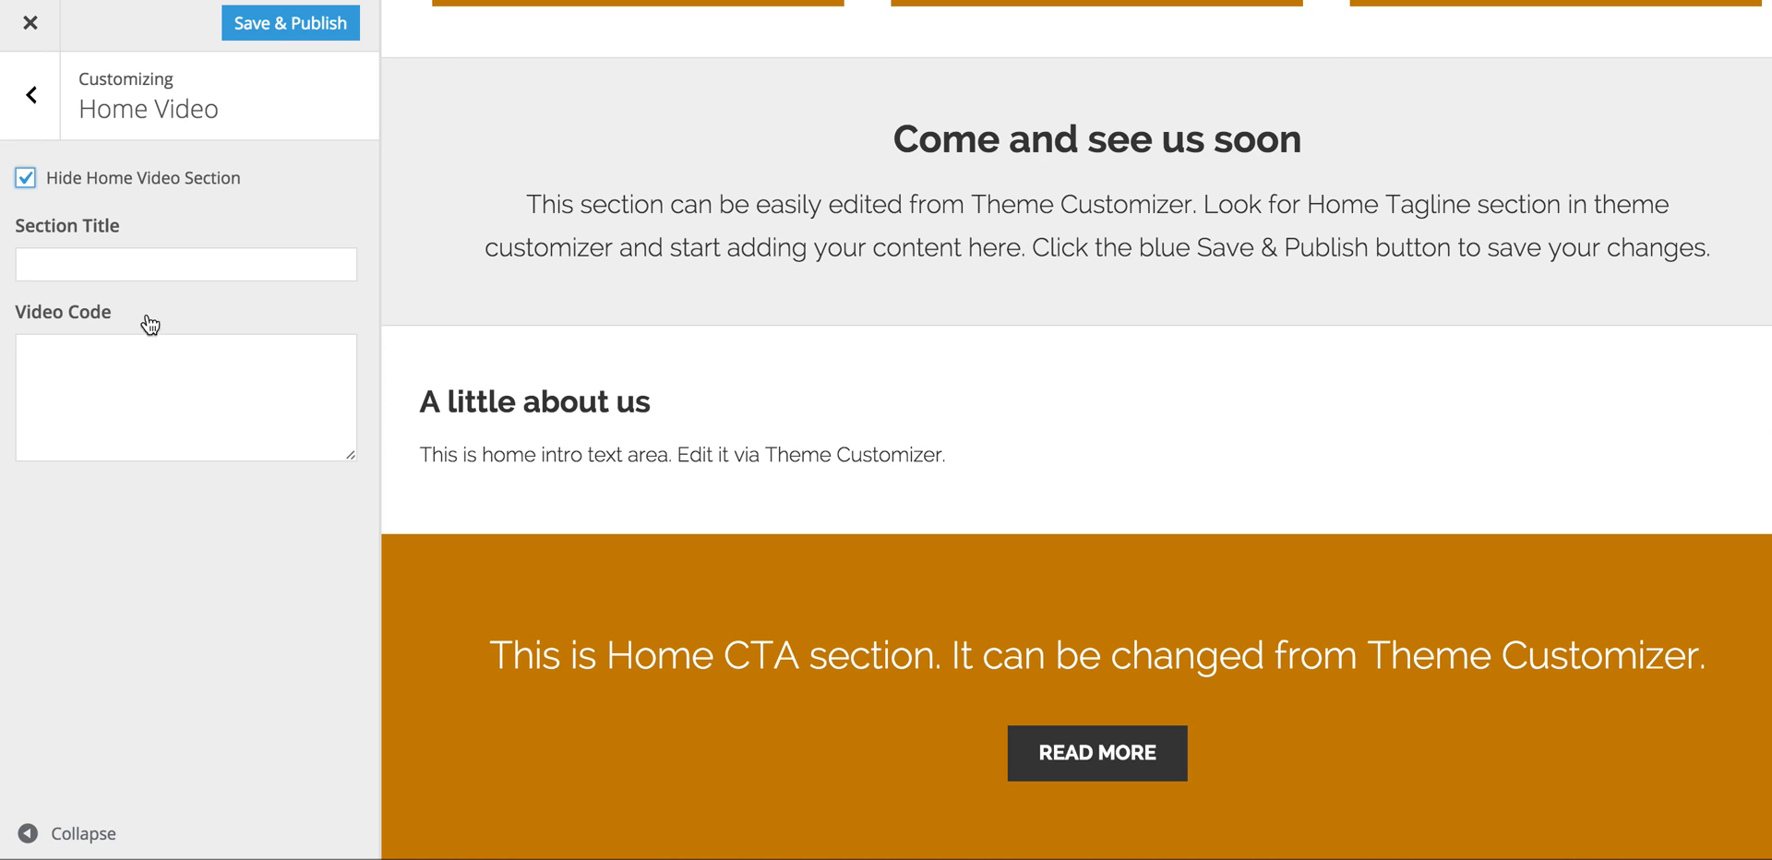
click(31, 96)
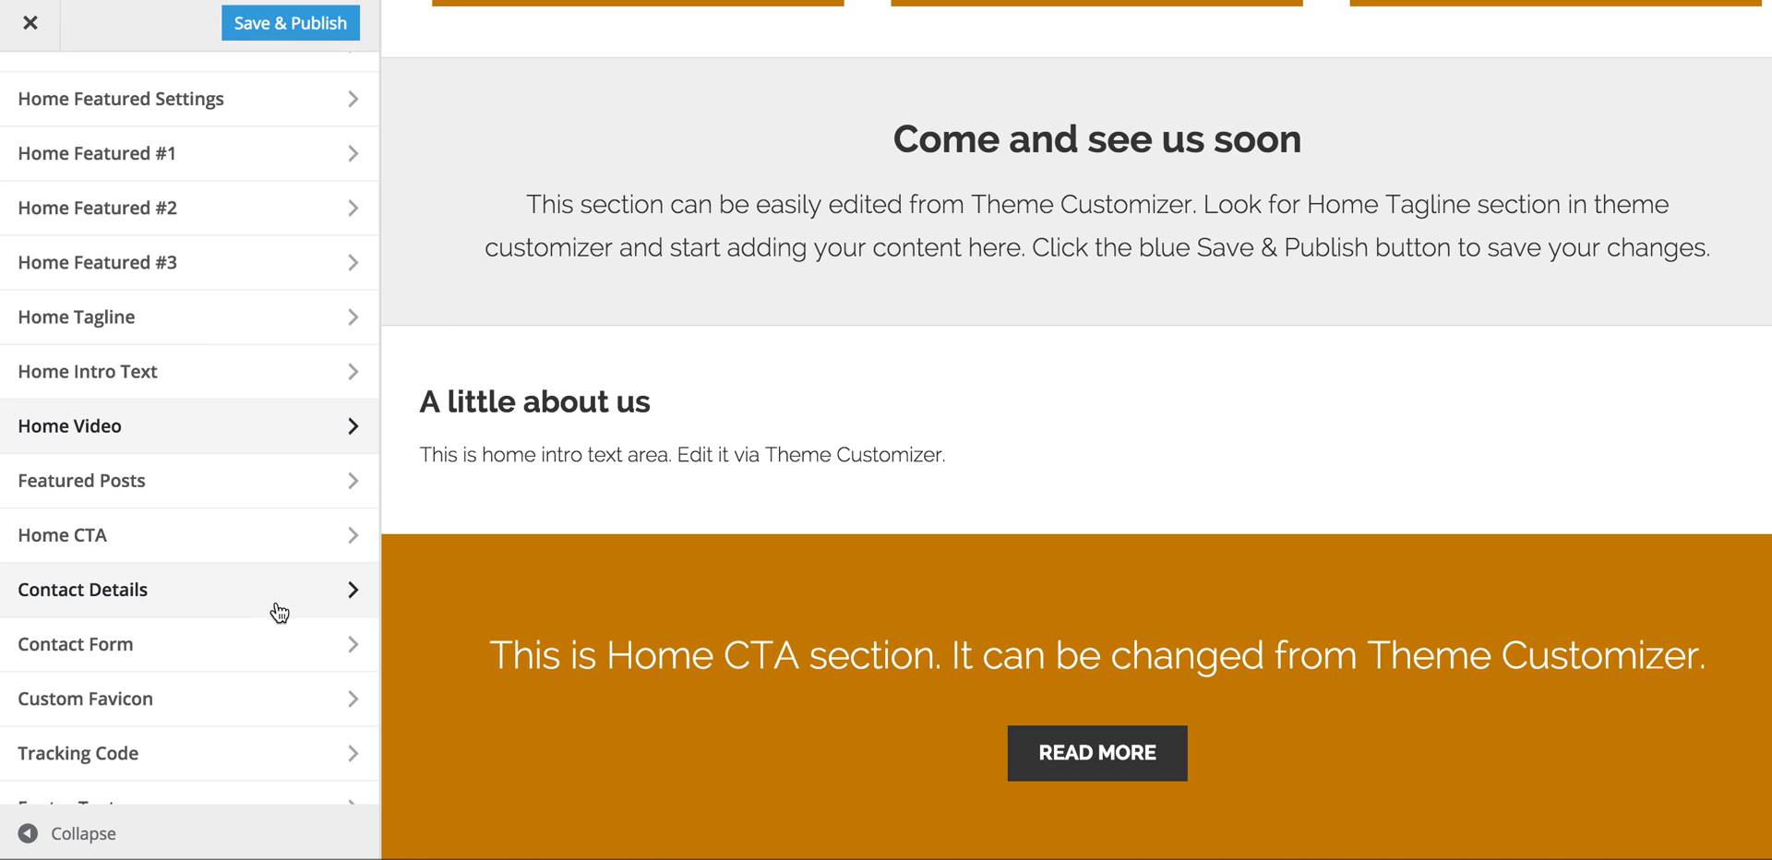
click(317, 384)
click(23, 181)
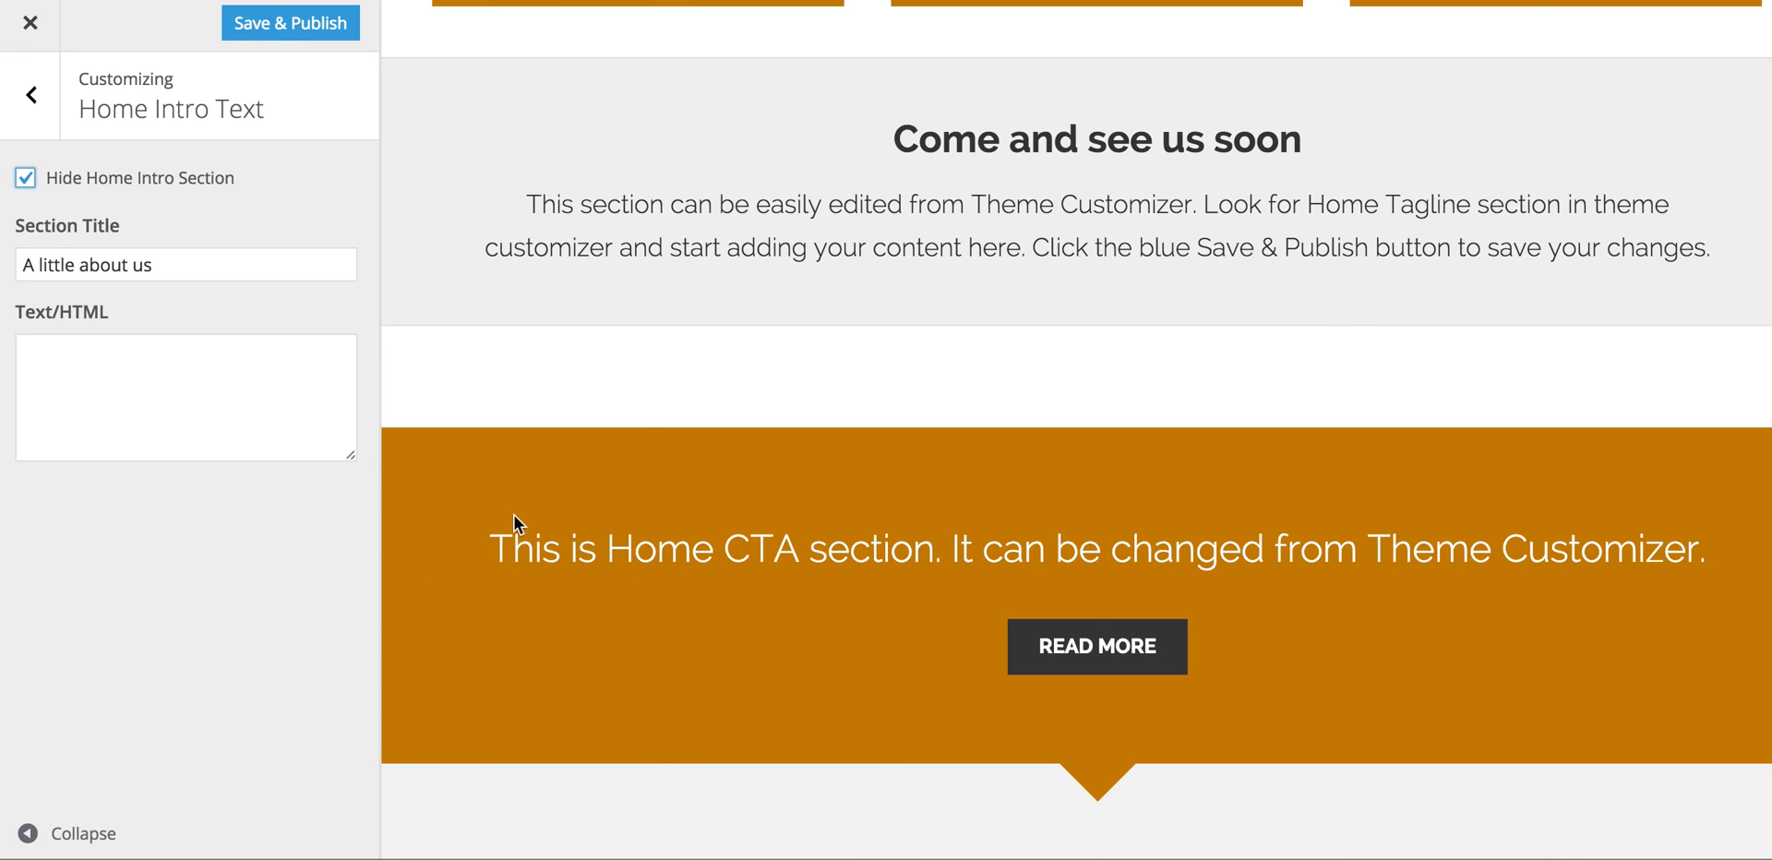
click(31, 95)
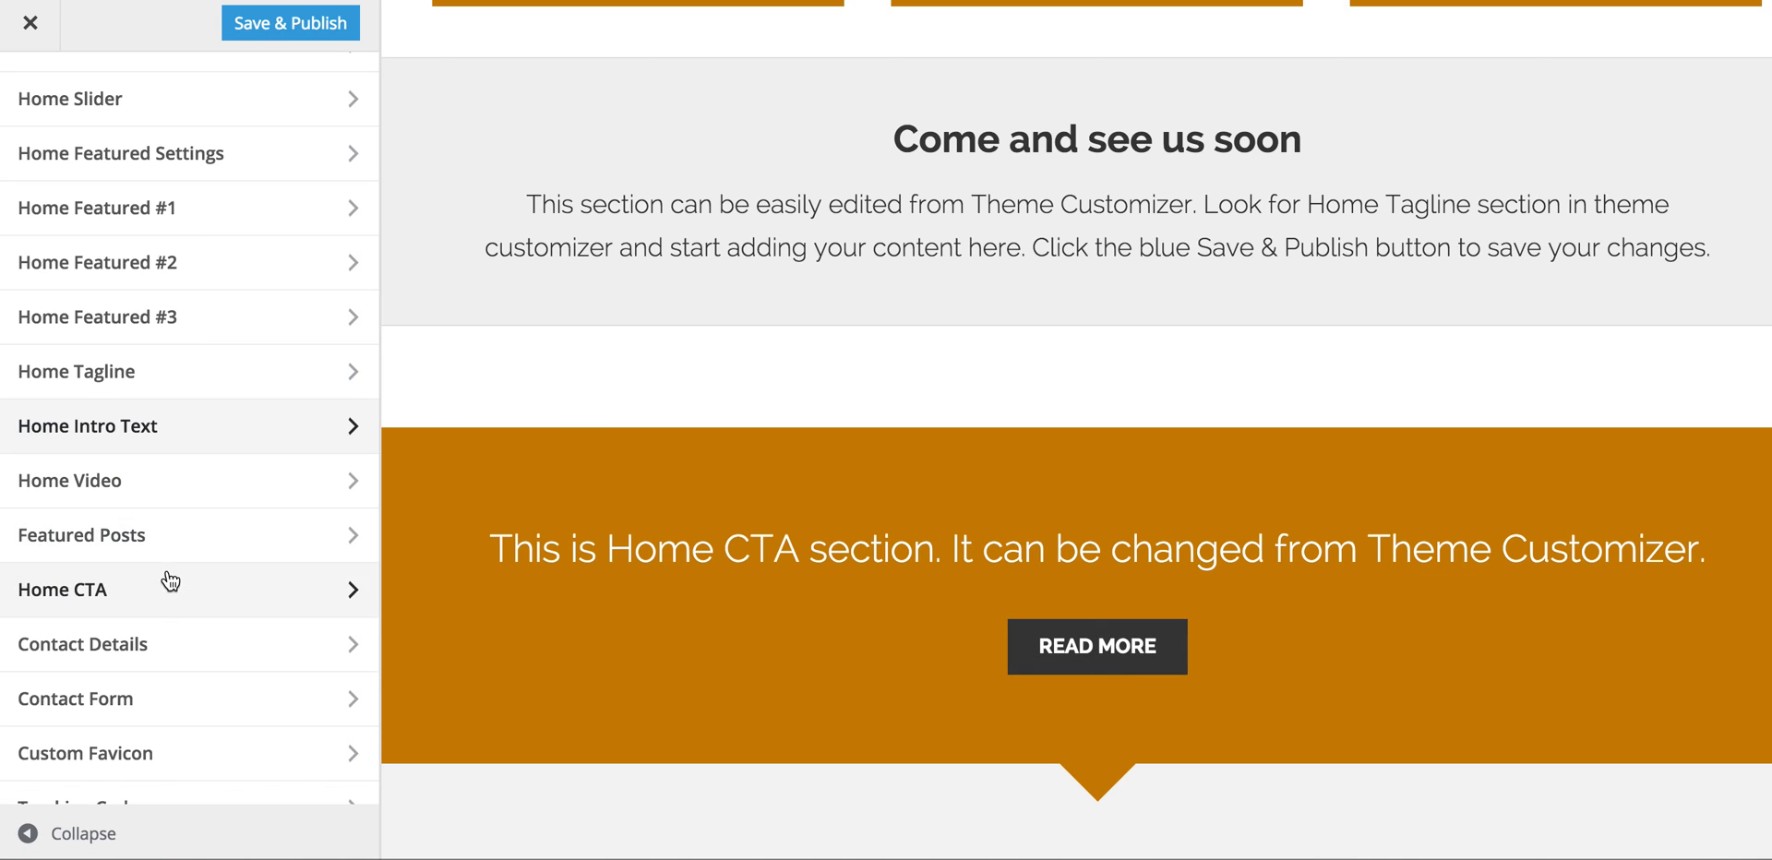
Step: Set the Home CTA to 'We have a great seating area and garden' with 'Show me' link text, and publish
click(206, 595)
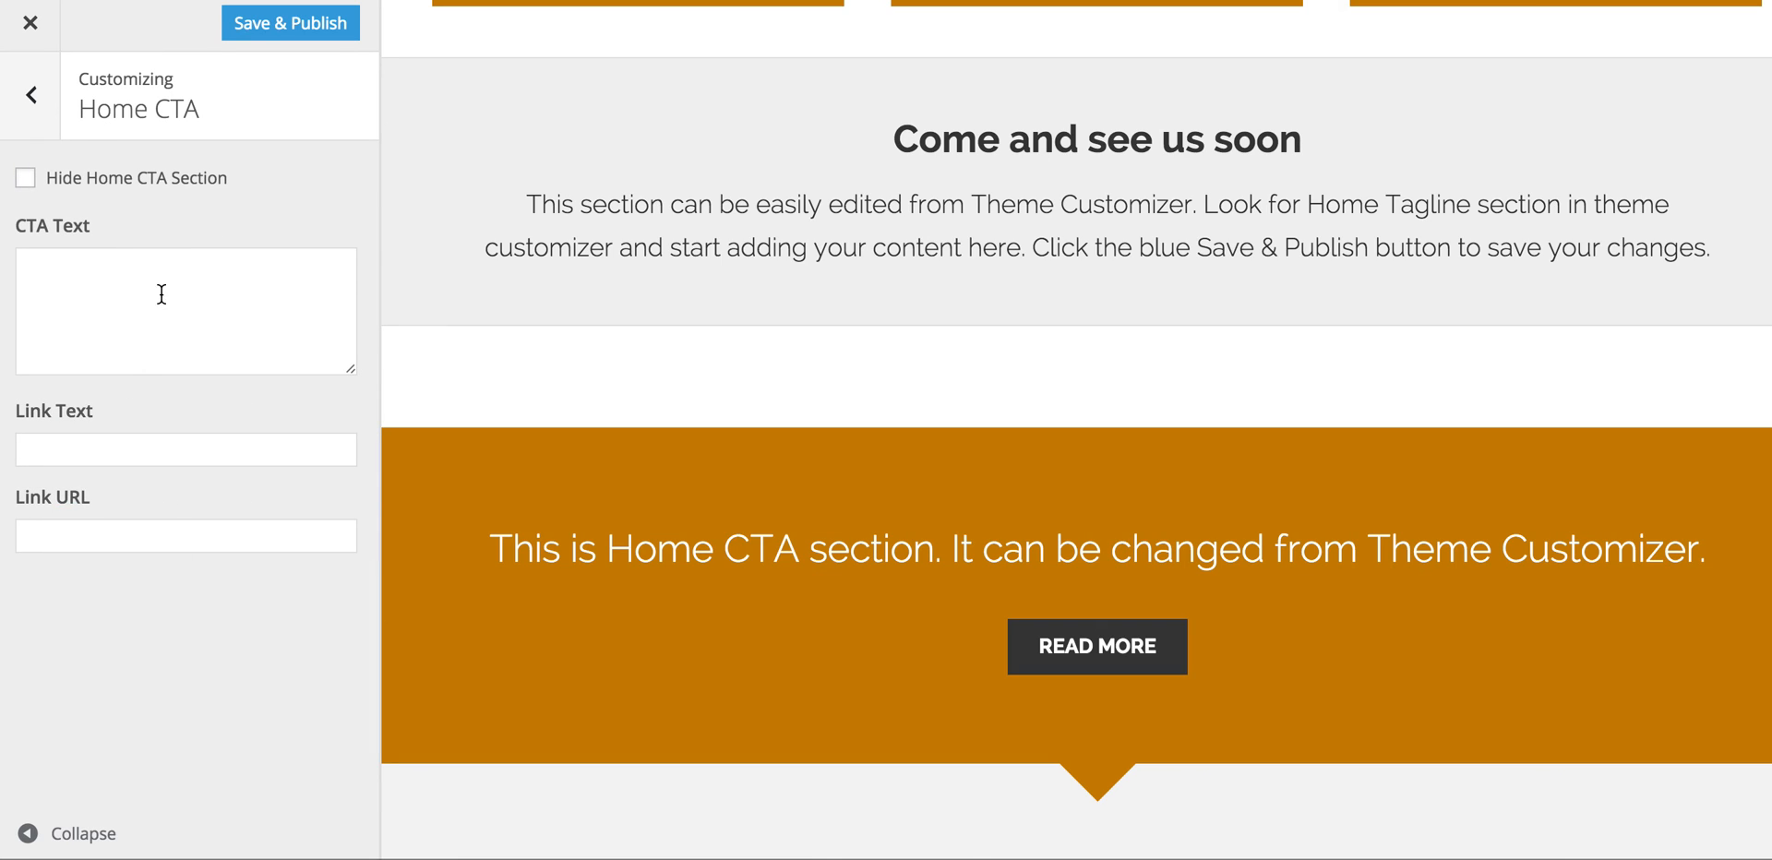
click(145, 268)
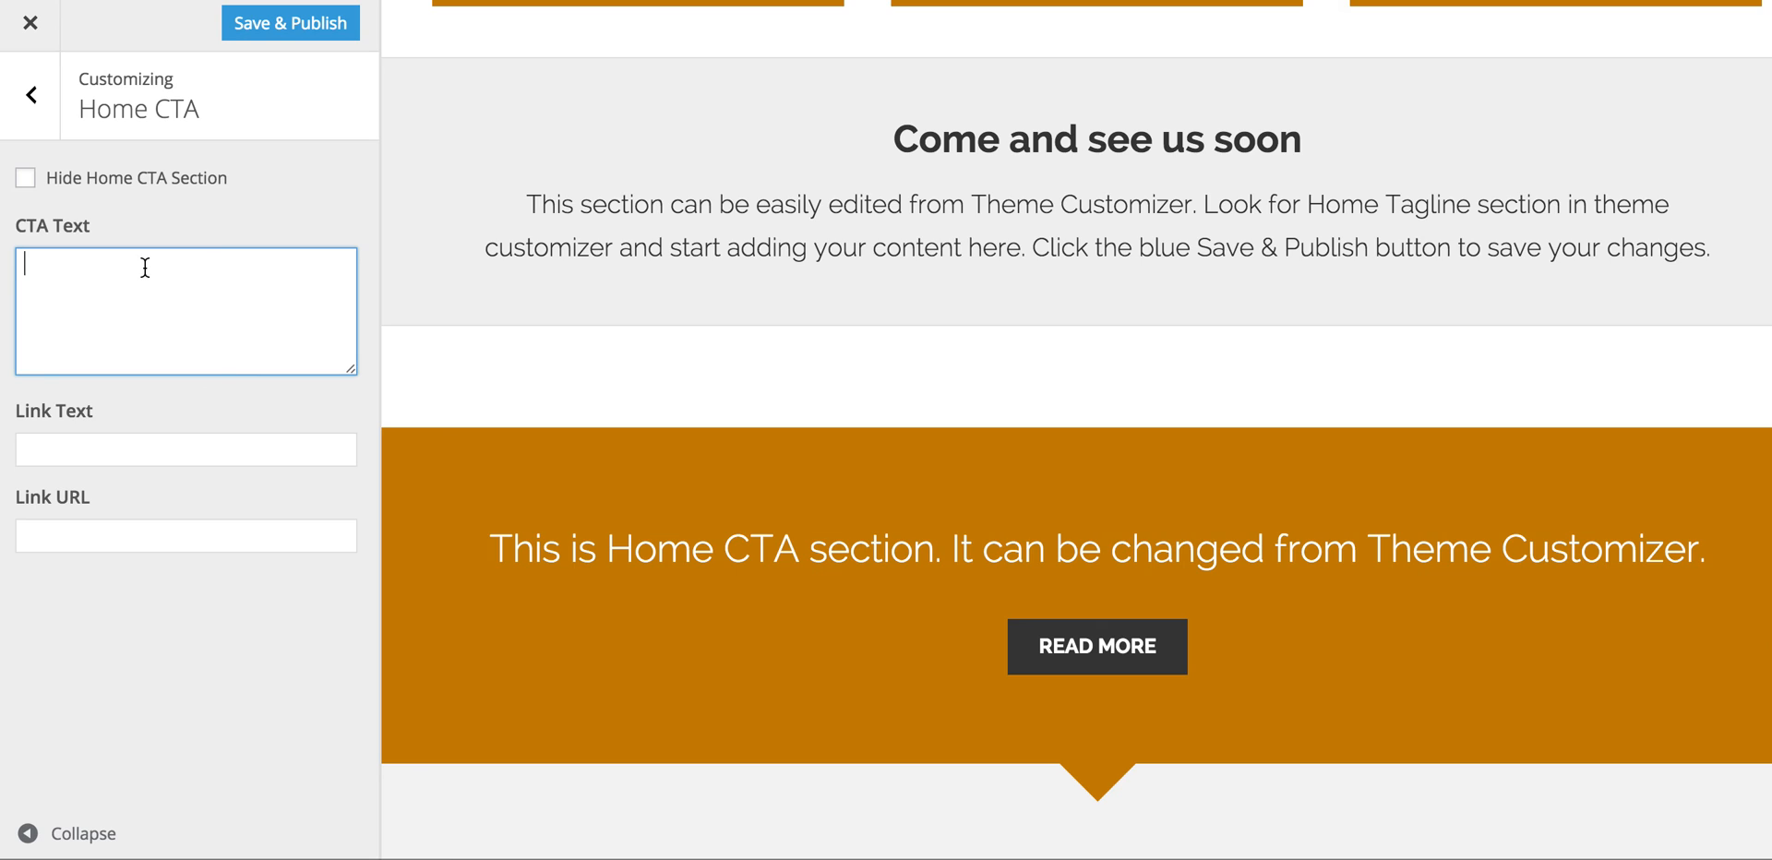
text(We have a great seating area and garden)
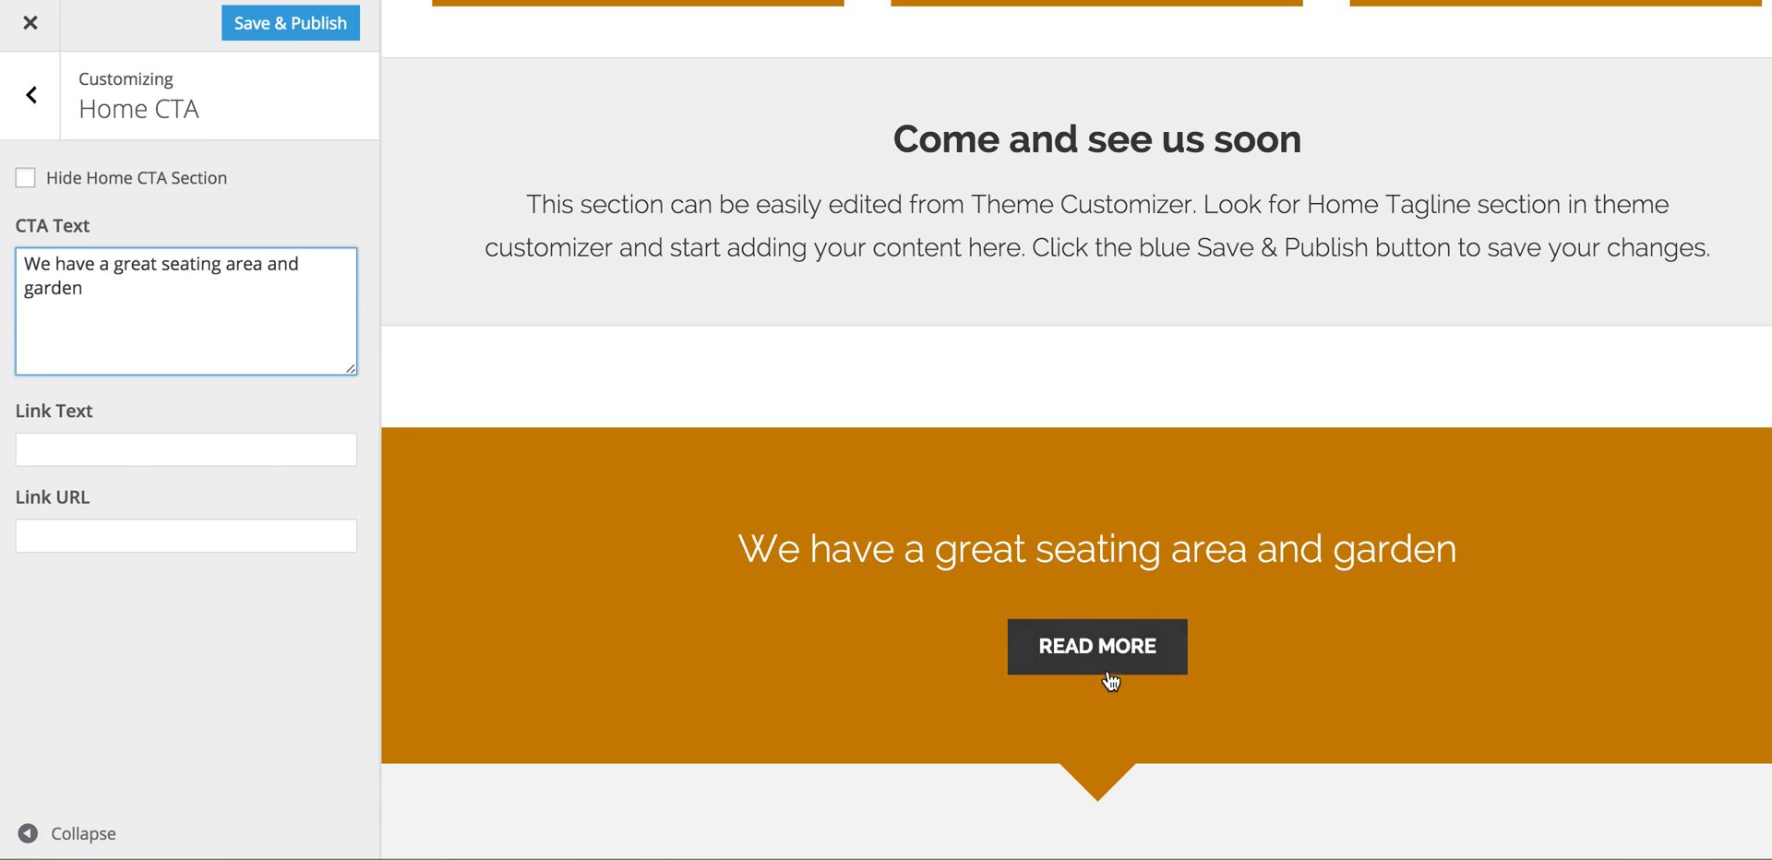
click(104, 444)
text(Show me)
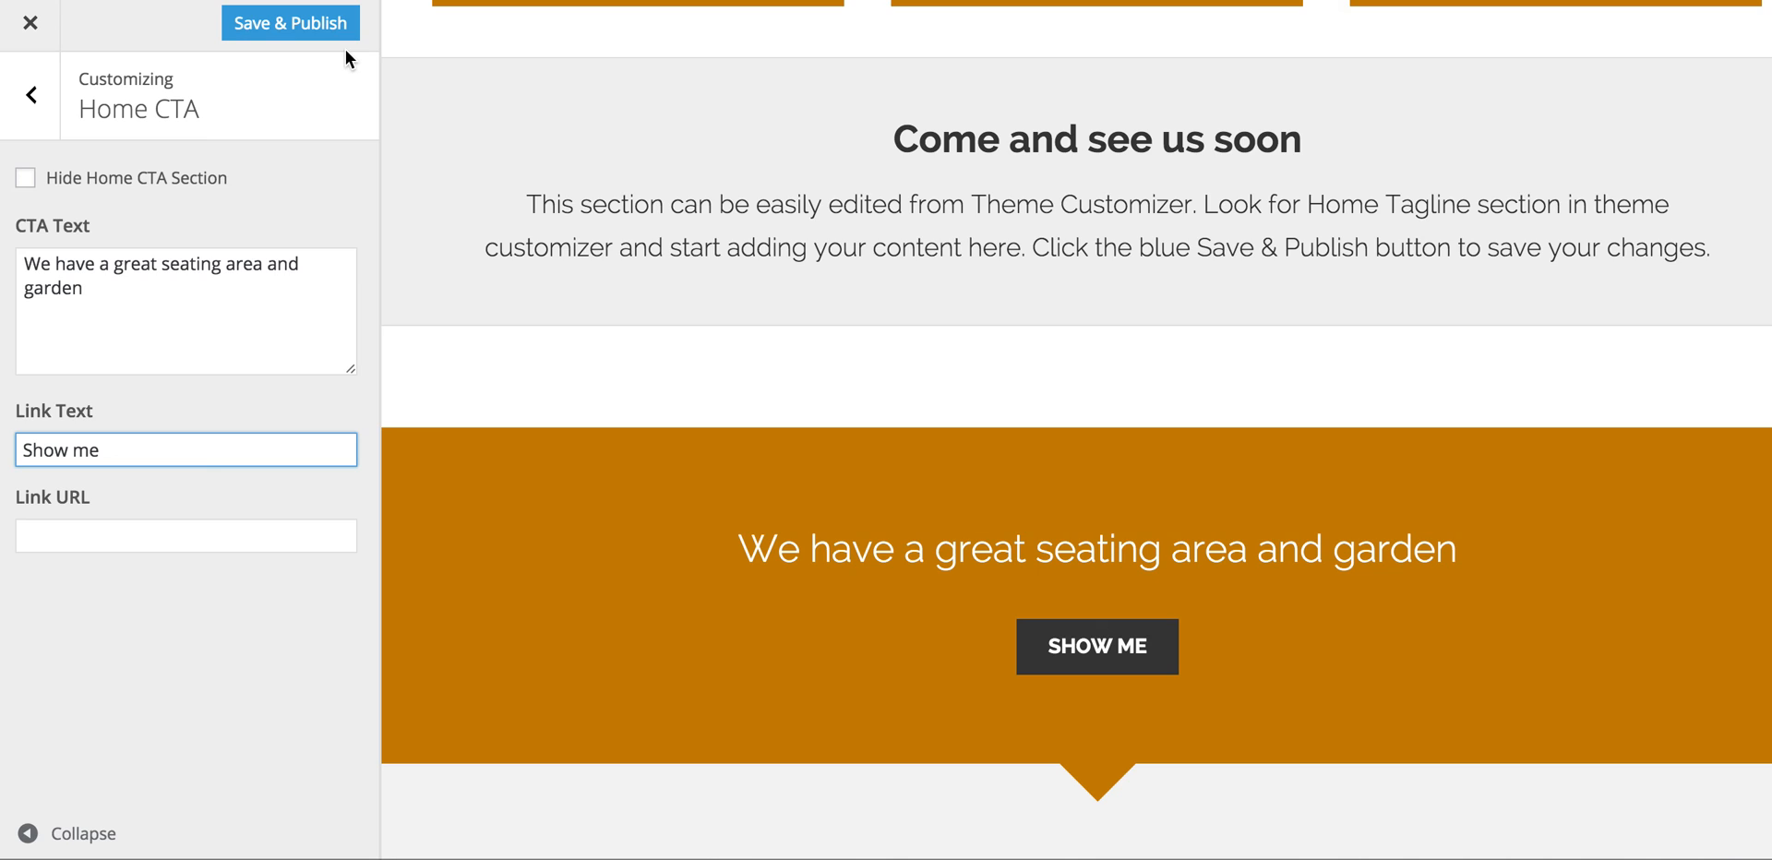
click(313, 28)
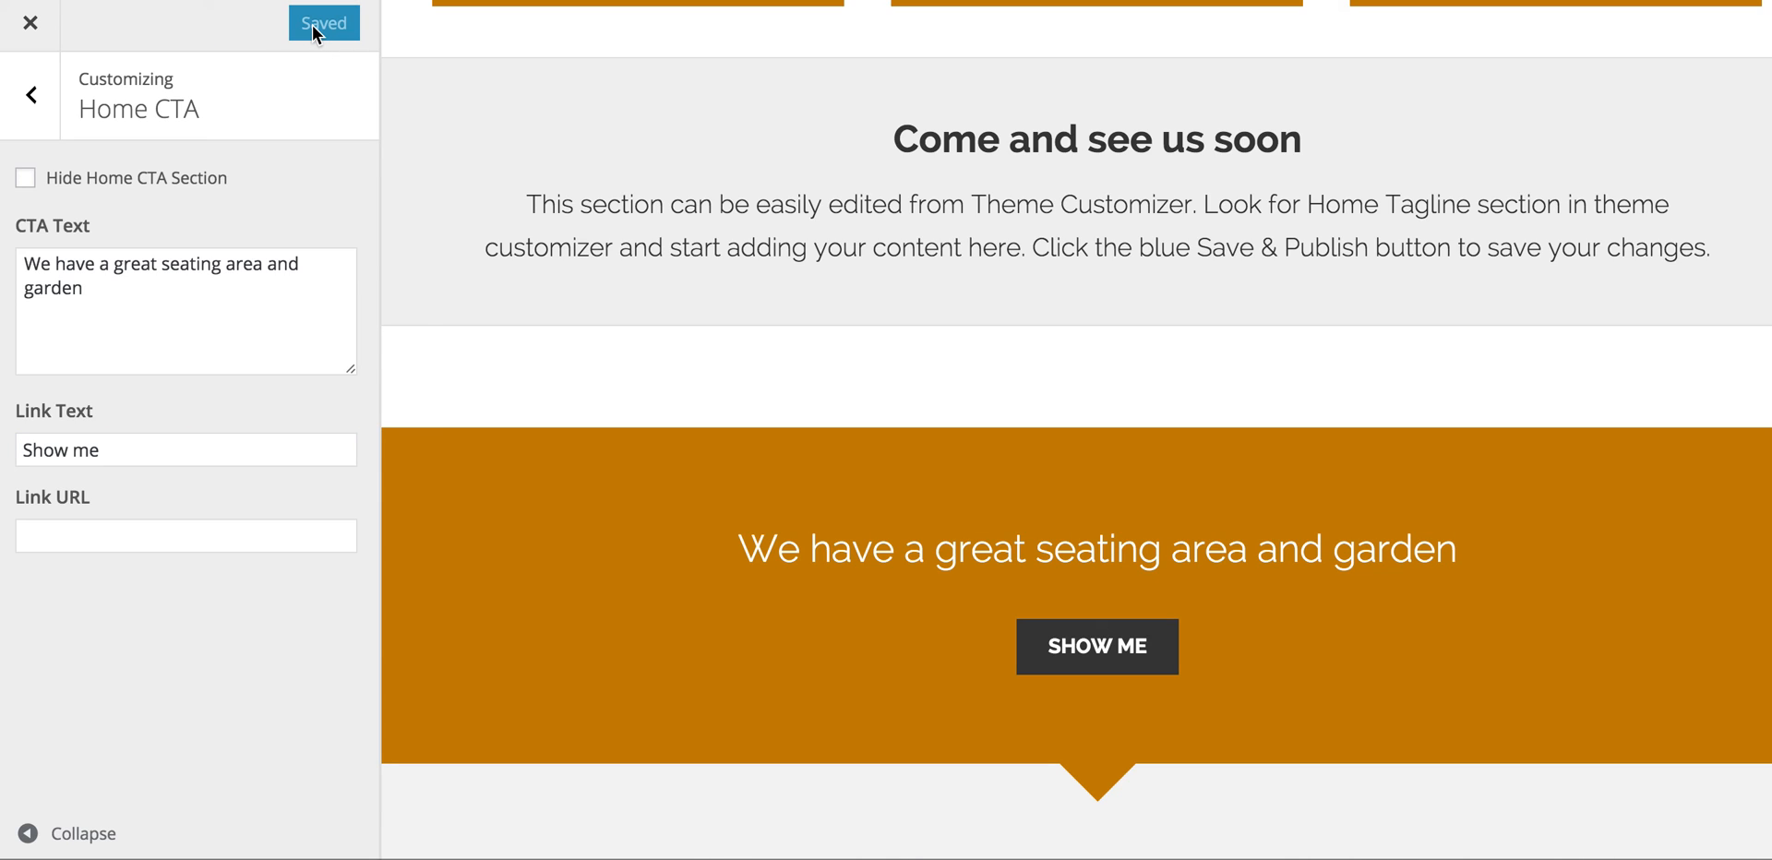
click(34, 94)
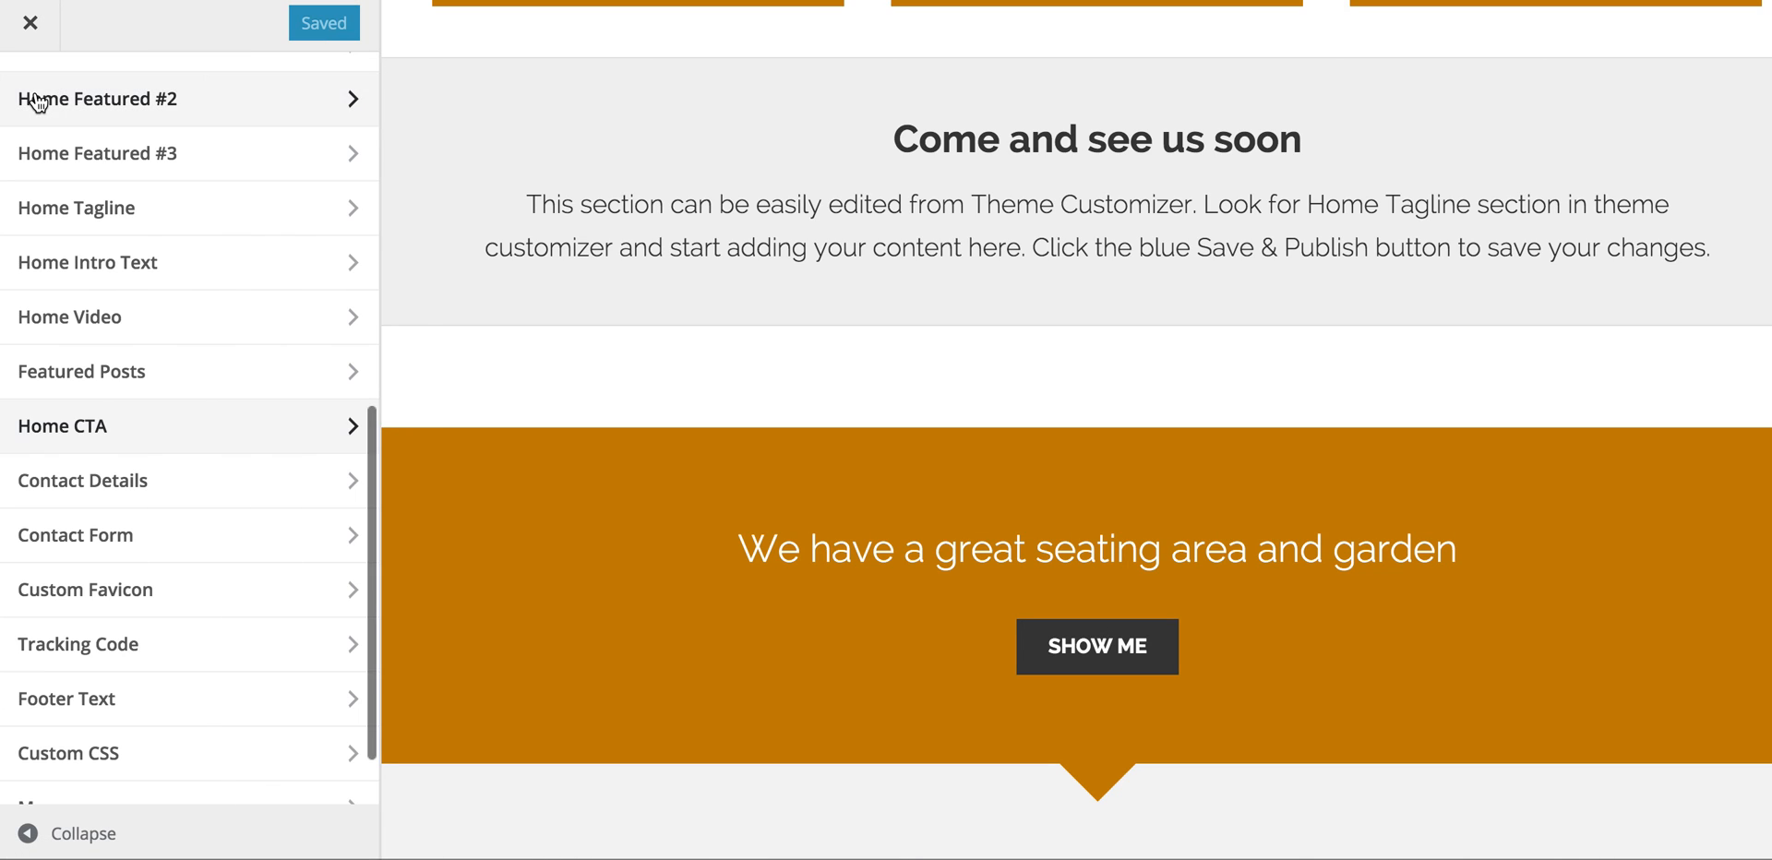
Step: Review the Contact Details settings, then move on to the Contact Form settings
scroll(236, 665, down, 2)
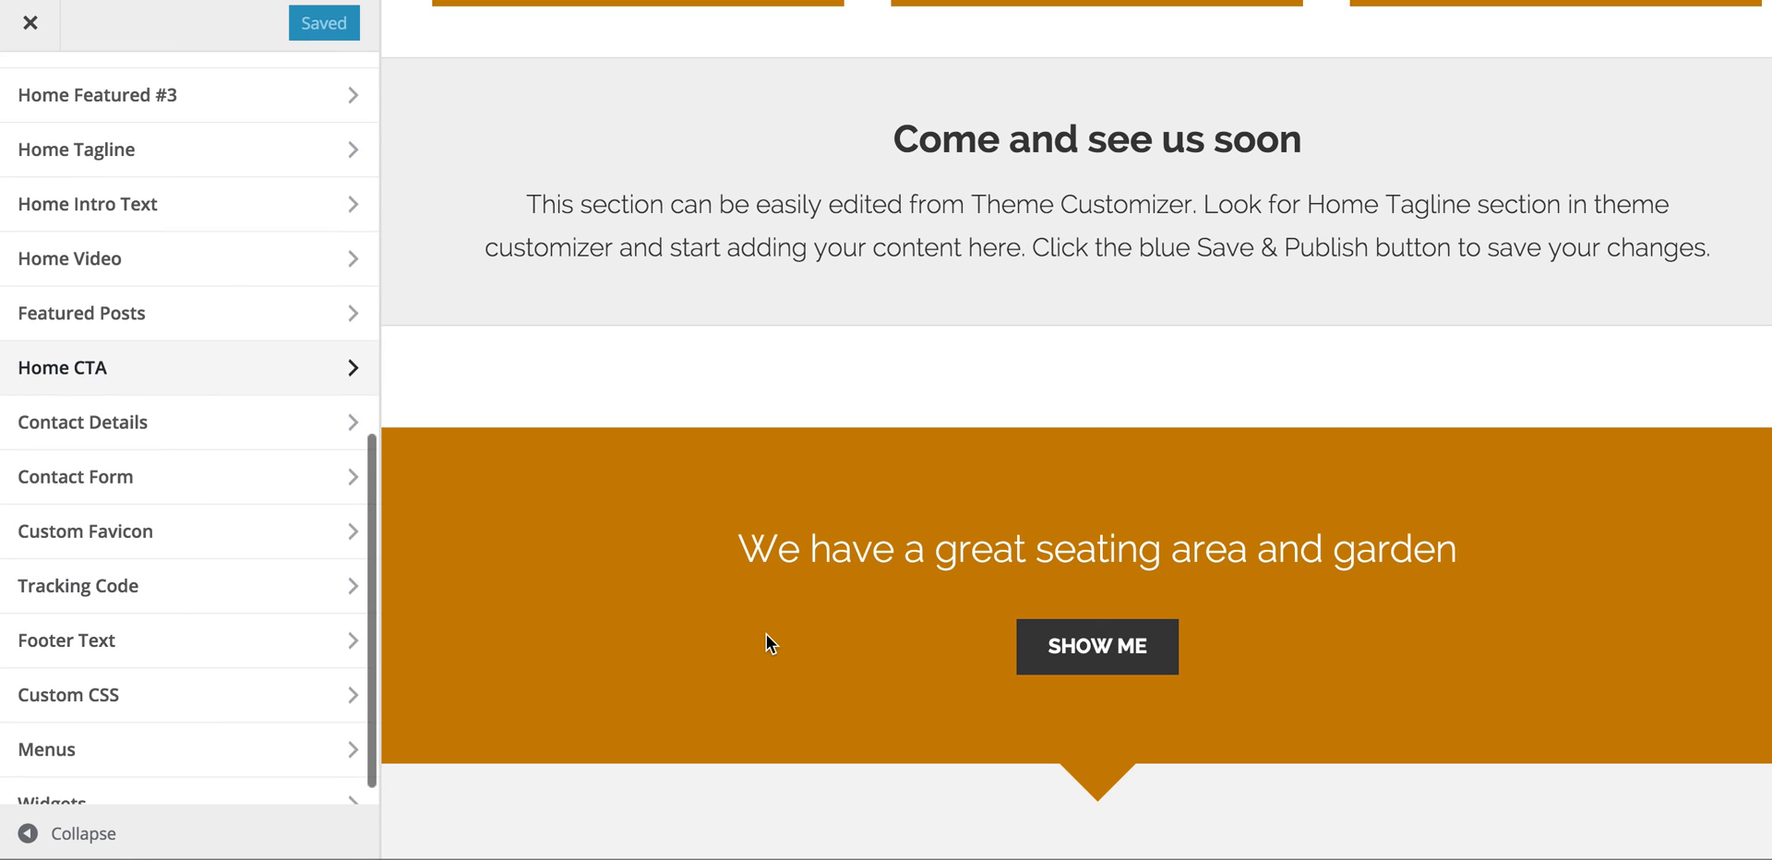
scroll(764, 640, down, 5)
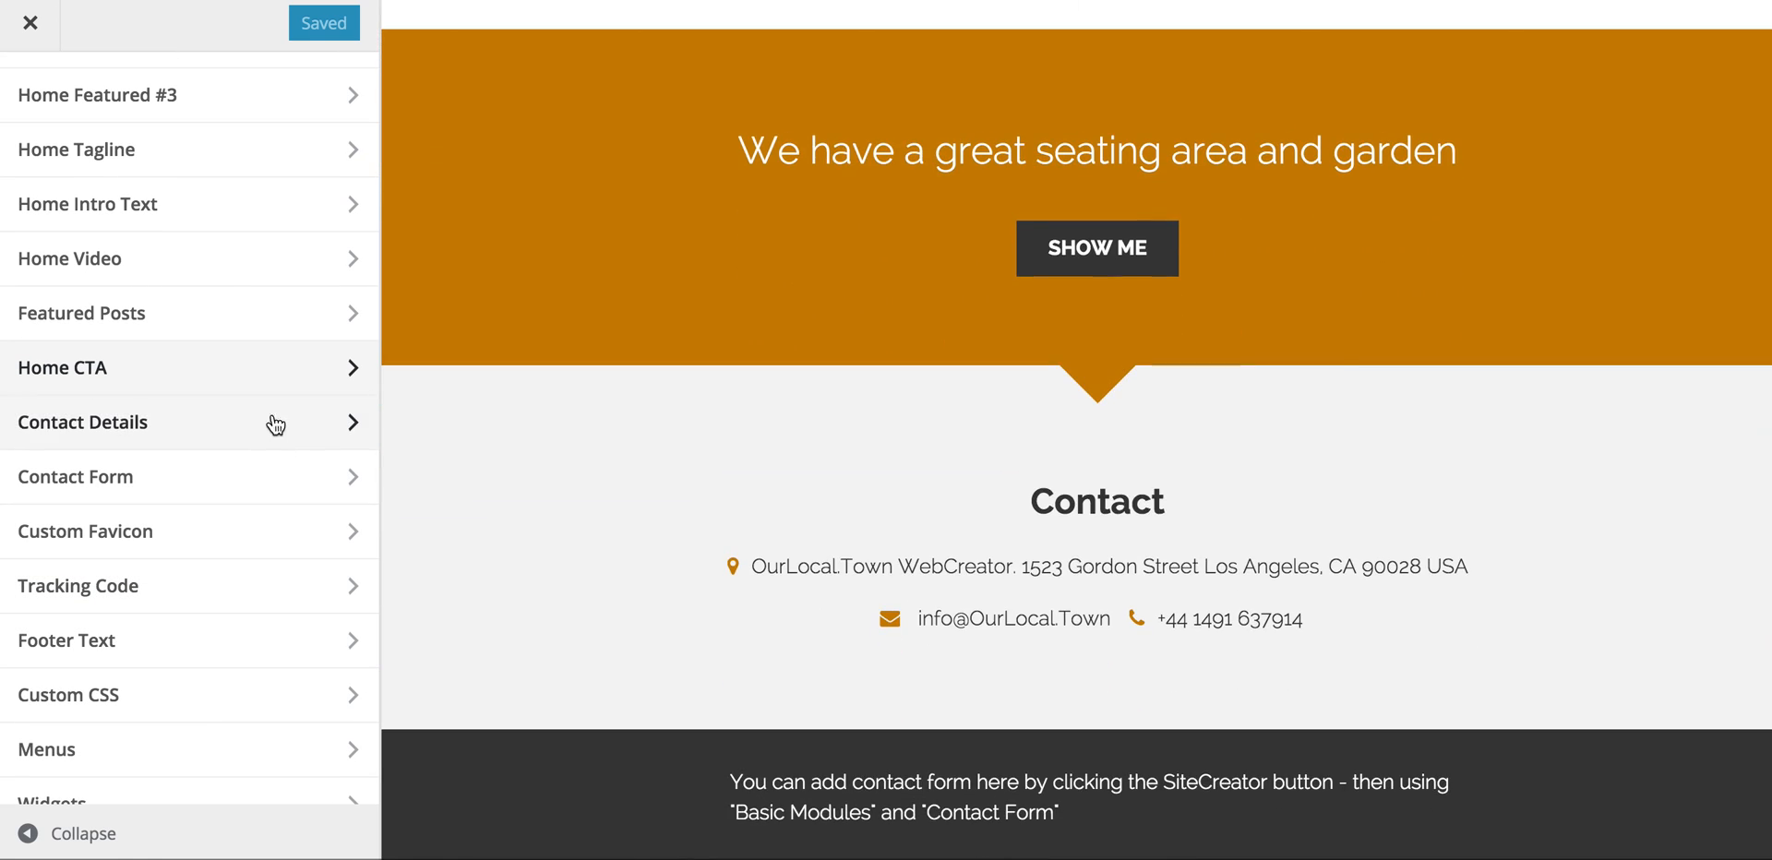
click(327, 430)
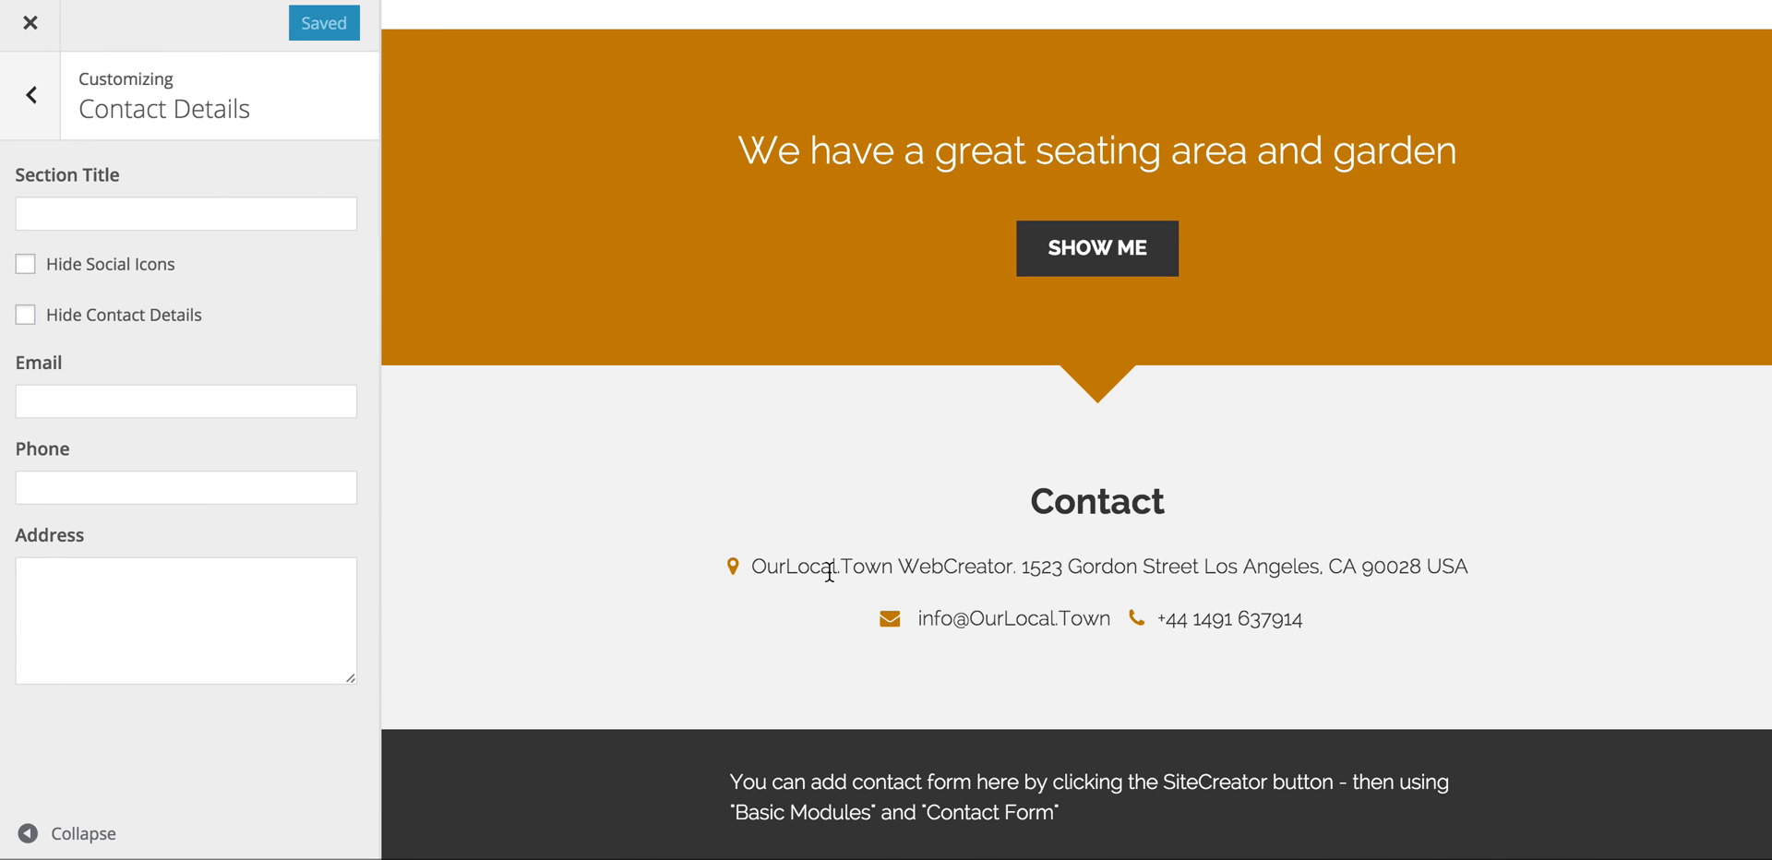
scroll(861, 661, down, 1)
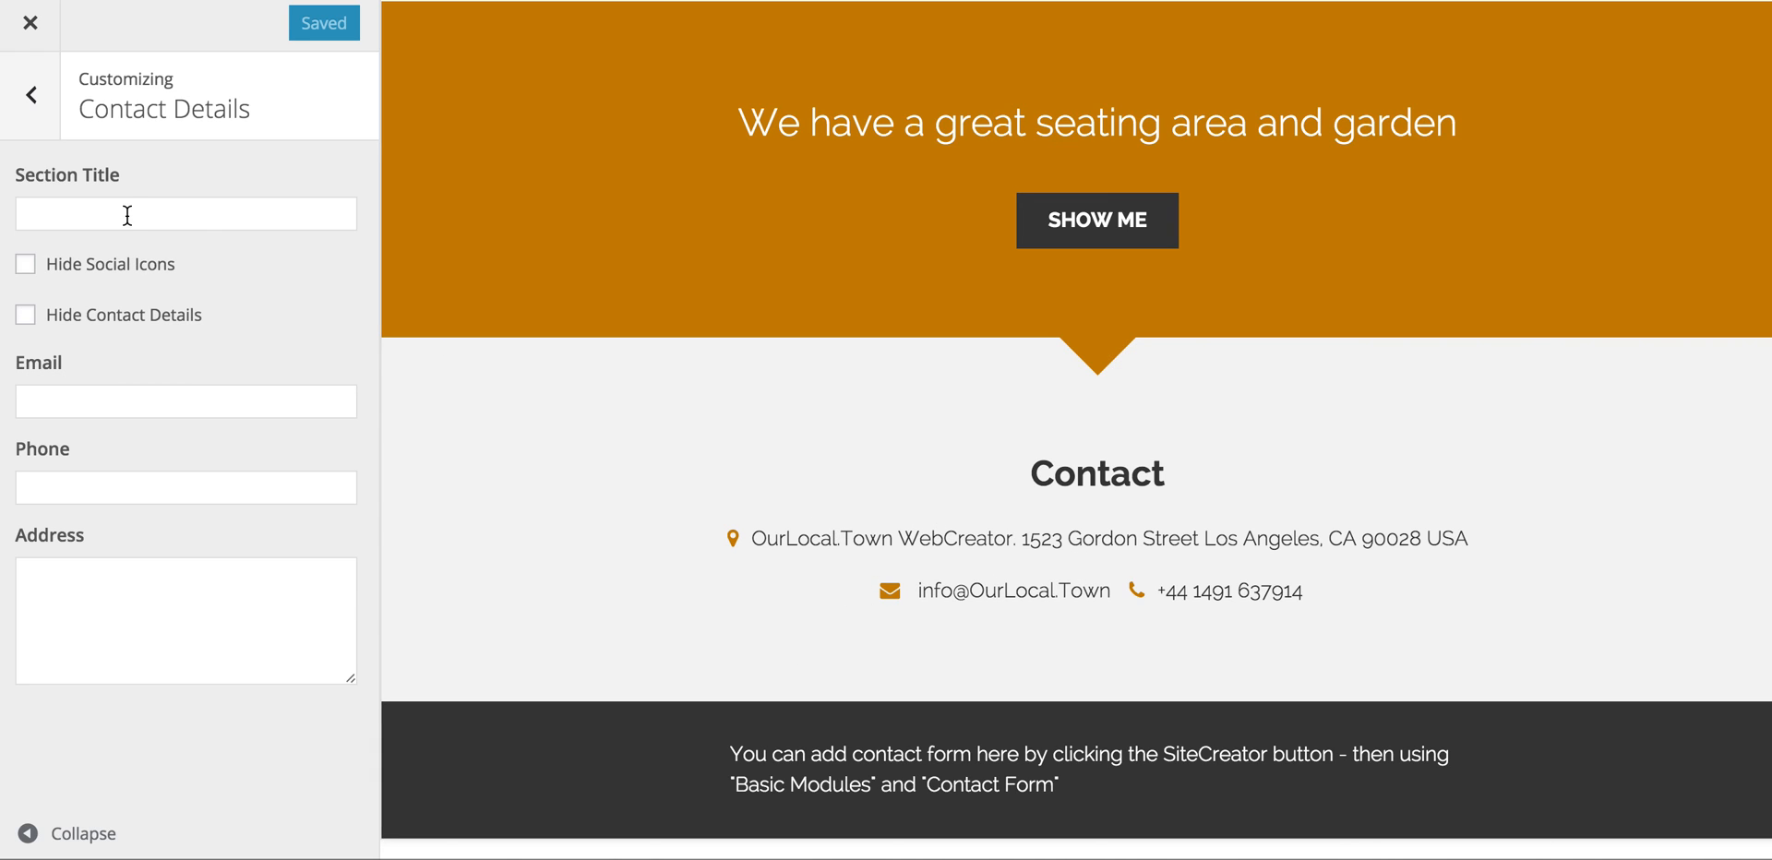
click(29, 100)
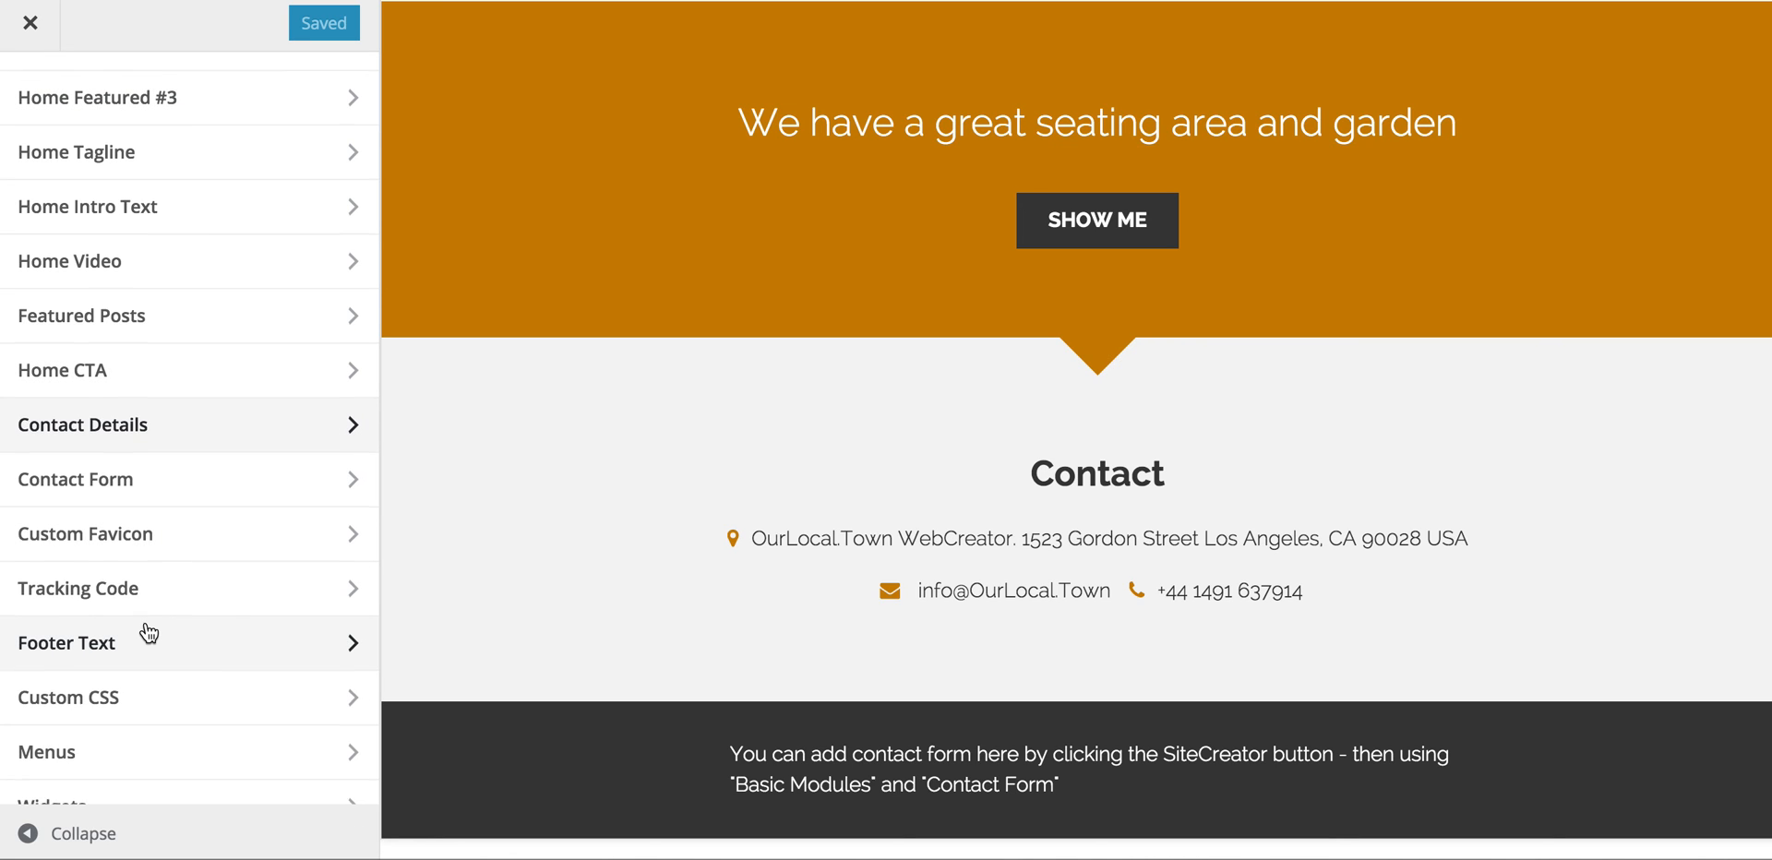
scroll(146, 625, down, 1)
scroll(669, 777, down, 1)
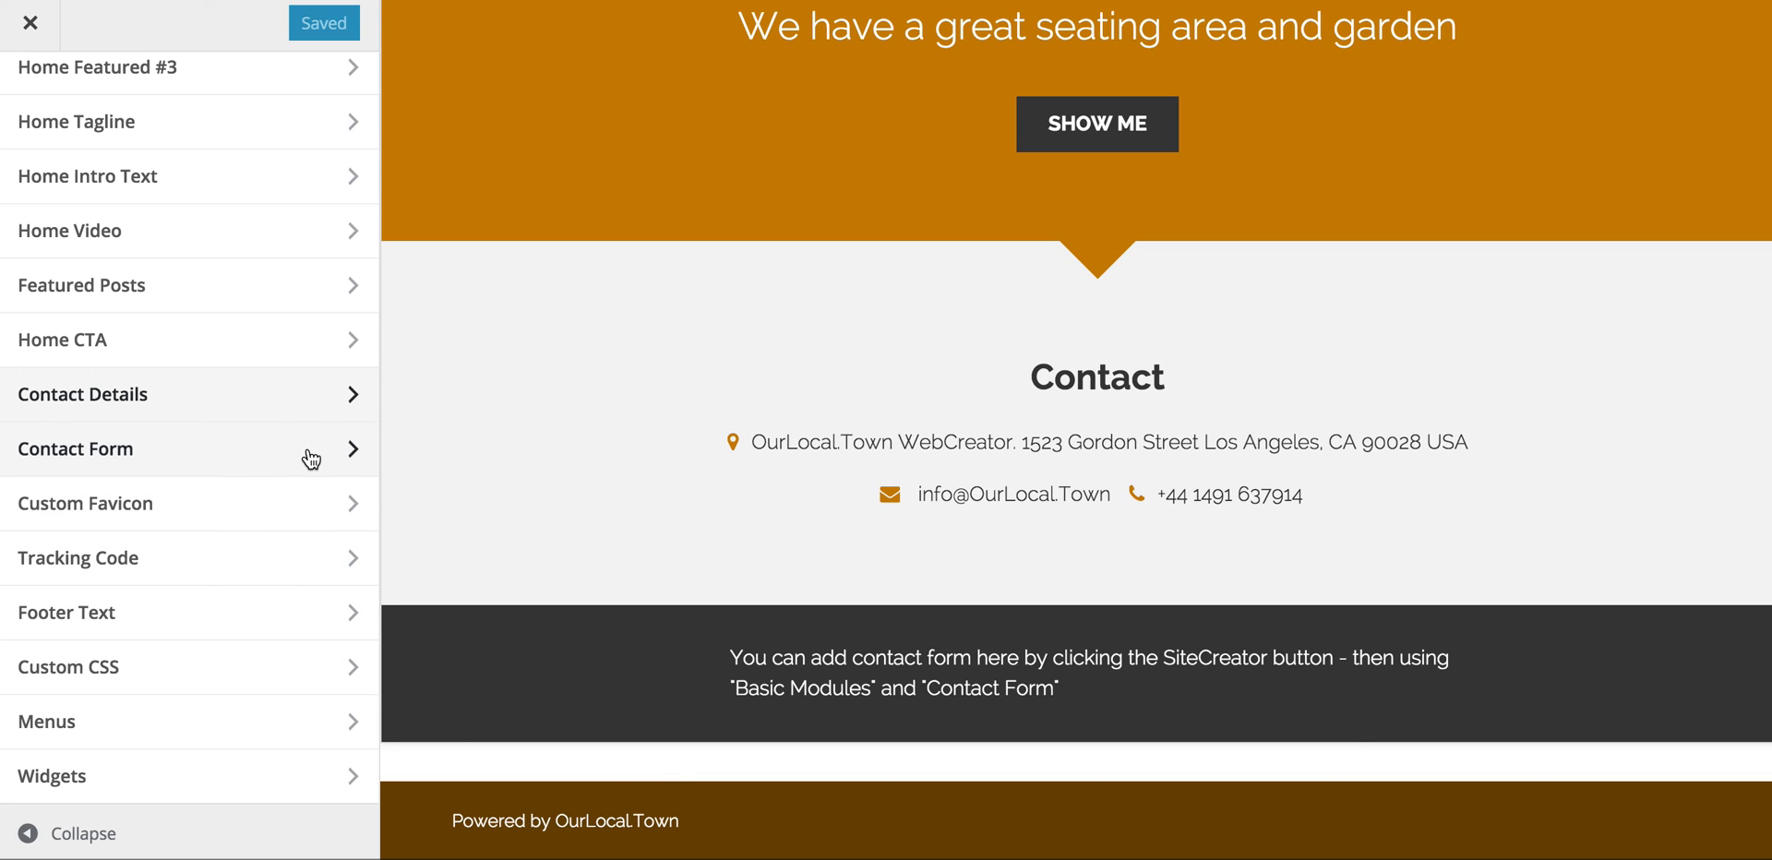
click(347, 452)
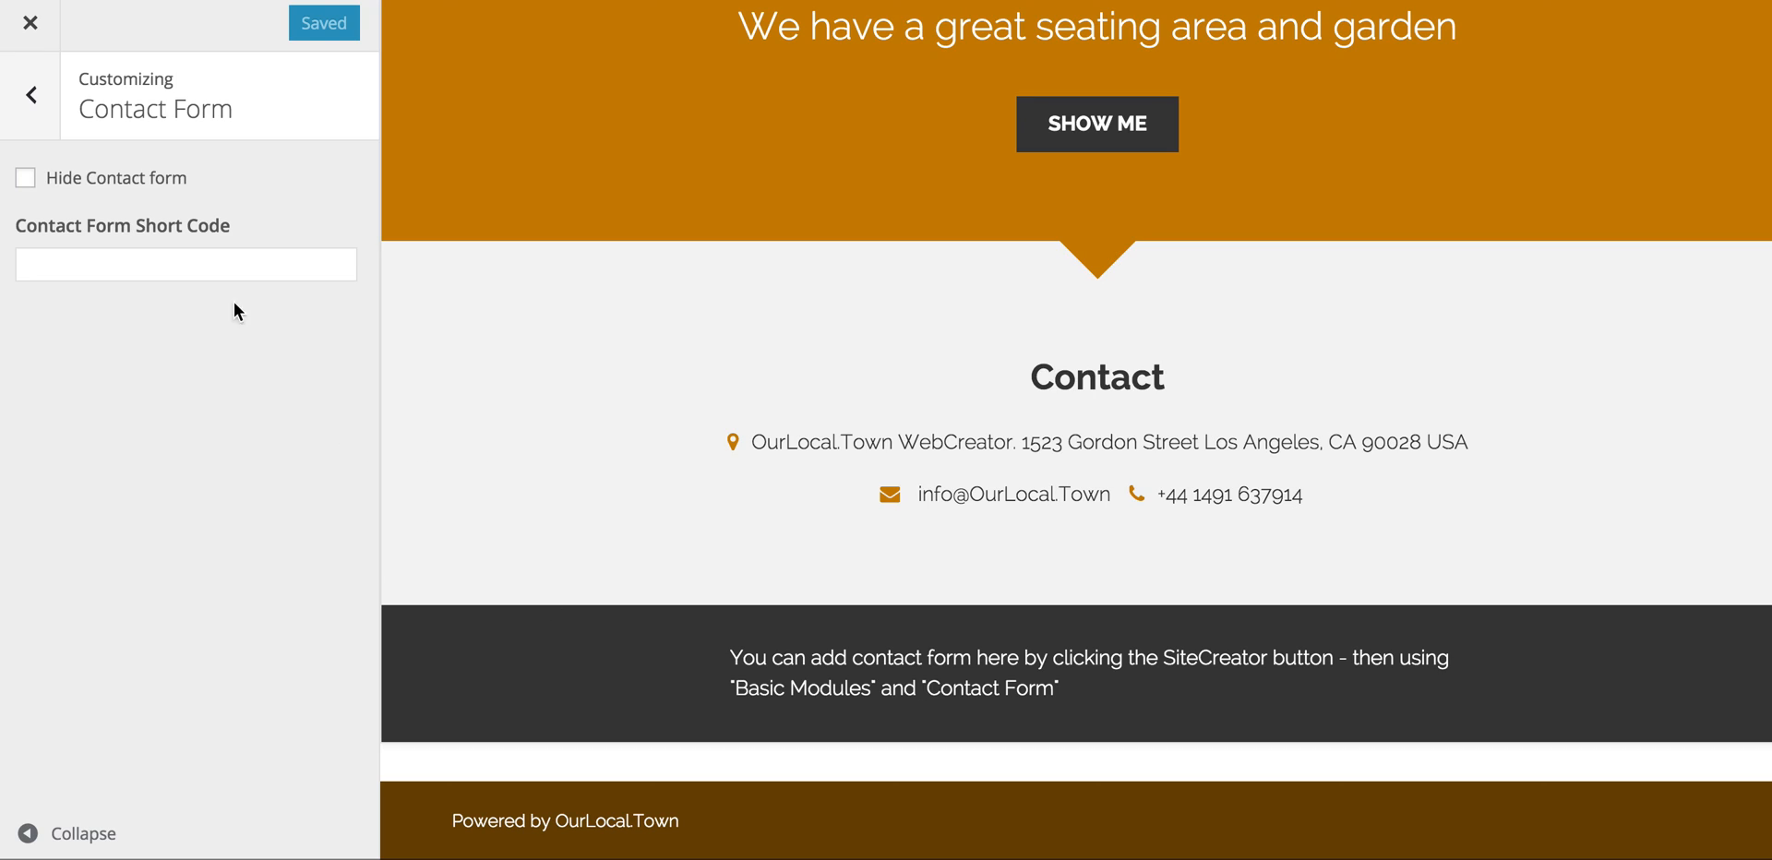
click(29, 24)
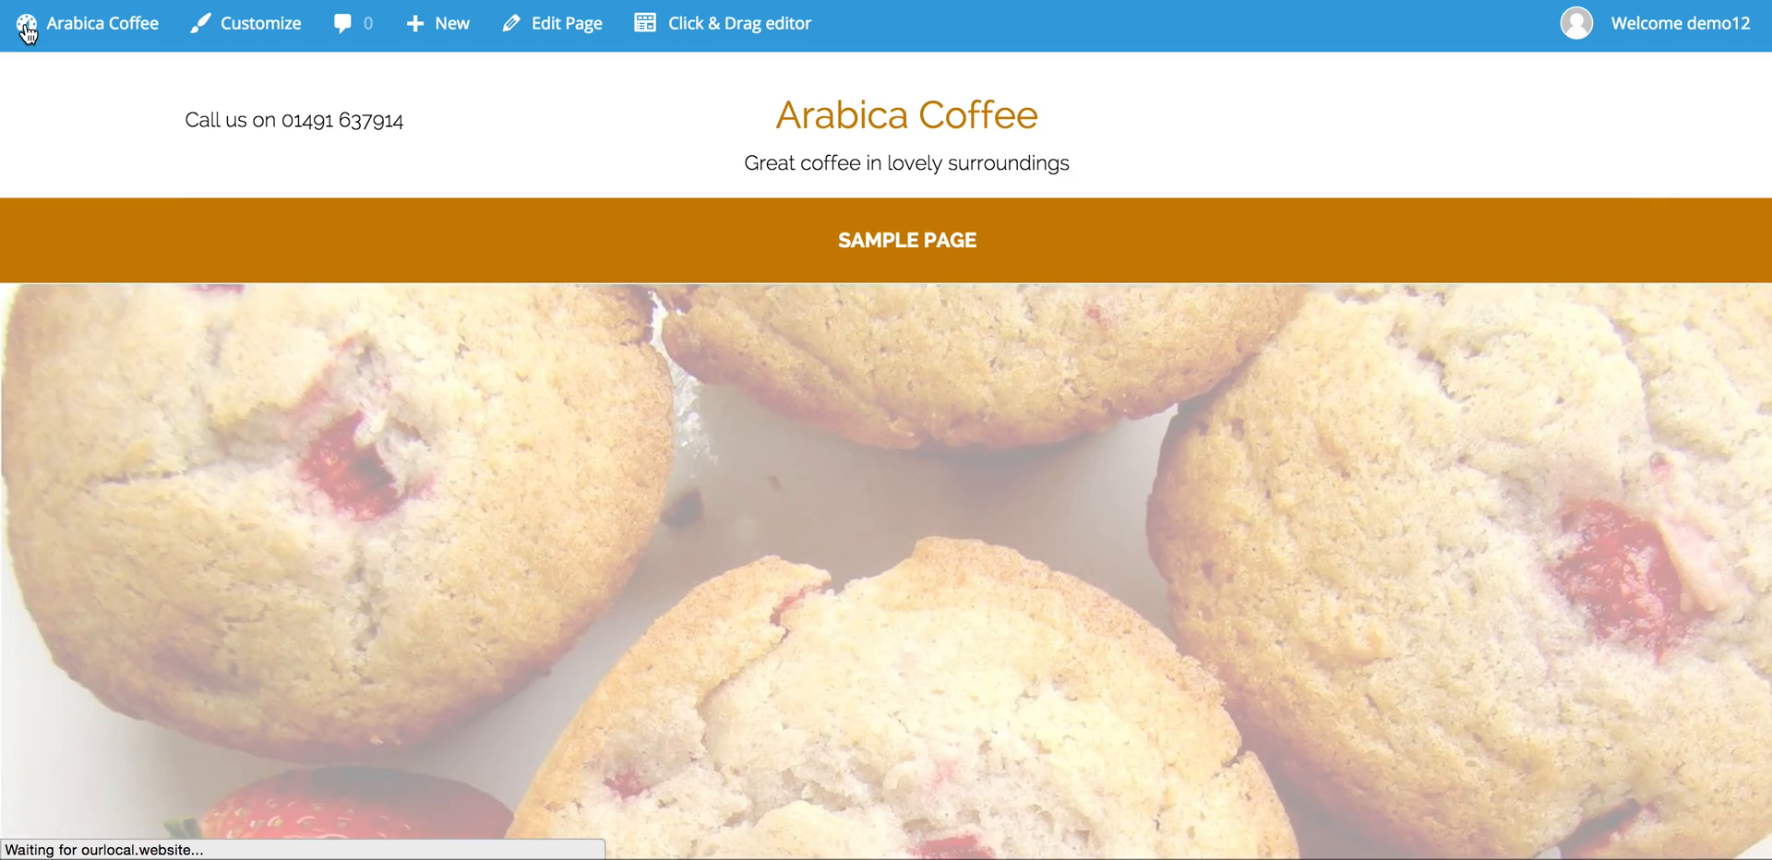
mouse_move(30, 25)
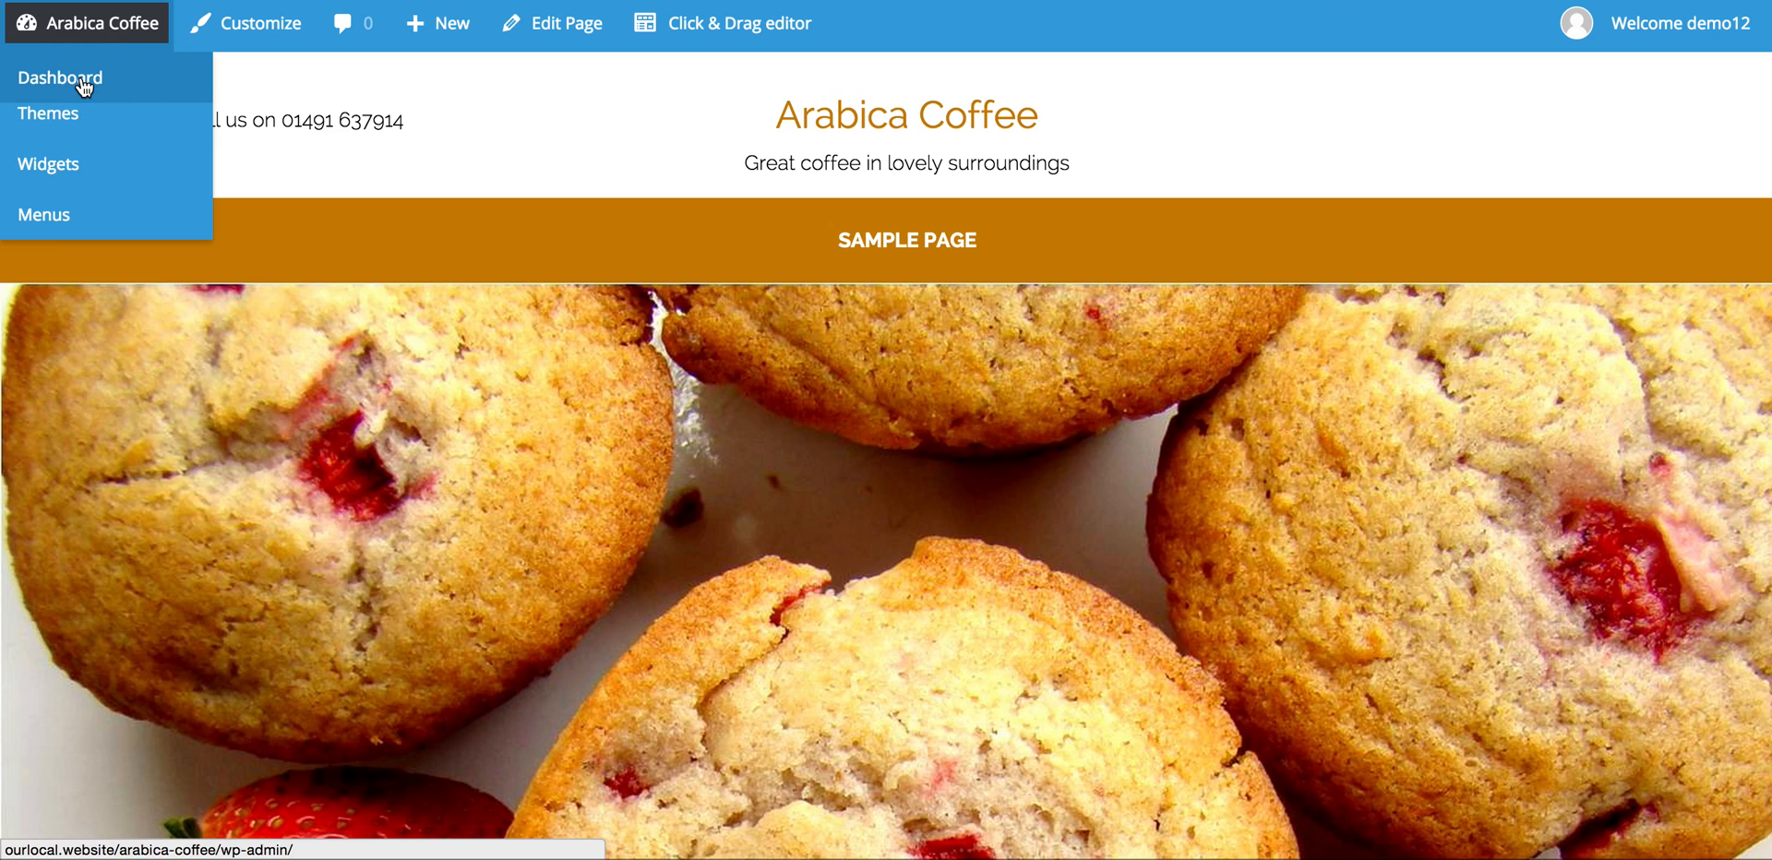
click(80, 74)
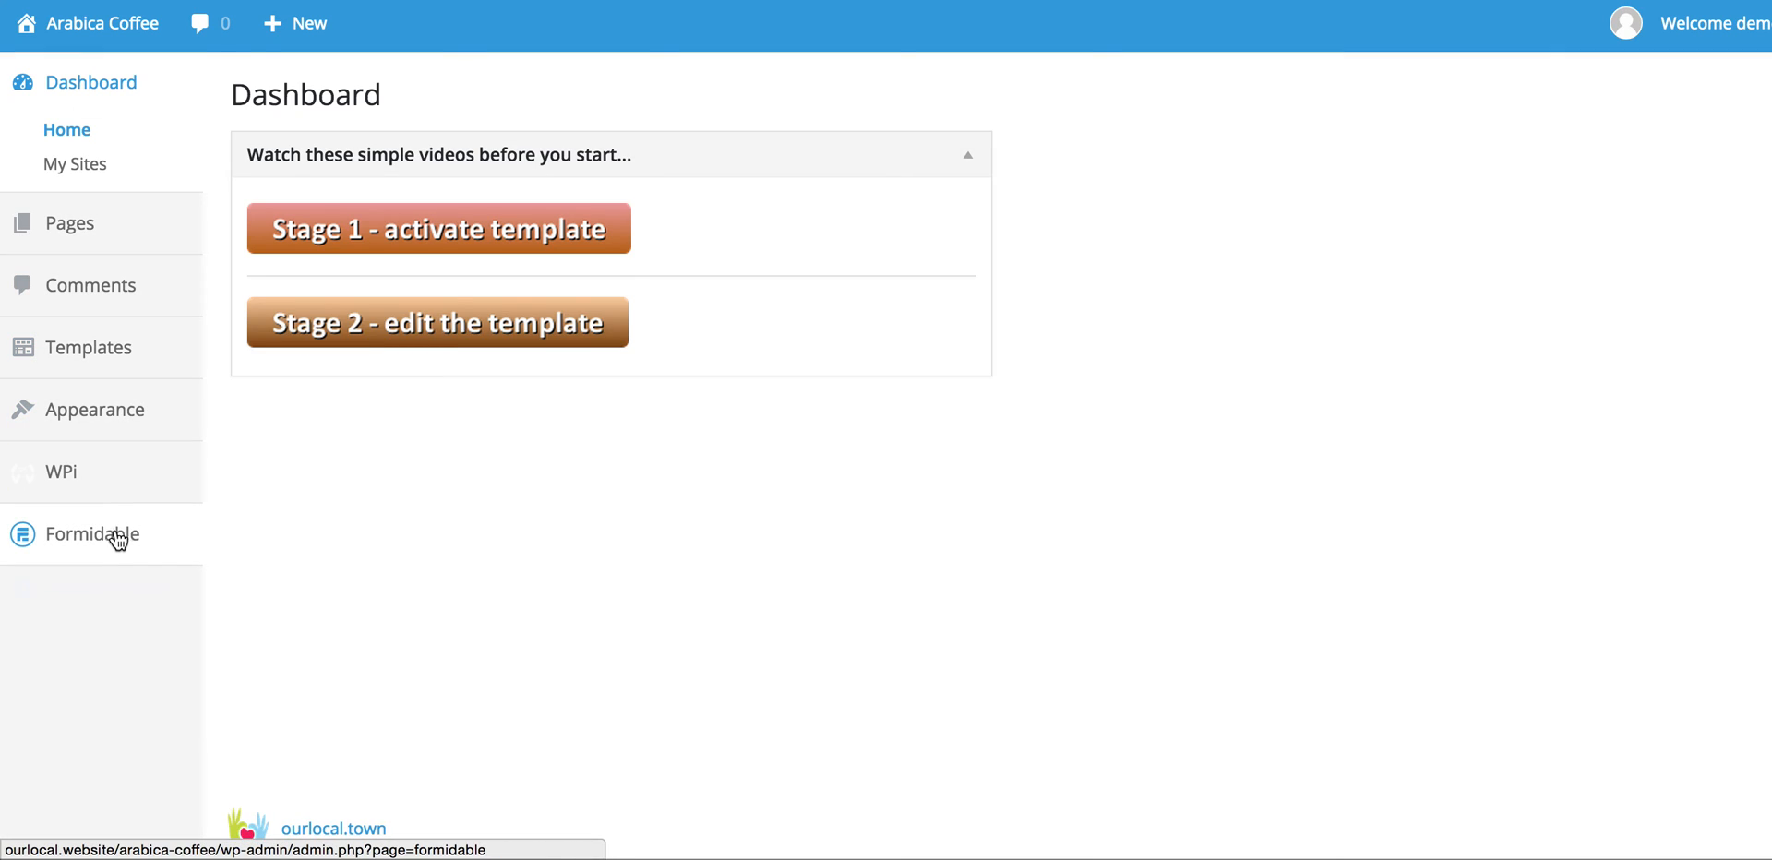
mouse_move(116, 544)
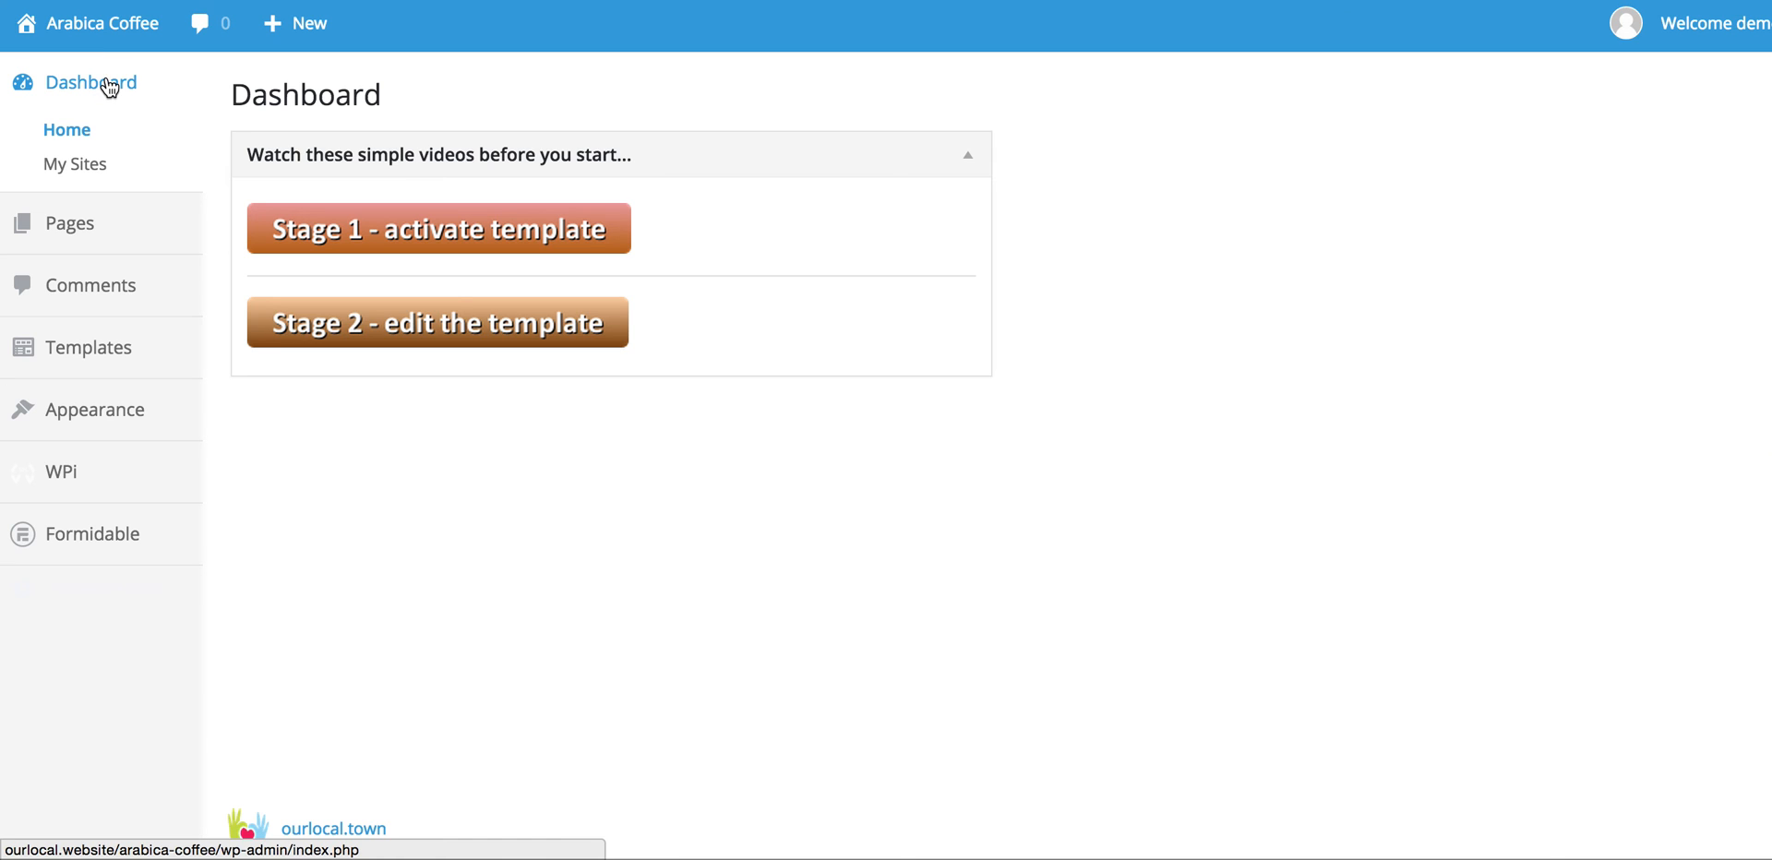
mouse_move(111, 24)
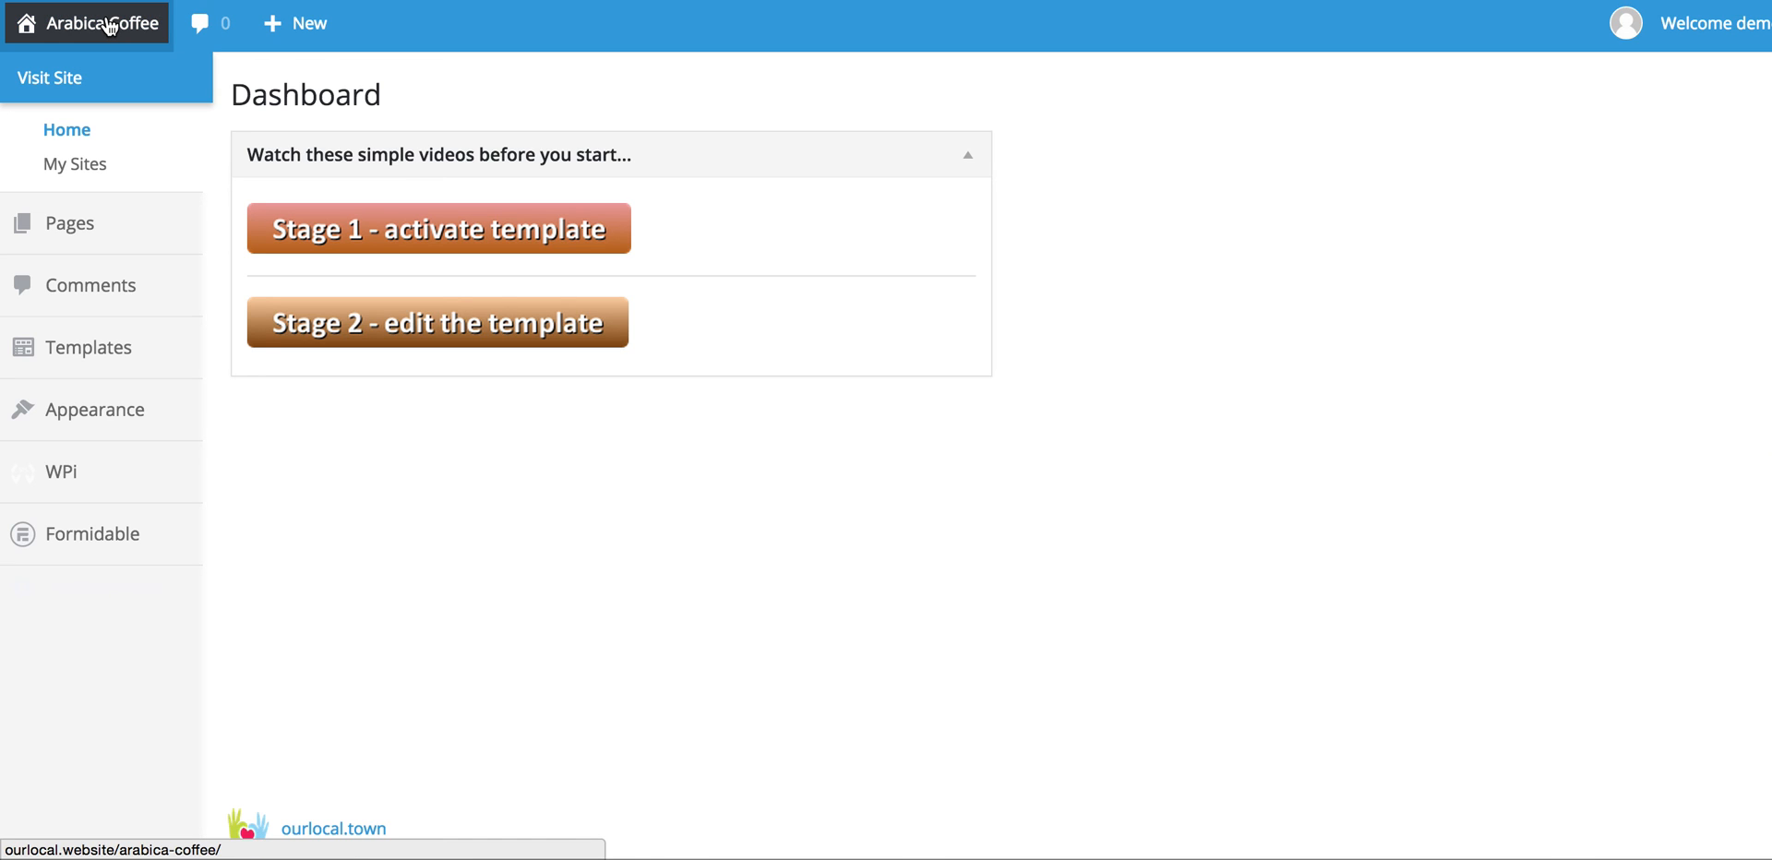
click(61, 83)
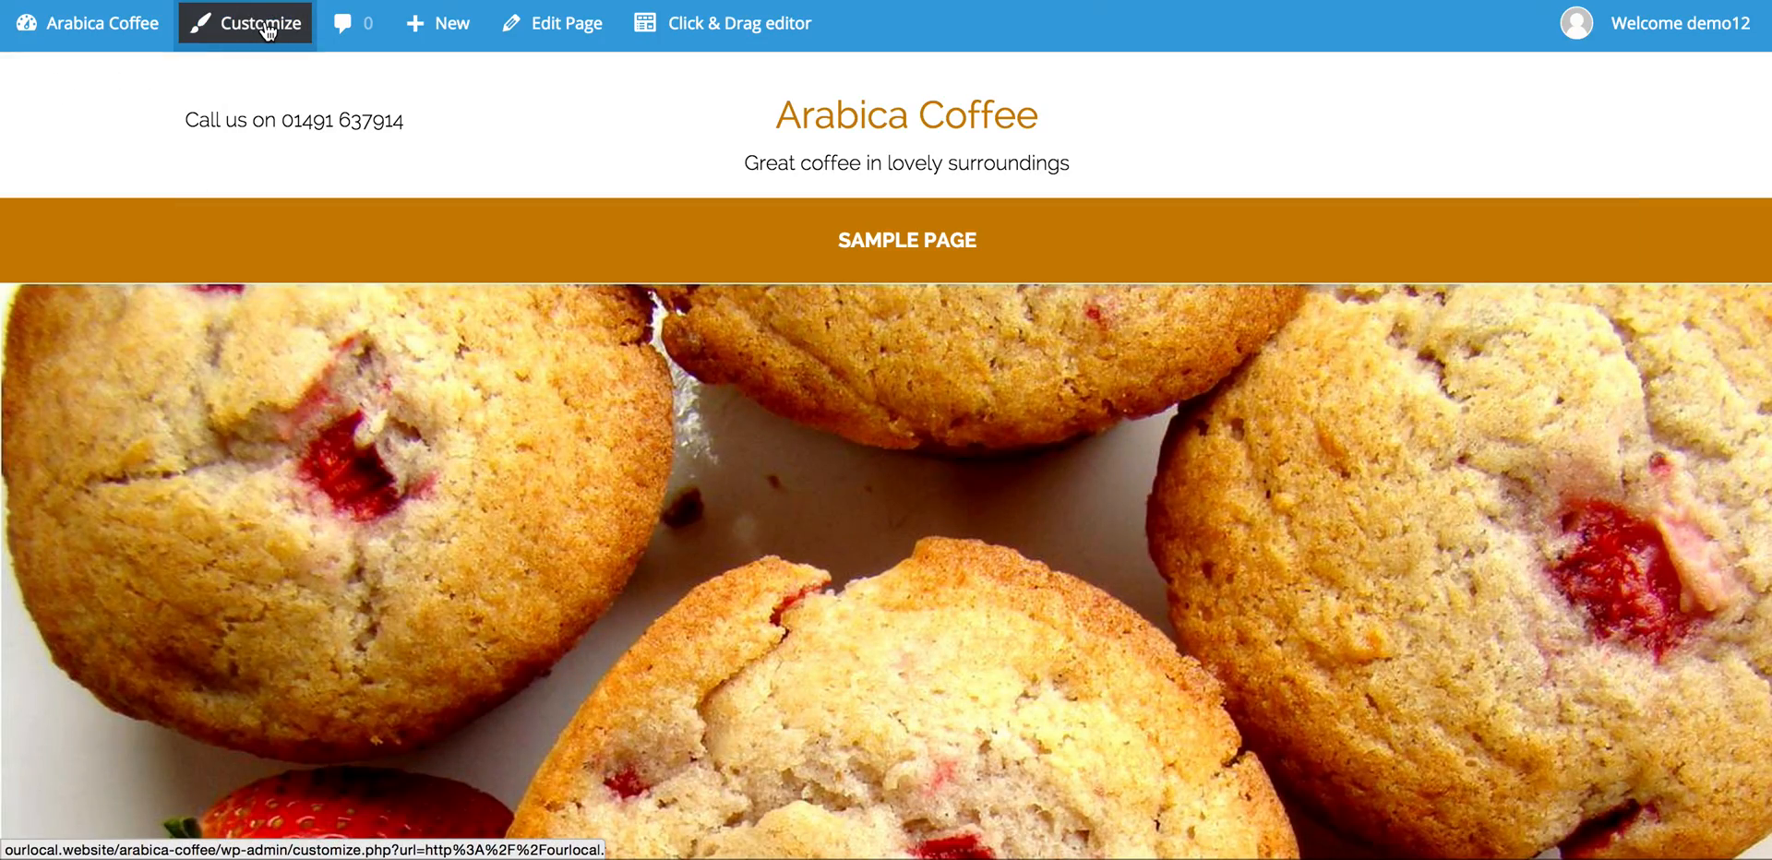
Step: In the customizer, tick Hide Contact form to remove the homepage contact form
click(263, 26)
scroll(230, 475, down, 5)
scroll(234, 475, down, 3)
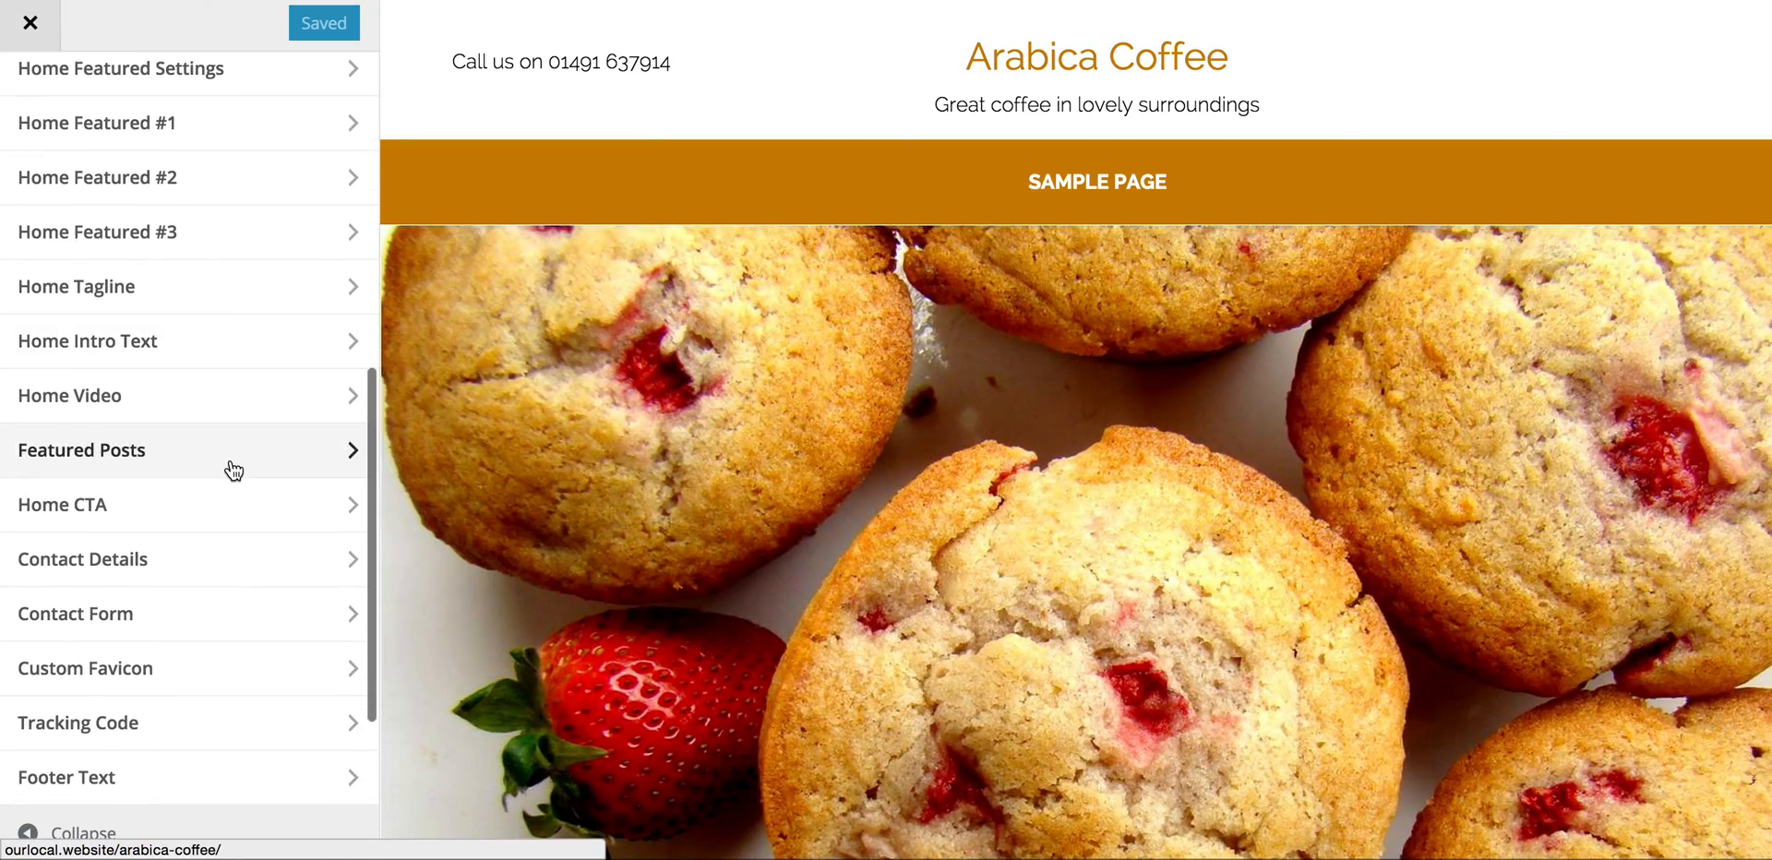
click(325, 501)
click(25, 182)
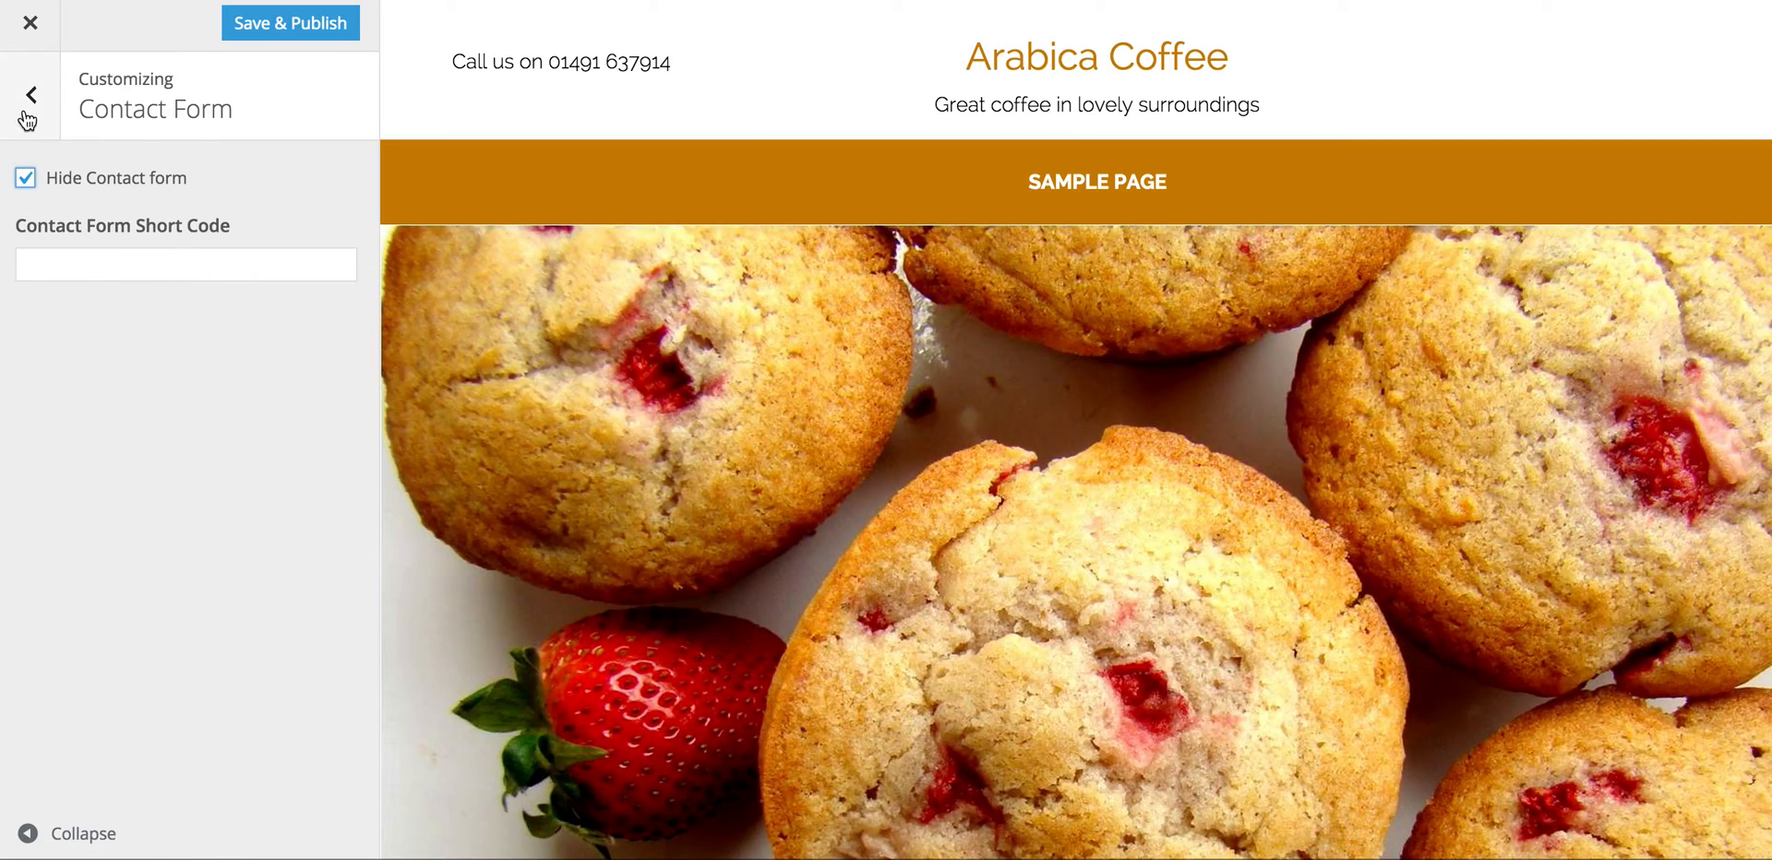
click(26, 112)
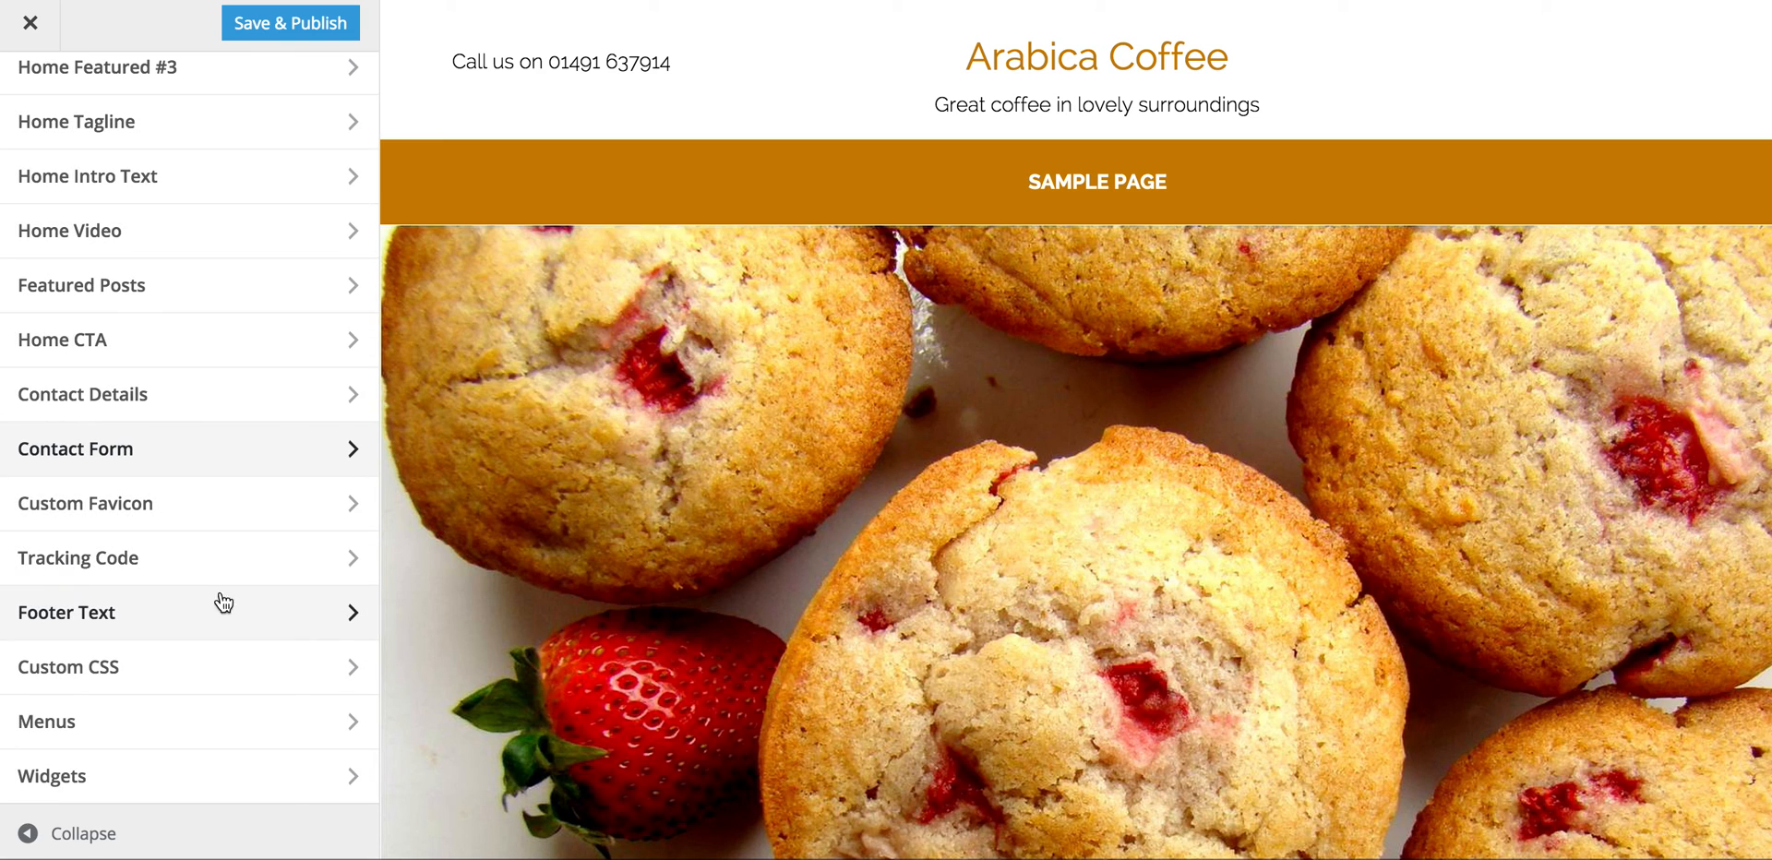
Step: Look over the Custom Favicon settings, then Save & Publish and close the customizer
click(350, 506)
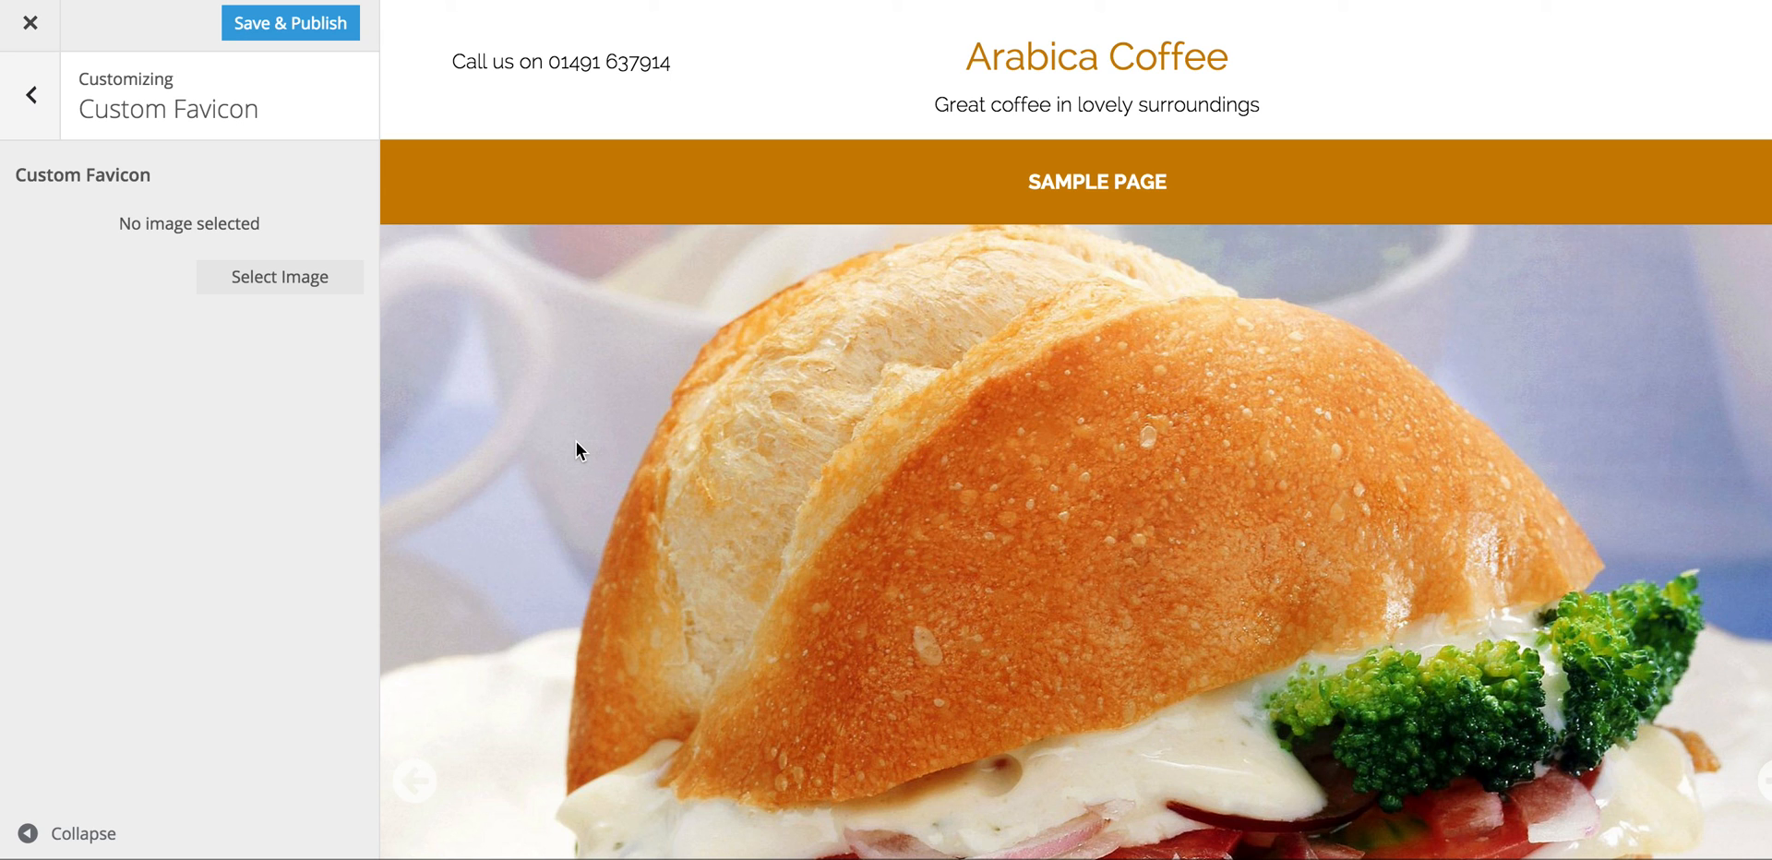
scroll(790, 507, down, 2)
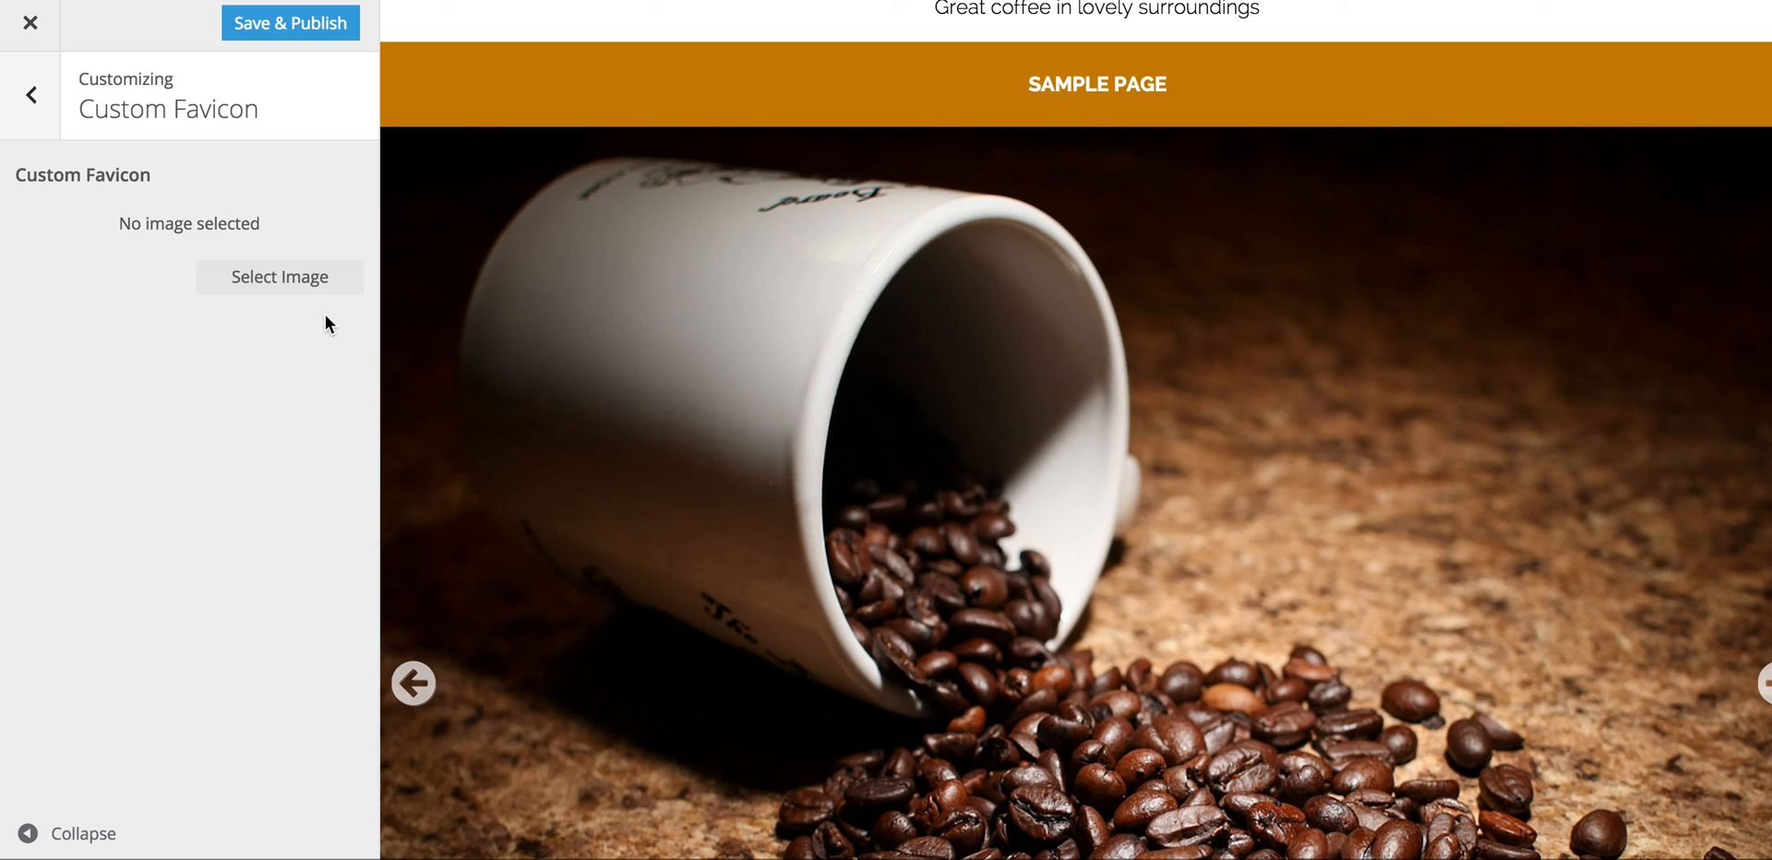
scroll(791, 489, down, 8)
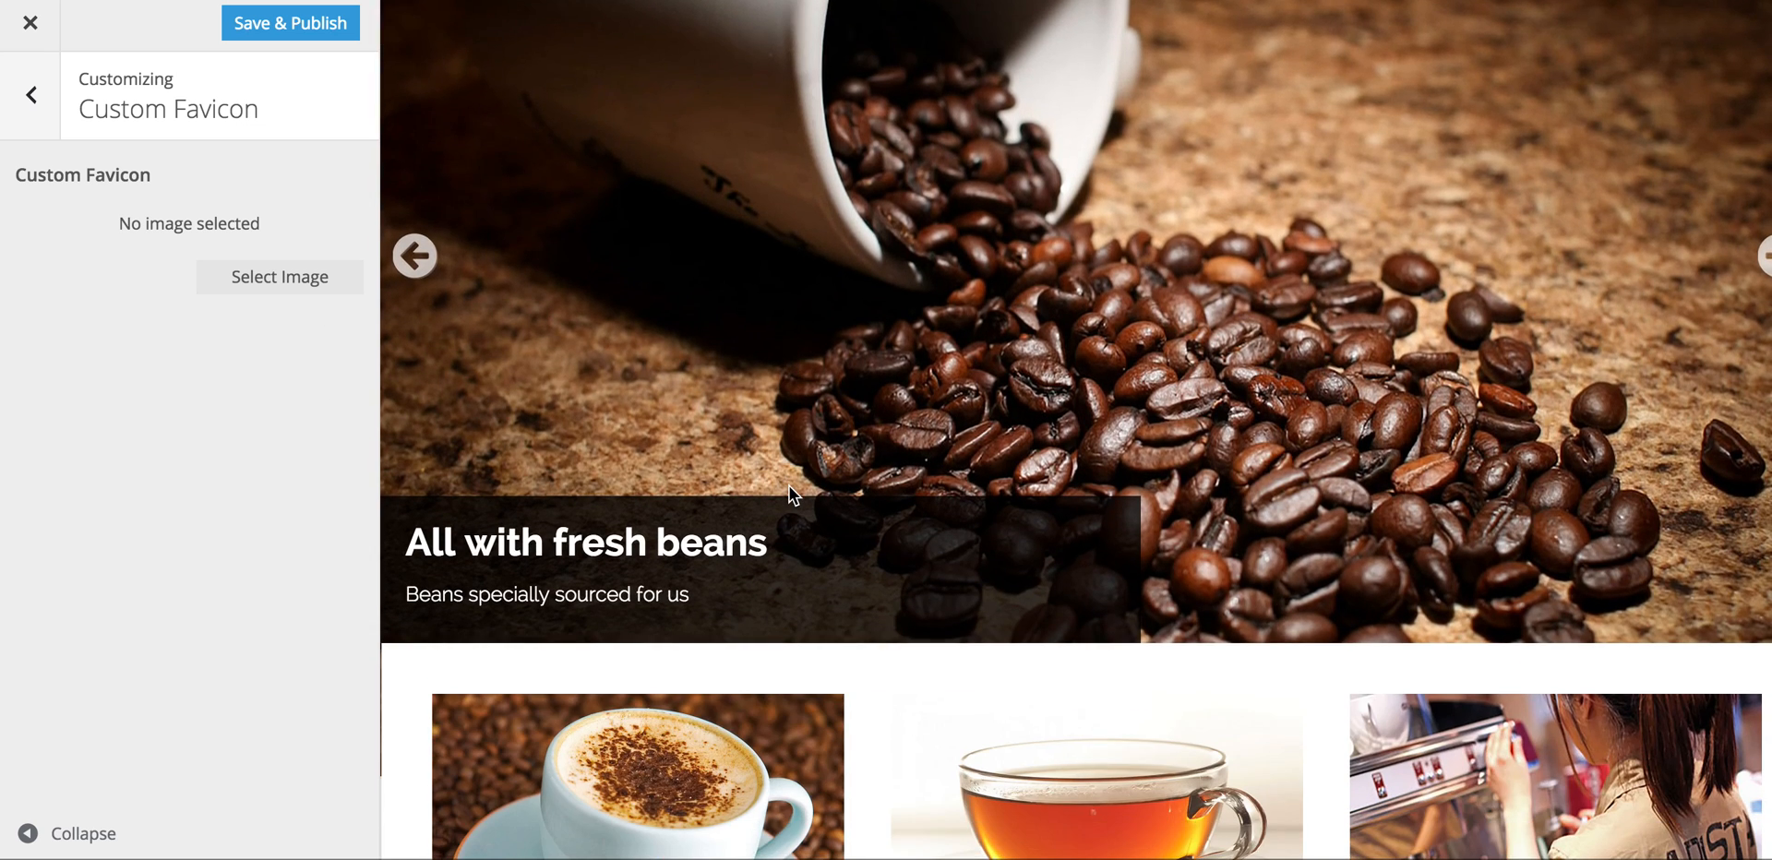
scroll(789, 485, down, 20)
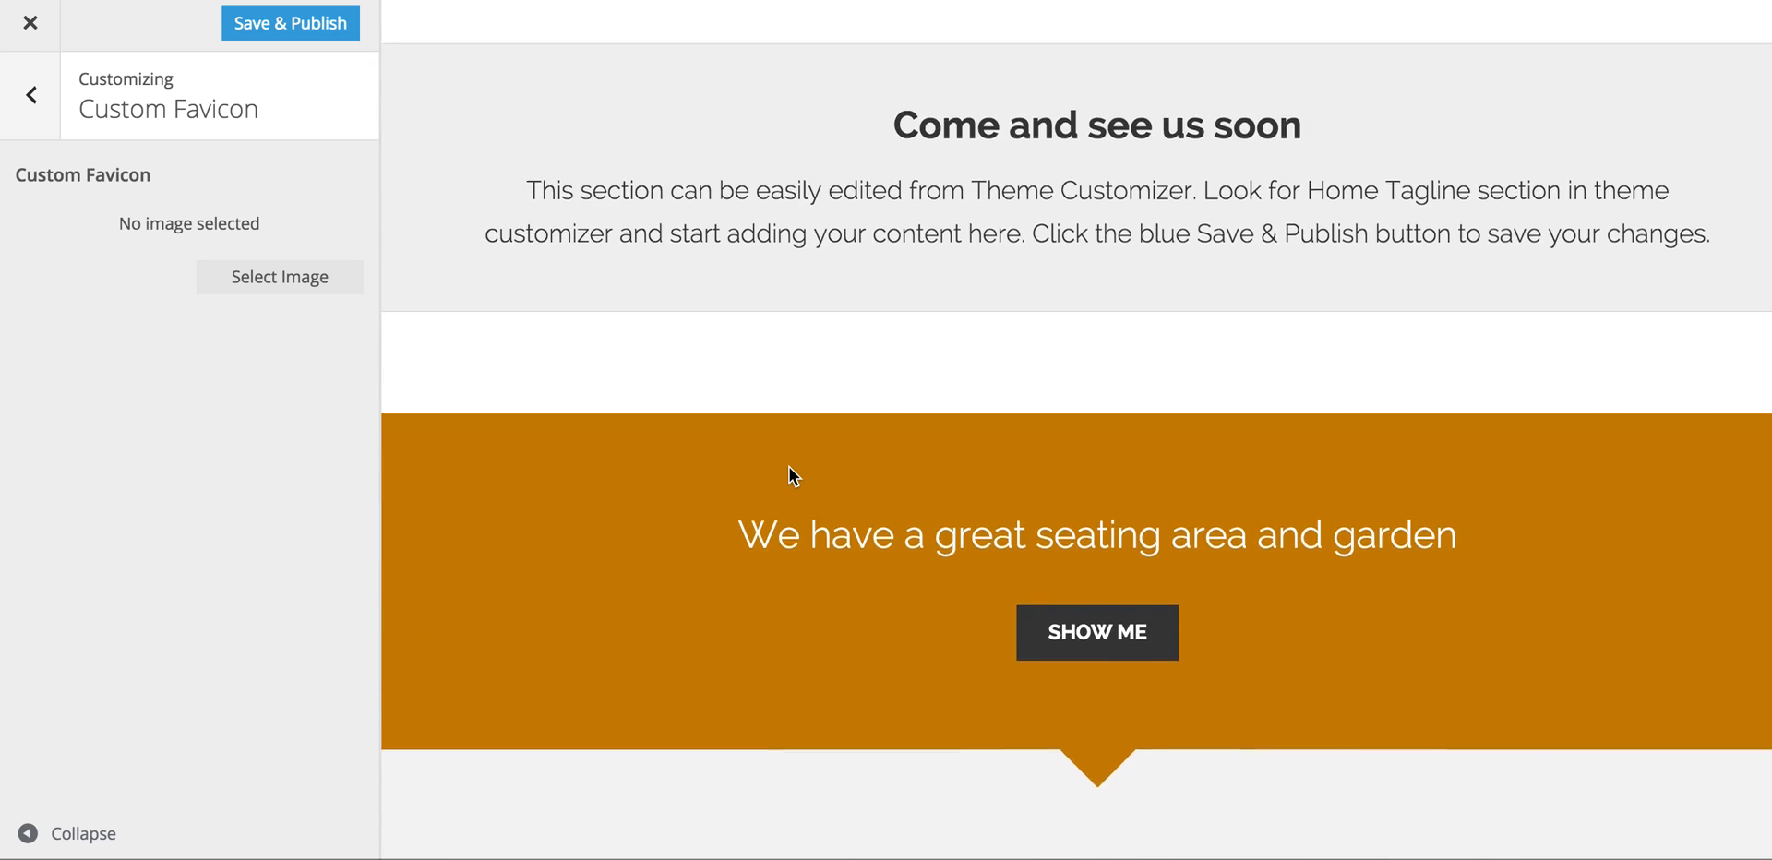
scroll(789, 467, down, 7)
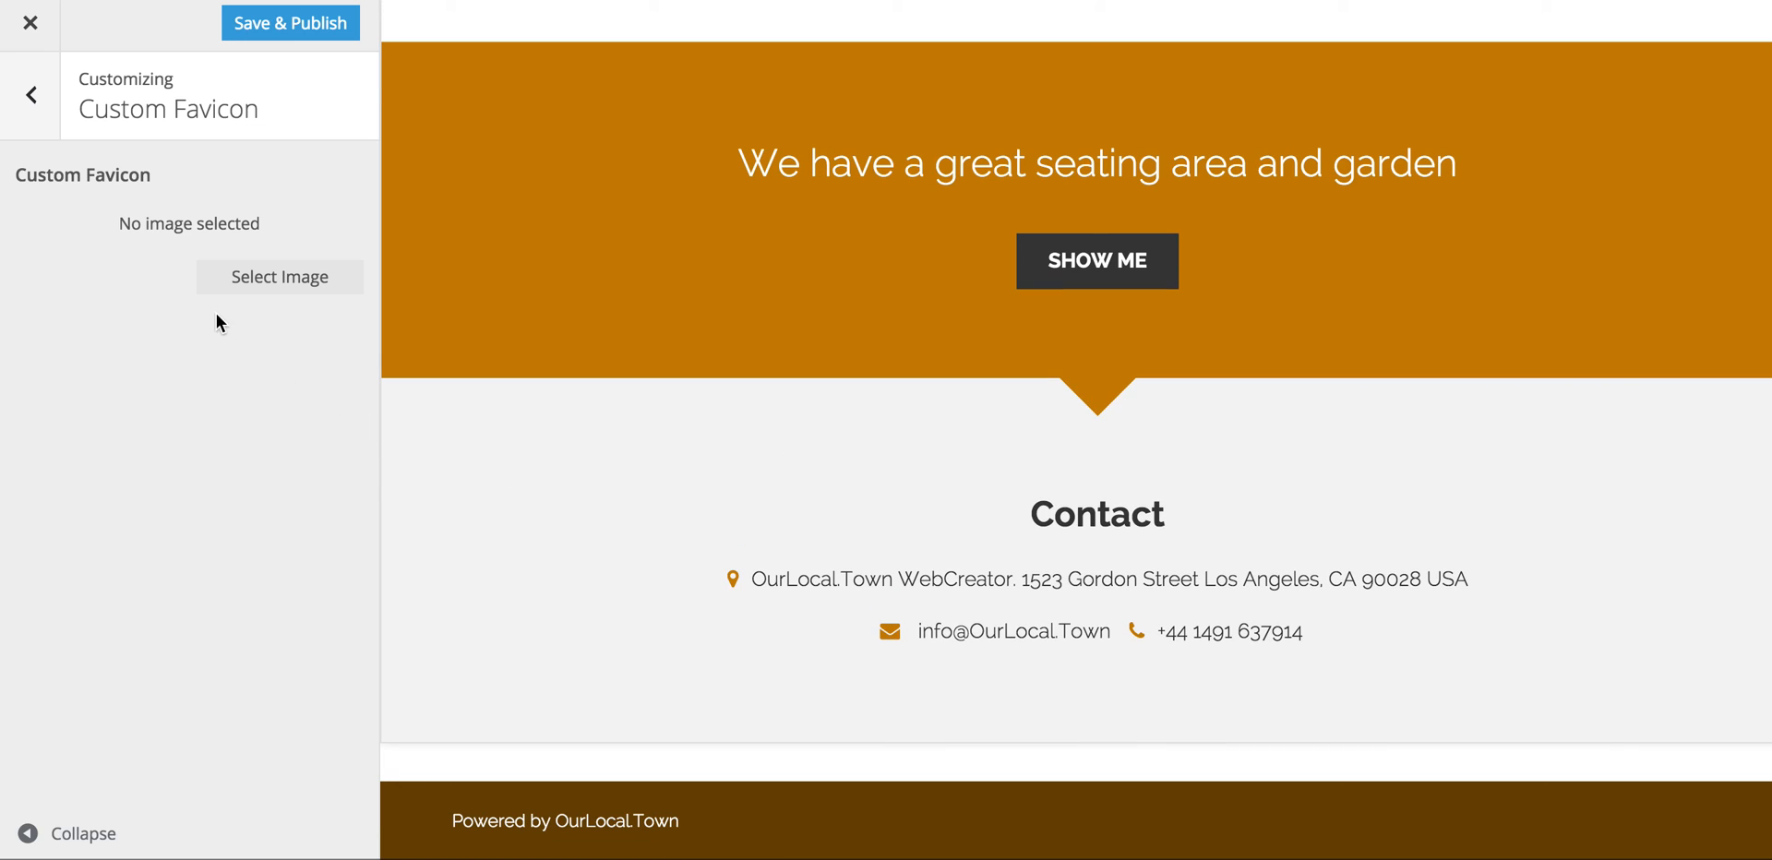
click(34, 97)
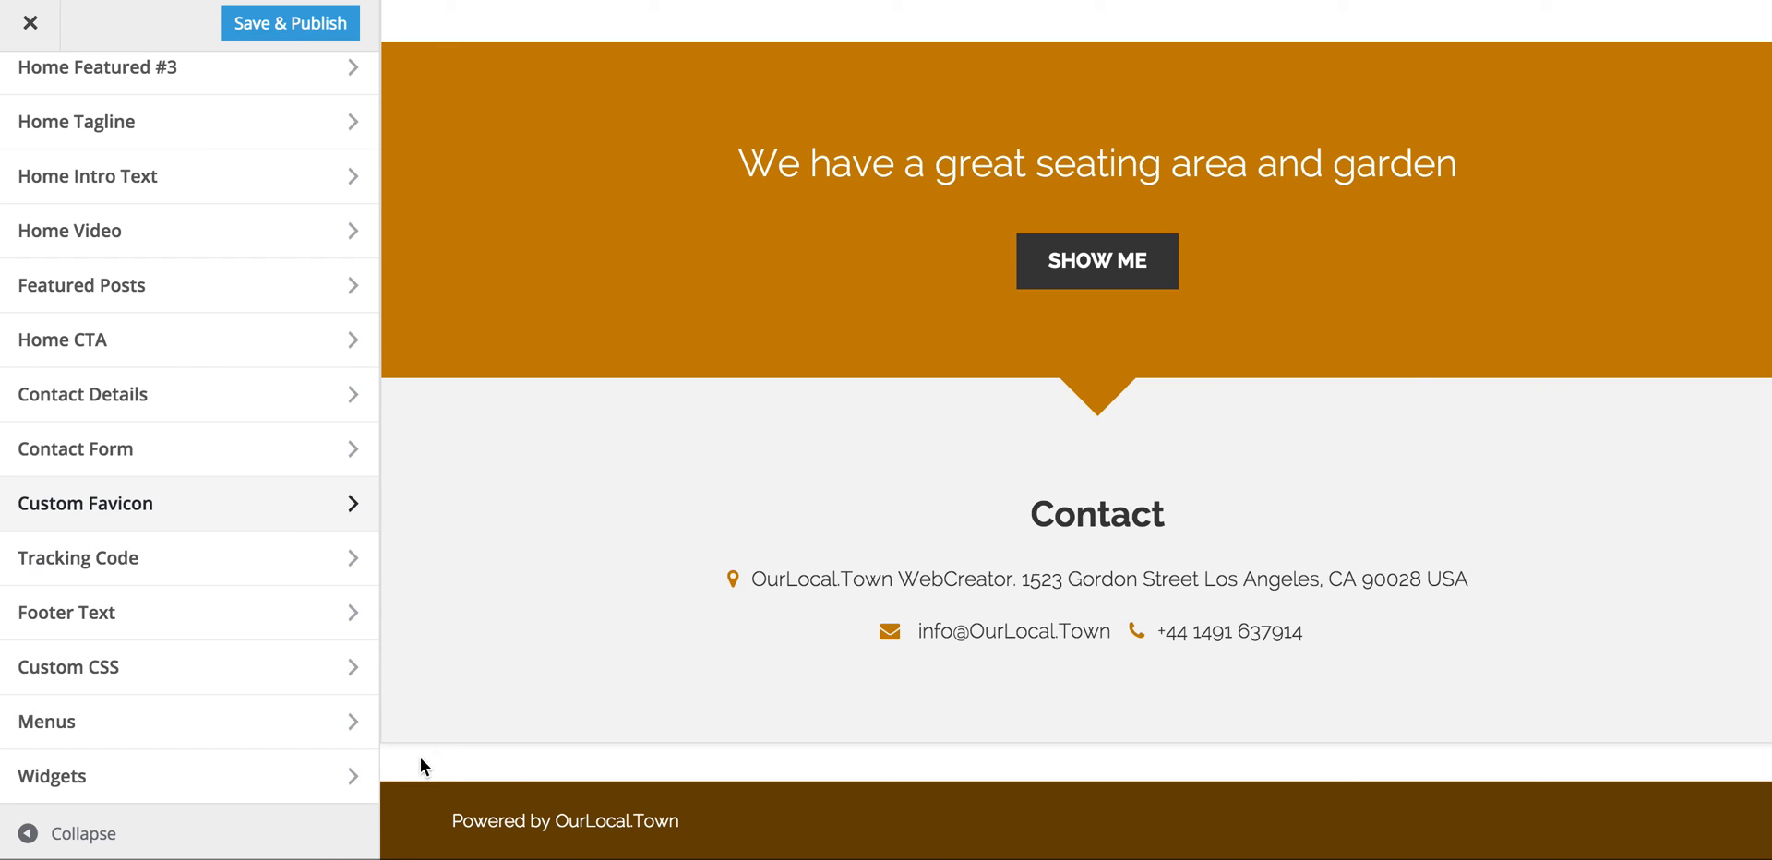
click(298, 25)
click(31, 20)
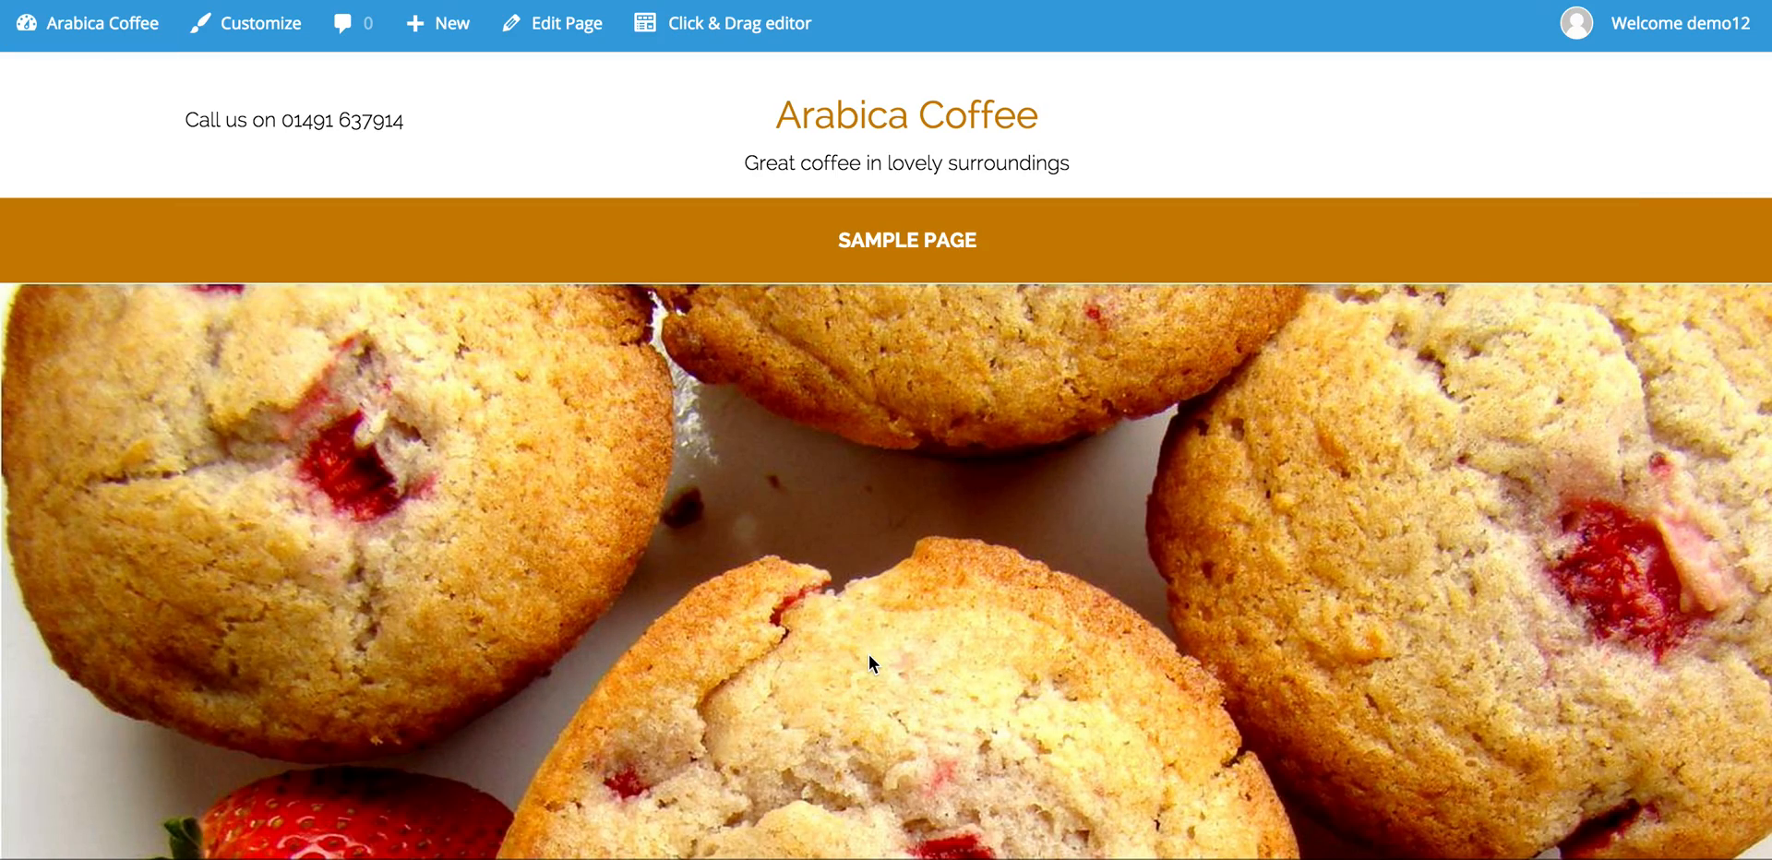
Step: Scroll down the live Arabica Coffee homepage to check the changes, then back to the top
scroll(800, 655, down, 5)
scroll(799, 653, down, 8)
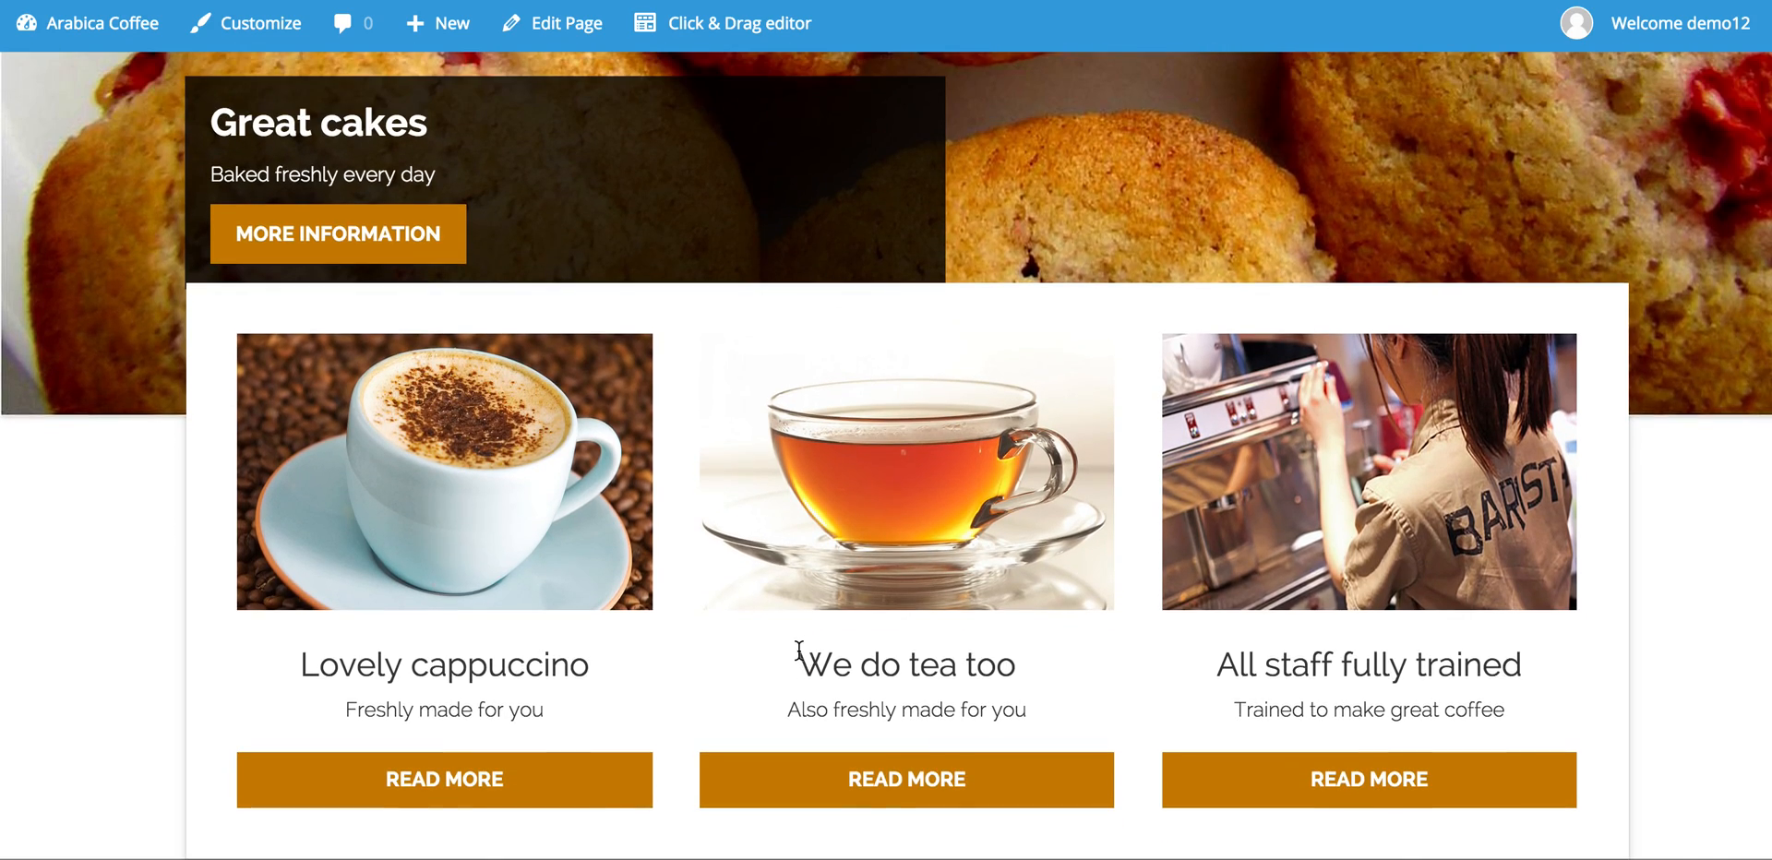
scroll(800, 652, down, 12)
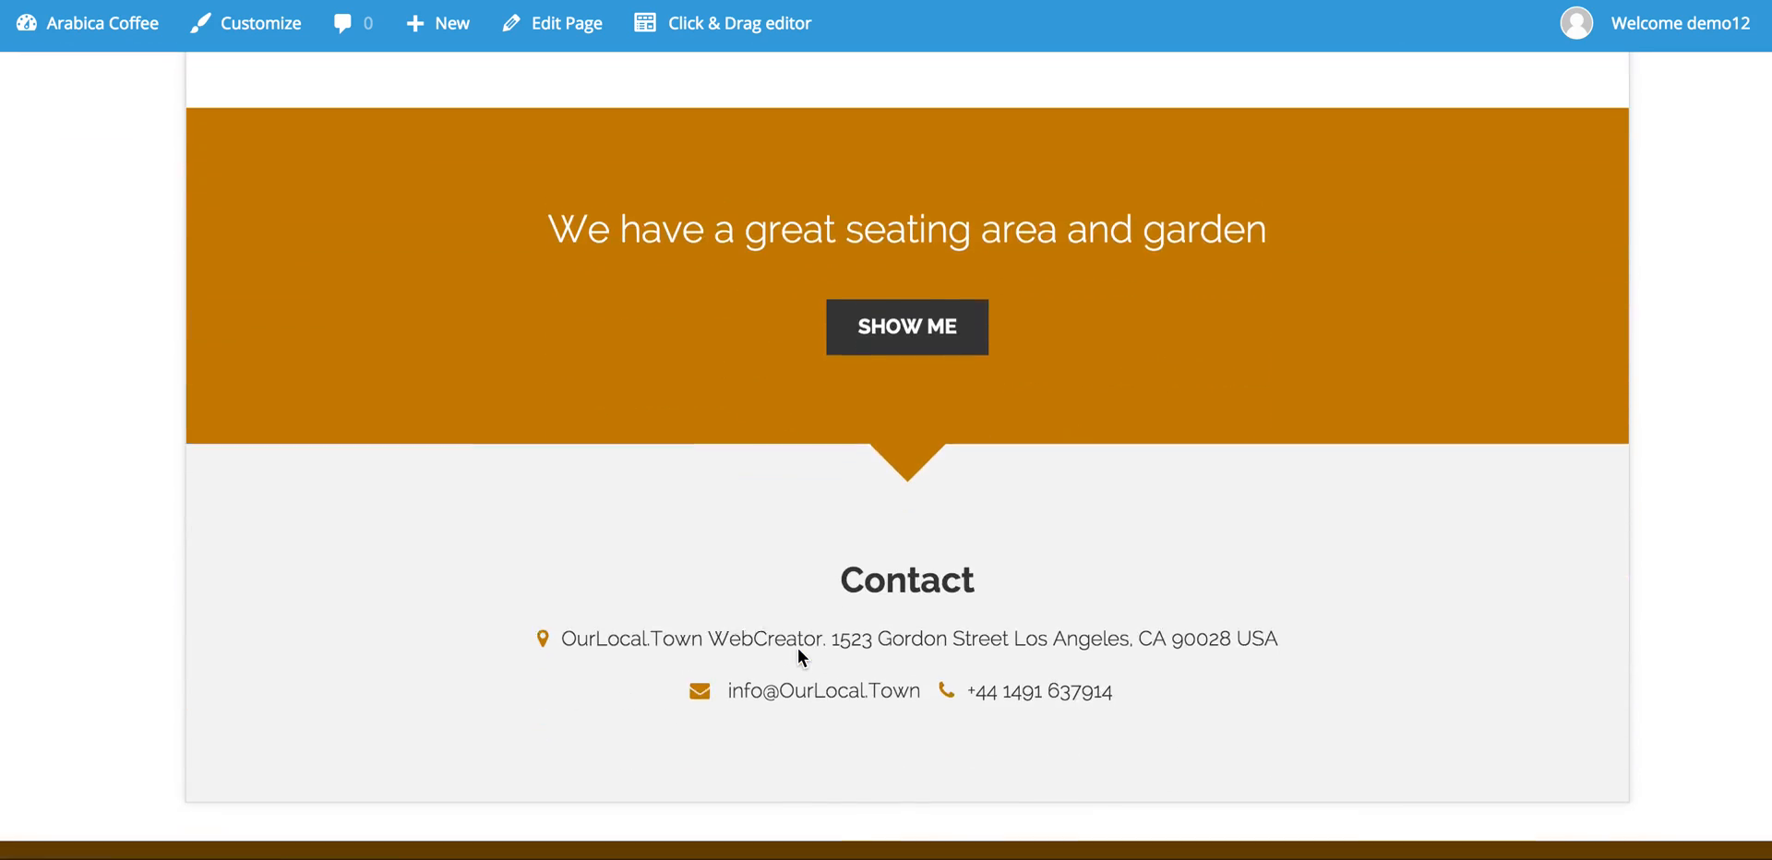
scroll(799, 653, up, 20)
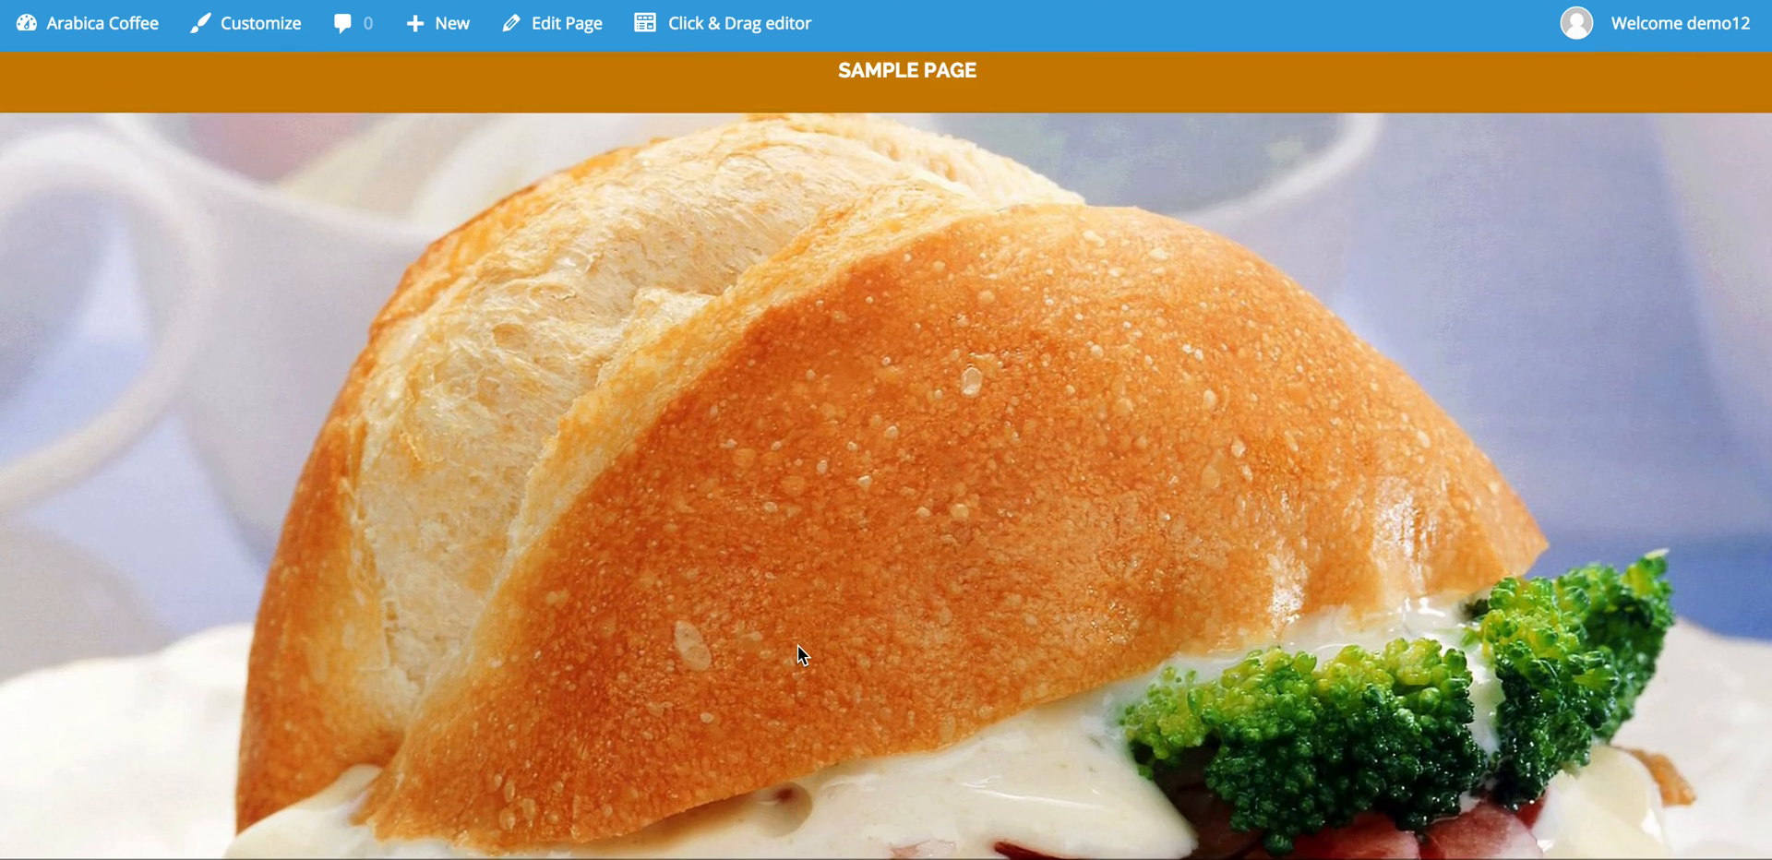
scroll(797, 646, up, 2)
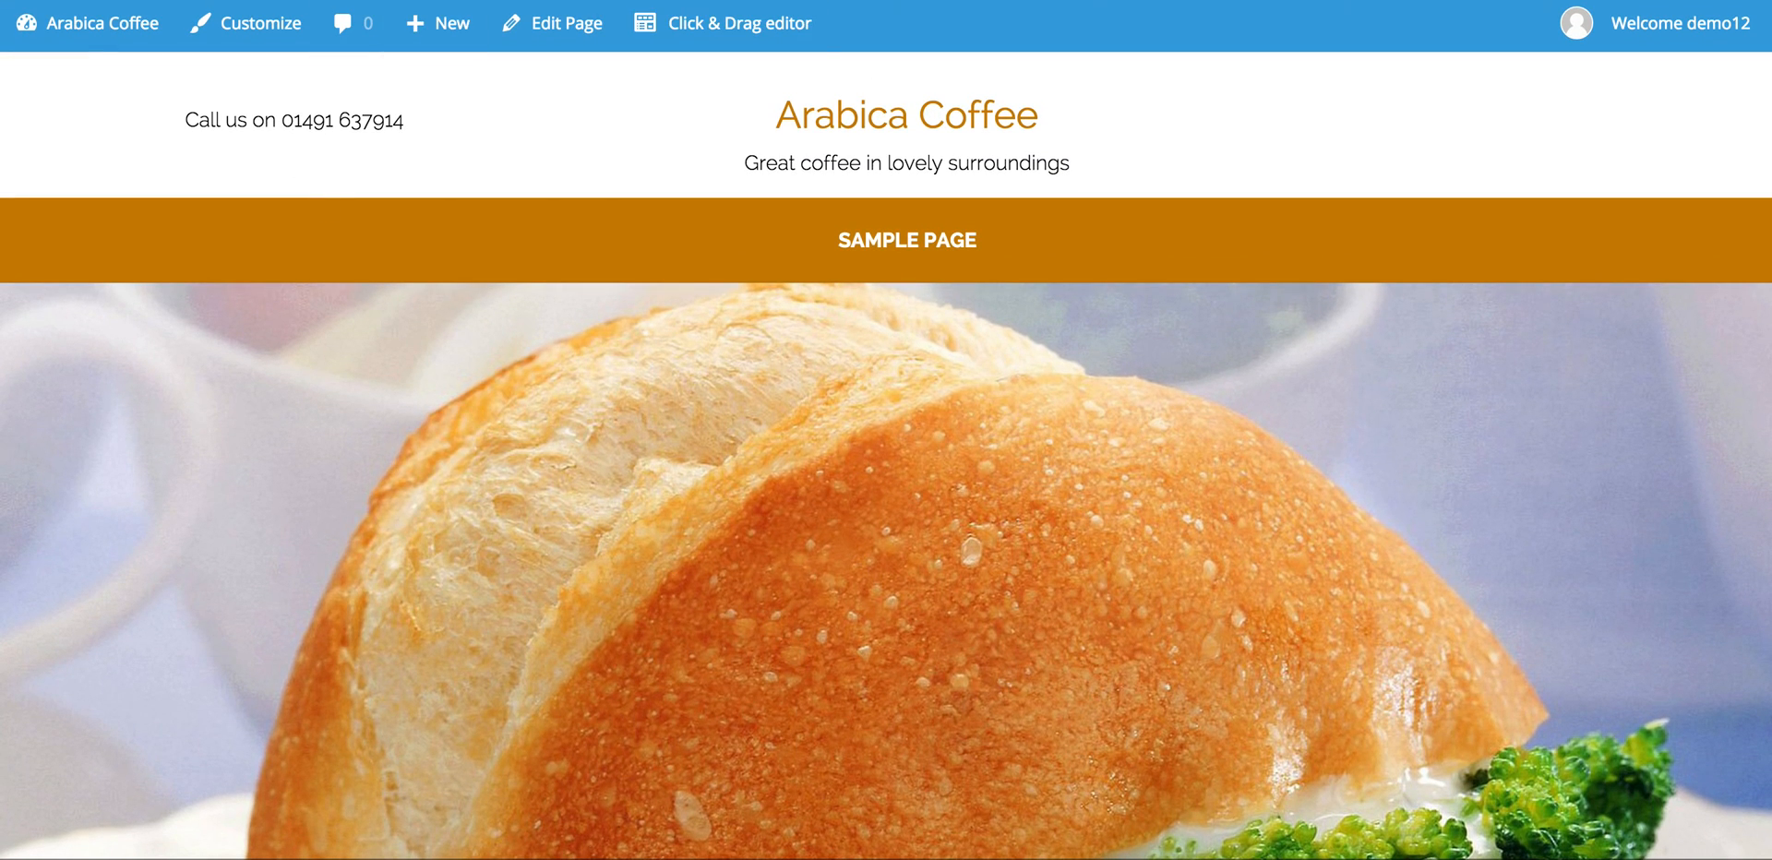